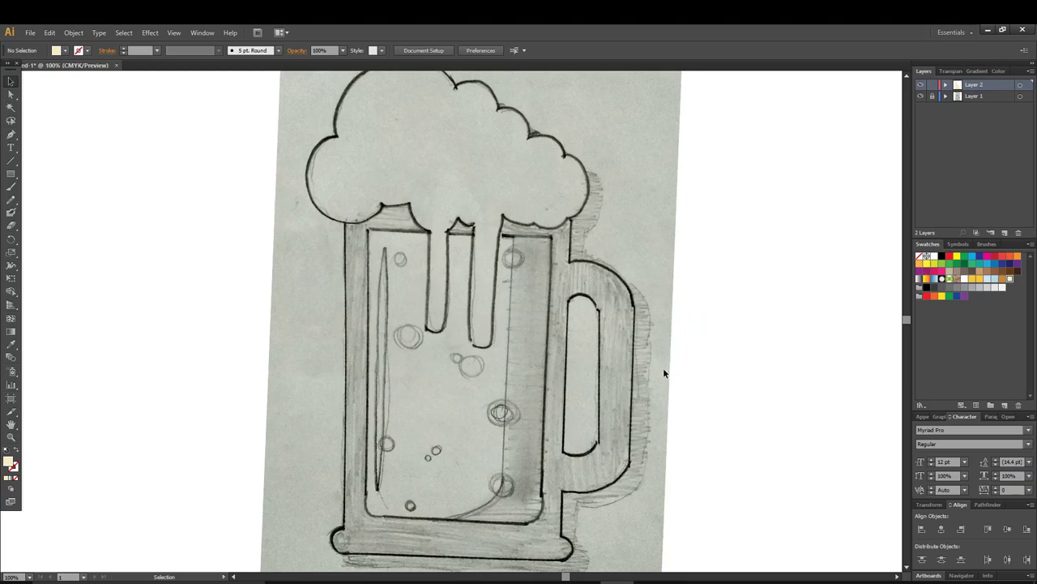
Trace the mug's left edge with the Pen tool, from the top-left down to the base
scroll(663, 369, "down", 1)
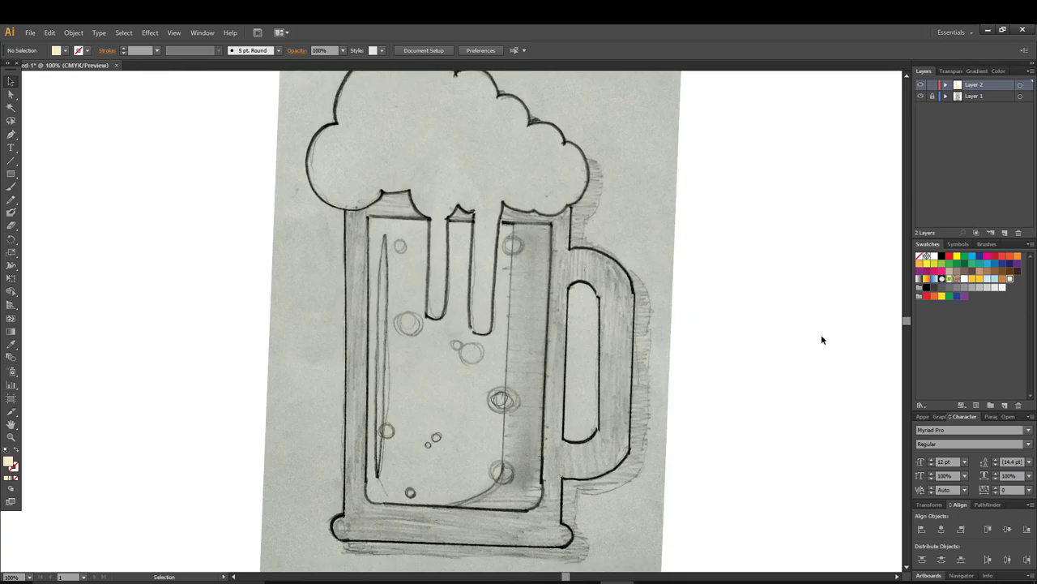
left_click(12, 134)
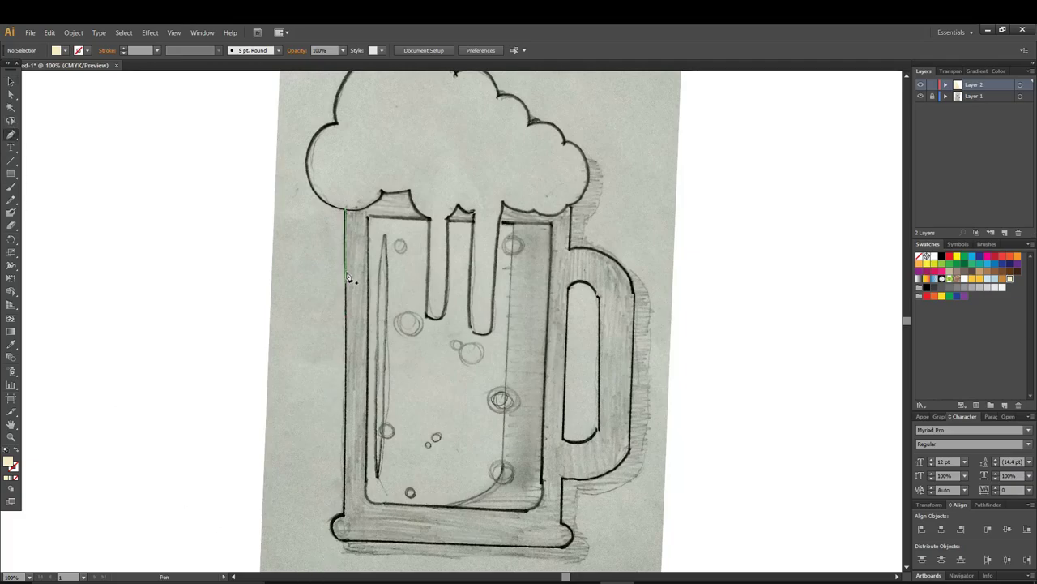
left_click(346, 211)
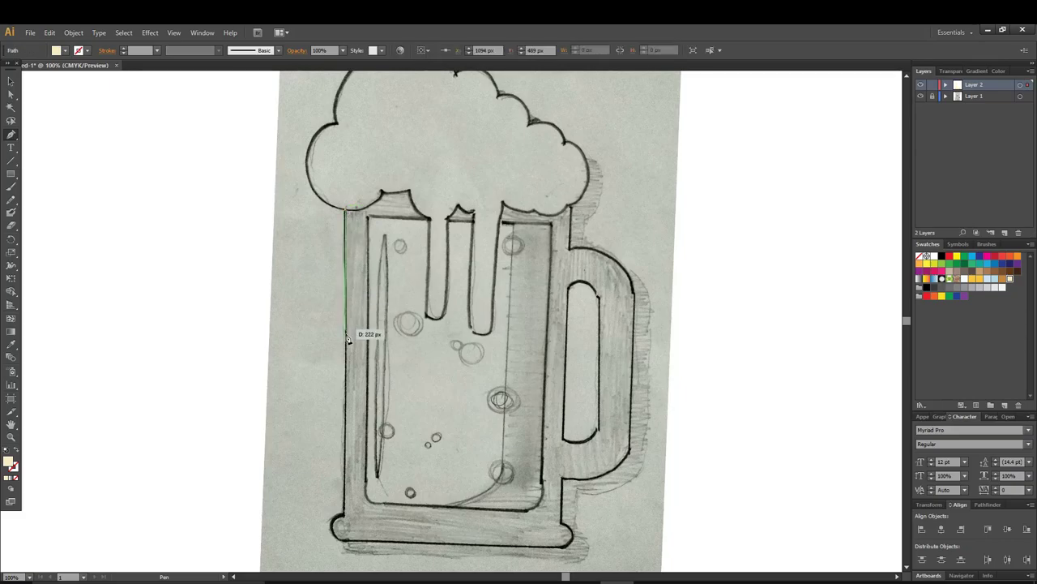
left_click(346, 521)
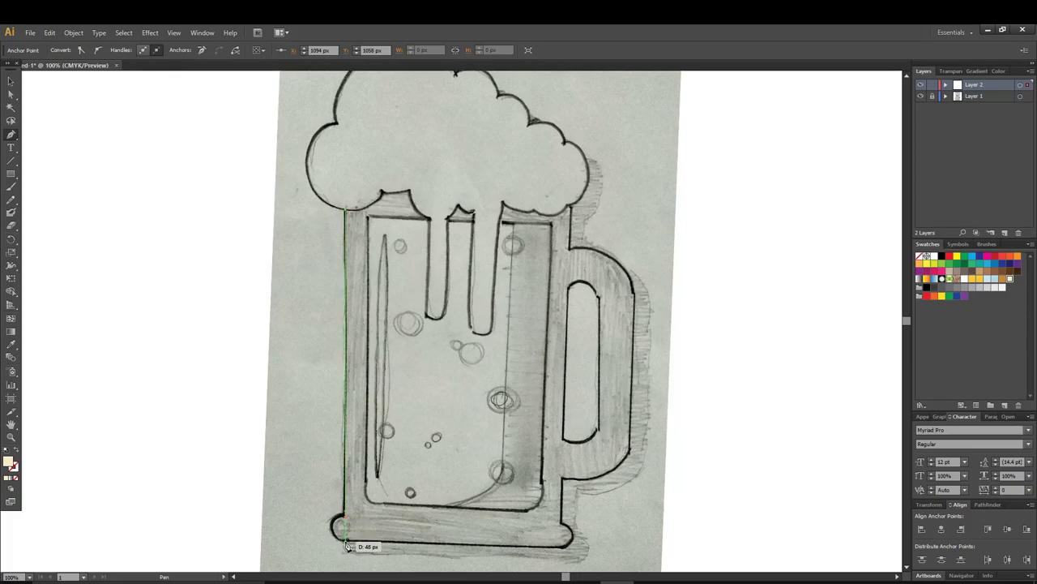
Round the base's bottom-left corner and extend the path about 400 px along the bottom edge
mouse_move(346, 541)
left_mouse_down()
mouse_move(388, 547)
mouse_move(365, 546)
mouse_move(373, 558)
left_mouse_up()
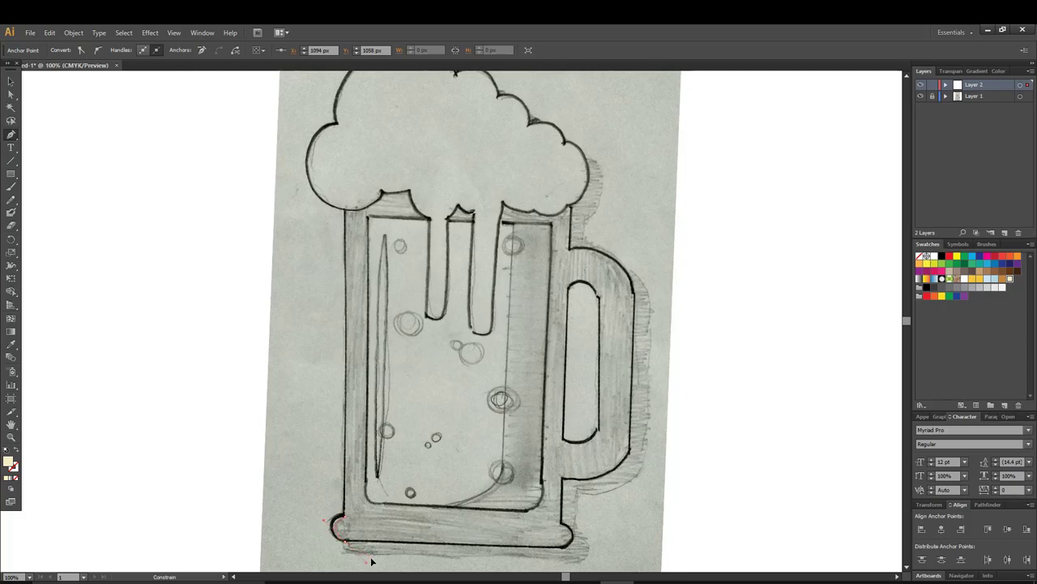
left_click_drag(374, 560, 375, 557)
left_click_drag(372, 556, 349, 545)
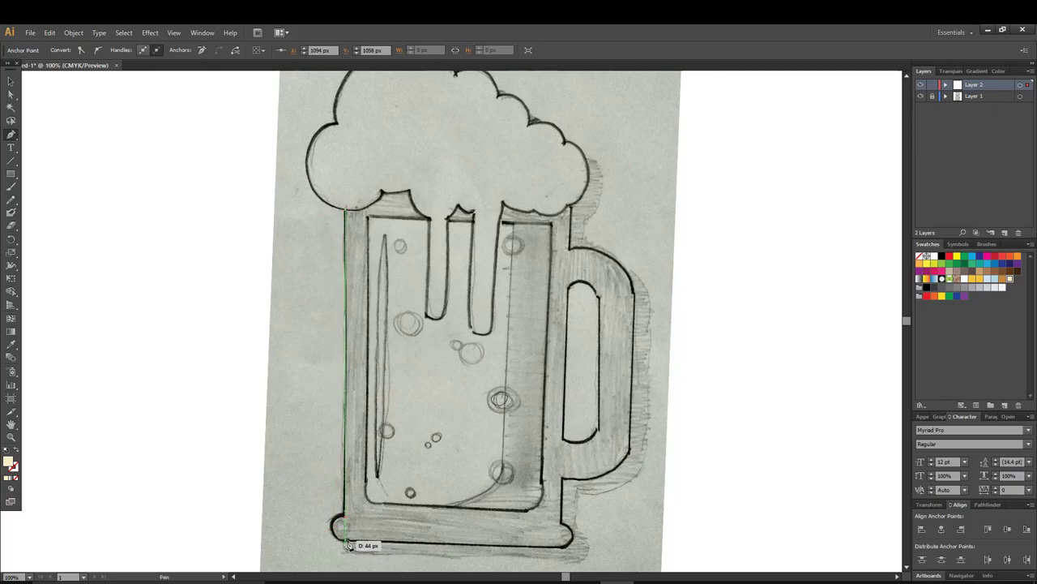
left_click_drag(348, 545, 399, 545)
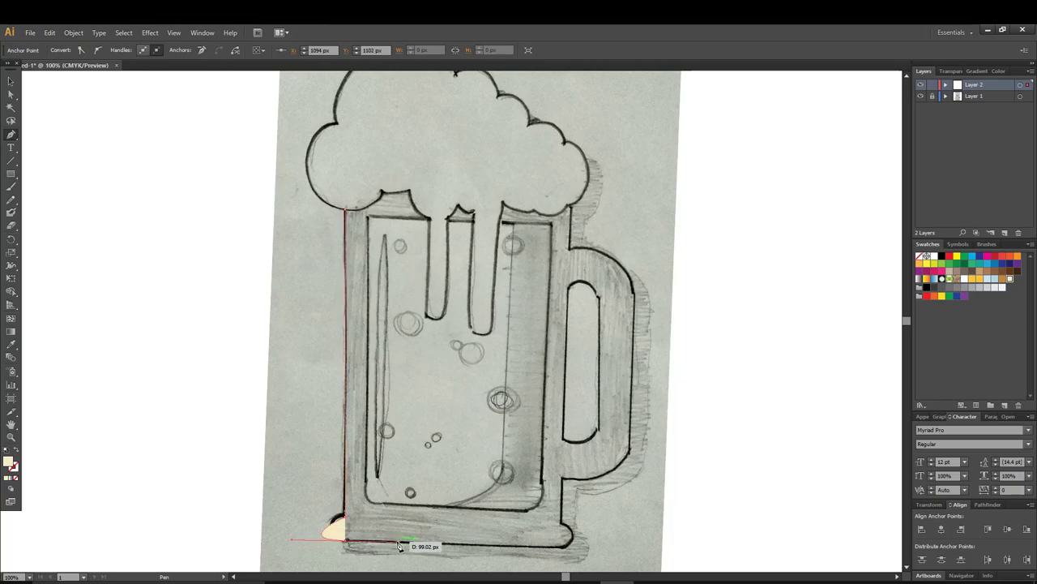
key("v")
key("ctrl+z")
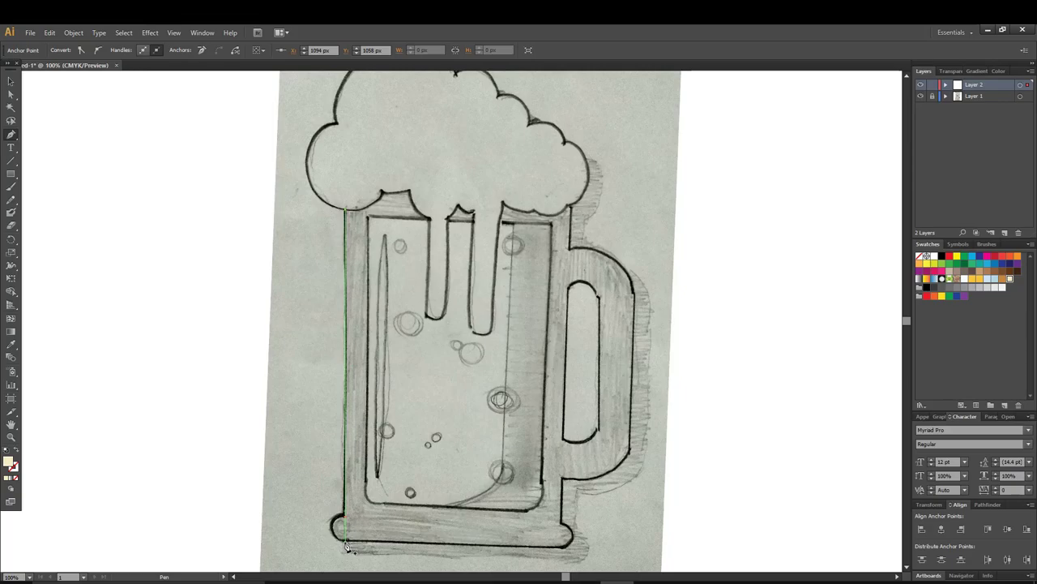
left_click_drag(347, 546, 564, 545)
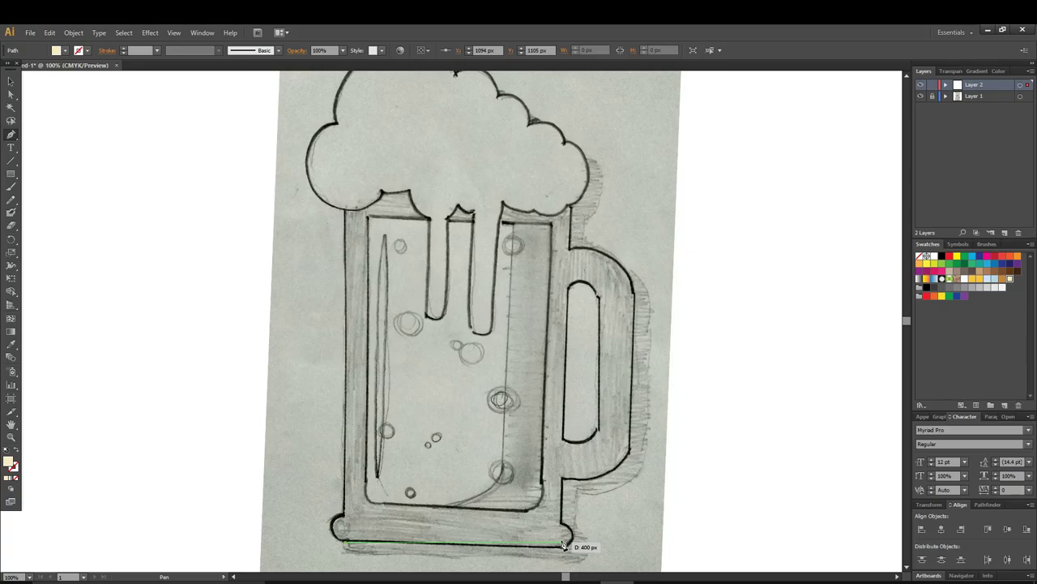
left_click_drag(564, 545, 563, 545)
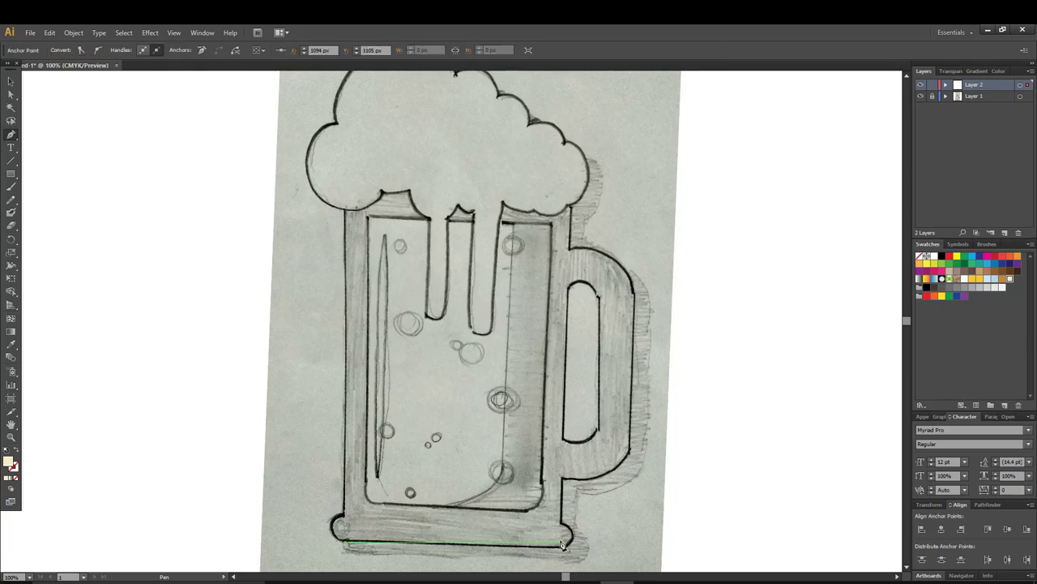
Deselect the old path and start a new one down the base's right side
left_click(564, 544)
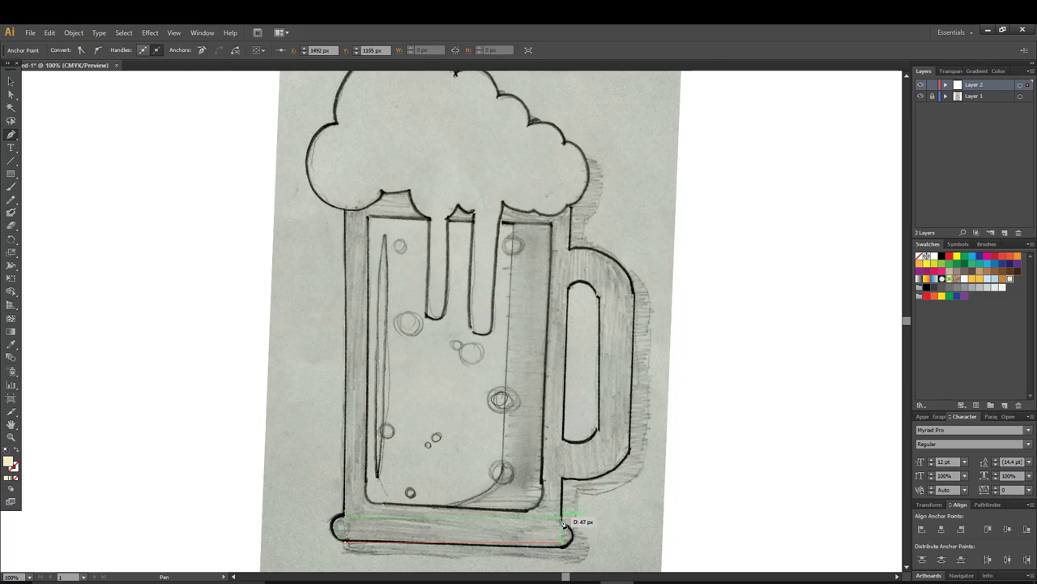
key("ctrl")
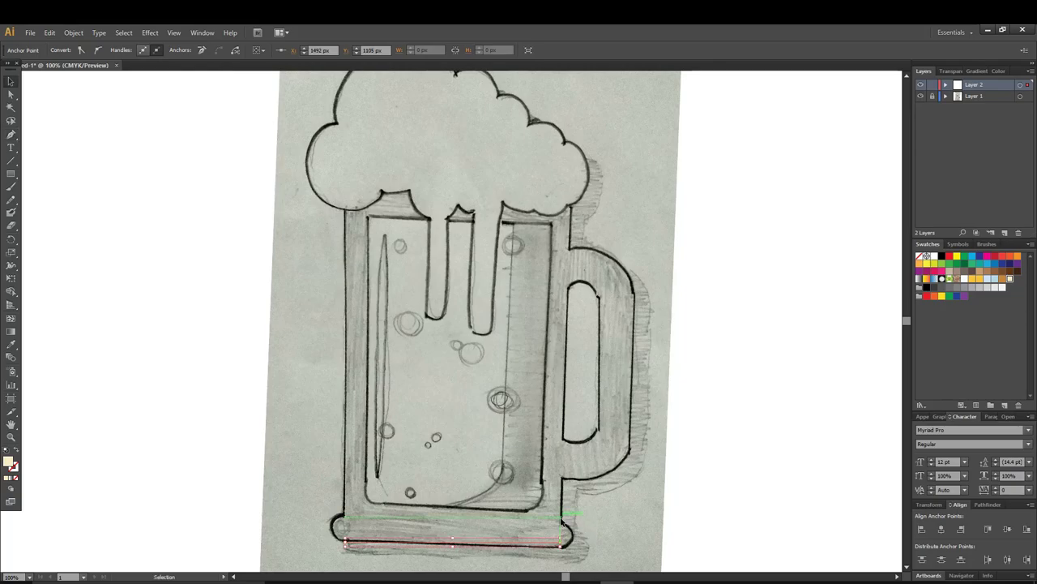
left_click(563, 522, "ctrl")
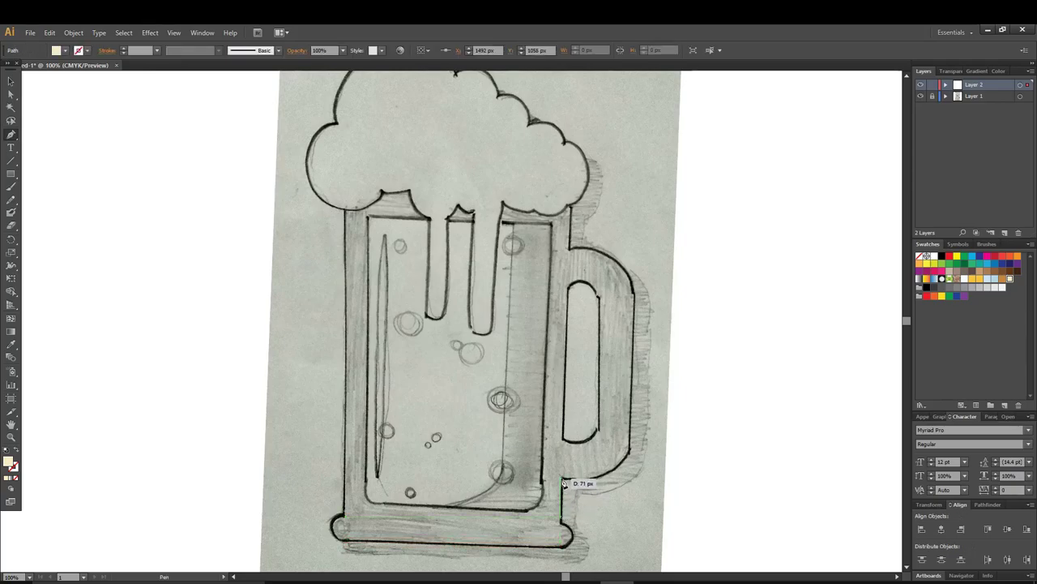
left_click(563, 481)
left_click(561, 520)
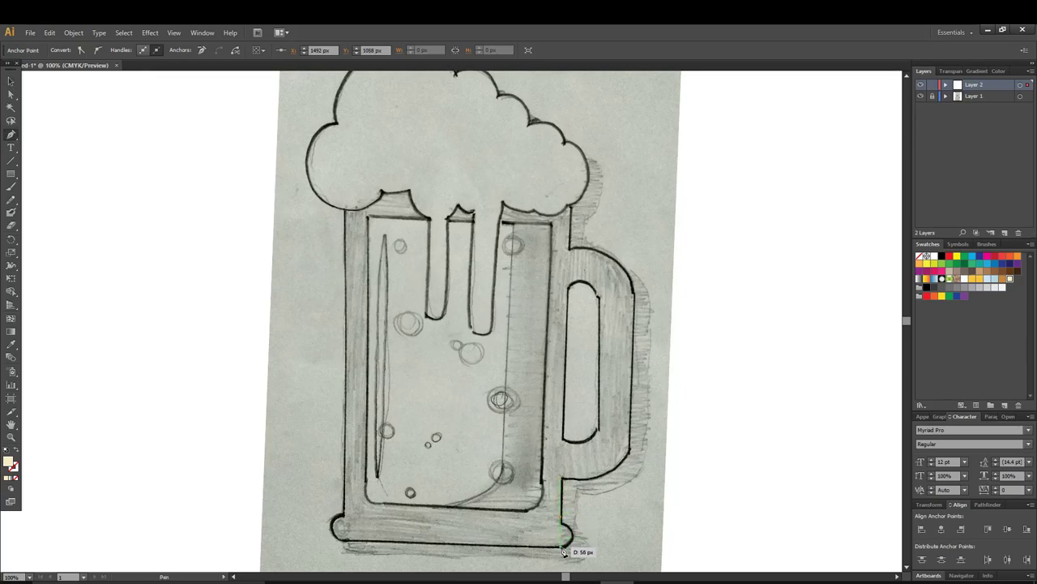
Run the path along the base, round its bottom-left corner, close at top-left, and drop the fill
left_click(565, 548)
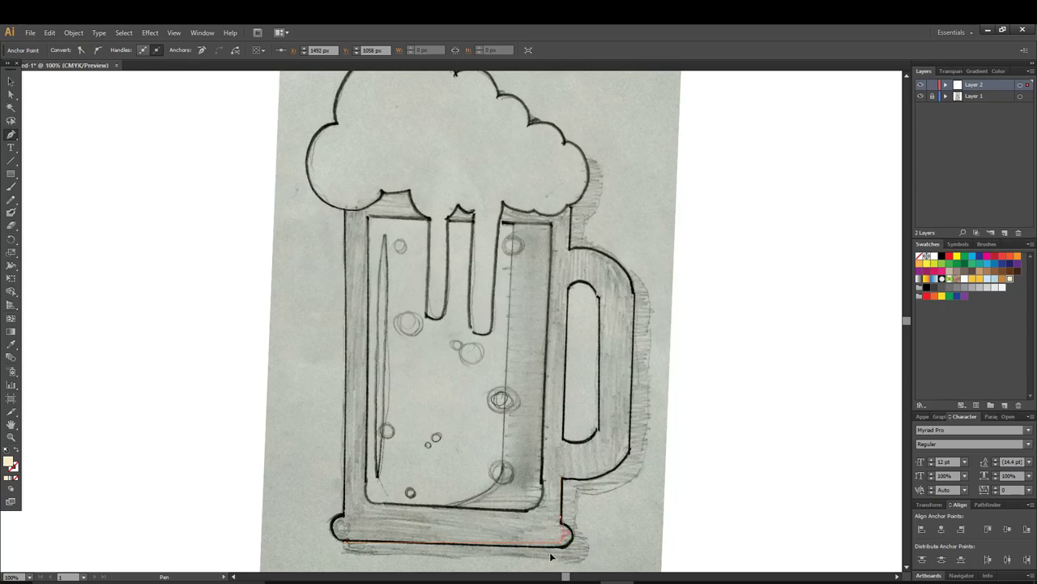
left_click(545, 557)
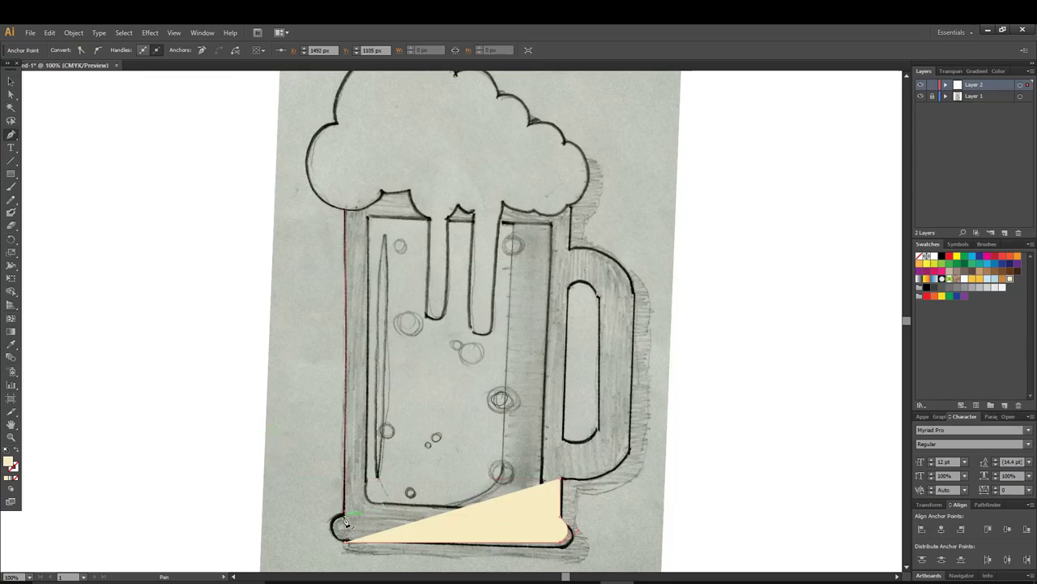
left_click_drag(345, 523, 351, 550)
left_click(346, 209)
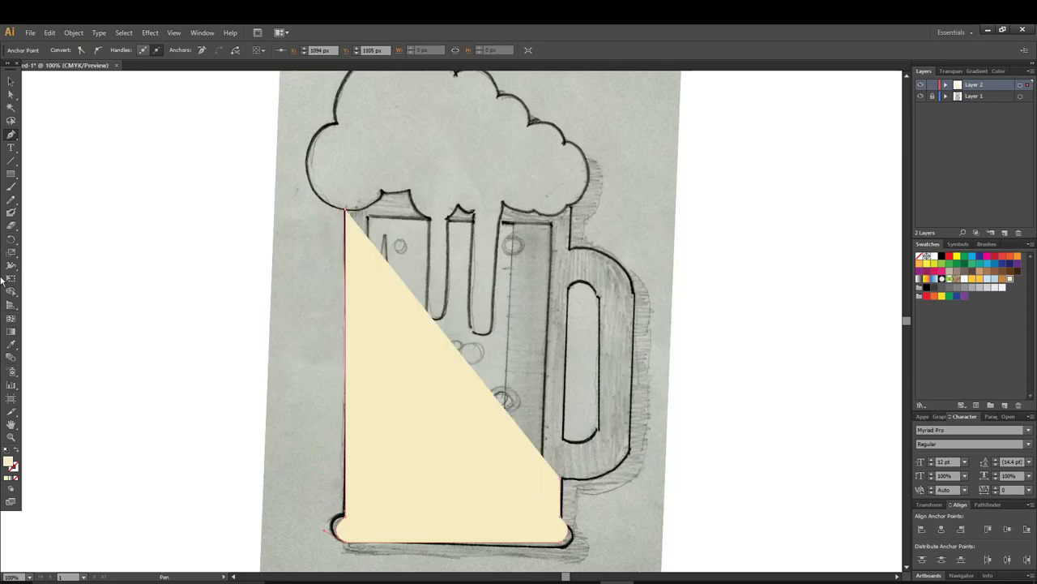
left_click(16, 451)
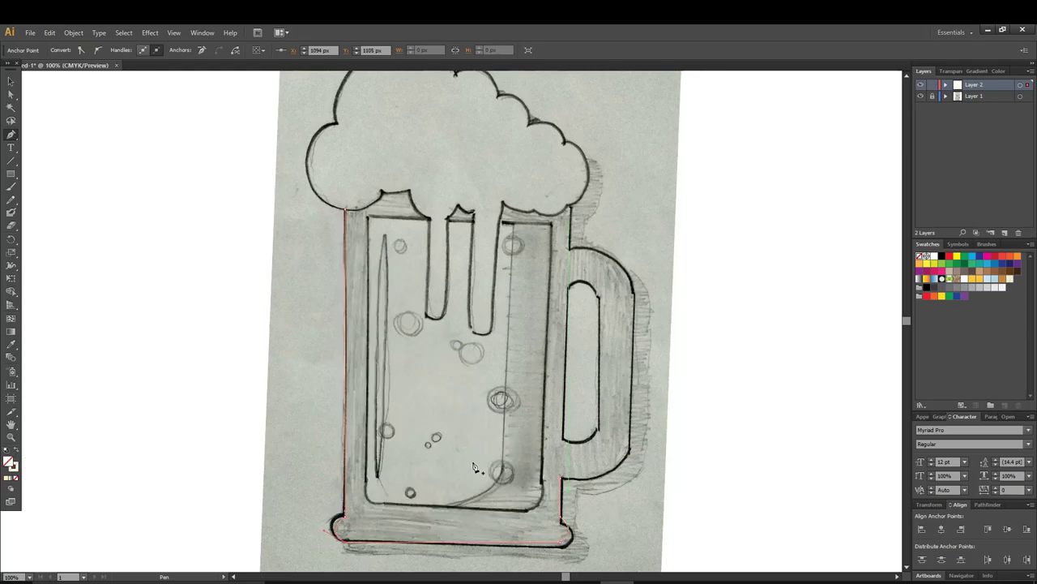
Extend the outline from the base to the handle's base and up its outer edge
key("v")
key("p")
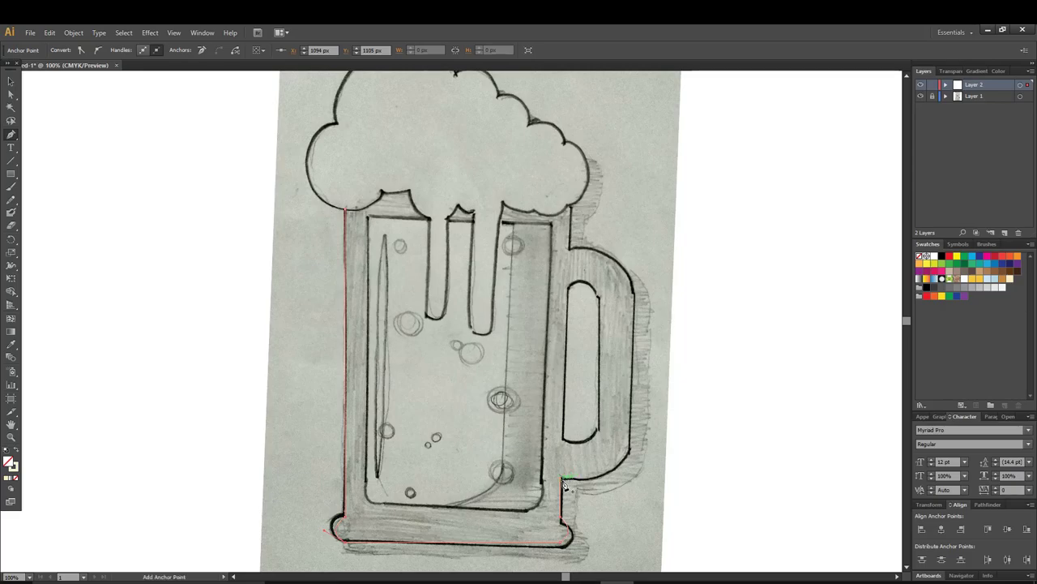
left_click_drag(565, 483, 631, 455)
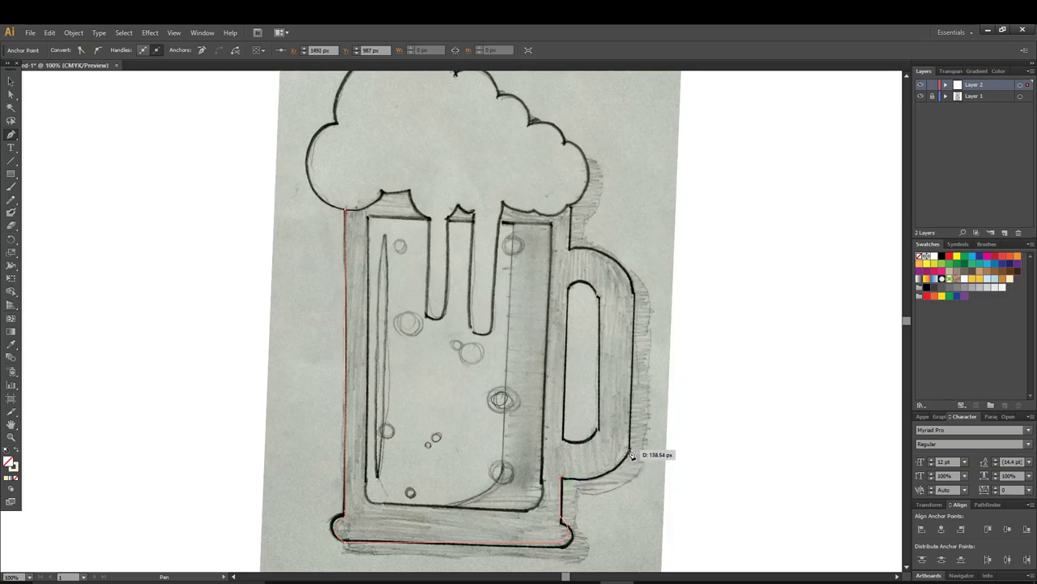
left_click(632, 453)
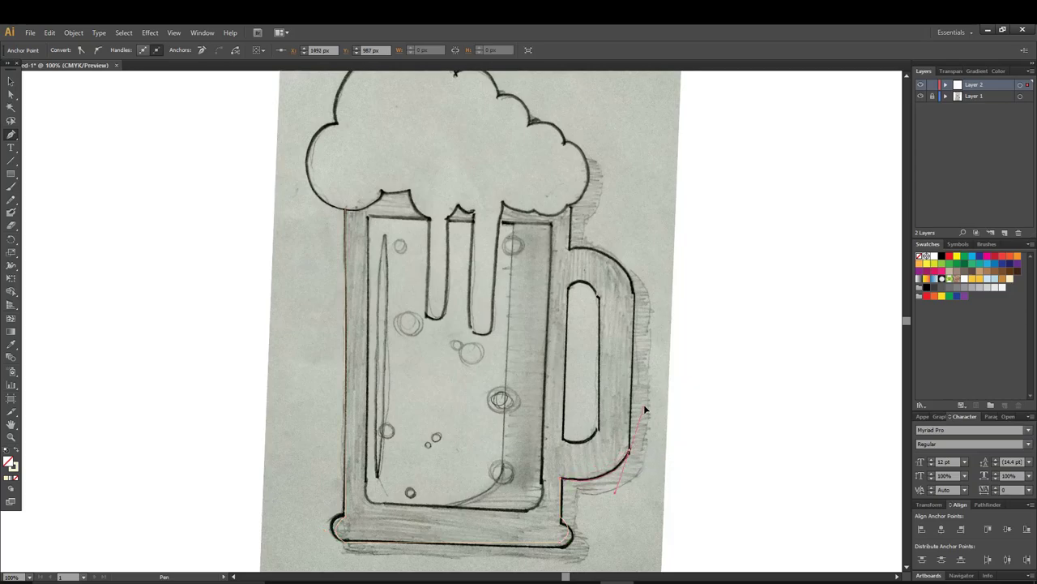
left_click(636, 298)
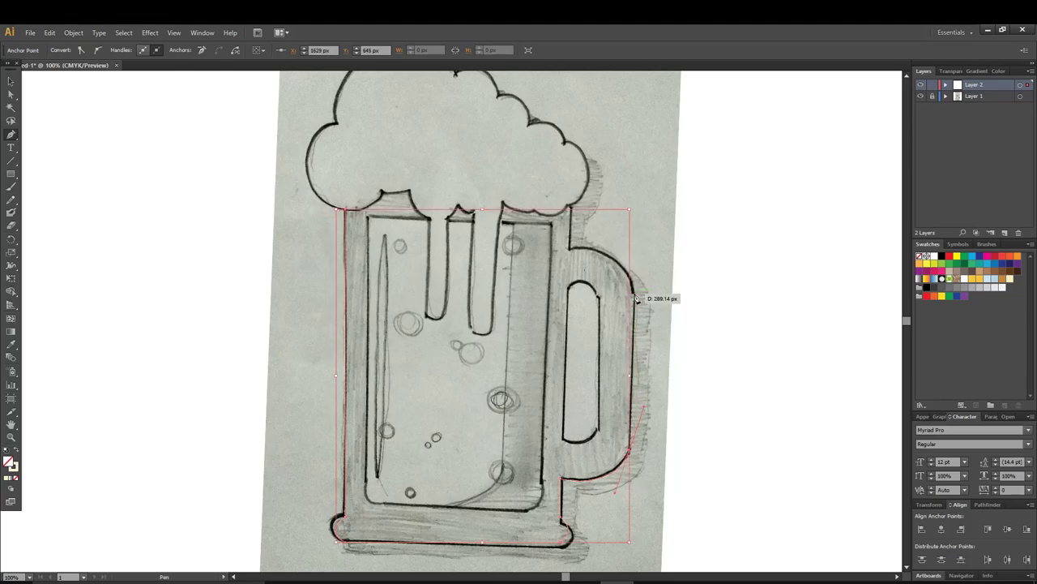
key("o")
key("p")
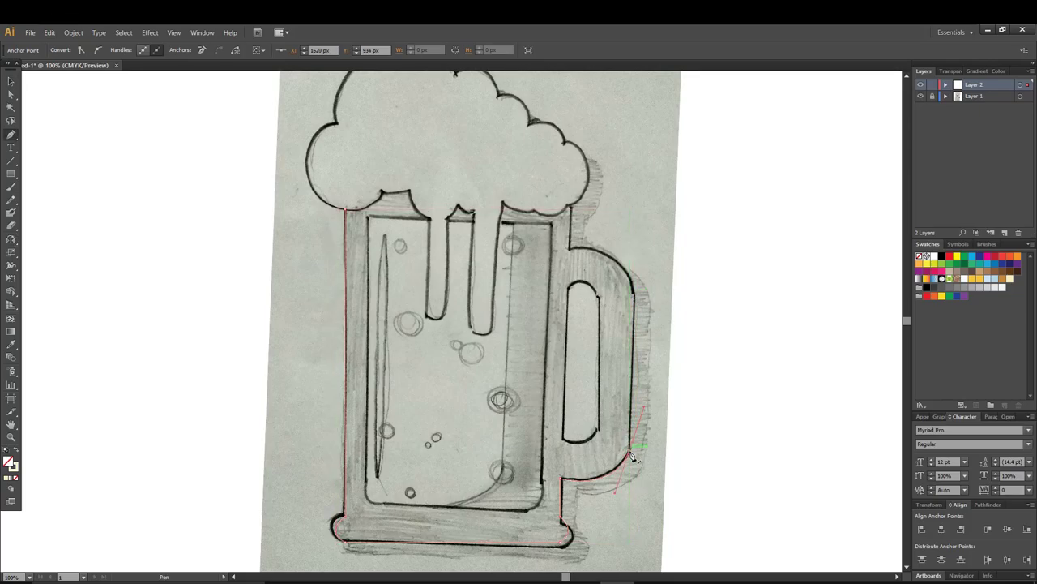
left_click(631, 456)
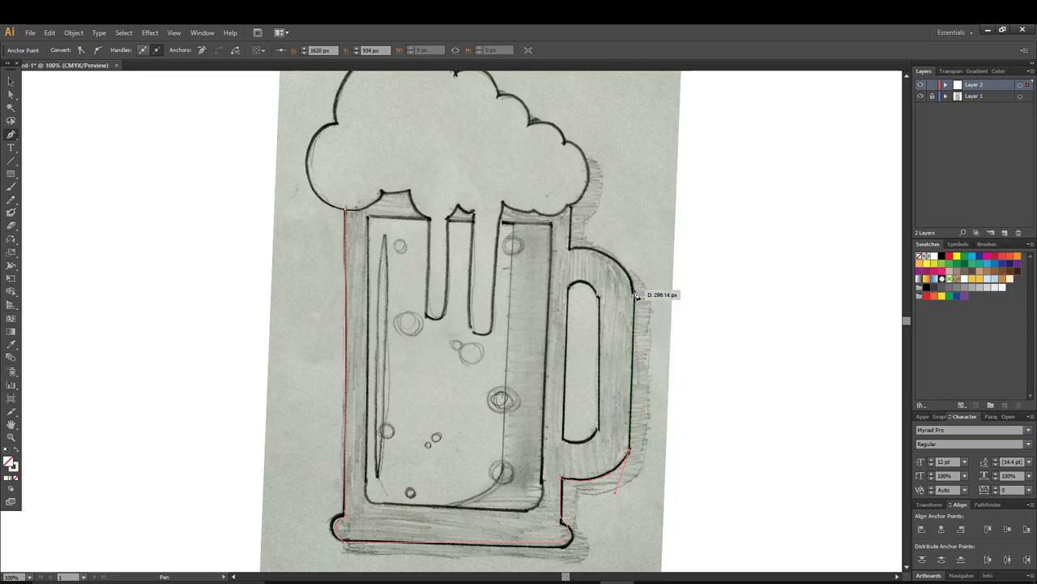
left_click(628, 295)
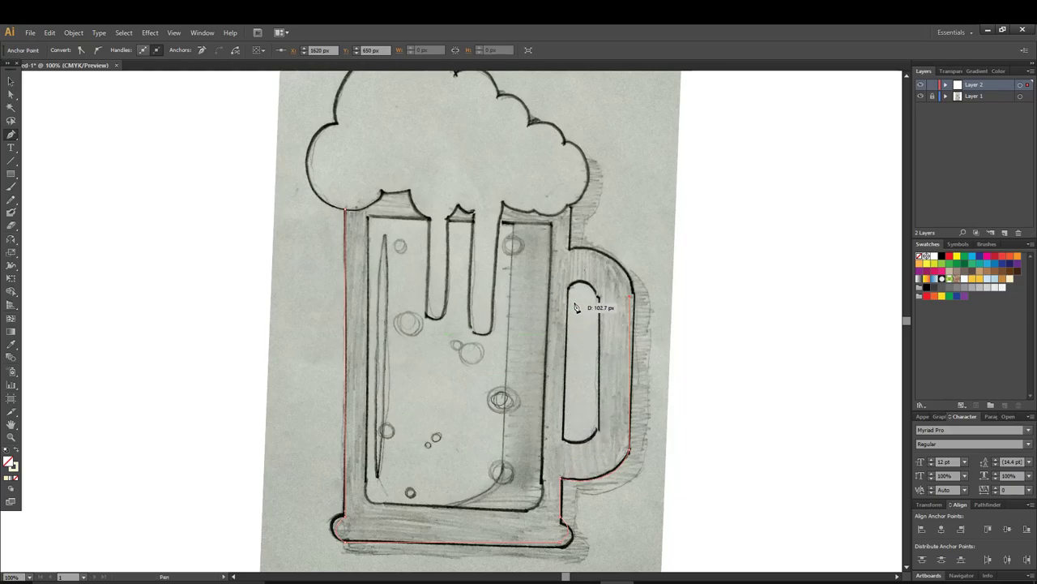
left_click_drag(576, 299, 574, 297)
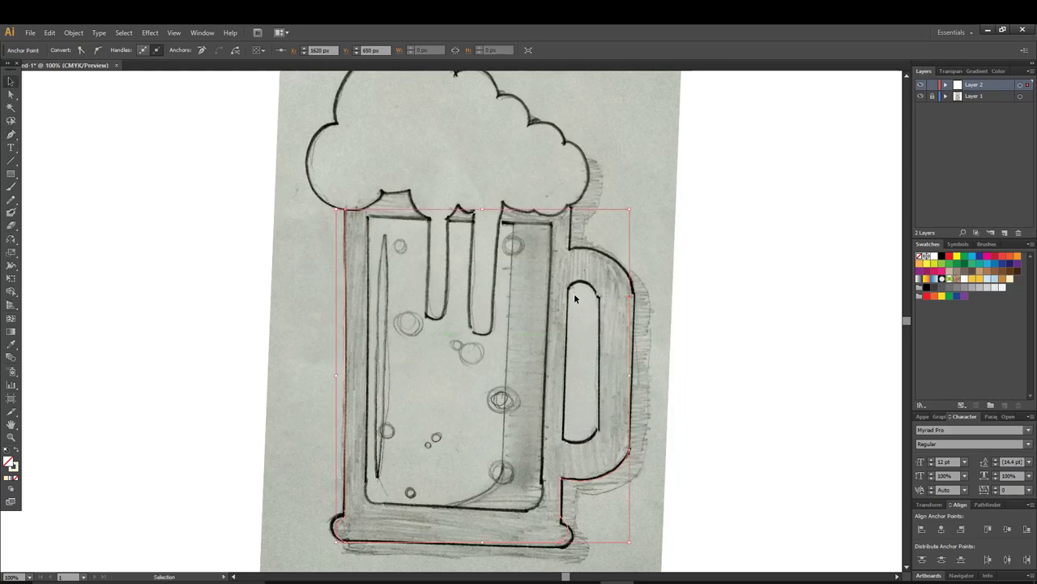
left_click(563, 484)
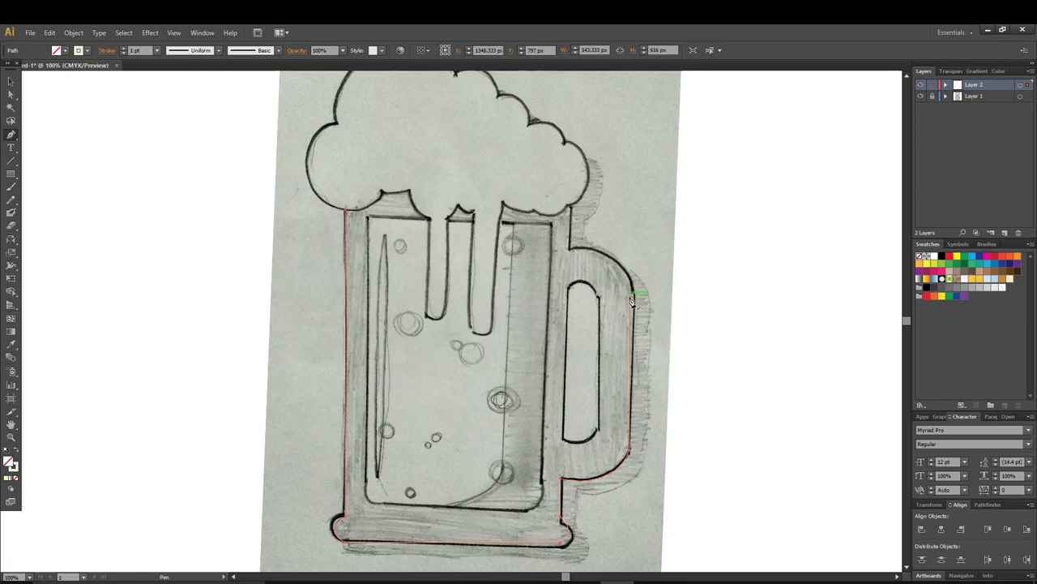
Curve the path around the handle's top join and up the mug's right side
left_click_drag(632, 298, 571, 253)
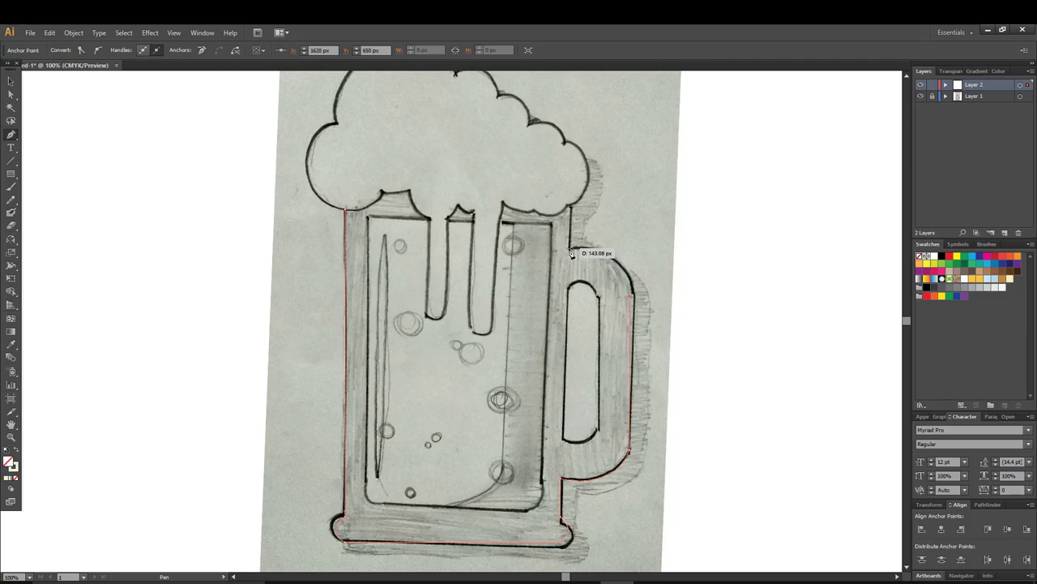
left_click(570, 248)
left_click_drag(524, 257, 501, 247)
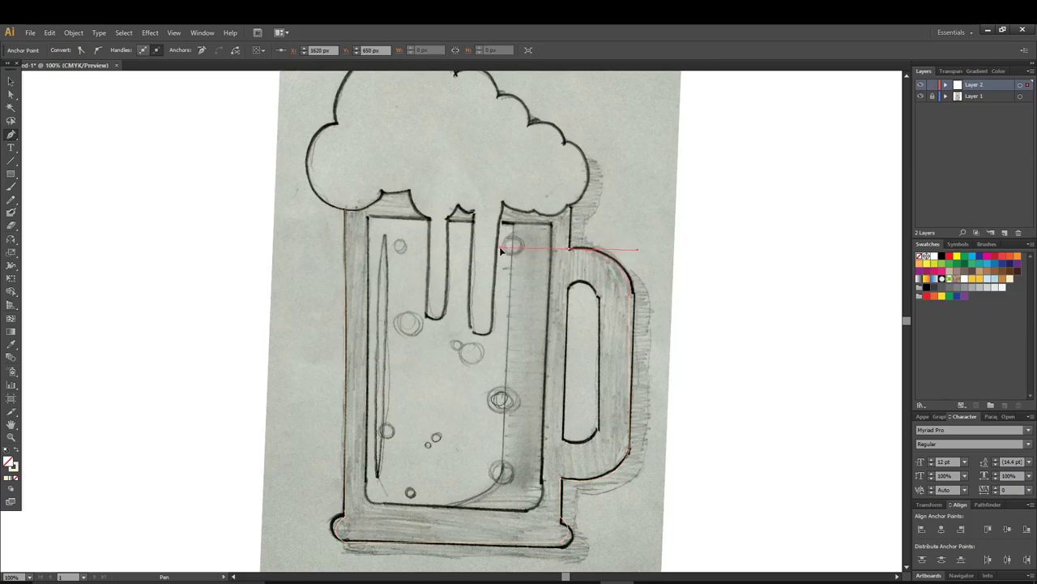
mouse_move(500, 249)
left_mouse_down()
mouse_move(553, 286)
mouse_move(577, 283)
mouse_move(572, 212)
mouse_move(555, 239)
left_mouse_up()
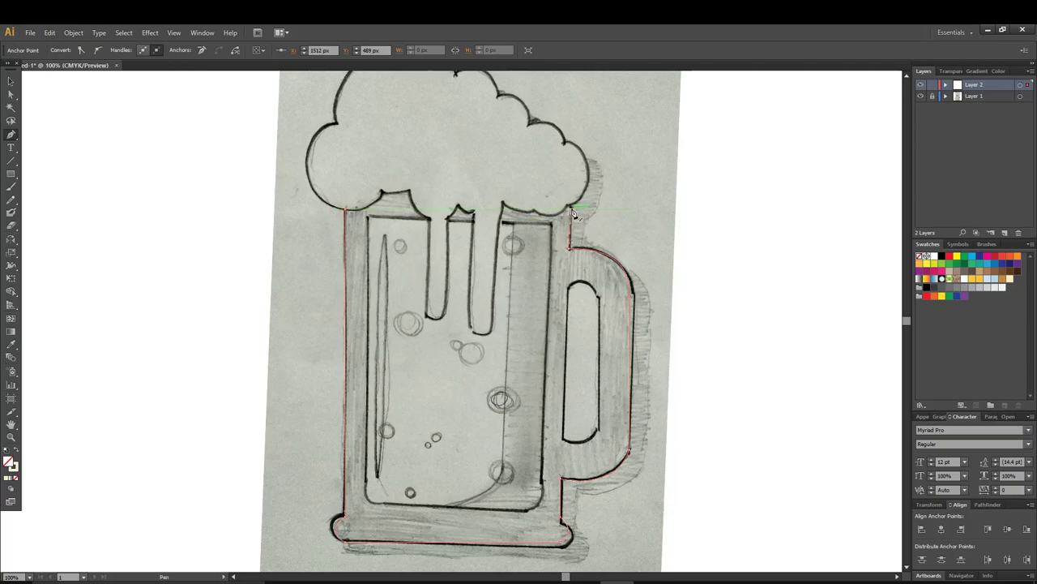
left_click_drag(573, 213, 348, 209)
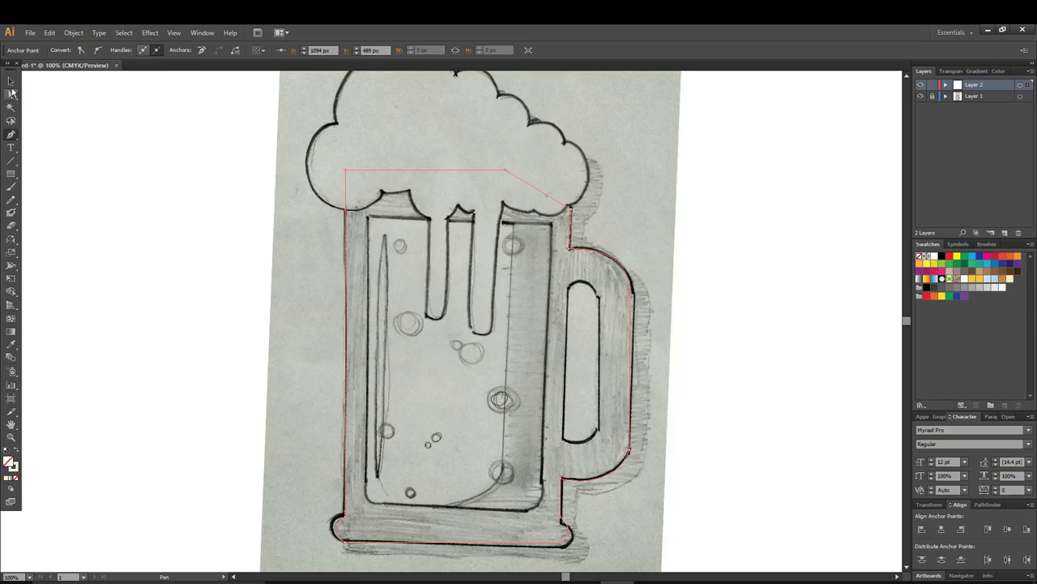
Fill the mug outline with light blue and send it to the back
left_click(10, 81)
left_click(138, 178)
left_click(345, 324)
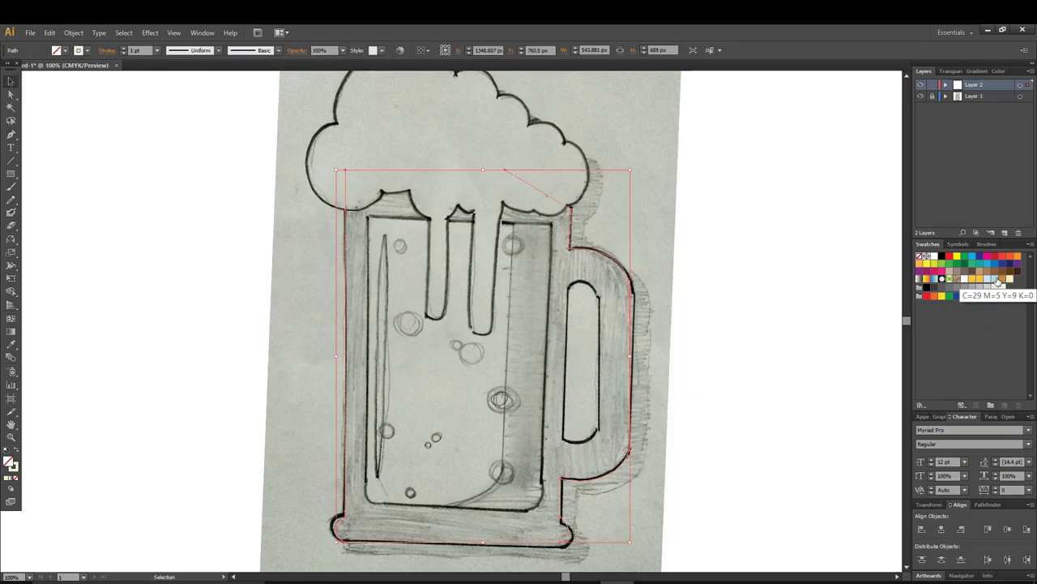
left_click(989, 280)
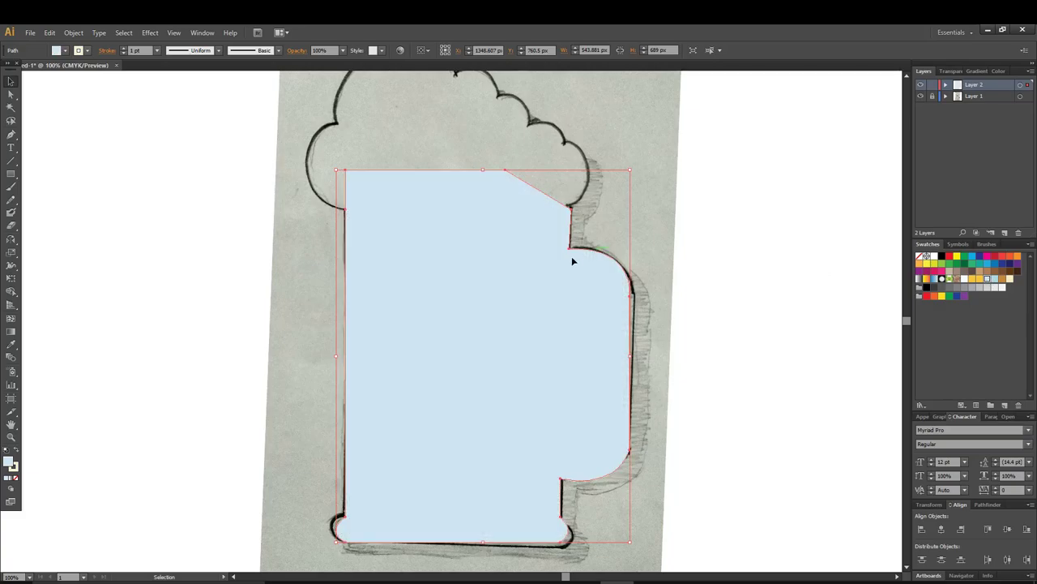
right_click(543, 265)
mouse_move(578, 430)
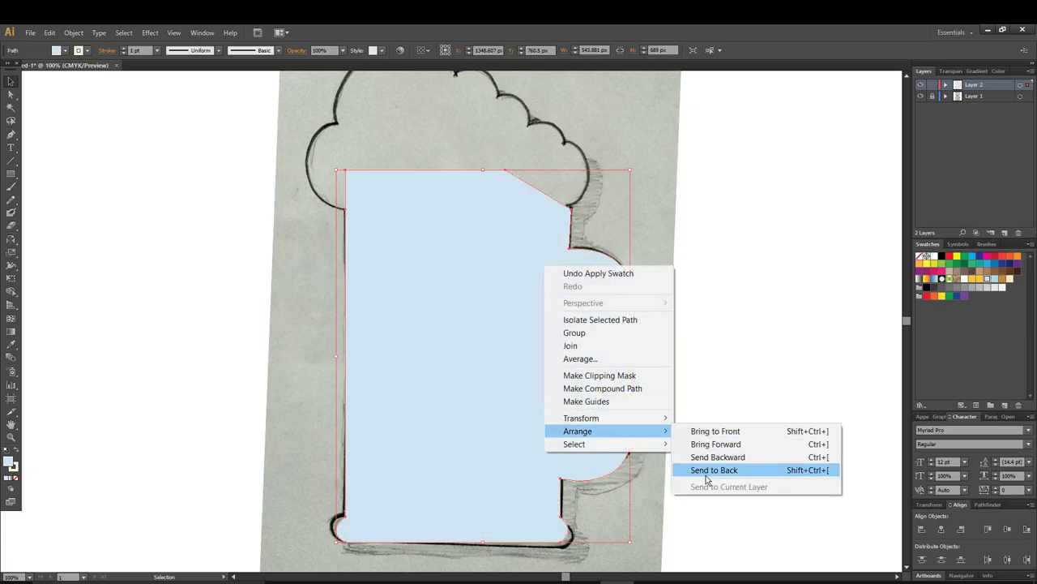
left_click(702, 469)
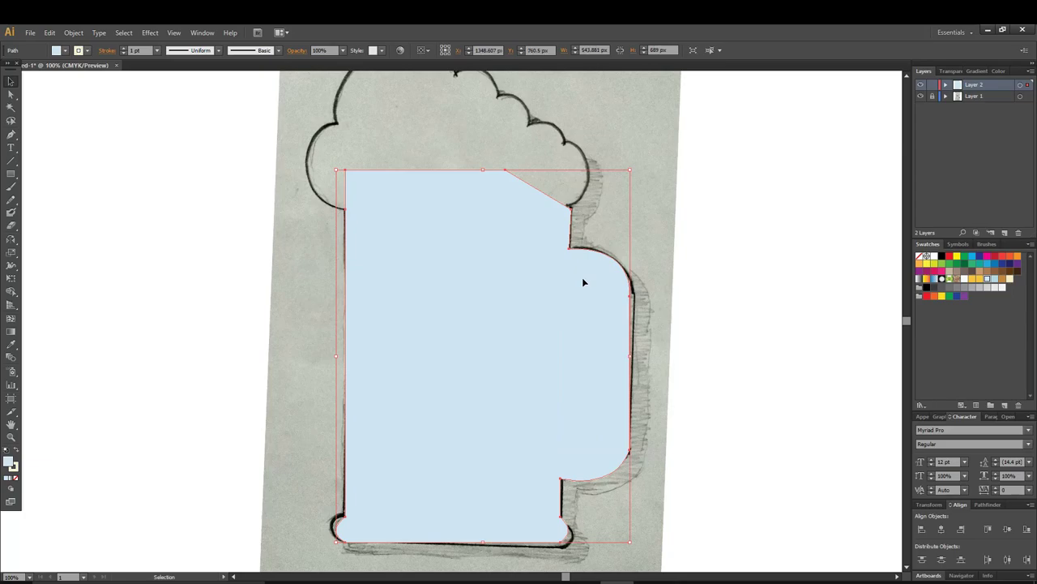
Set the blue mug's opacity to 20%, deselect it, and start tracing the beer at its top-left
left_click(342, 50)
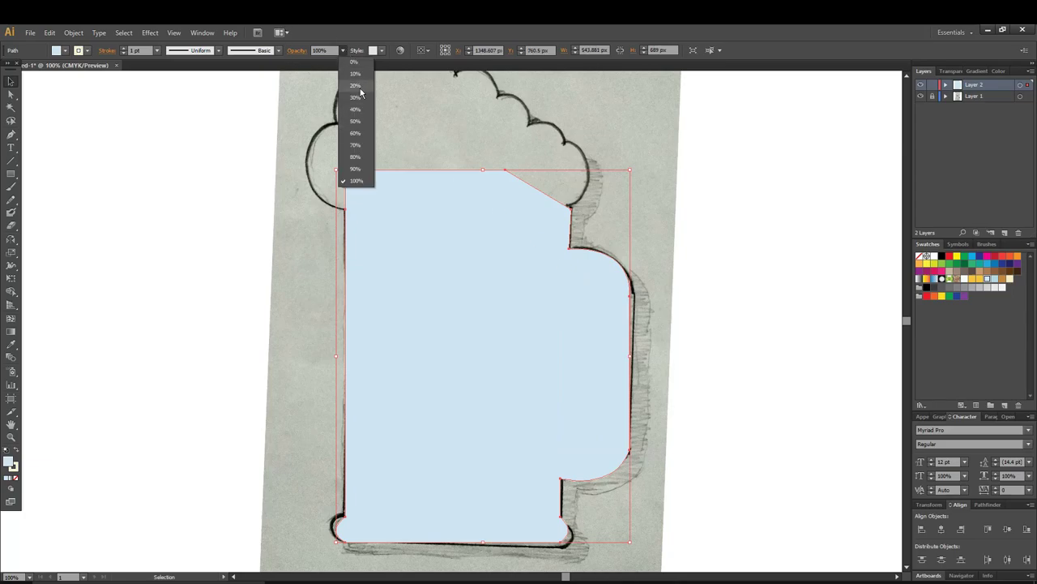
left_click(361, 87)
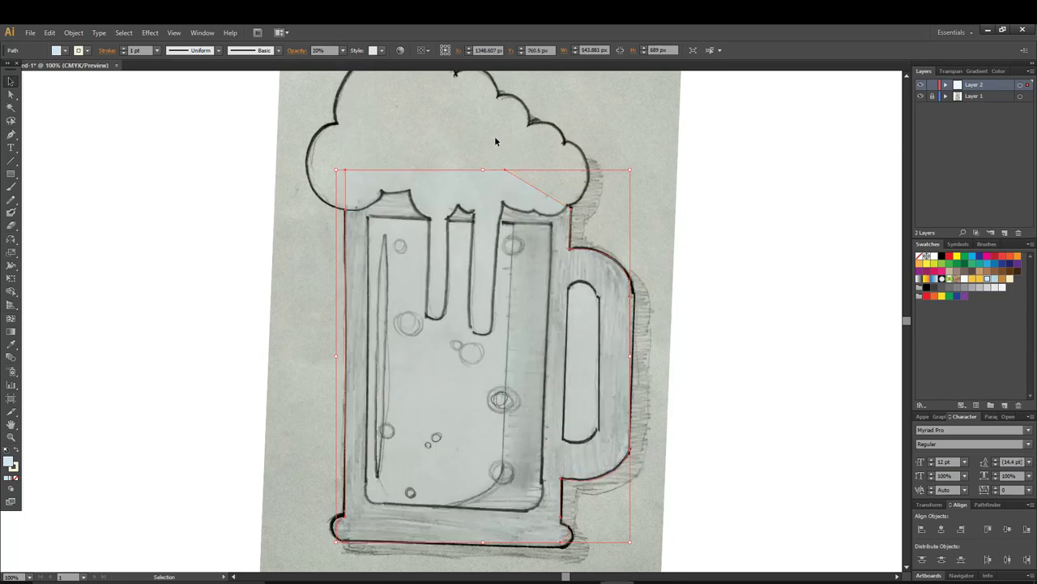
left_click(342, 50)
left_click(347, 116)
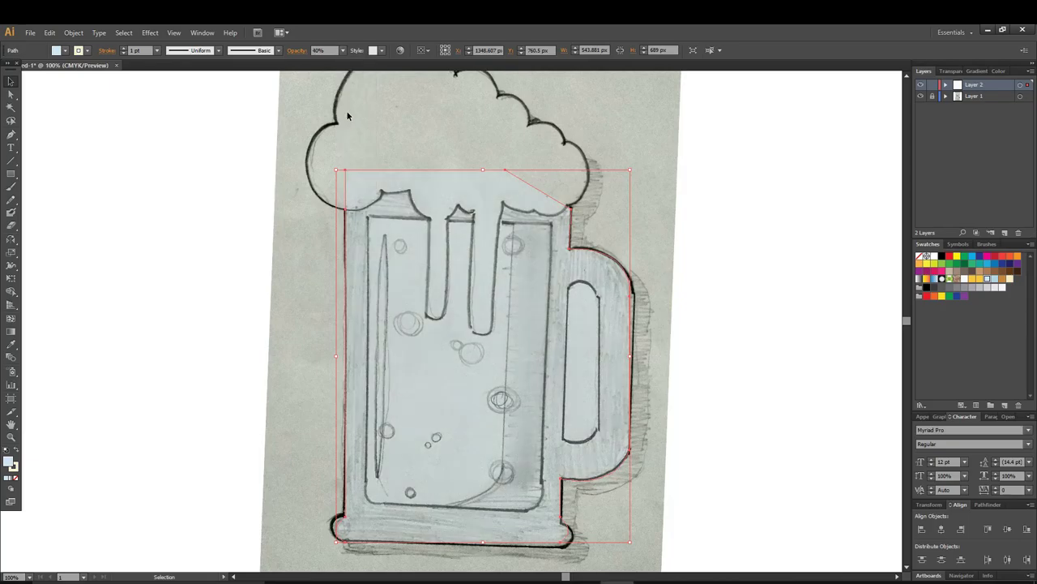
left_click(343, 50)
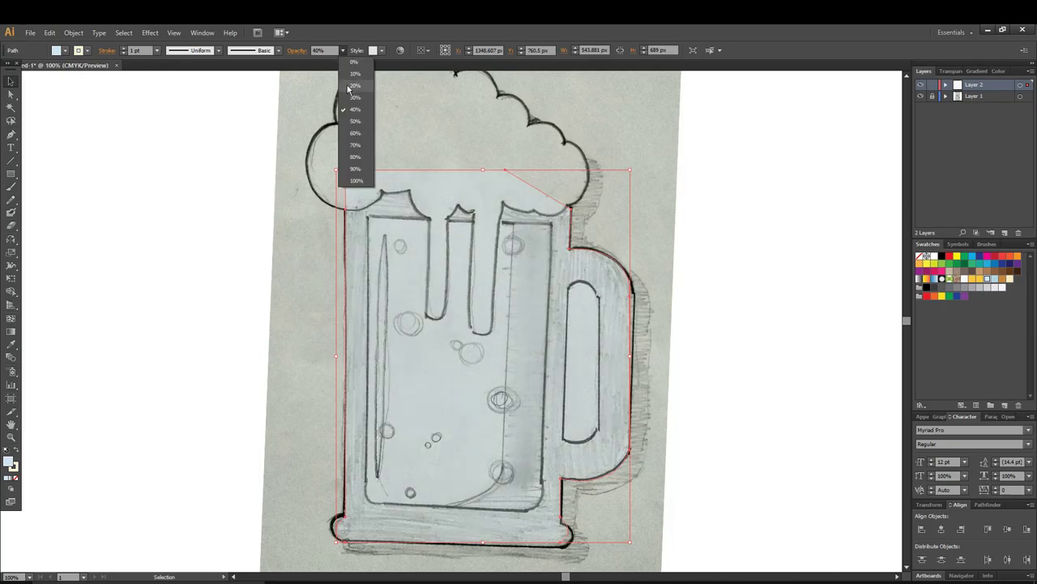
left_click(349, 98)
left_click(827, 325)
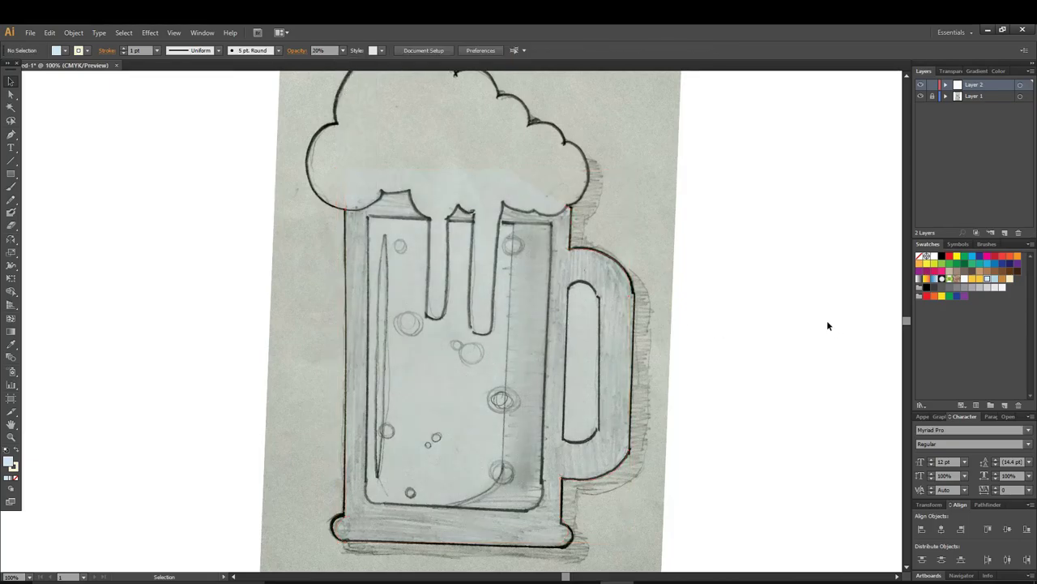
left_click(12, 134)
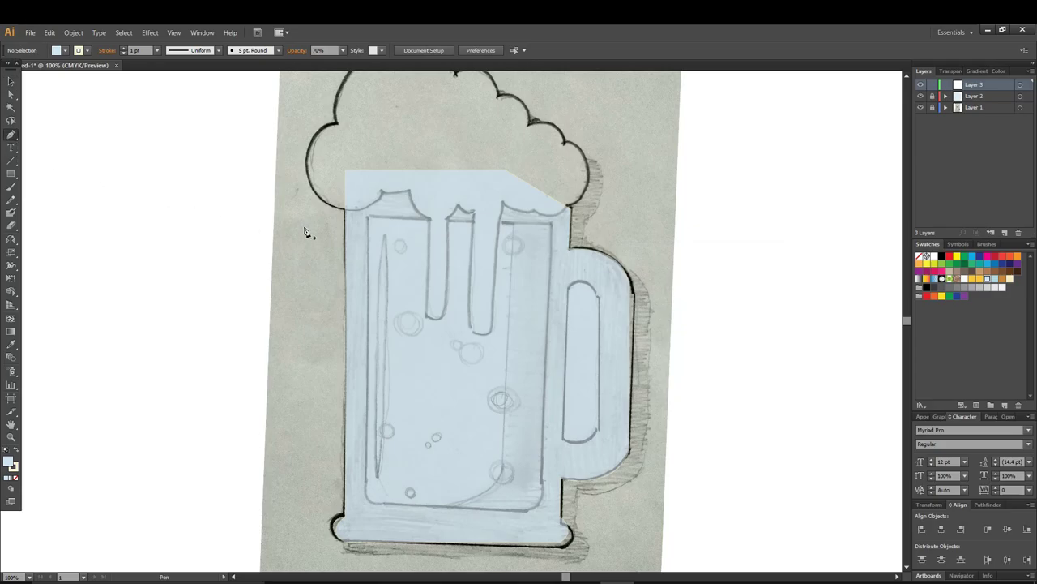
left_click(368, 219)
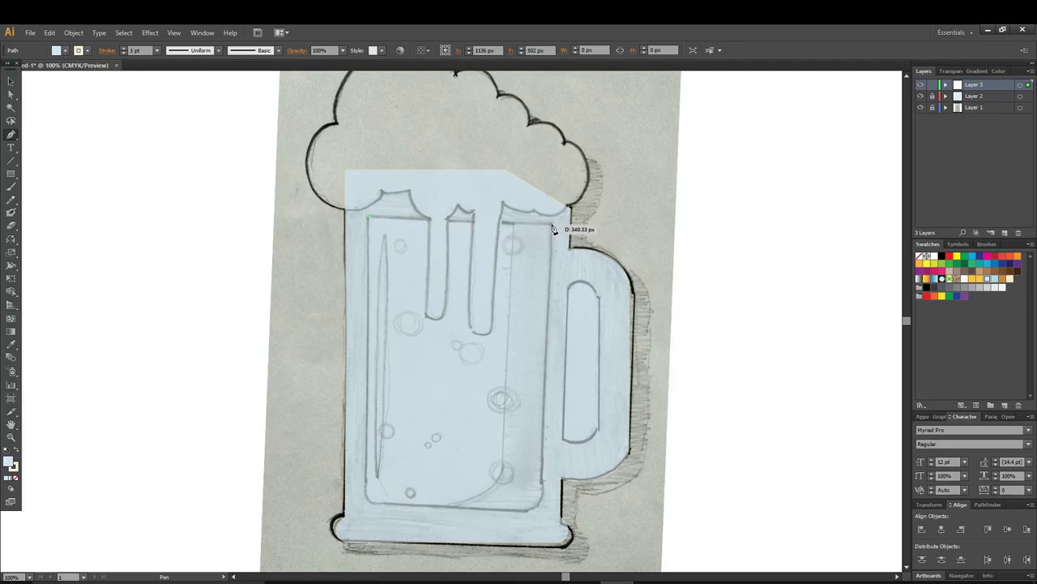
Trace the beer area with curved bottom corners, closing at its top-left start
left_click(552, 222)
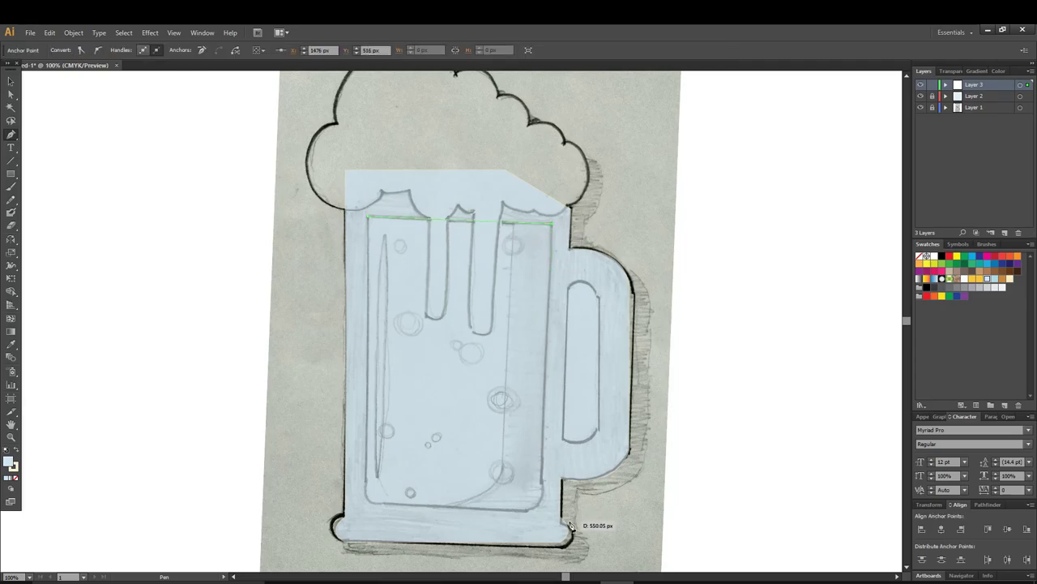
left_click(542, 482)
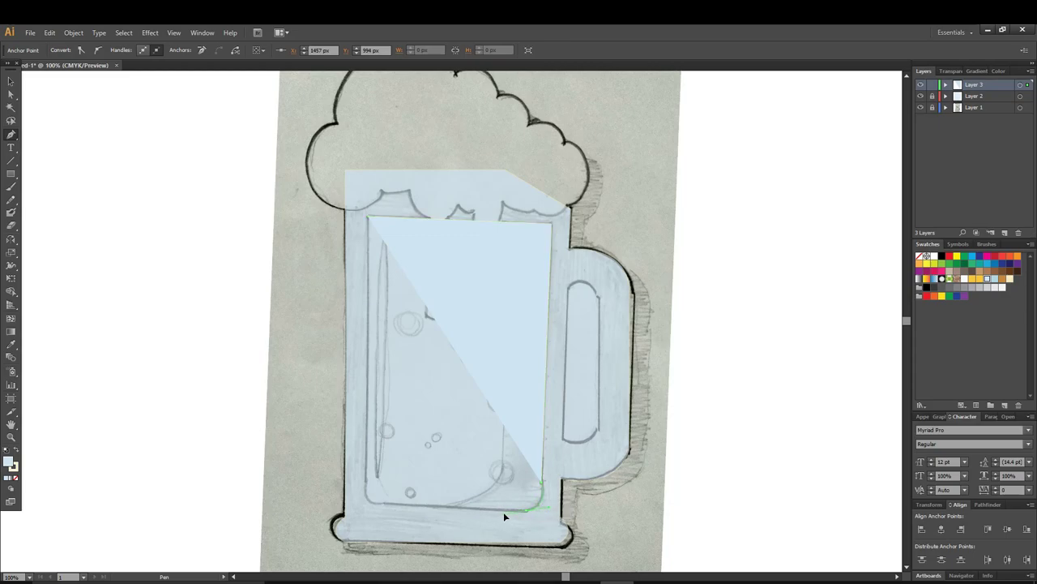
left_click_drag(504, 512, 504, 512)
left_click_drag(385, 507, 371, 473)
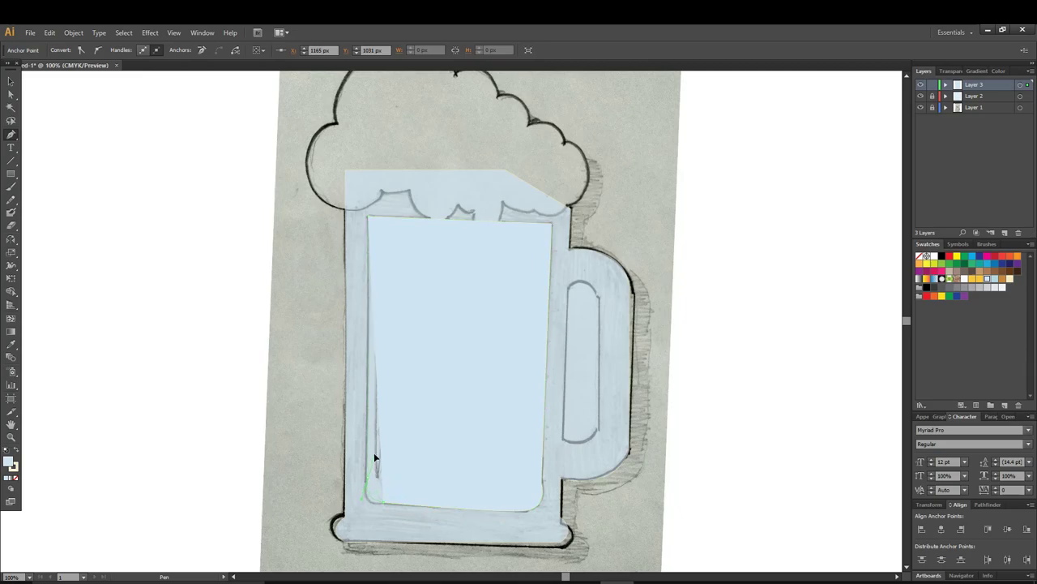
left_click(368, 220)
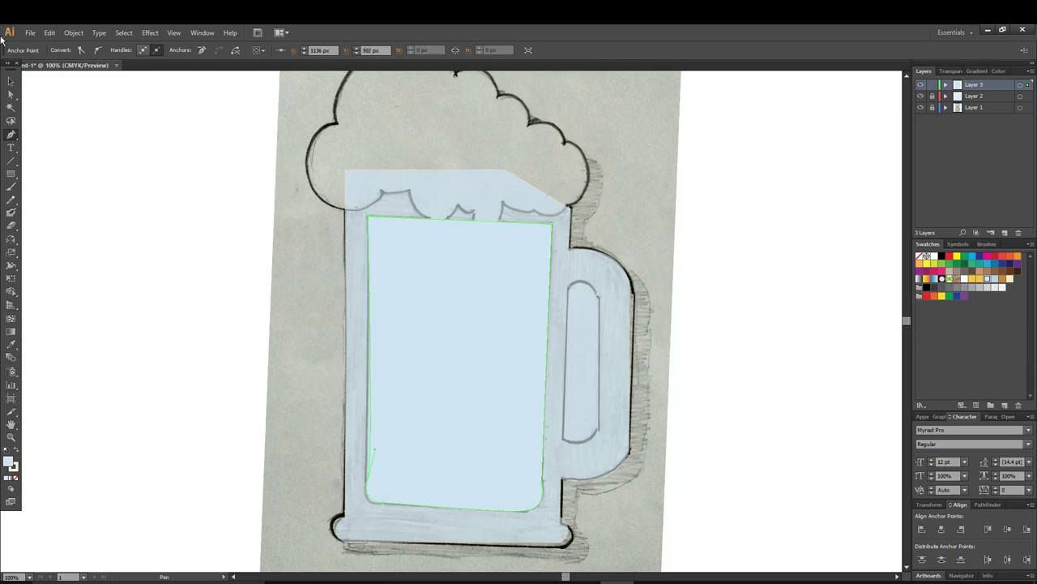
Fill the beer shape red at 20% opacity, deselect it, and lock its layer
left_click(10, 78)
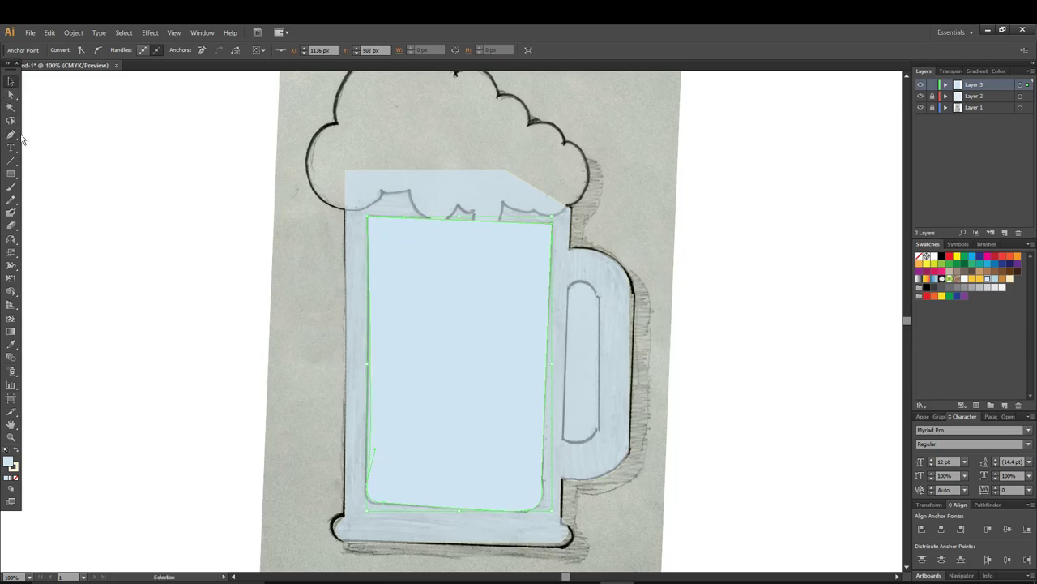
left_click(426, 346)
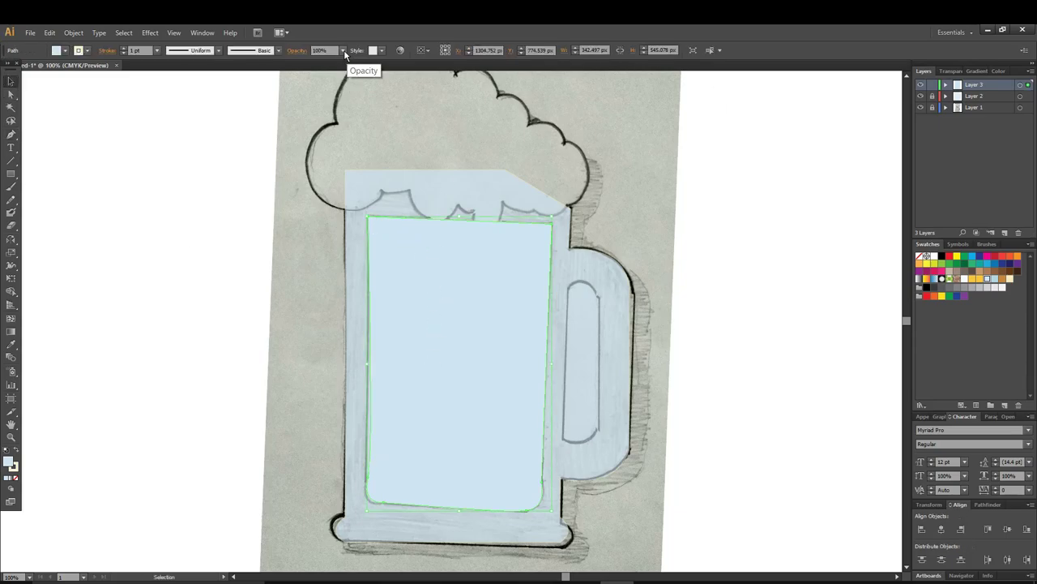
left_click(343, 50)
left_click(950, 257)
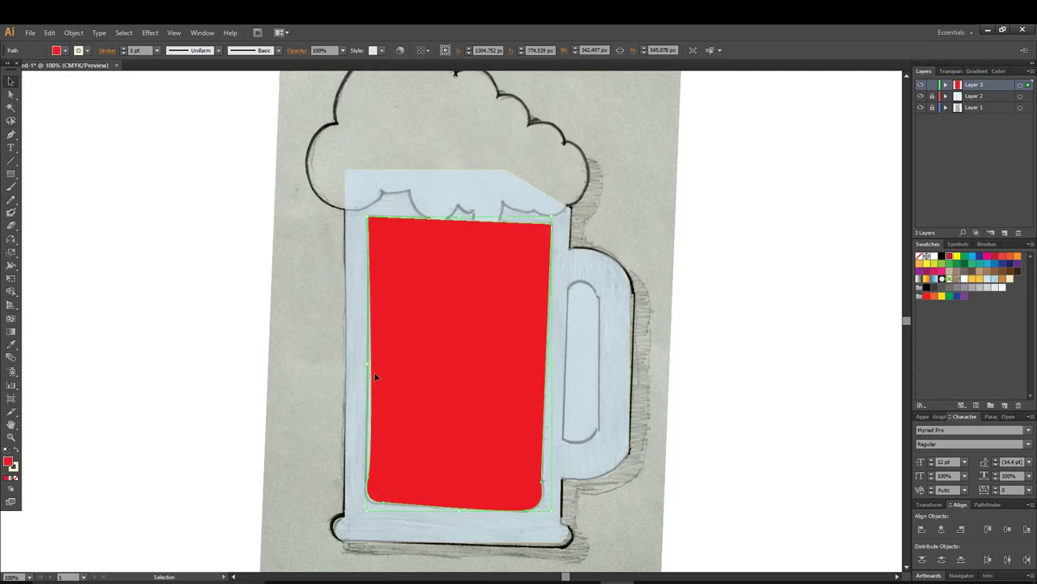
left_click_drag(368, 403, 261, 314)
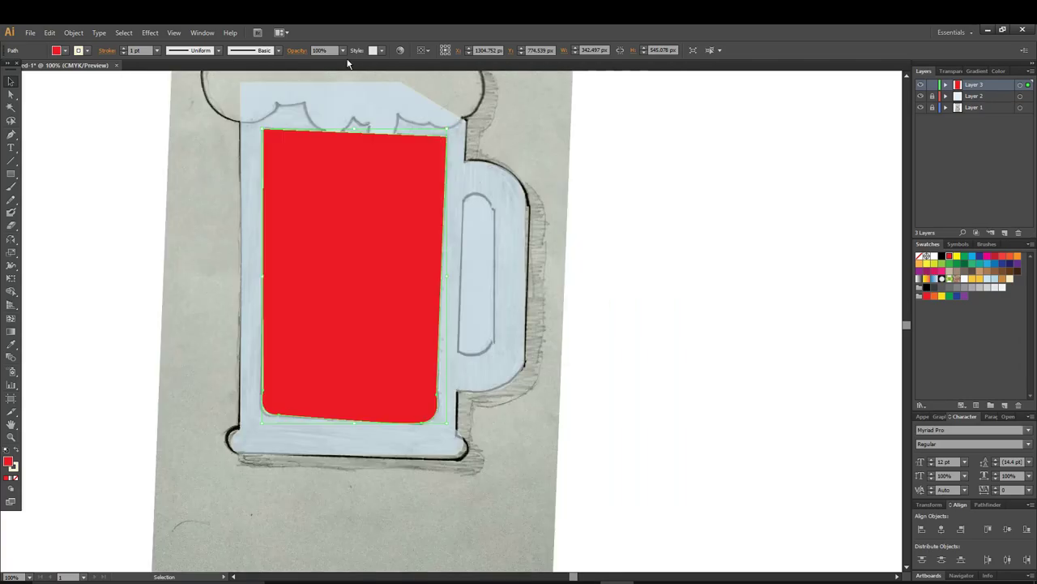
left_click(343, 49)
left_click(354, 94)
left_click(767, 295)
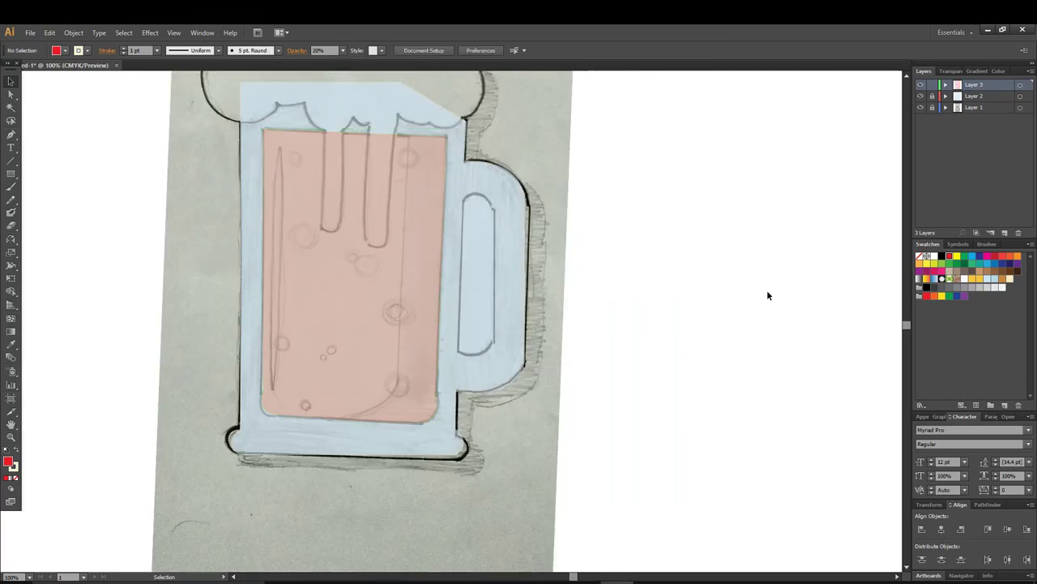
left_click(932, 84)
Add a new fourth layer from the Layers panel menu
left_click(1029, 76)
left_click(995, 75)
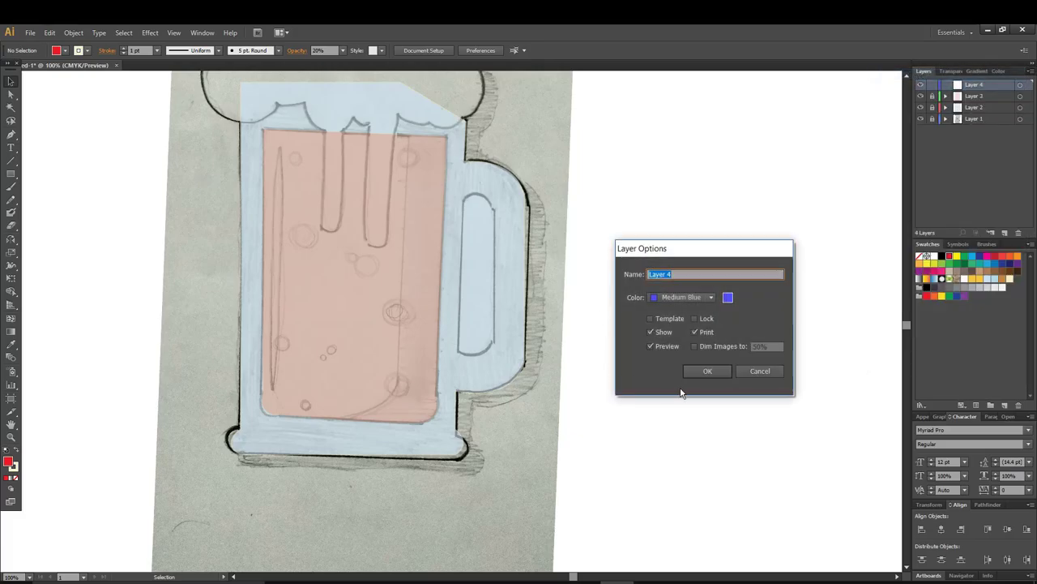
left_click(707, 372)
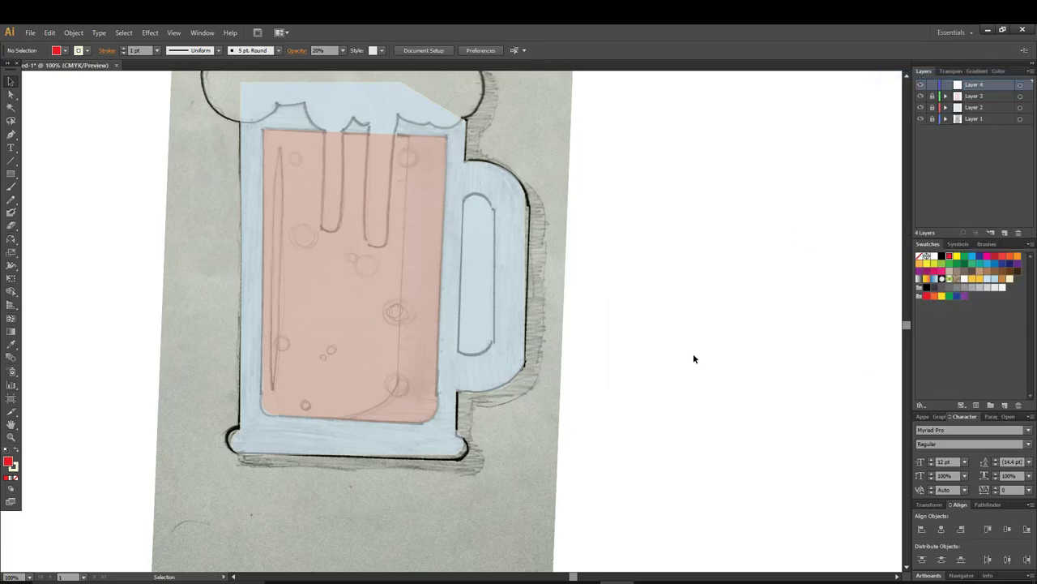
scroll(685, 348, "up", 5)
Draw a red circle and a larger rounded square over the foam, then try merging them
left_click_drag(10, 175, 81, 186)
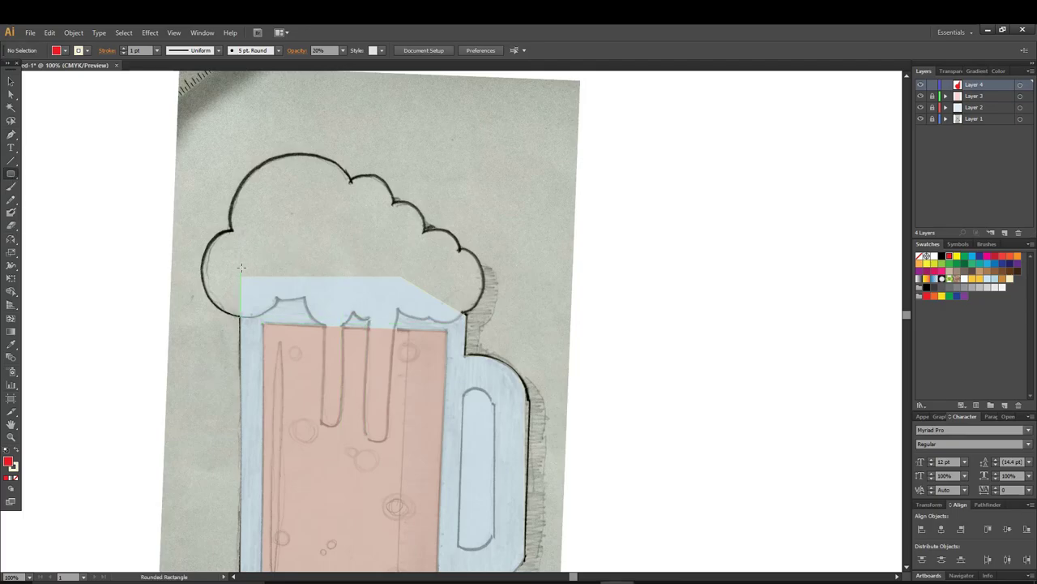
left_click_drag(244, 275, 216, 233)
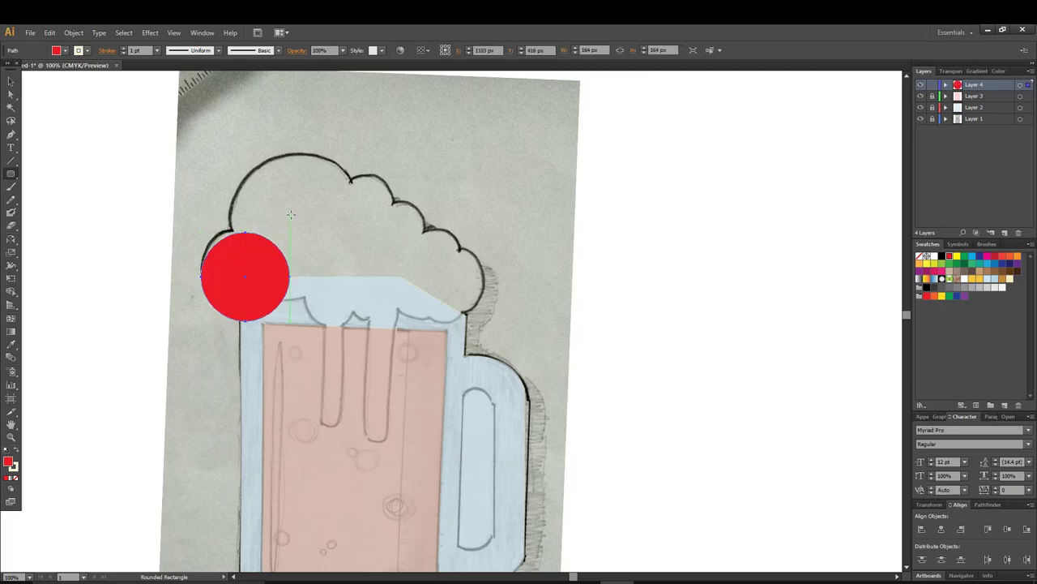
left_click_drag(296, 224, 272, 156)
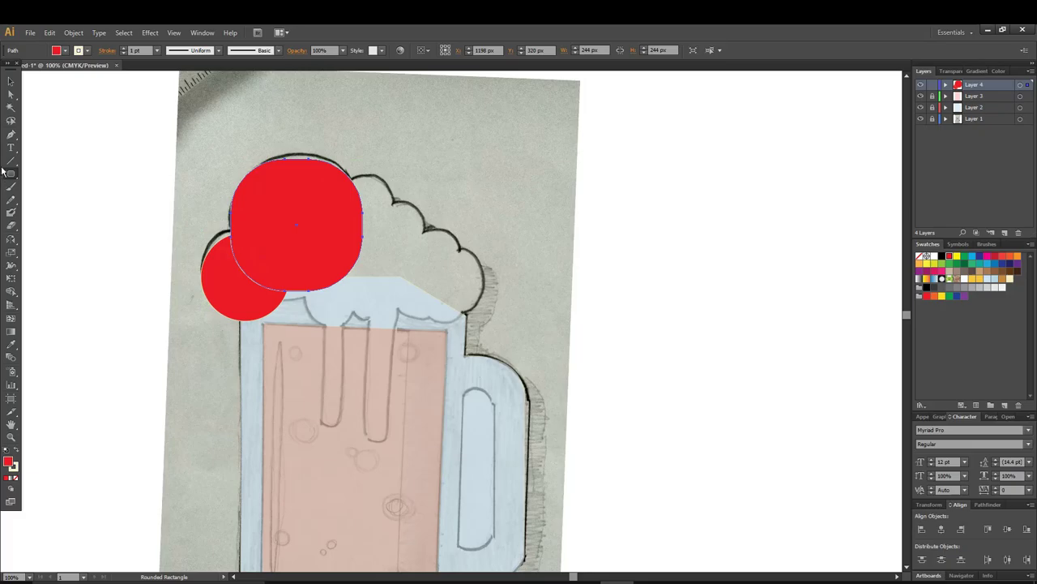
left_click(11, 291)
mouse_move(231, 268)
left_mouse_down()
mouse_move(260, 257)
mouse_move(224, 278)
left_mouse_up()
Undo the failed merge, then unite the circle and rounded square with Shape Builder in Outline view
key("ctrl+z")
key("ctrl+y")
key("ctrl+a")
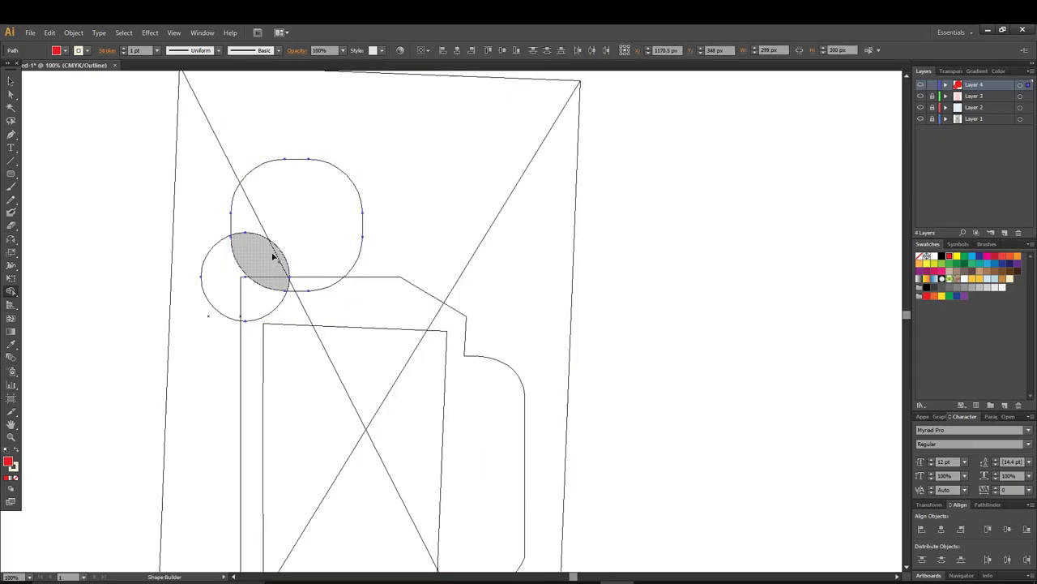
left_click_drag(273, 256, 284, 241)
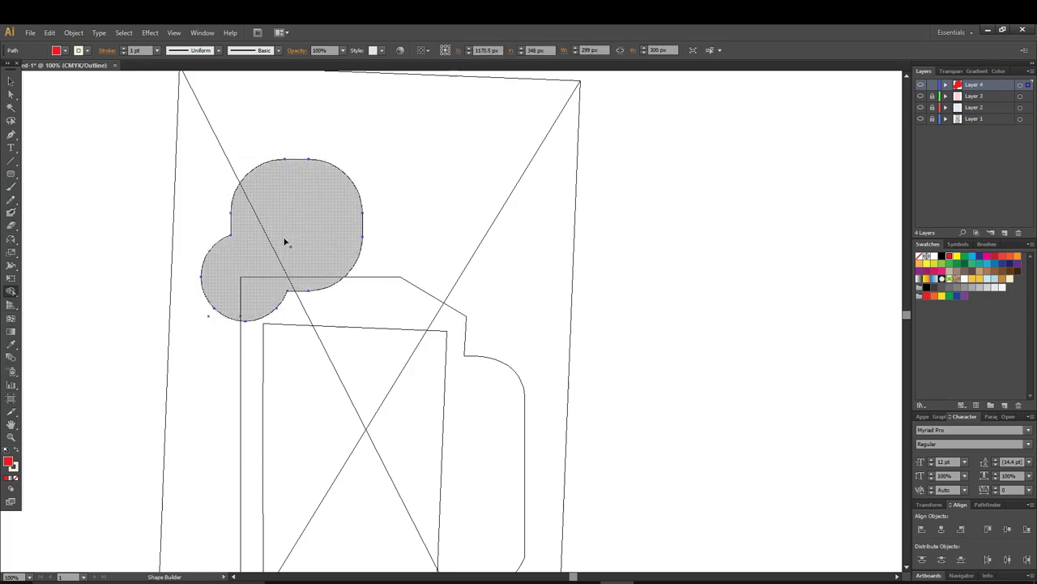
key("v")
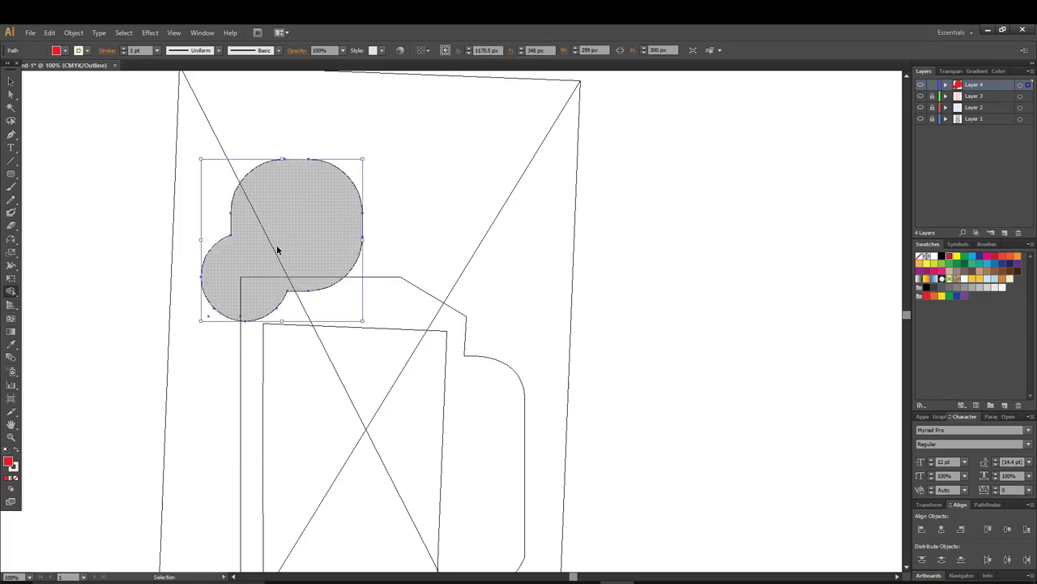
key("ctrl+y")
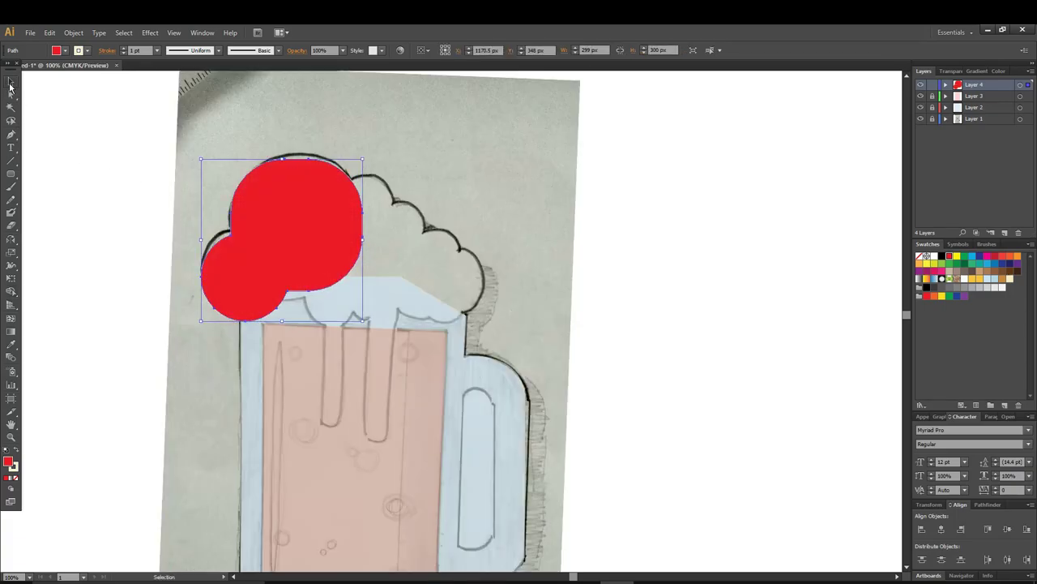
Draw small red circles on the mug rim, along the foam outline, and at its edge
left_click(11, 82)
left_click(10, 175)
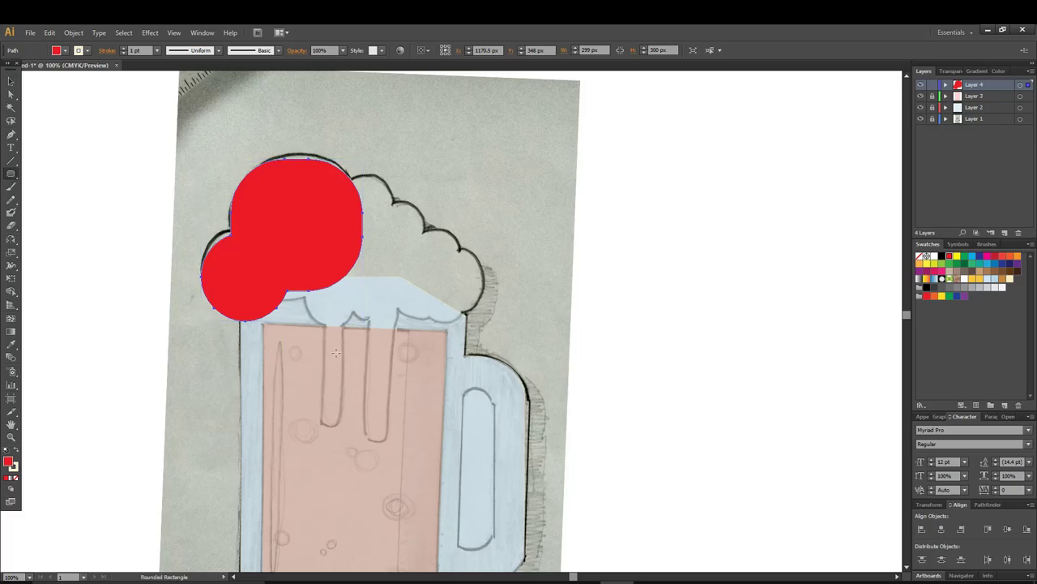
mouse_move(332, 288)
left_mouse_down()
mouse_move(318, 314)
mouse_move(346, 296)
left_mouse_up()
left_click(10, 79)
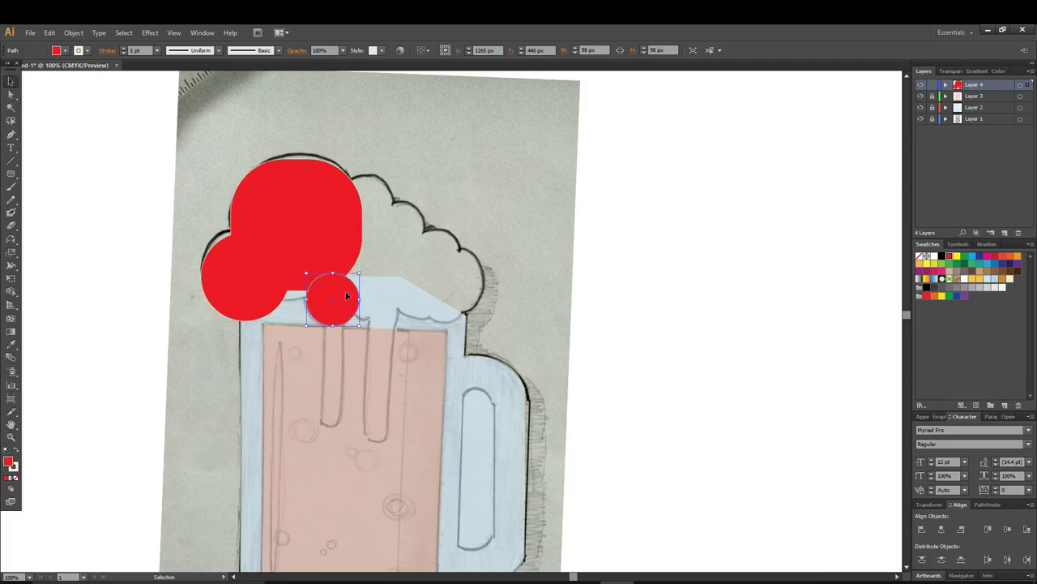
left_click(10, 173)
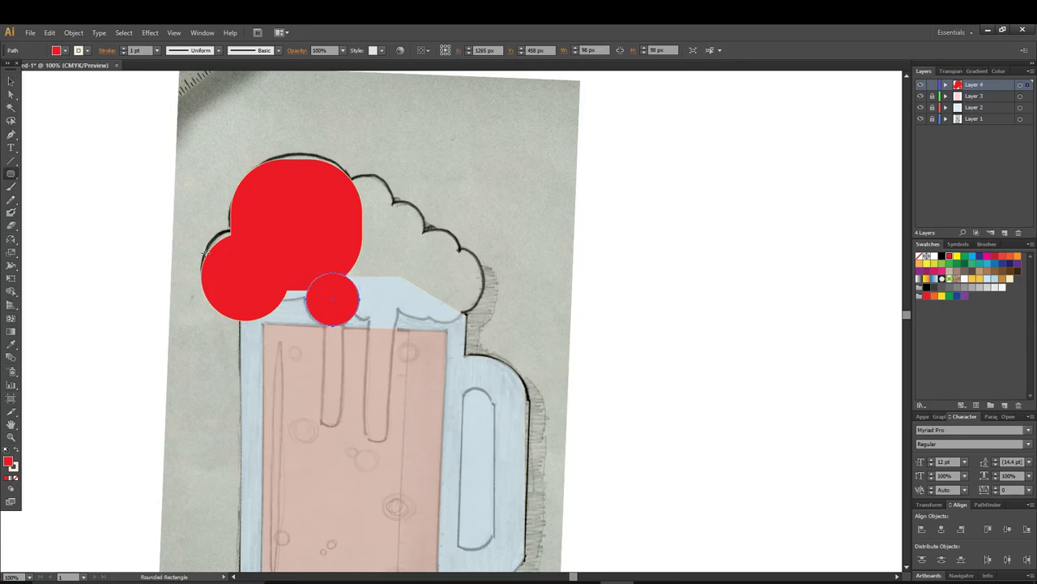
mouse_move(299, 273)
left_mouse_down()
mouse_move(283, 238)
mouse_move(277, 277)
left_mouse_up()
left_click_drag(371, 208, 363, 175)
left_click_drag(405, 227, 400, 210)
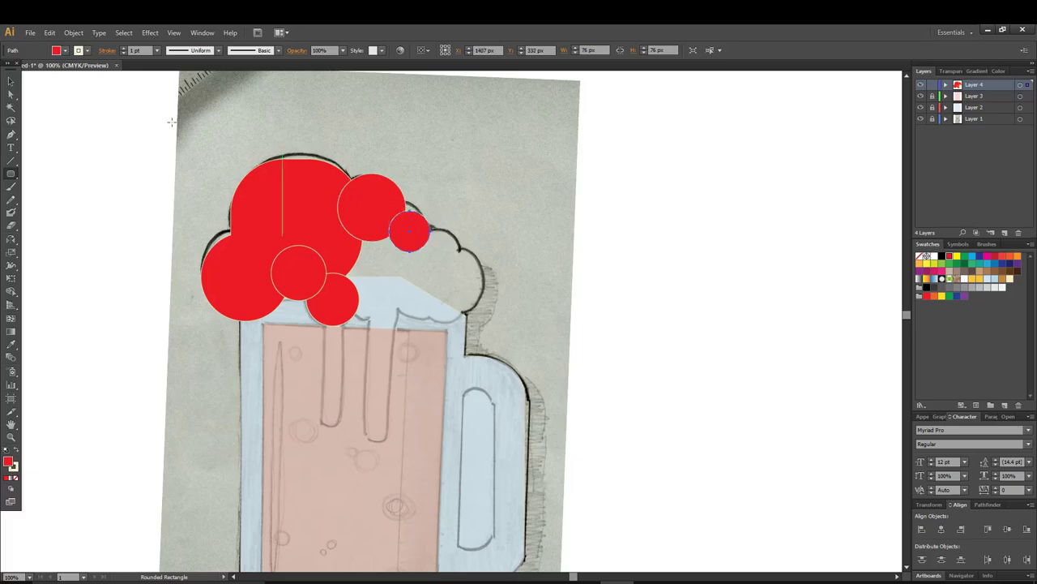
Reposition the big, medium and small circles onto the foam outline
left_click(13, 81)
left_click_drag(305, 204, 308, 215)
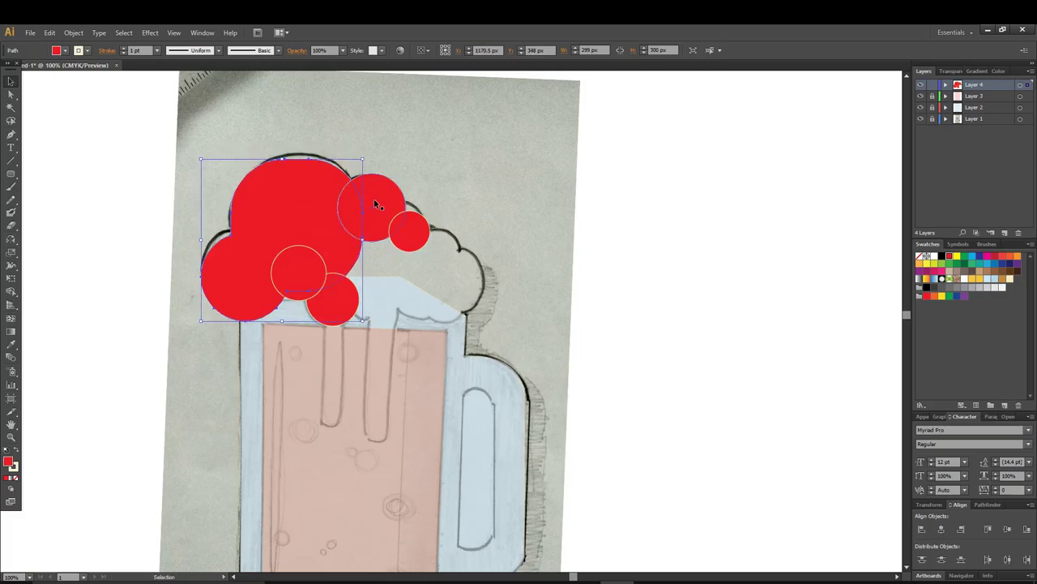
left_click_drag(373, 199, 365, 197)
left_click_drag(407, 234, 401, 222)
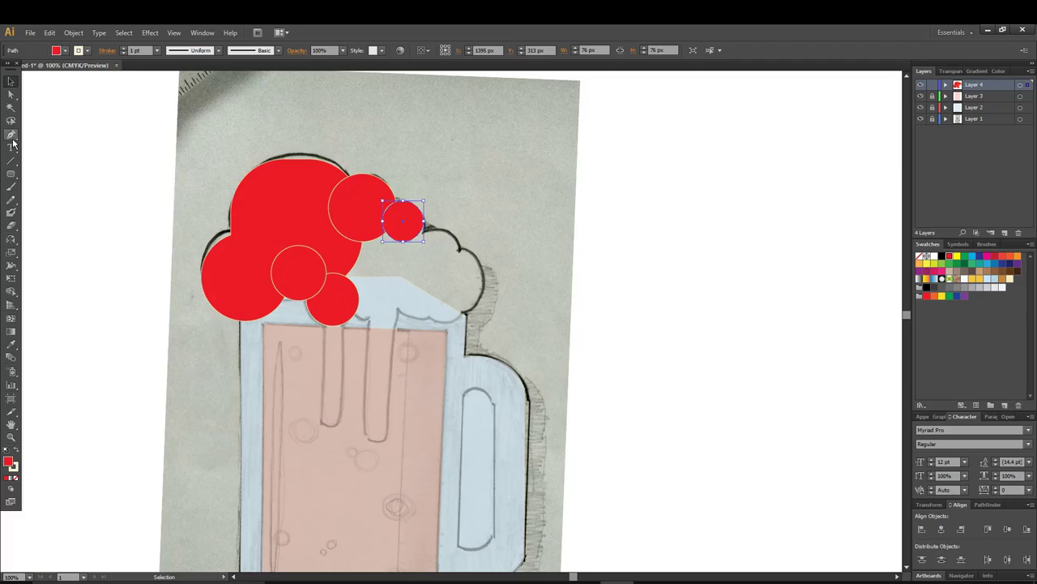
left_click_drag(10, 173, 63, 200)
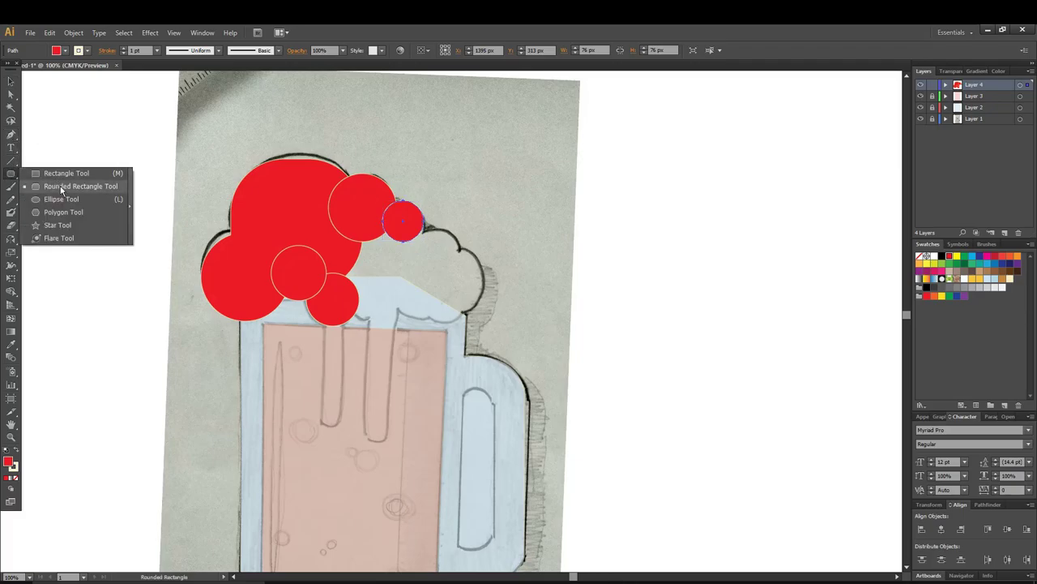
Draw two Ellipse circles over the foam's right bumps and nudge the larger one into place
left_click(62, 199)
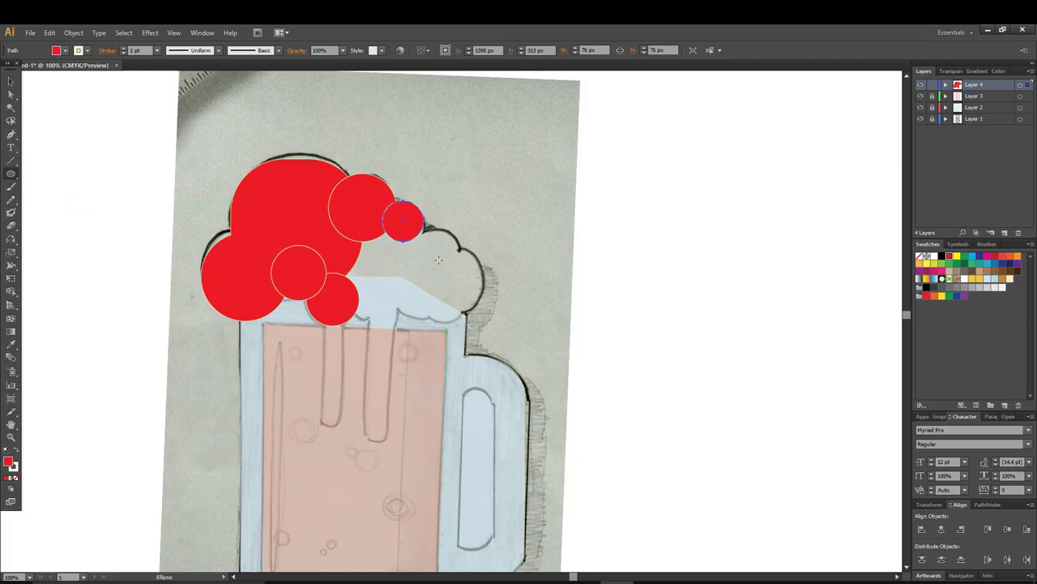
left_click_drag(436, 260, 423, 232)
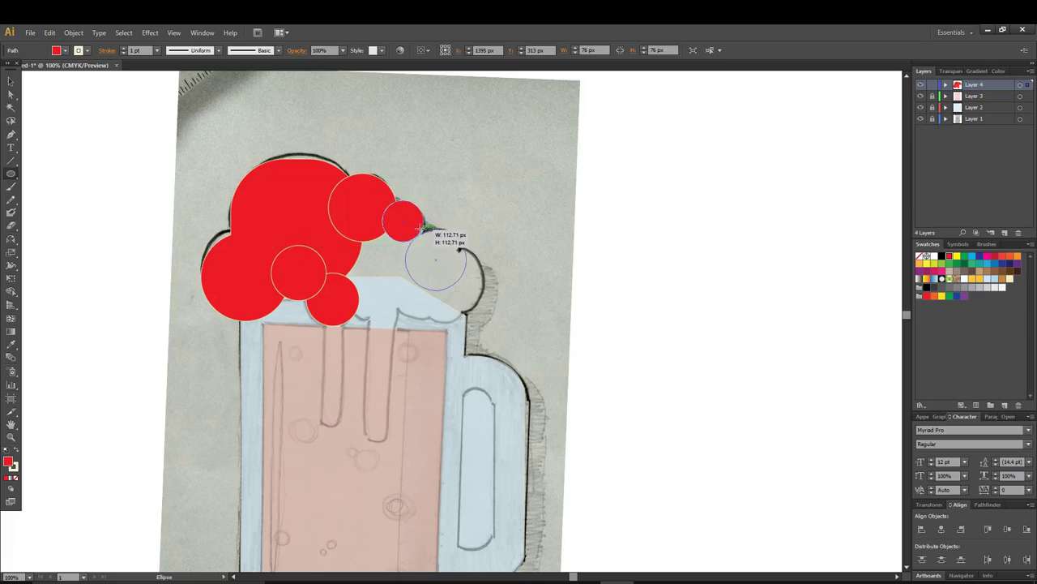
left_click_drag(423, 233, 436, 247)
left_click(10, 81)
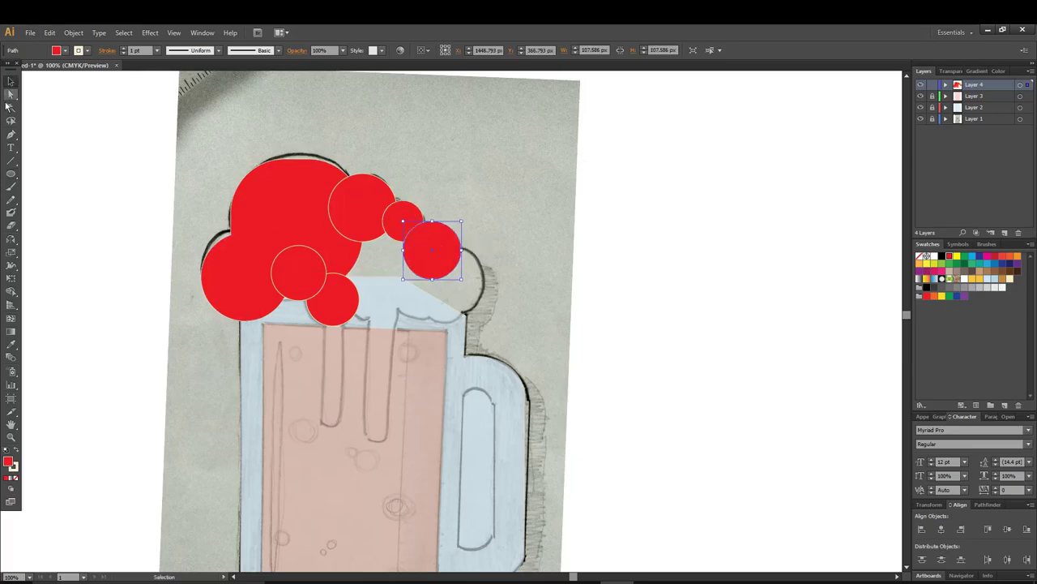
left_click(10, 173)
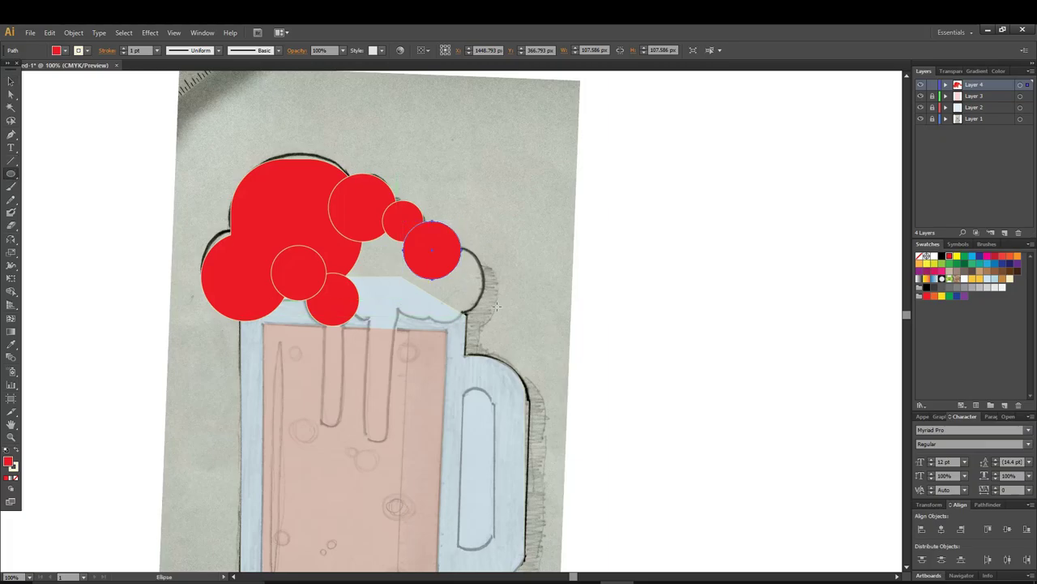
left_click_drag(448, 288, 395, 240)
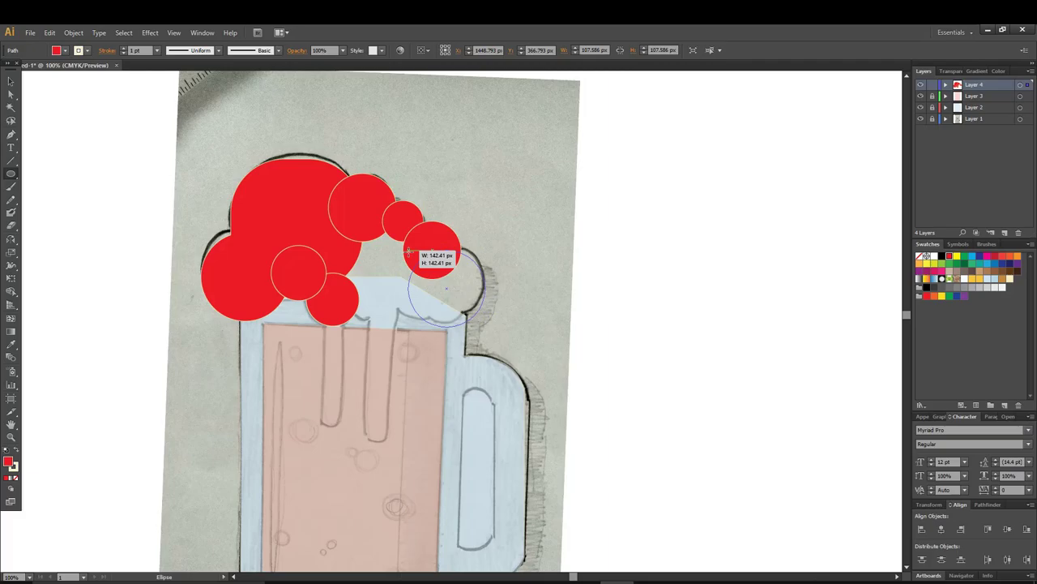
left_click_drag(394, 240, 409, 250)
left_click(10, 82)
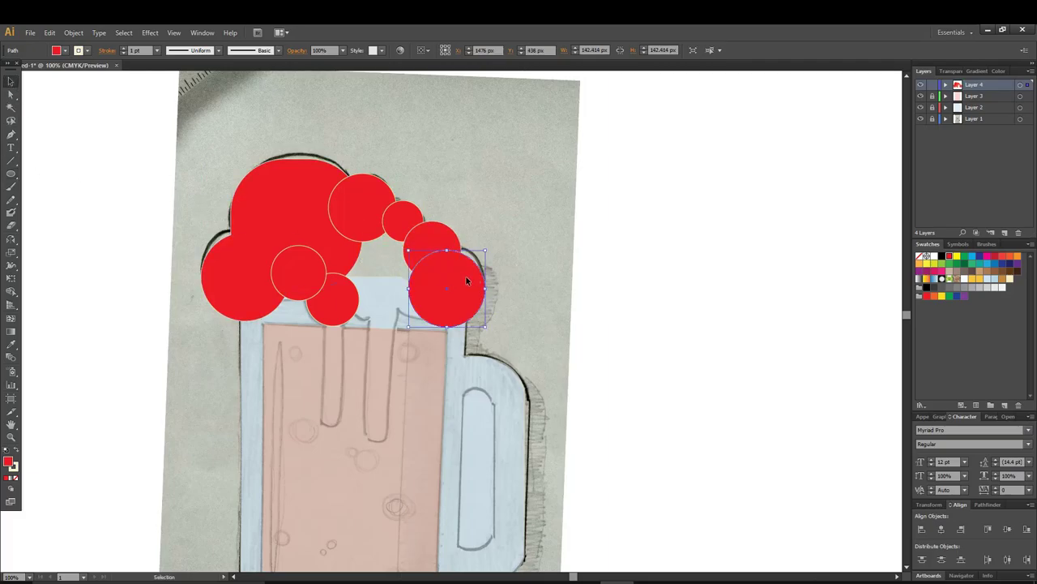
left_click_drag(467, 281, 474, 276)
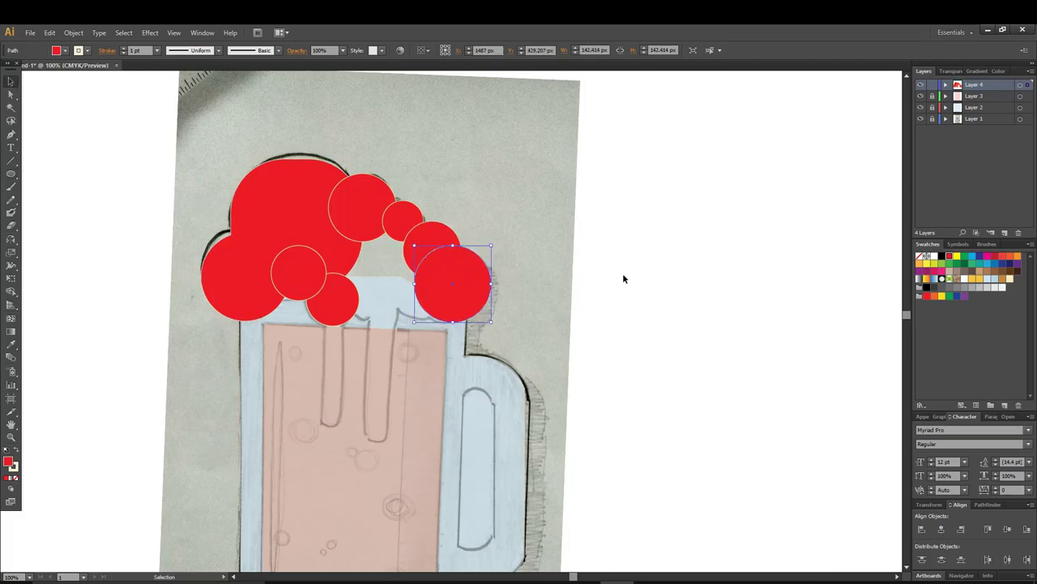
left_click(674, 272)
Add a small circle at the foam's lower right and a 186 px circle filling the centre gap
left_click(11, 174)
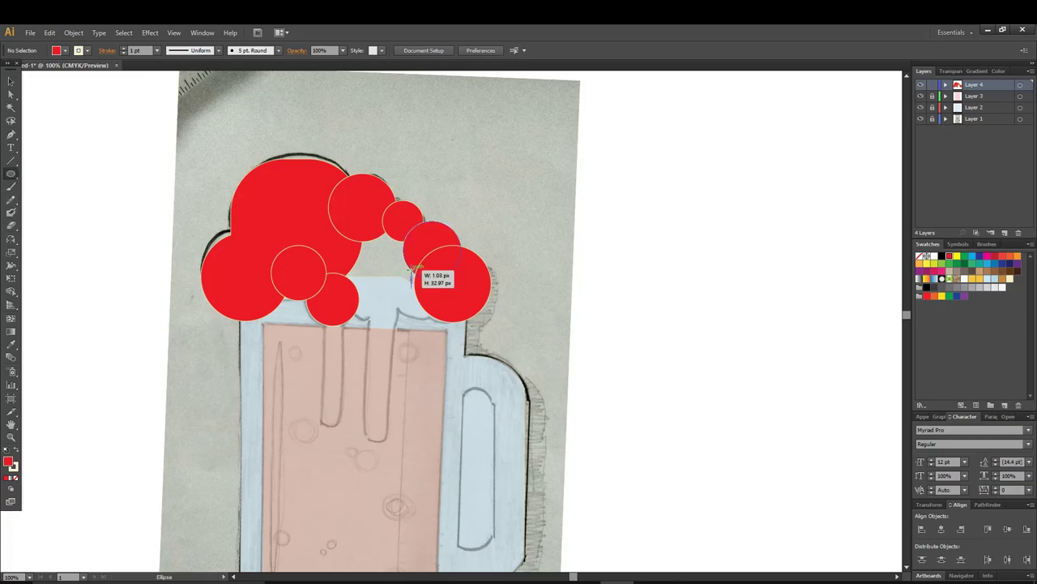
mouse_move(411, 287)
left_mouse_down()
mouse_move(435, 265)
mouse_move(429, 297)
left_mouse_up()
left_click(10, 81)
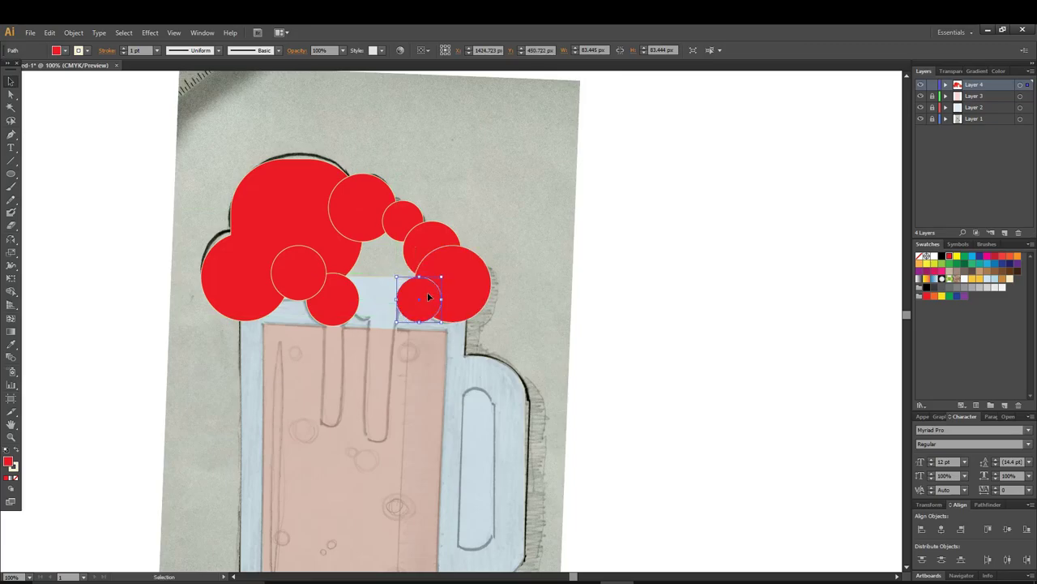
left_click(11, 173)
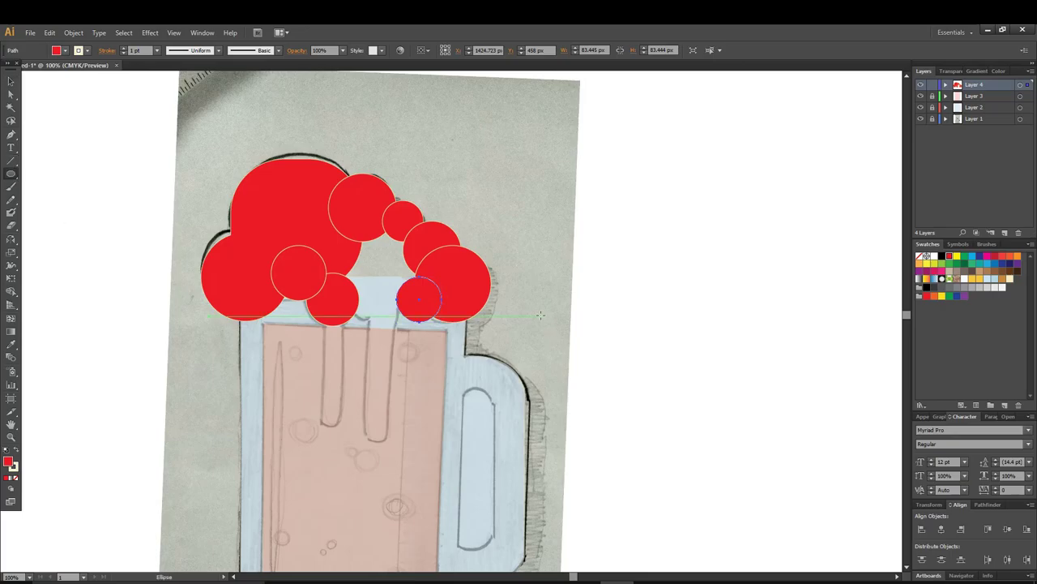
mouse_move(377, 279)
left_mouse_down()
mouse_move(375, 244)
mouse_move(395, 248)
left_mouse_up()
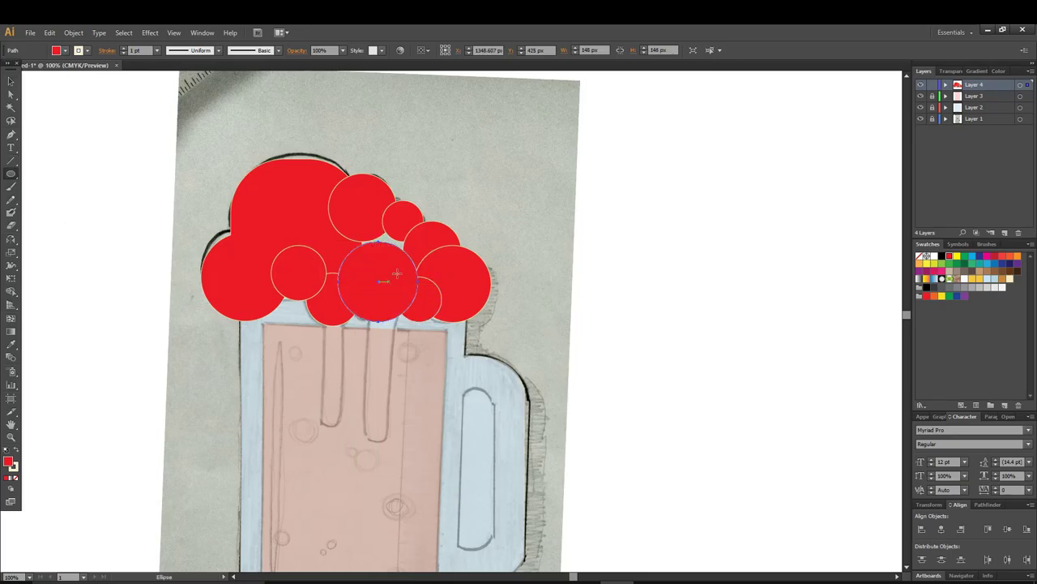
key("v")
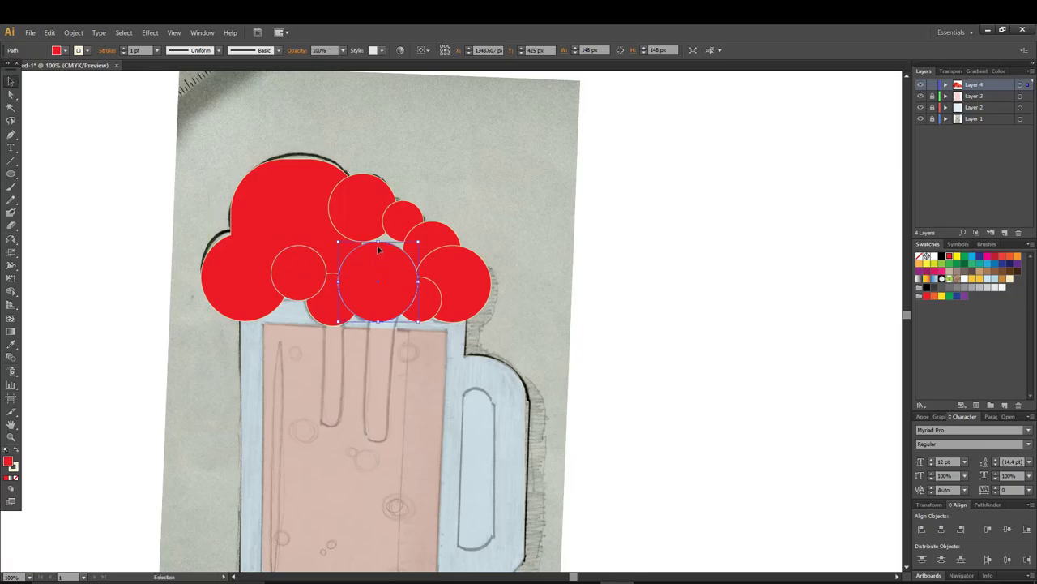
left_click_drag(377, 250, 328, 231)
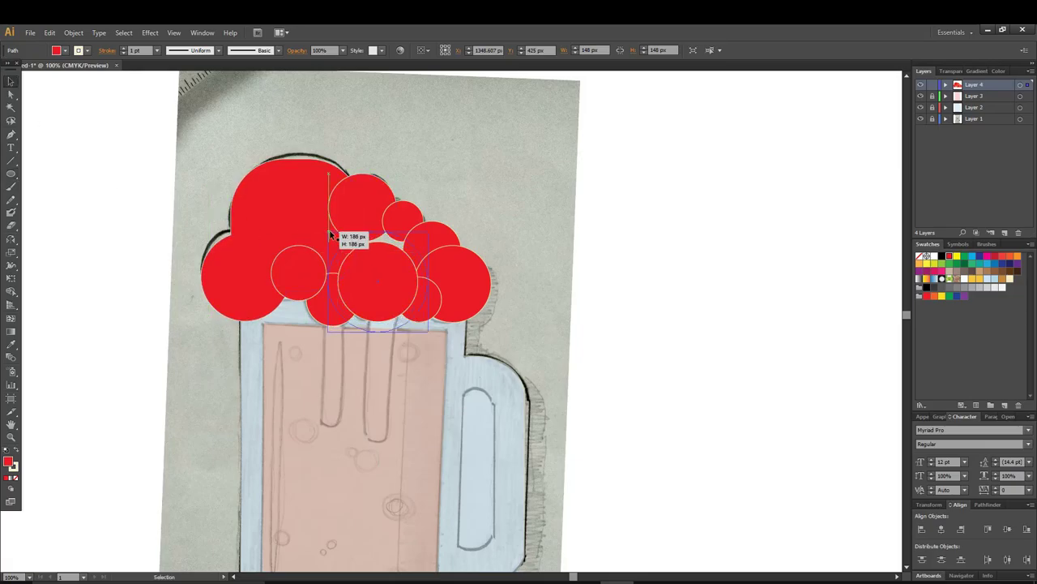
left_click_drag(372, 277, 378, 262)
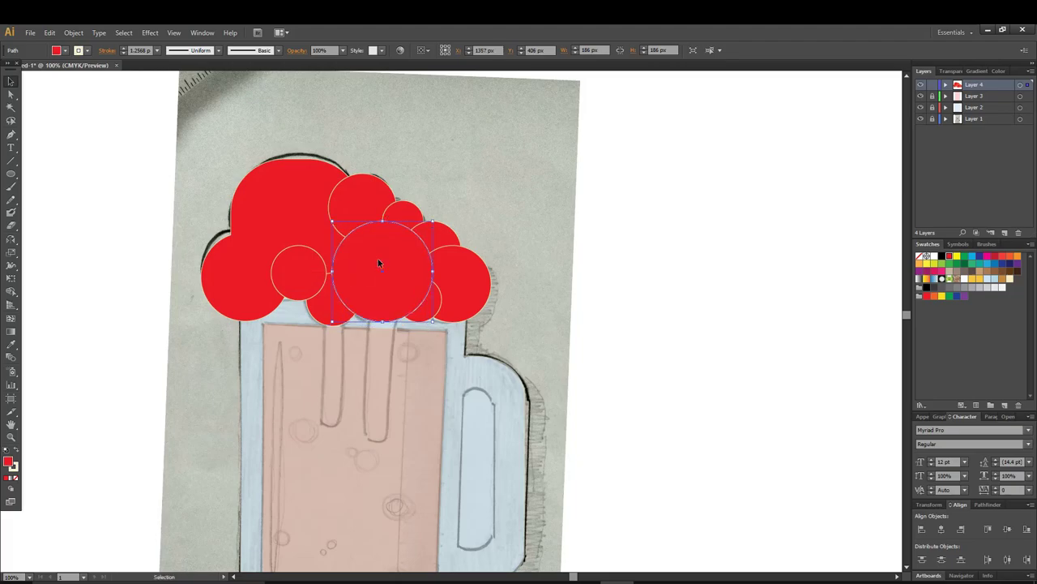
Switch to Outline view and marquee-select all the foam circles
key("a")
key("ctrl+y")
key("v")
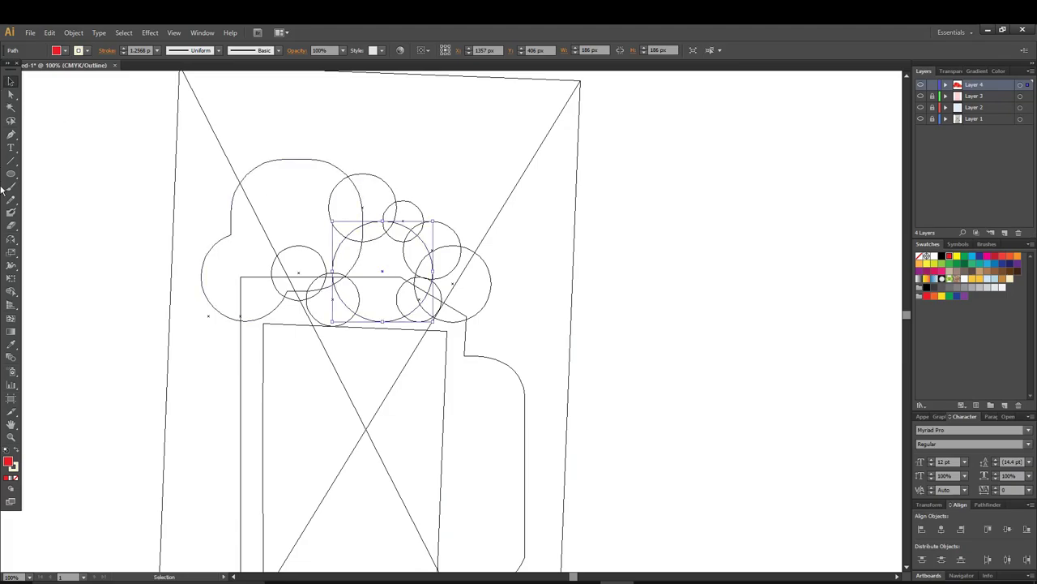
left_click(40, 297)
mouse_move(487, 137)
left_mouse_down()
mouse_move(299, 303)
mouse_move(274, 309)
left_mouse_up()
Unite the upper, right and lower foam circles with Shape Builder into one cloud path
left_click(12, 292)
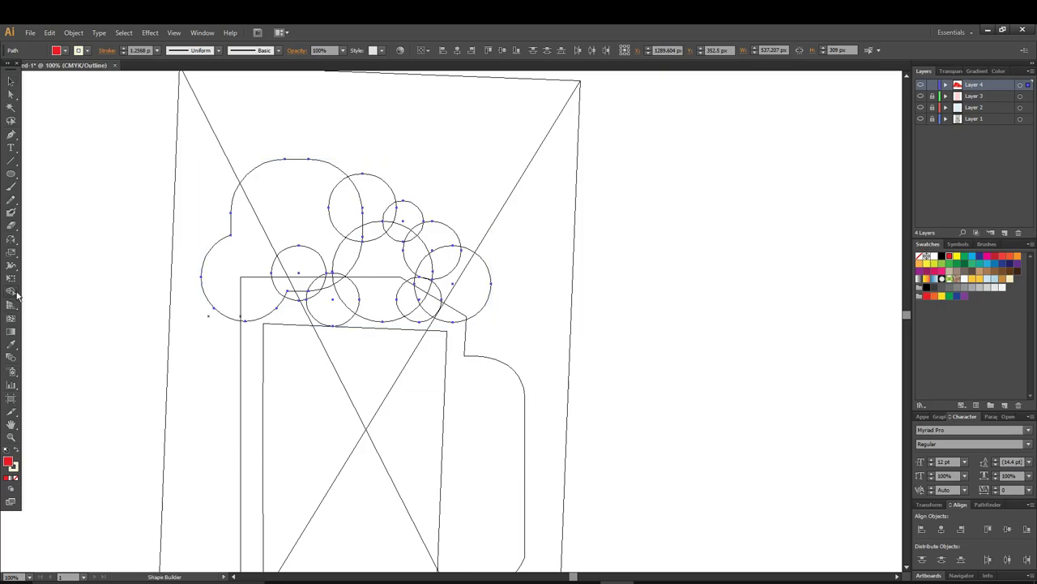
left_click_drag(385, 270, 274, 273)
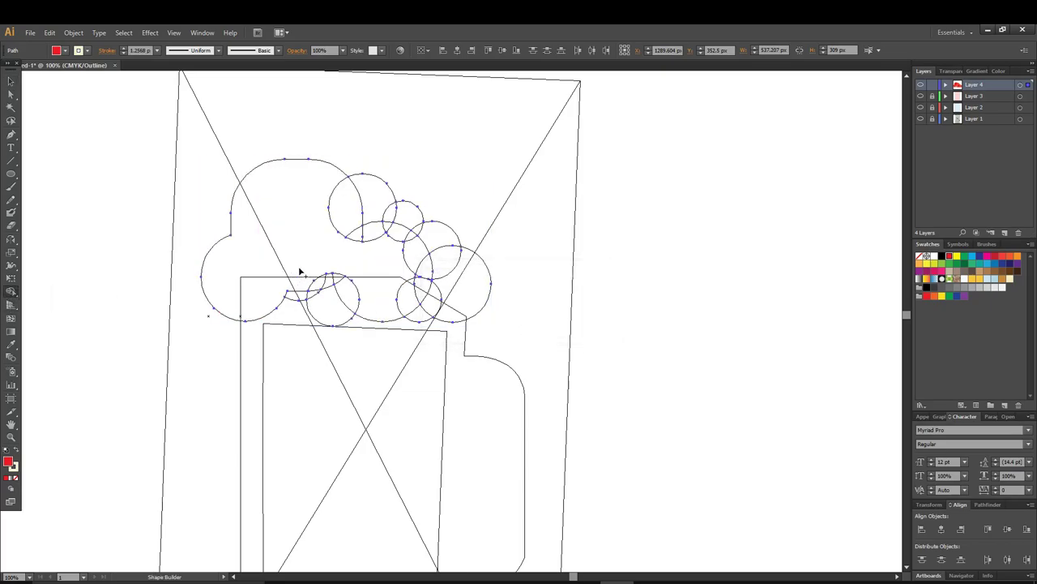
mouse_move(303, 231)
left_mouse_down()
mouse_move(410, 257)
mouse_move(373, 233)
mouse_move(403, 223)
left_mouse_up()
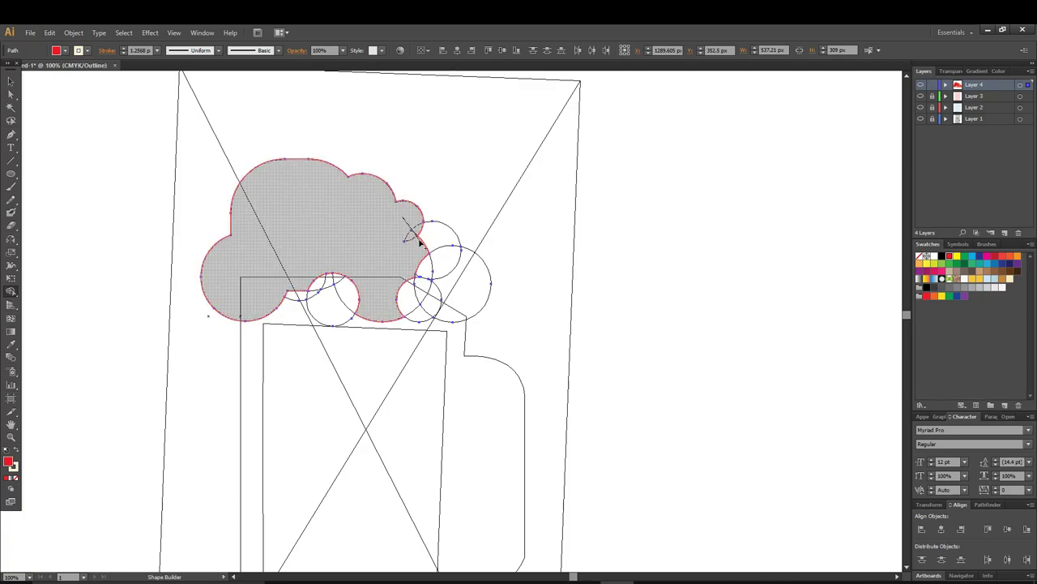
mouse_move(417, 236)
left_mouse_down()
mouse_move(457, 257)
mouse_move(444, 266)
left_mouse_up()
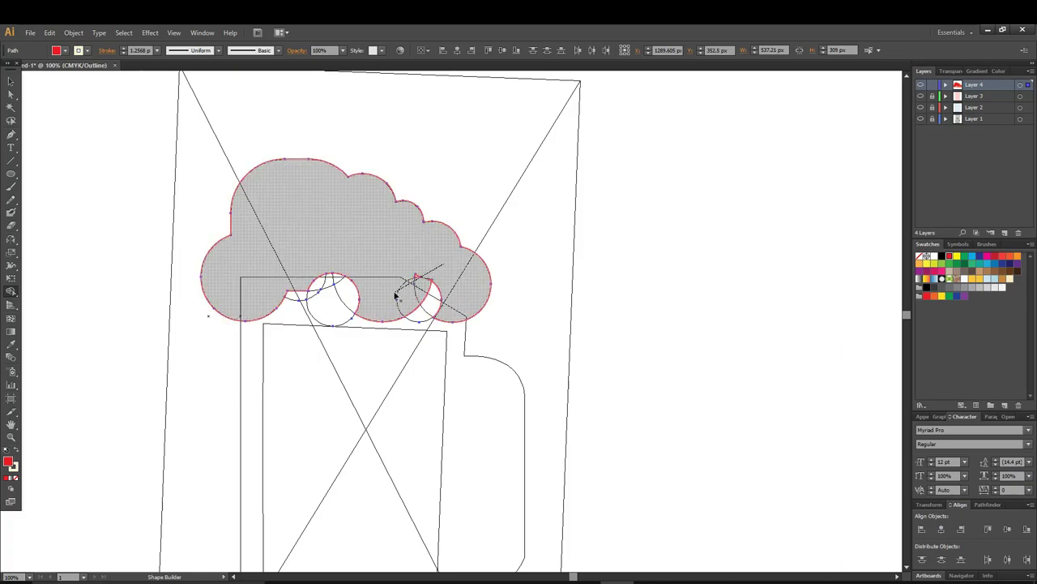
mouse_move(393, 268)
left_mouse_down()
mouse_move(444, 301)
mouse_move(419, 310)
mouse_move(301, 292)
mouse_move(320, 289)
left_mouse_up()
mouse_move(377, 252)
left_mouse_down()
mouse_move(447, 297)
mouse_move(410, 300)
left_mouse_up()
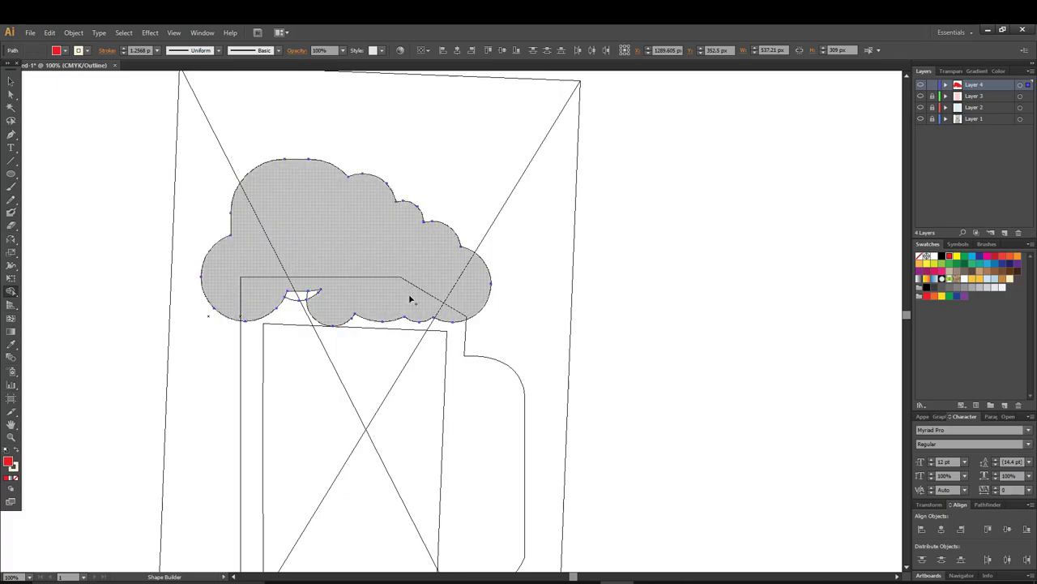
left_click(304, 295)
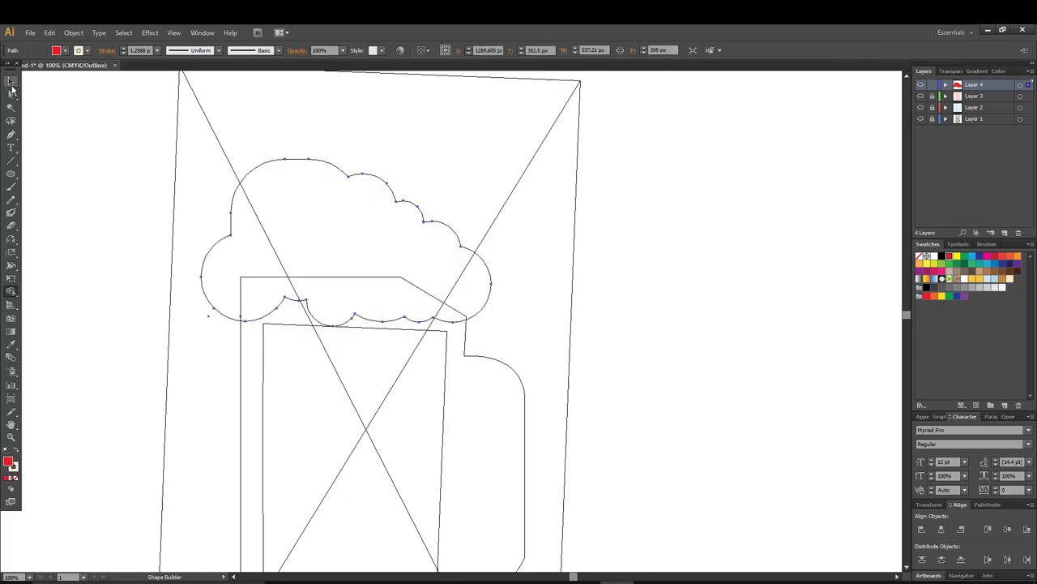
Draw two rounded-rectangle drips hanging from the red foam and shift the left drip right
left_click(11, 81)
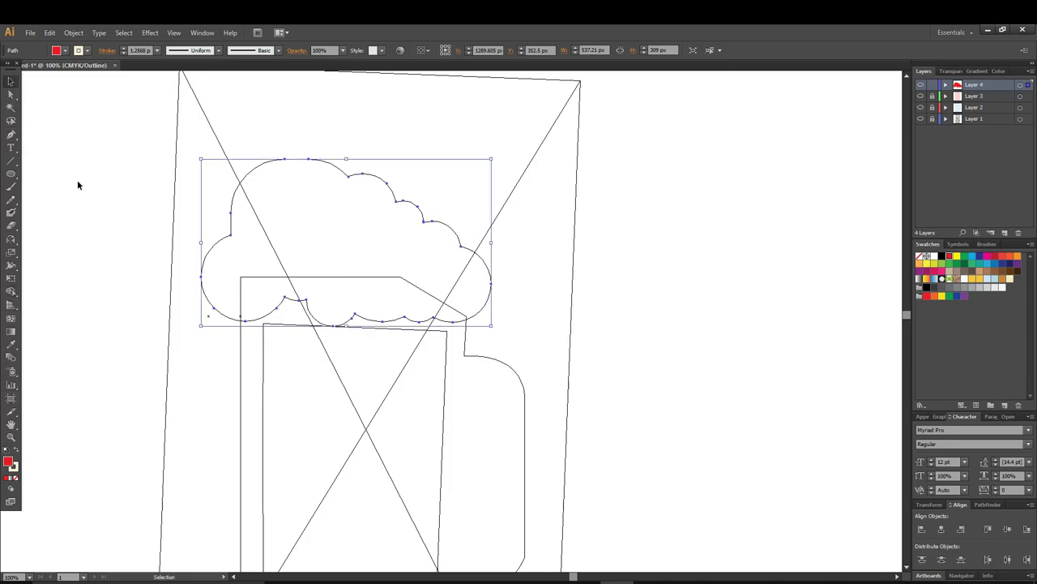
key("ctrl+y")
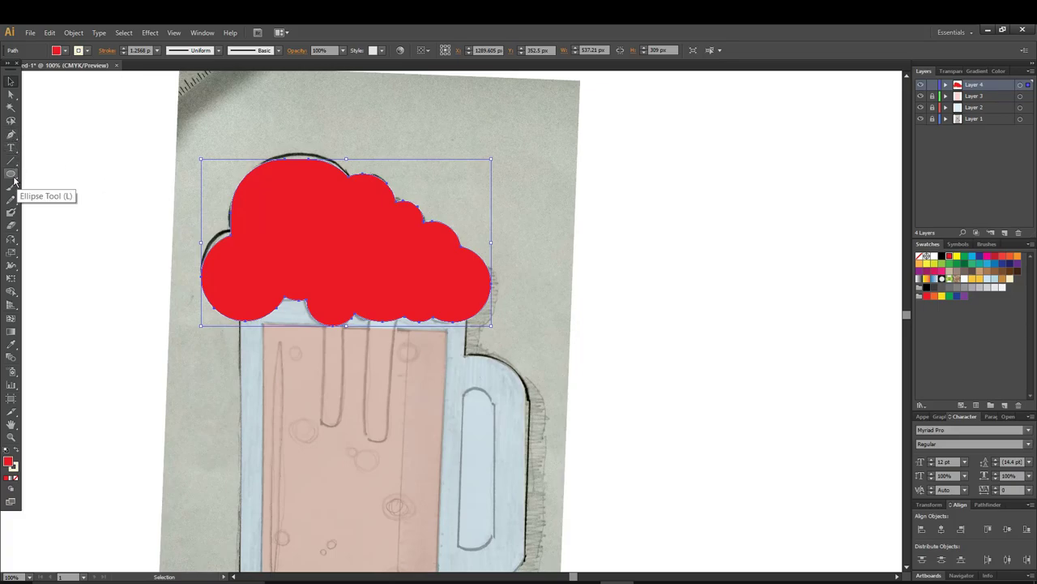
left_click(11, 174)
left_click(54, 186)
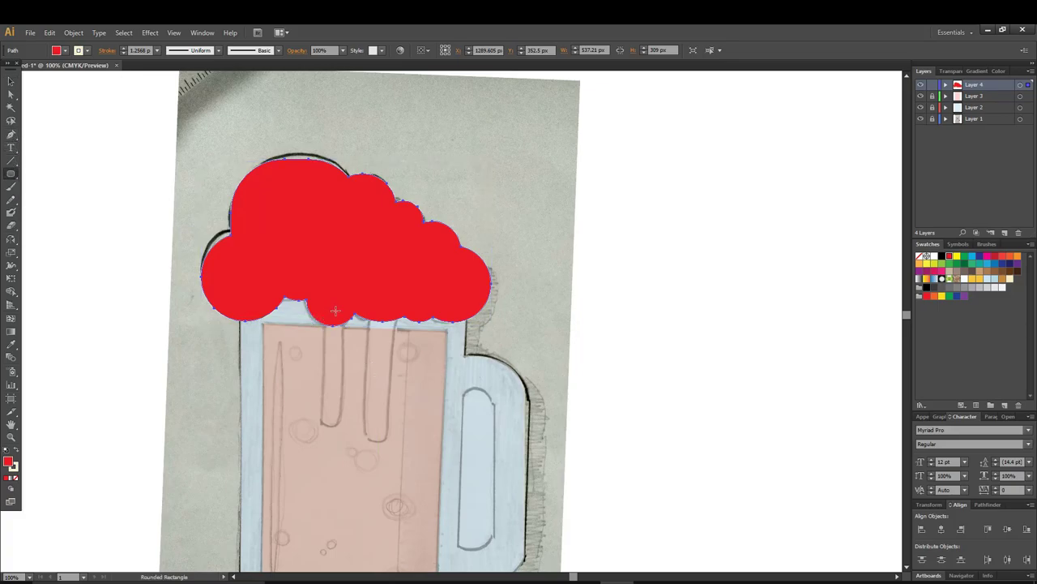
mouse_move(362, 341)
left_mouse_down()
mouse_move(311, 389)
mouse_move(313, 426)
left_mouse_up()
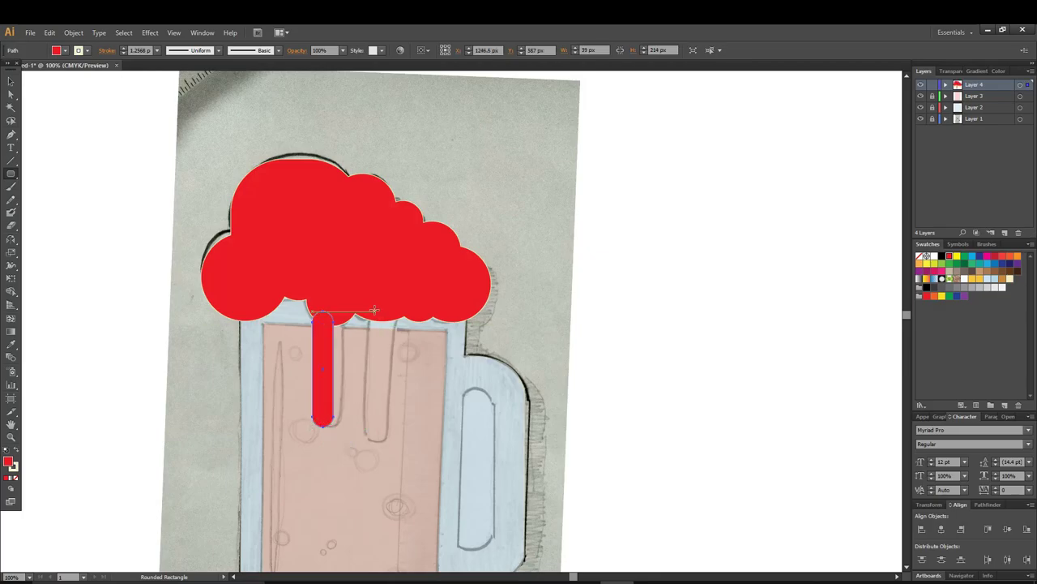
left_click_drag(375, 320, 394, 445)
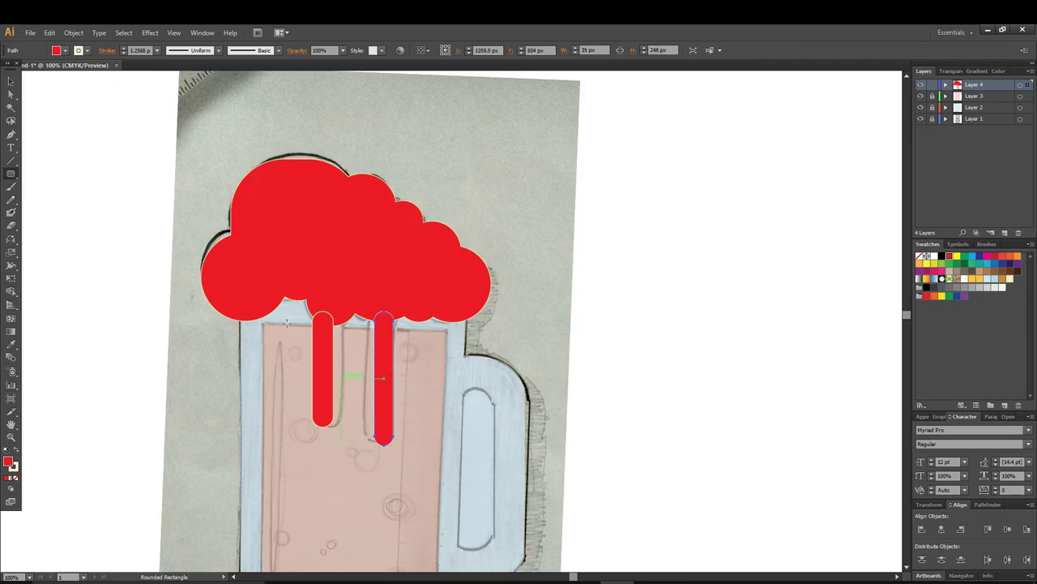
left_click(11, 81)
left_click_drag(328, 377, 383, 344)
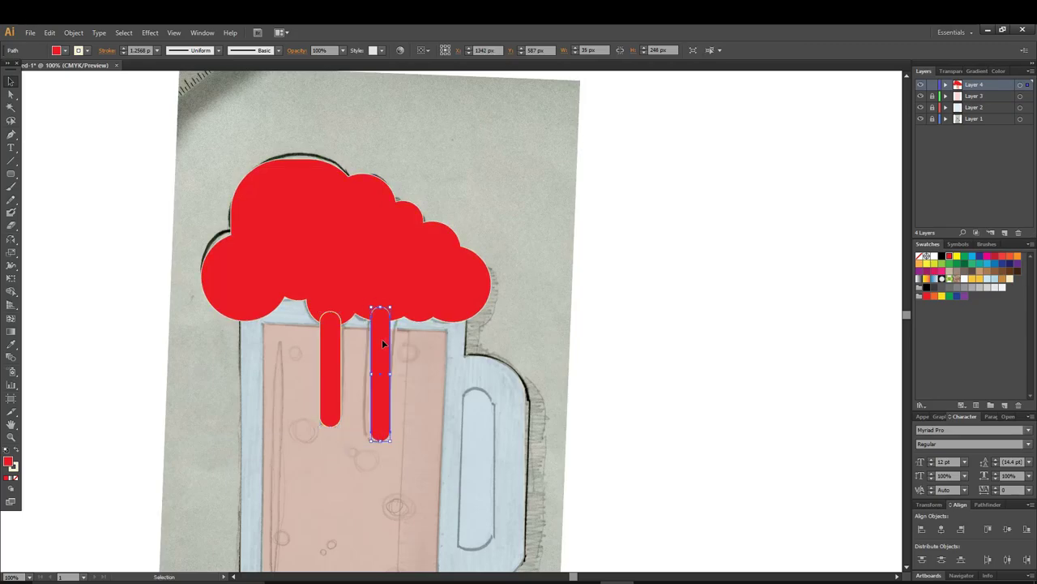
Hide the sketch photo layer to check the artwork, then show it again
left_click(751, 317)
scroll(751, 317, "down", 2)
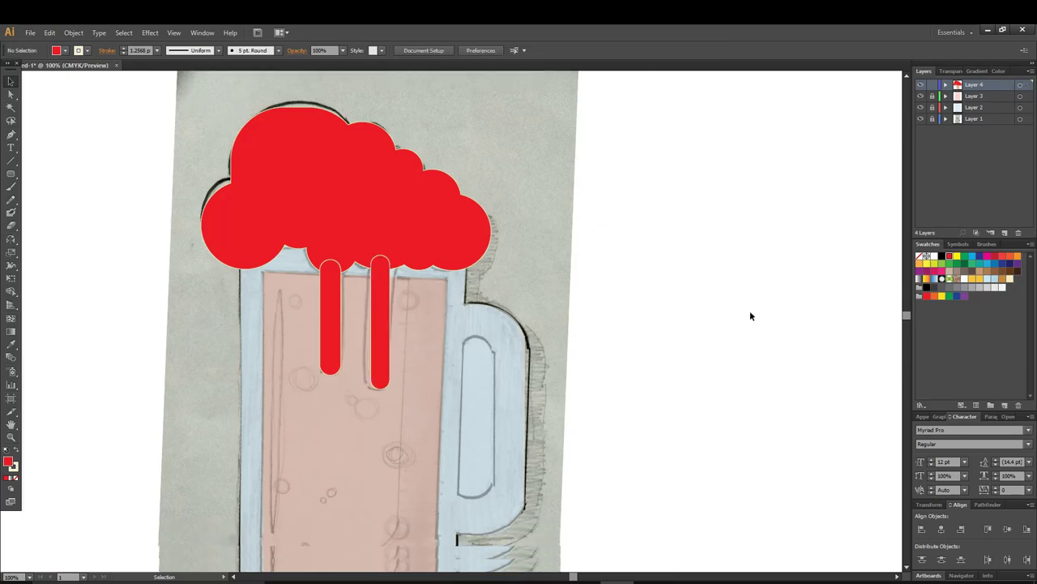
left_click(921, 120)
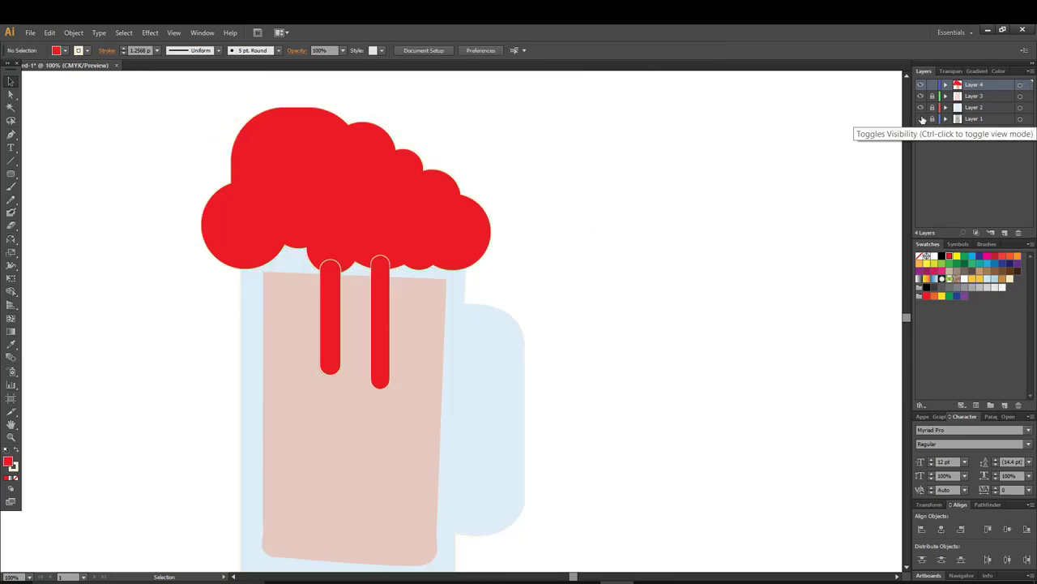
scroll(725, 266, "down", 2)
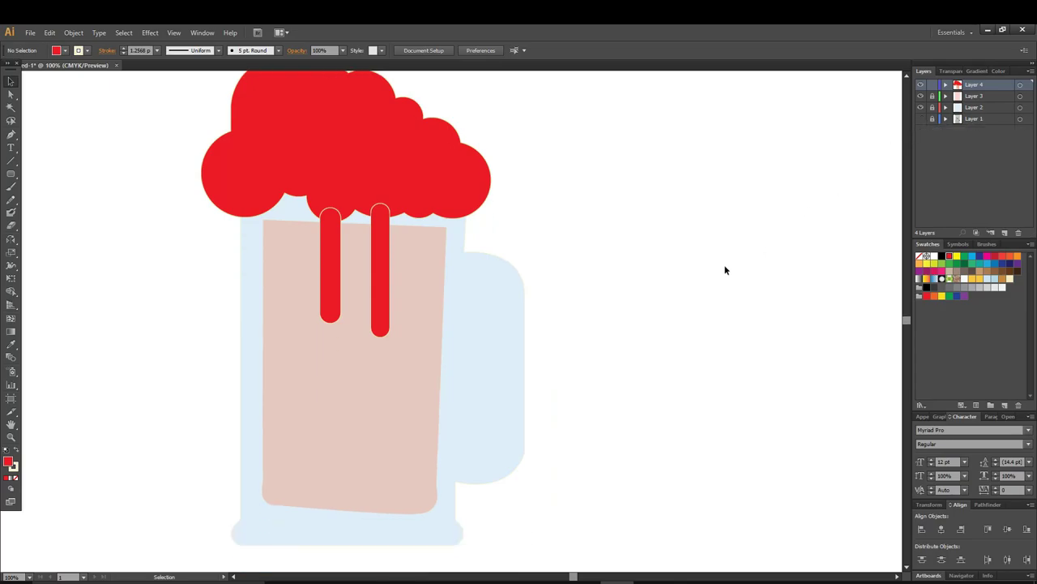
scroll(726, 270, "up", 2)
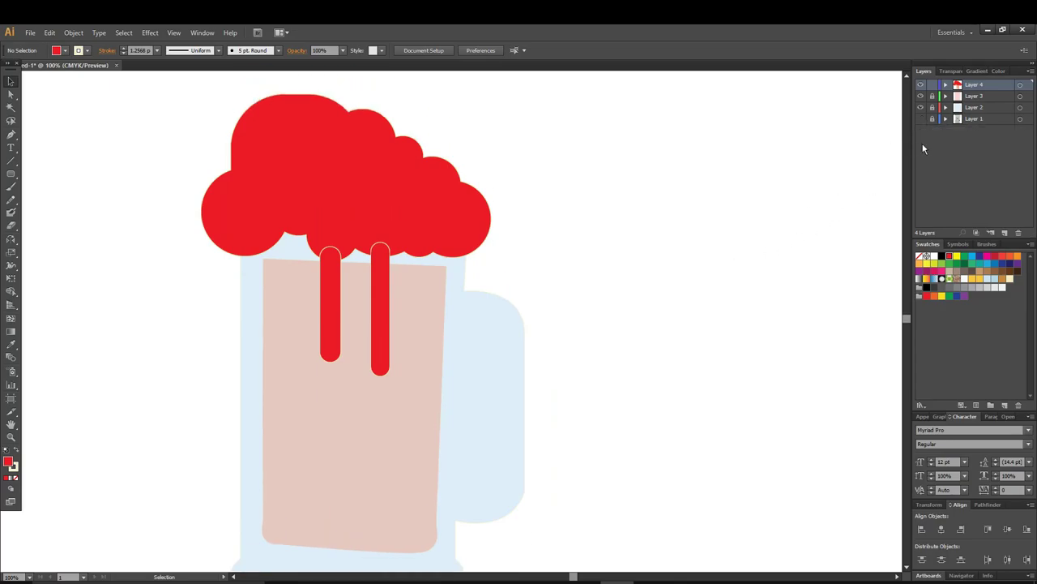
left_click(921, 119)
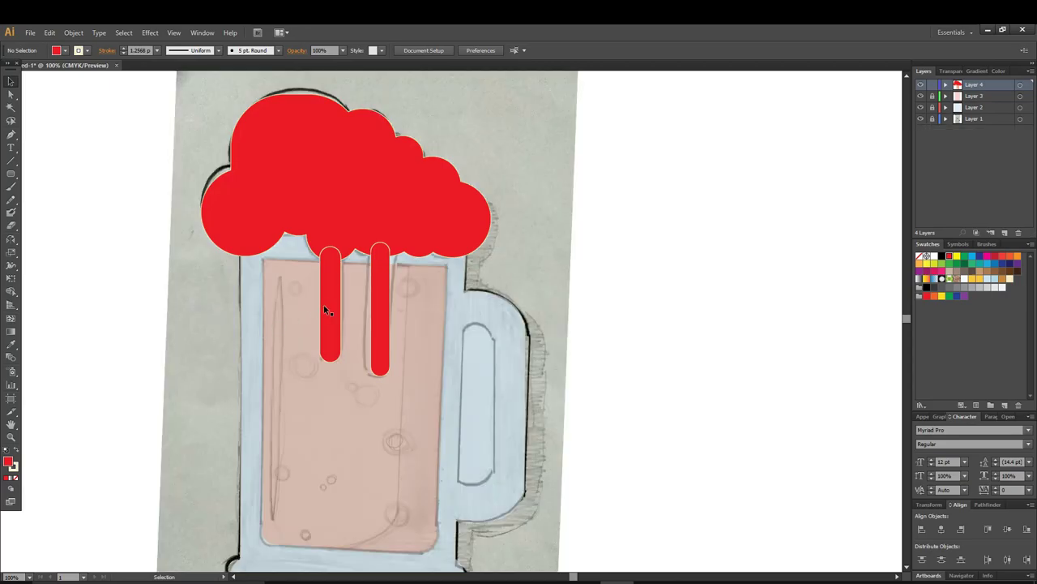
scroll(324, 308, "up", 2)
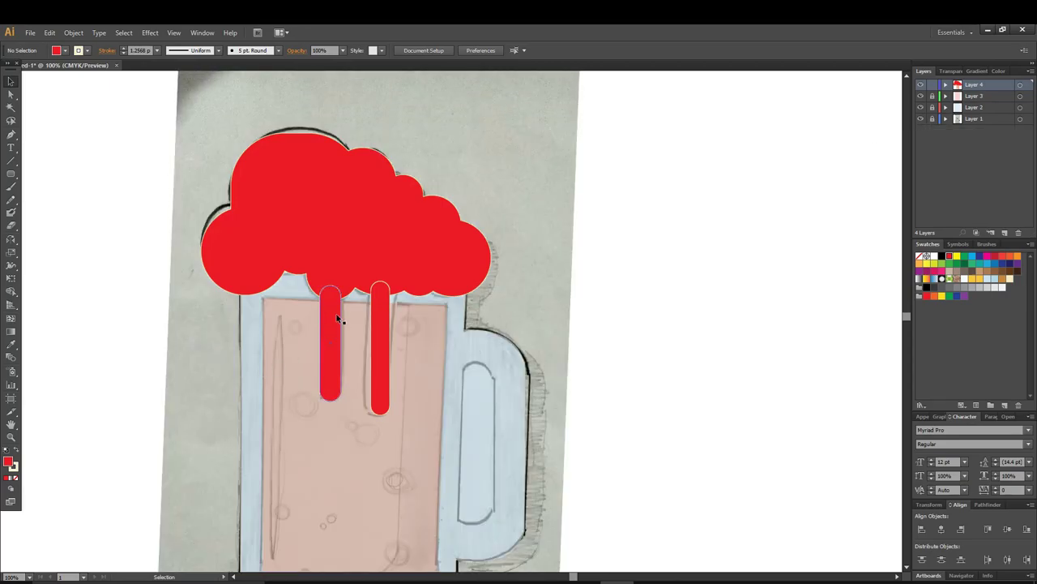
Merge the red foam cloud and both drips into one shape with Shape Builder in Outline view
key("ctrl+y")
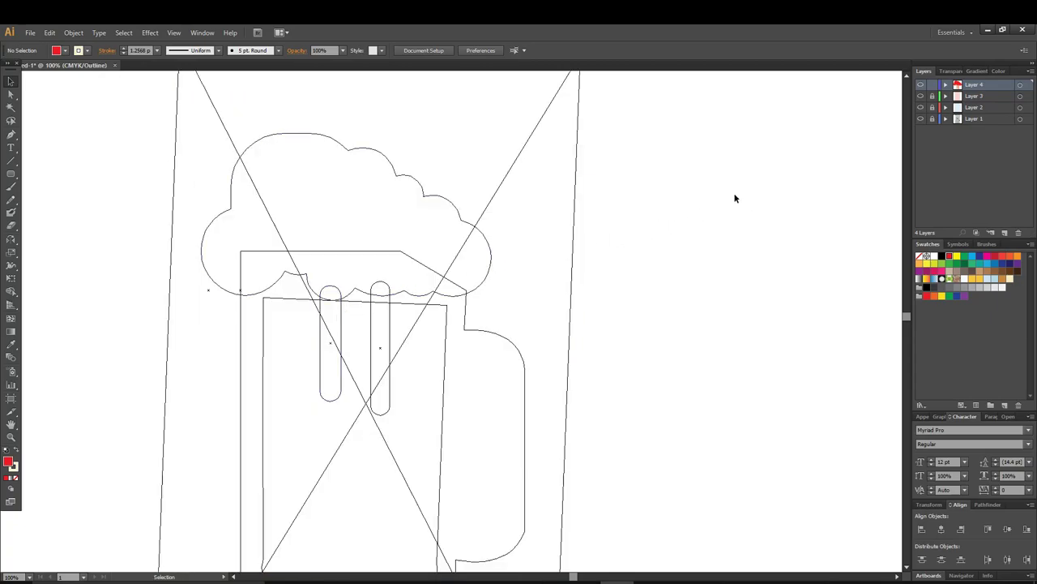
left_click_drag(114, 127, 454, 383)
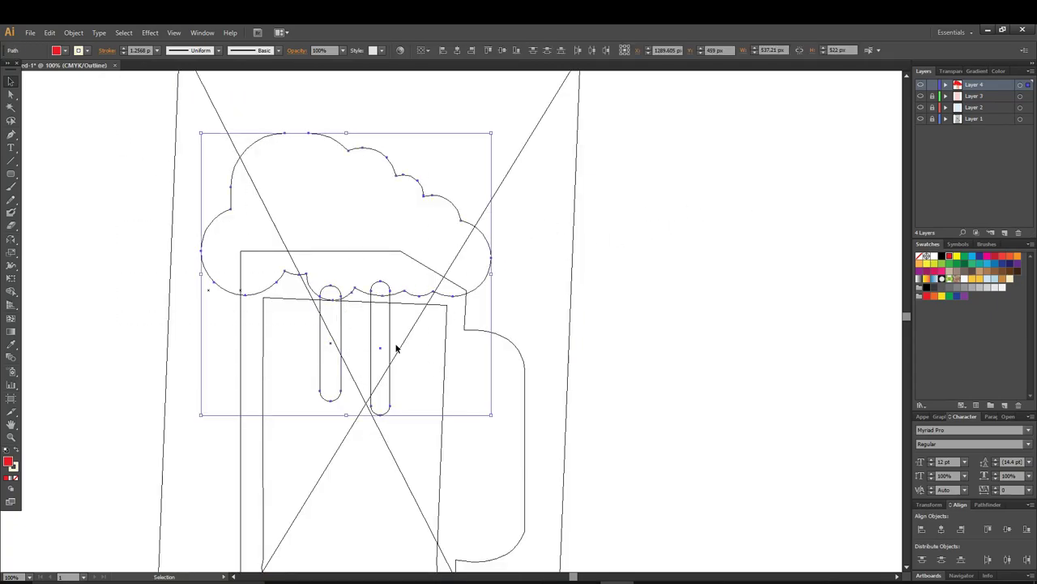
left_click(12, 291)
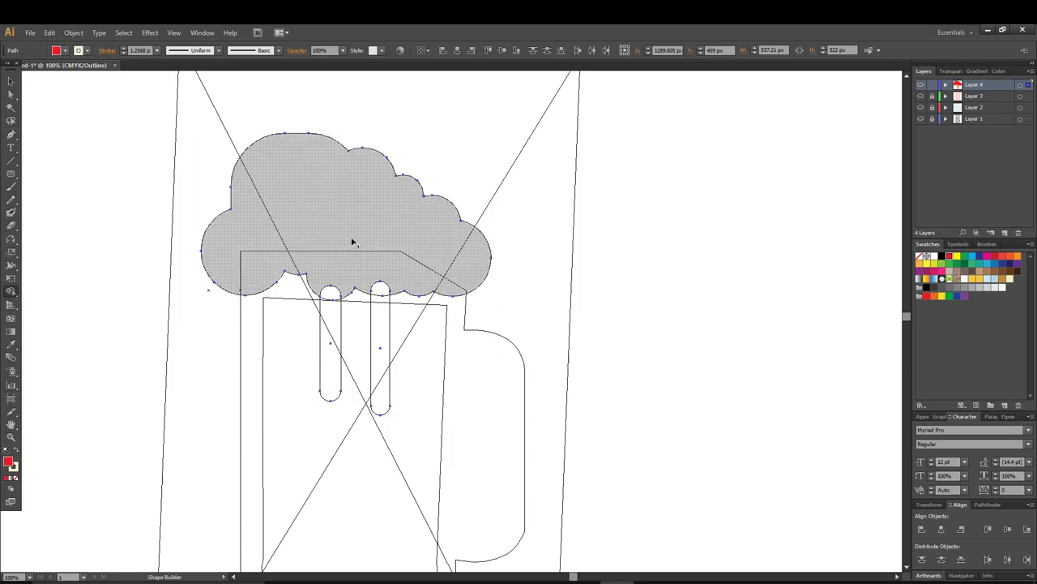
mouse_move(344, 314)
left_mouse_down()
mouse_move(378, 294)
mouse_move(380, 320)
left_mouse_up()
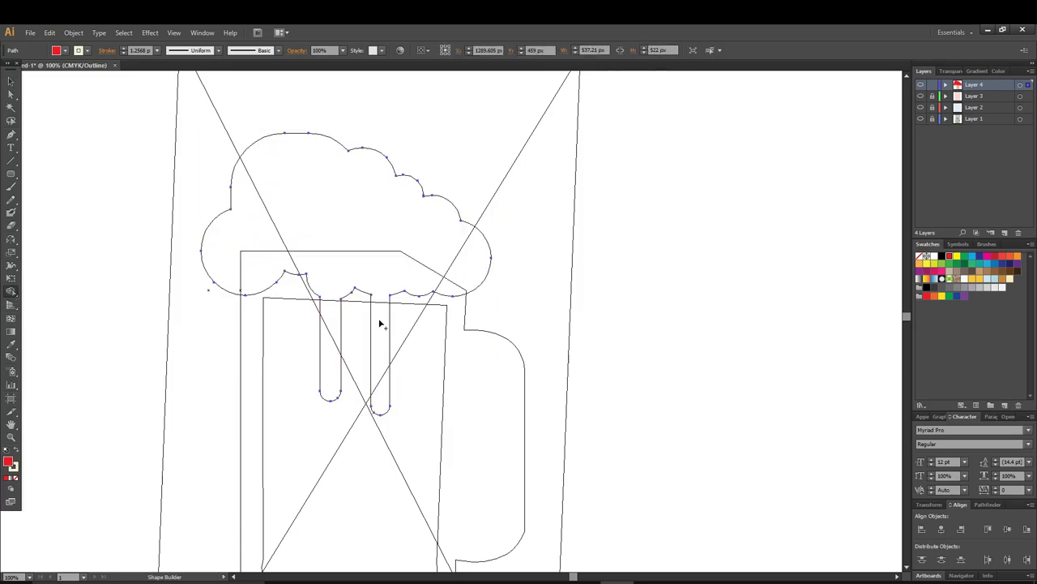
left_click(11, 81)
left_click(797, 238)
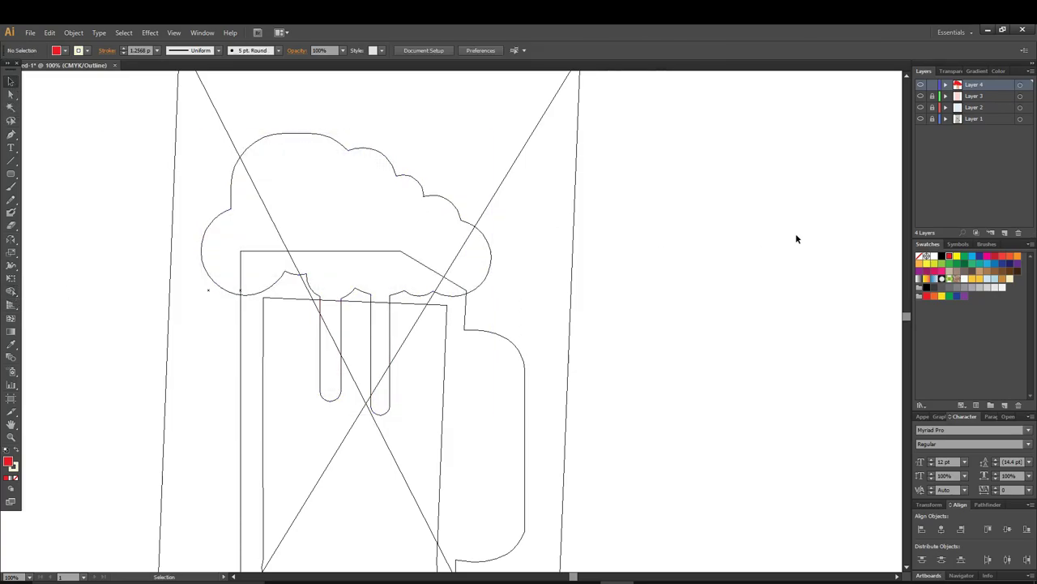
key("ctrl+y")
left_click(385, 205)
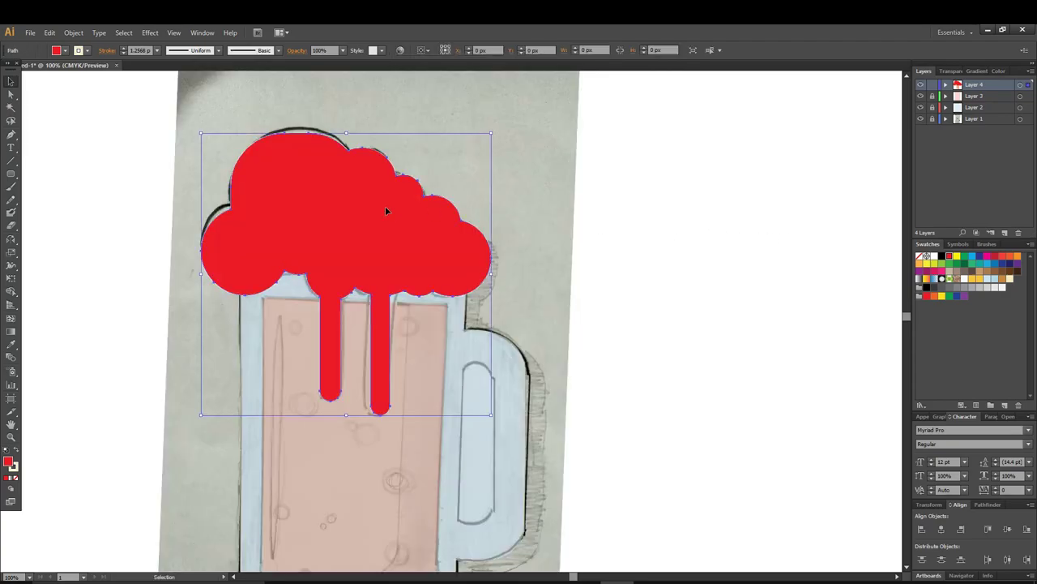
left_click(688, 189)
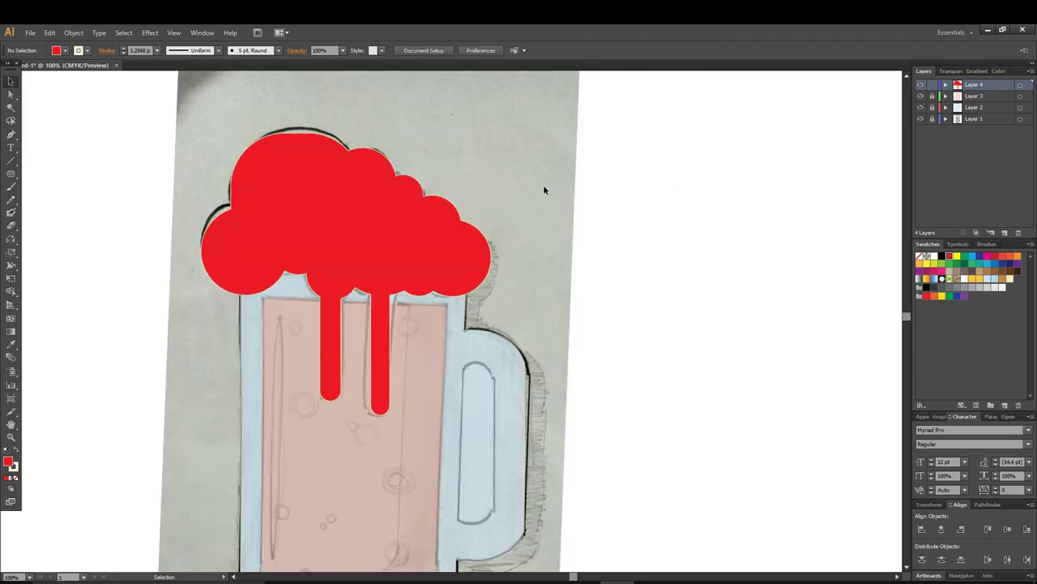
Fill the merged foam-and-drips shape with a green swatch
left_click(312, 139)
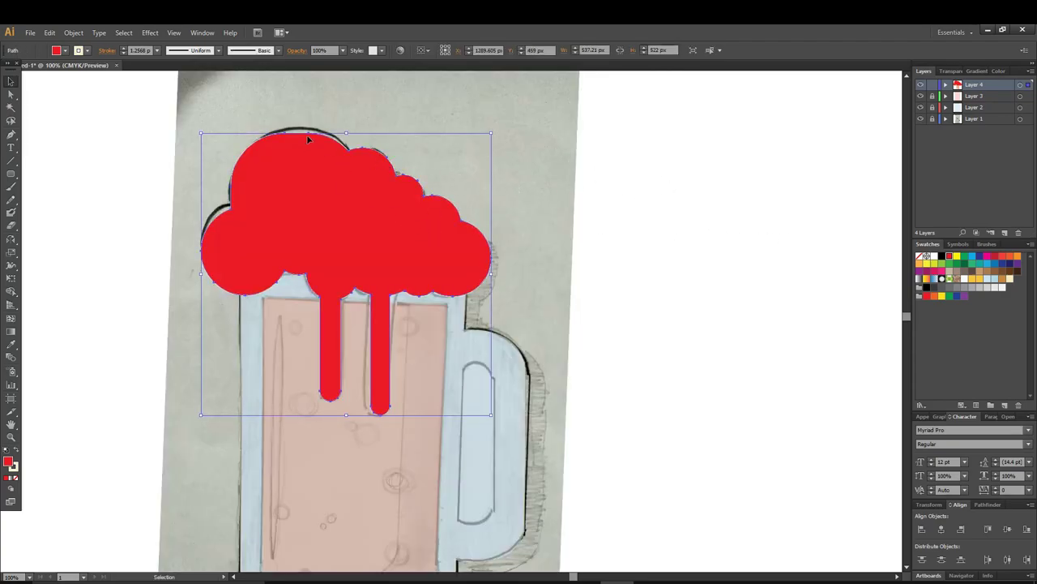
left_click(957, 279)
left_click(748, 319)
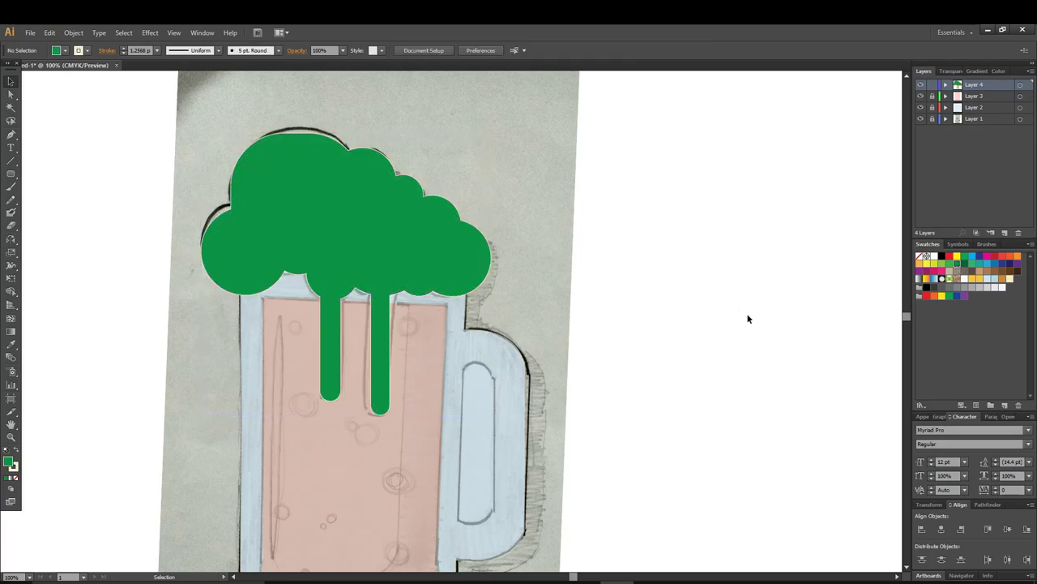
scroll(729, 298, "down", 1)
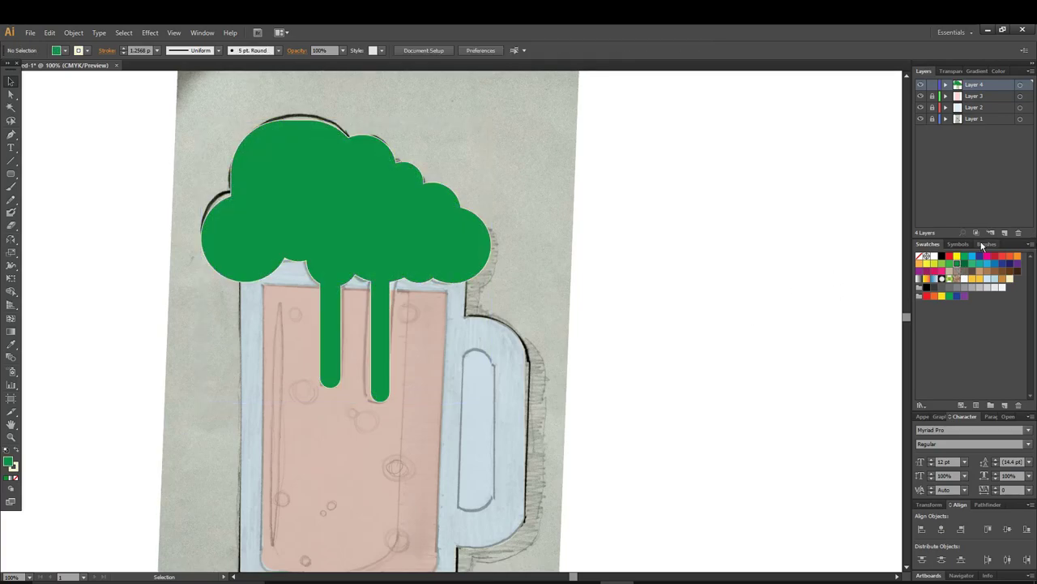
Try 30% opacity on the green foam, then restore it to 100%
left_click(361, 241)
left_click(343, 51)
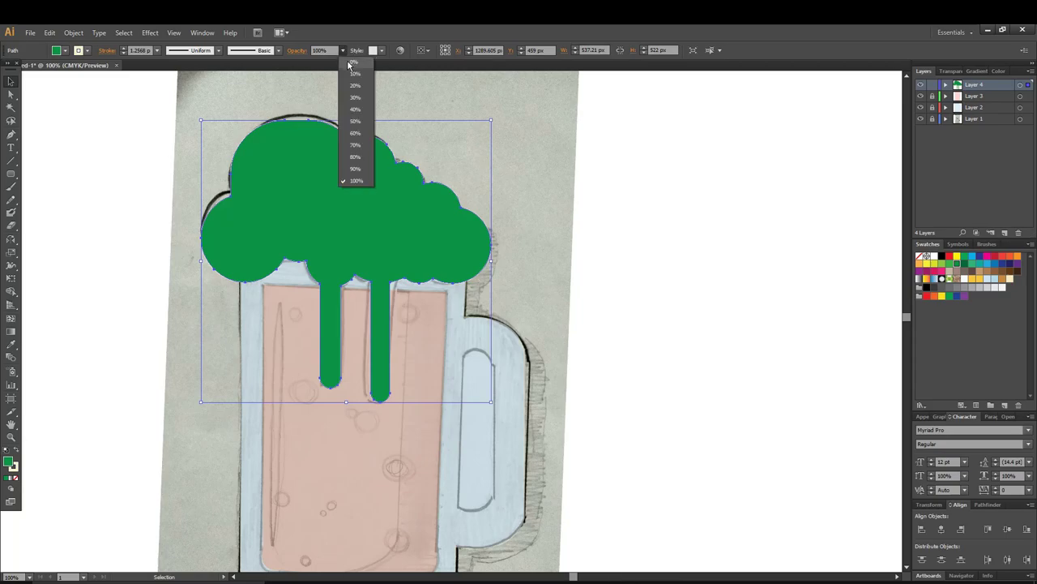
left_click(355, 97)
left_click(641, 209)
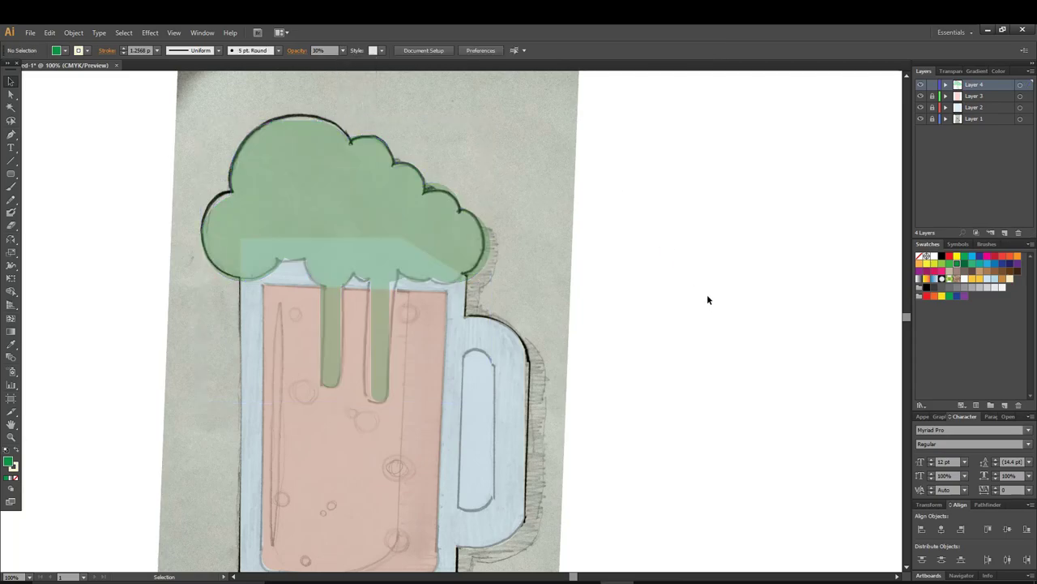
left_click(343, 51)
left_click(356, 180)
left_click(295, 220)
left_click(343, 50)
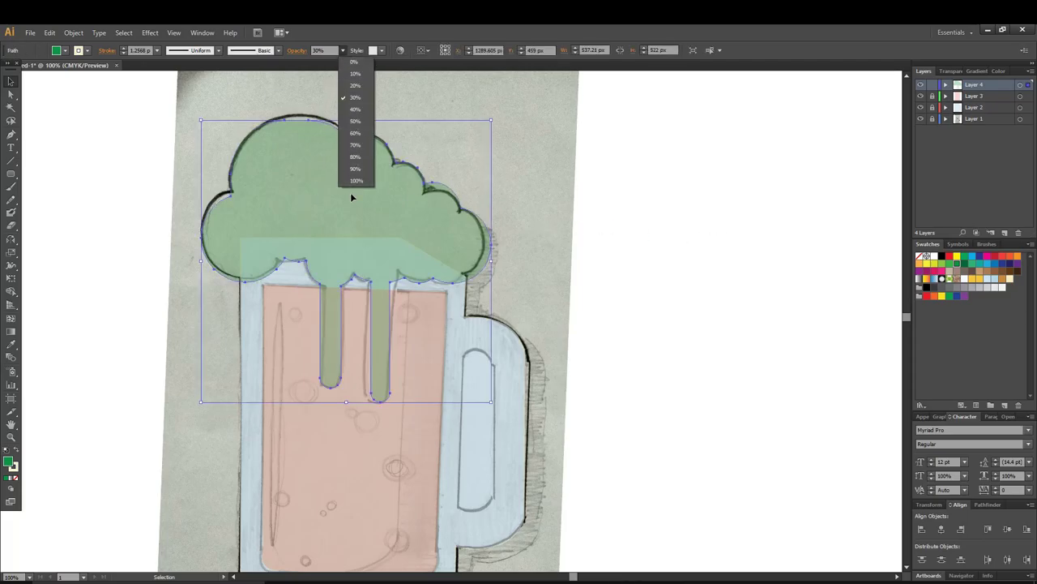
left_click(355, 180)
left_click(717, 251)
scroll(706, 272, "down", 2)
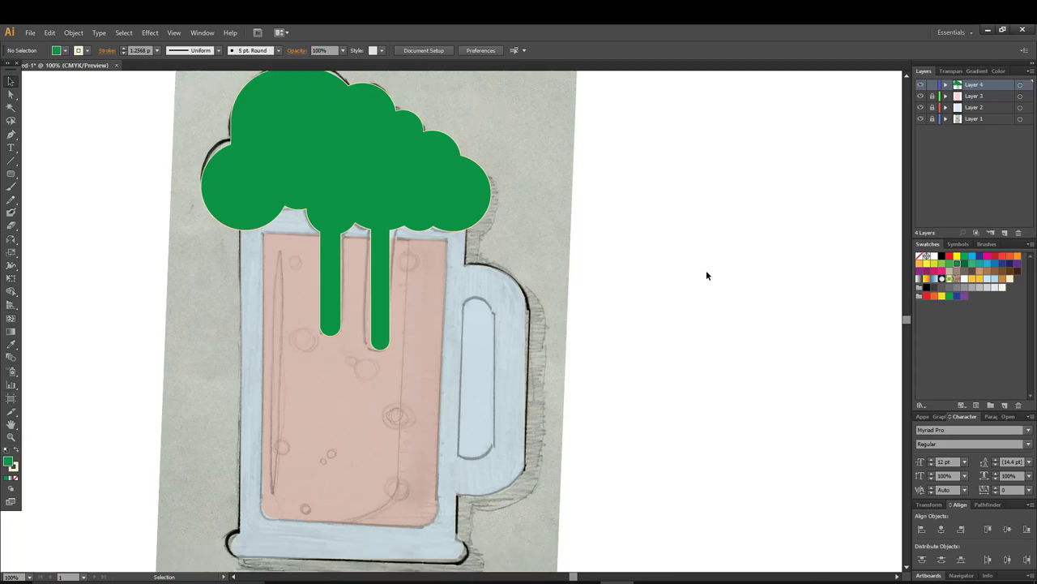
scroll(706, 276, "down", 2)
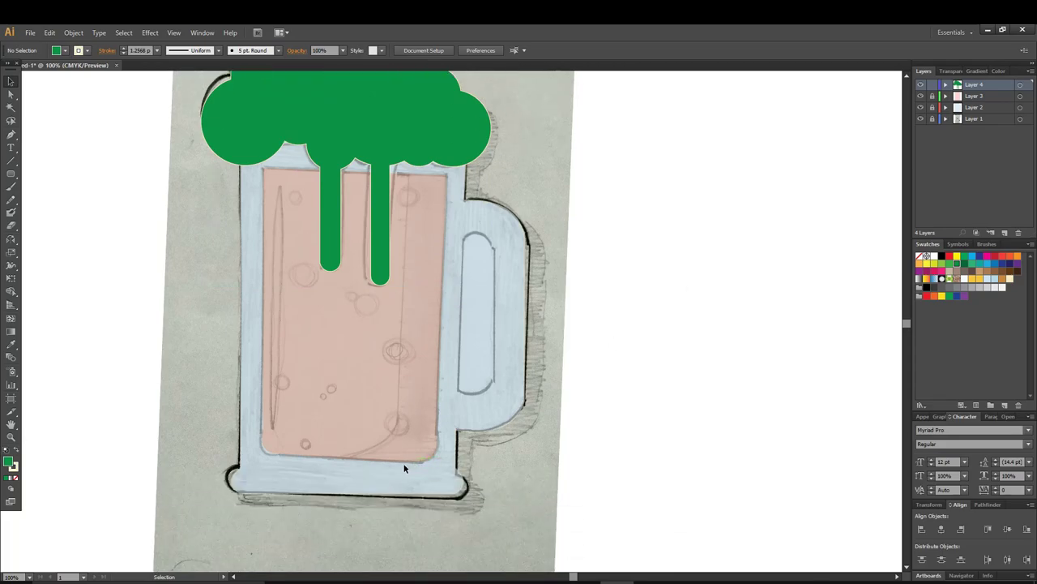
scroll(416, 387, "up", 1)
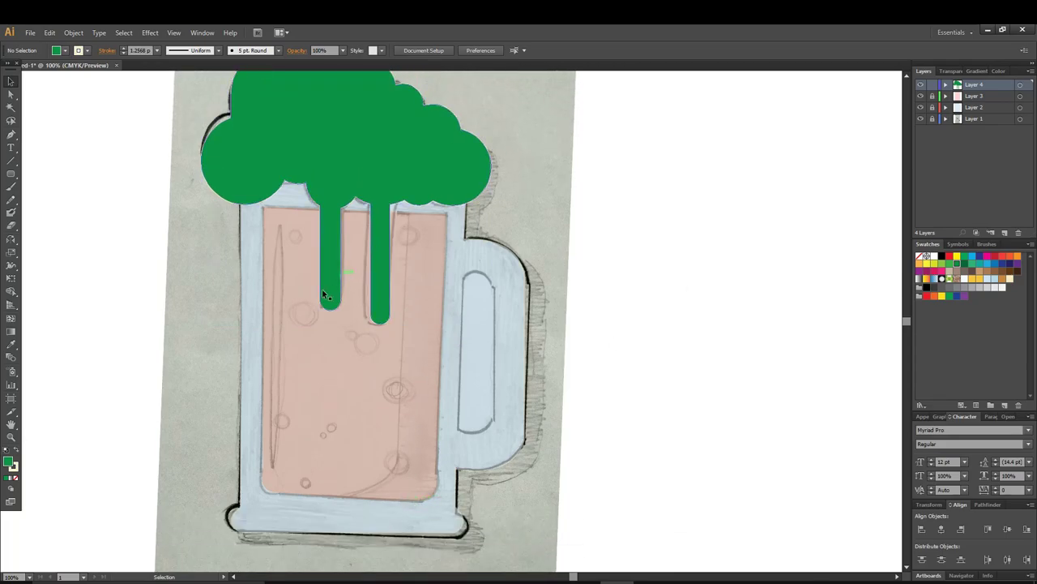
Draw a green rounded rectangle over the mug's handle opening
left_click_drag(11, 173, 55, 186)
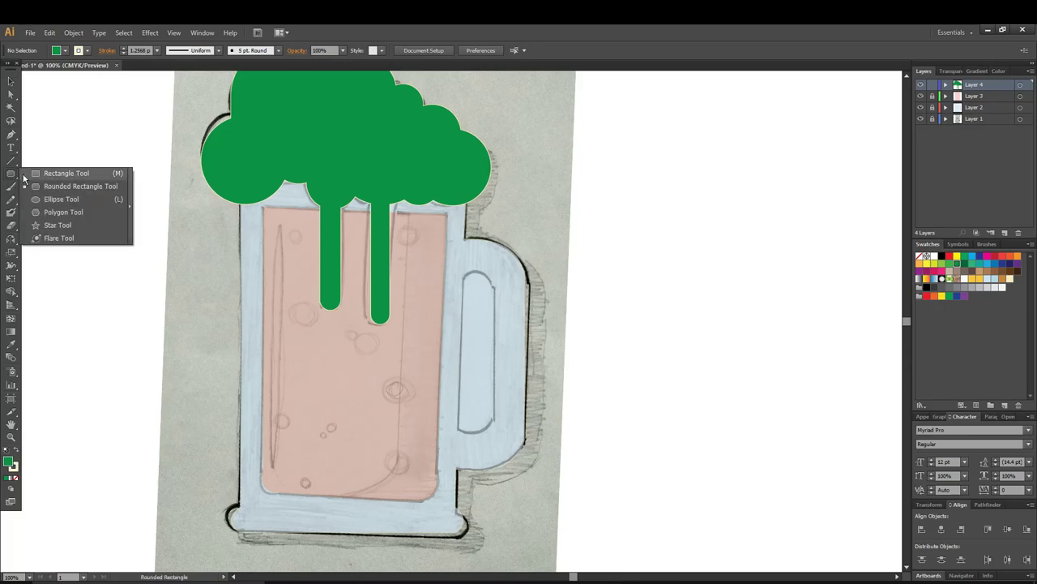
left_click(57, 188)
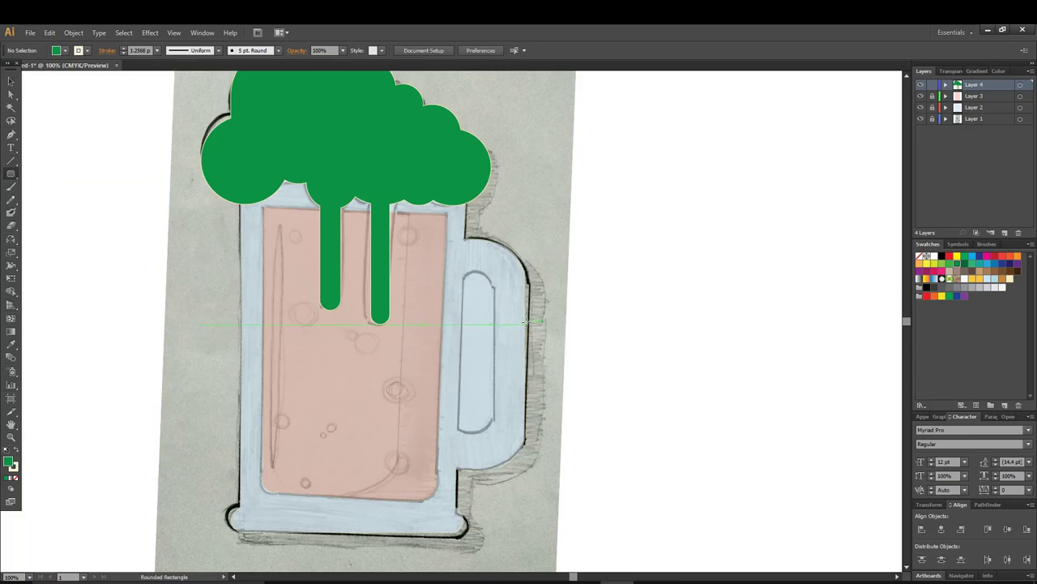
mouse_move(476, 277)
left_mouse_down()
mouse_move(469, 396)
mouse_move(502, 416)
left_mouse_up()
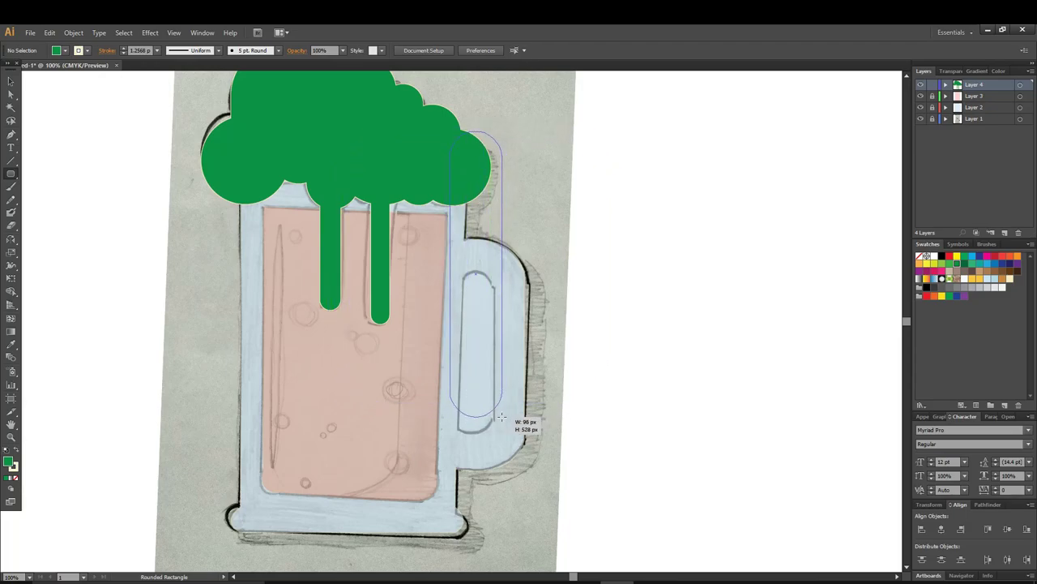
left_click_drag(502, 417, 492, 363)
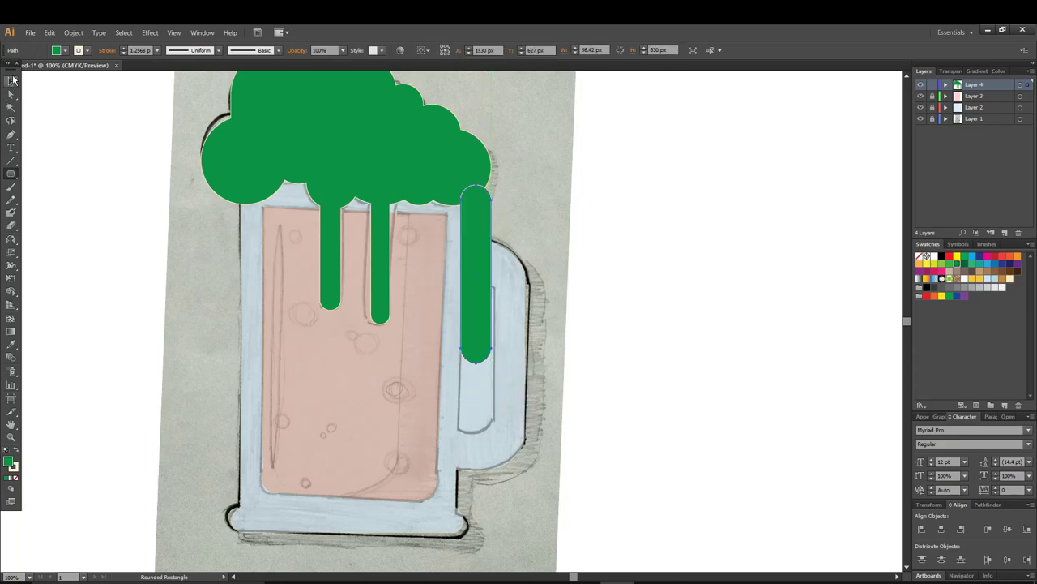
Move the rounded bar down into the handle, shorten it, and tilt it slightly clockwise
left_click(10, 82)
left_click_drag(484, 231, 482, 303)
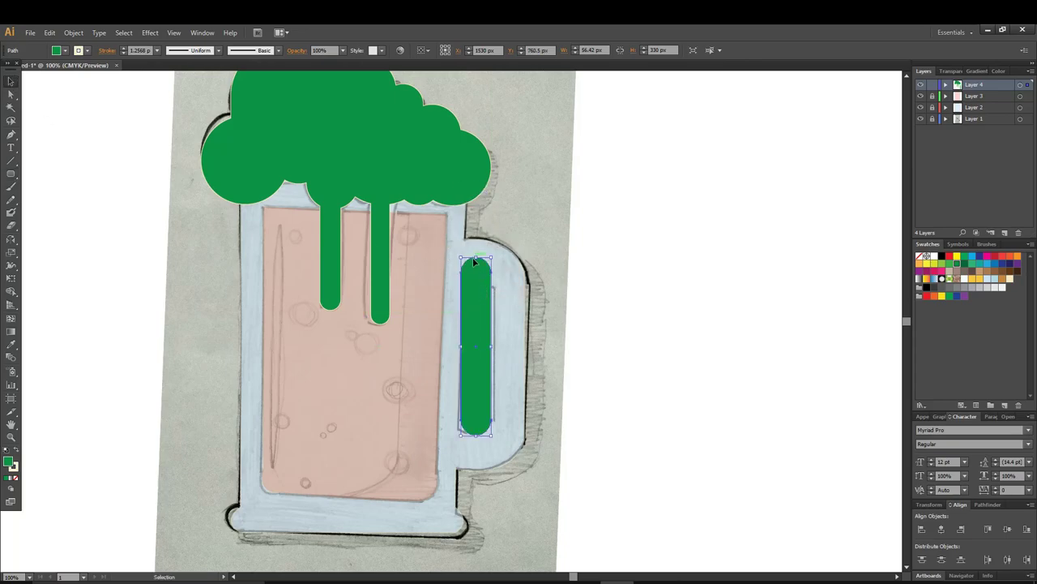
left_click_drag(476, 261, 479, 278)
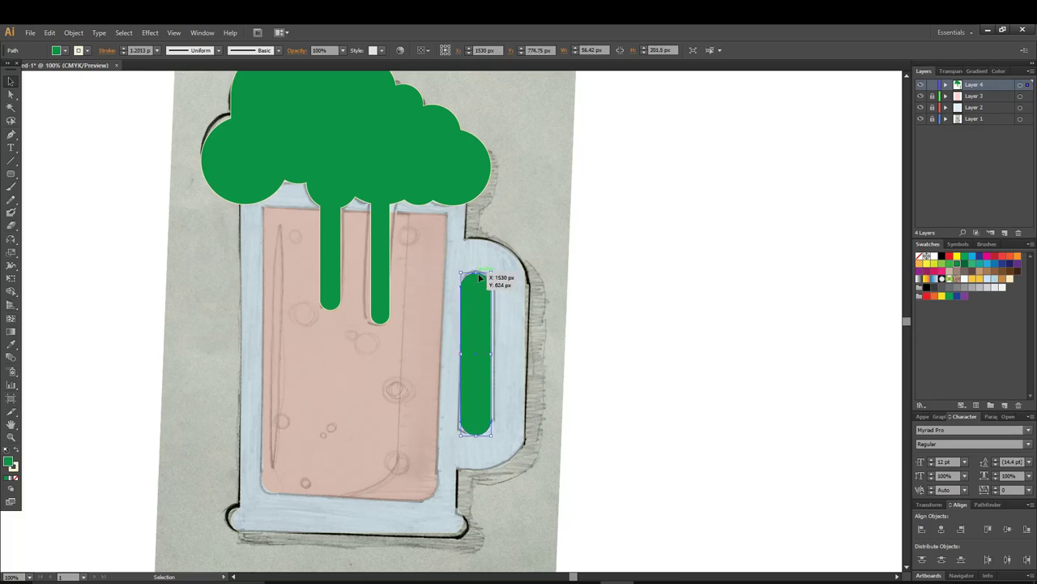
left_click(626, 256)
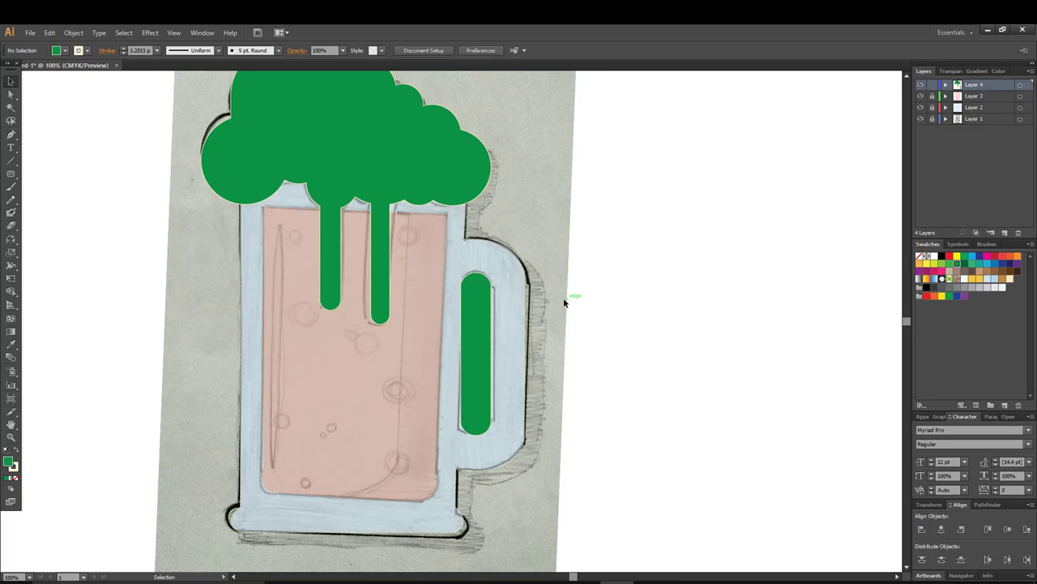
left_click(480, 307)
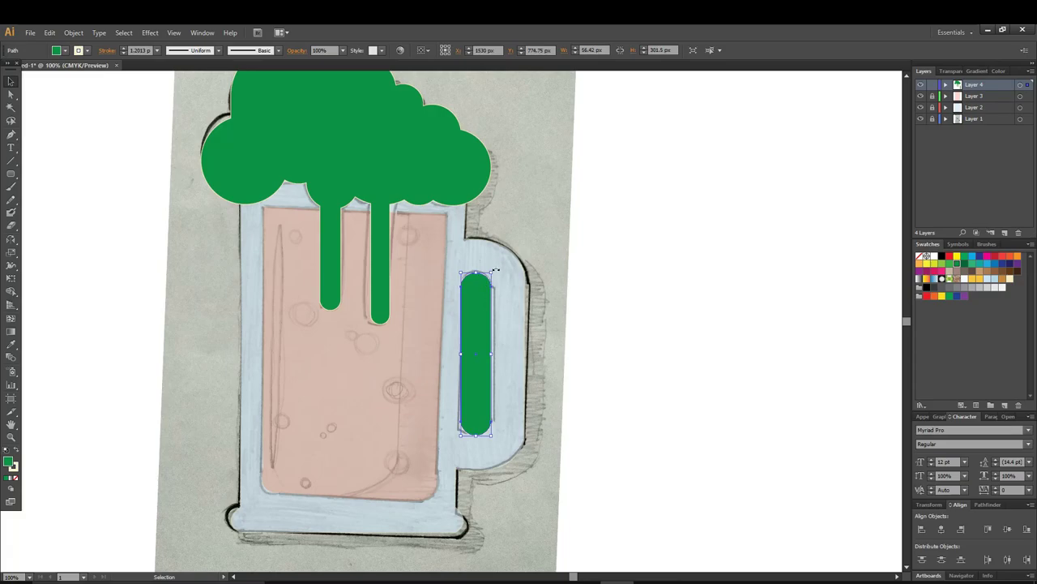
left_click_drag(495, 269, 499, 278)
left_click(677, 217)
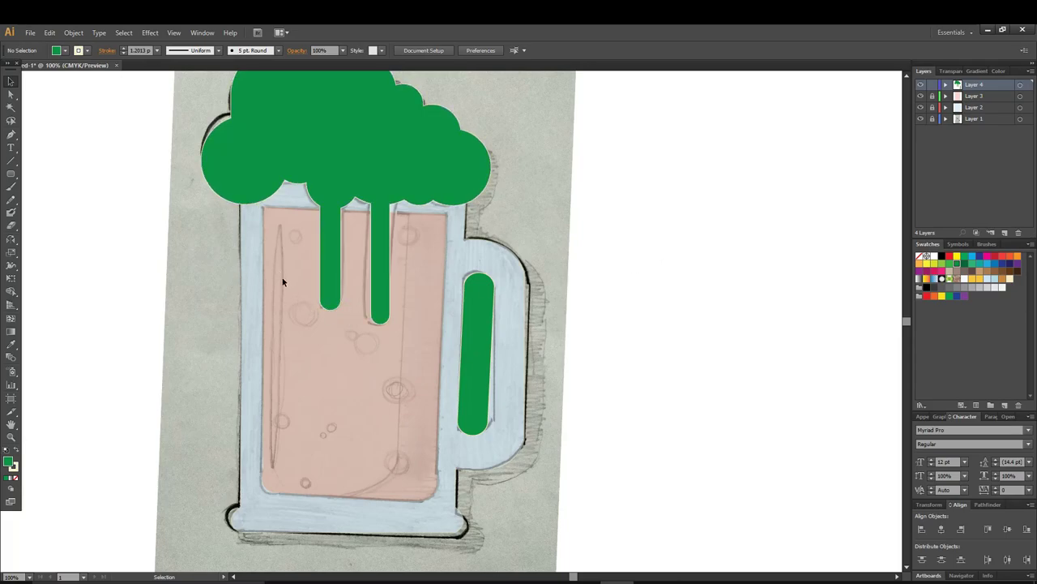
left_click(12, 175)
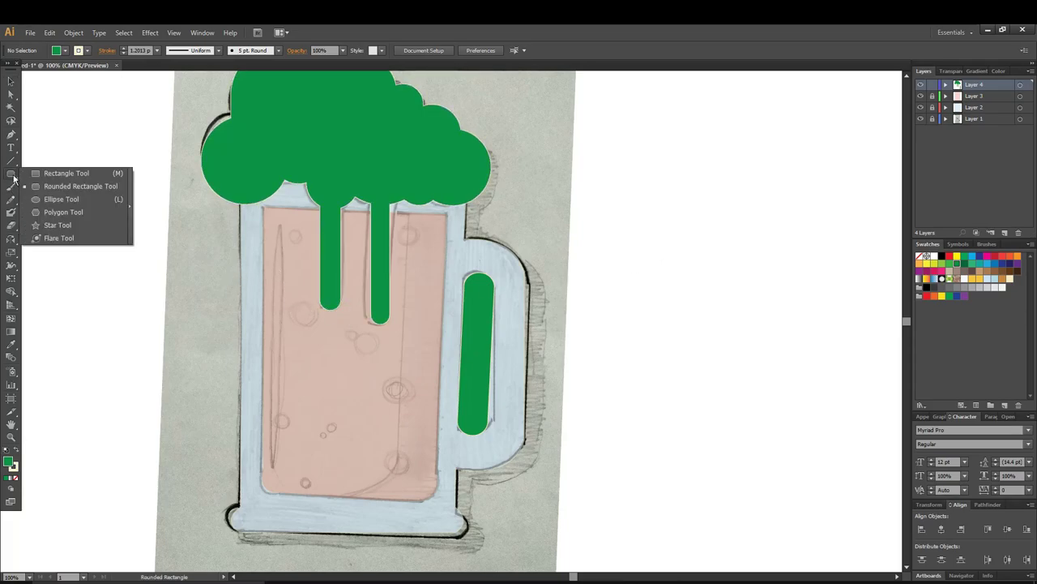
Pen-draw a closed curved sliver from the beer's top left down to its bottom left and back
left_click(10, 134)
left_click(279, 225)
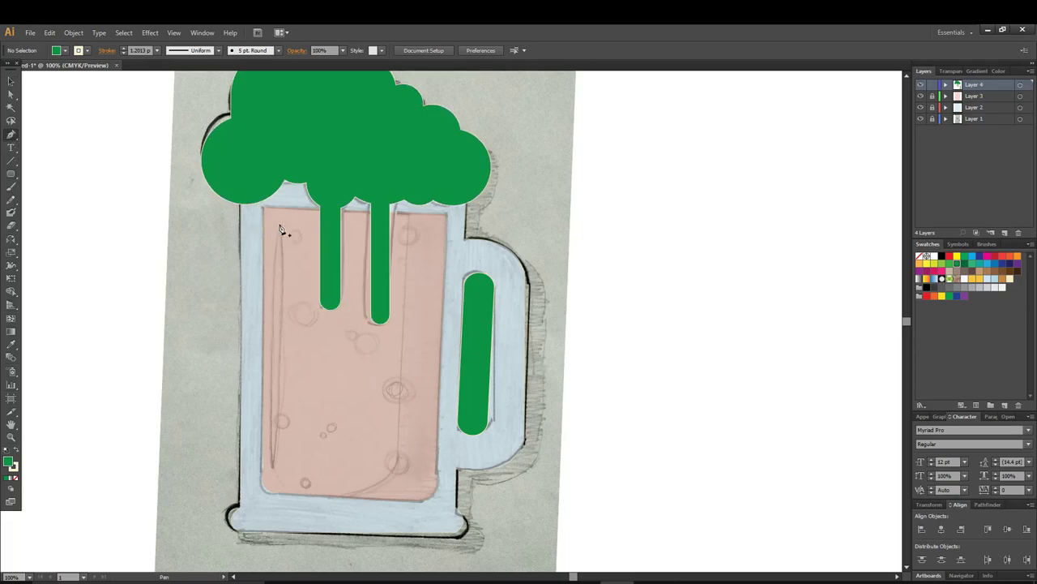
left_click_drag(273, 466, 286, 513)
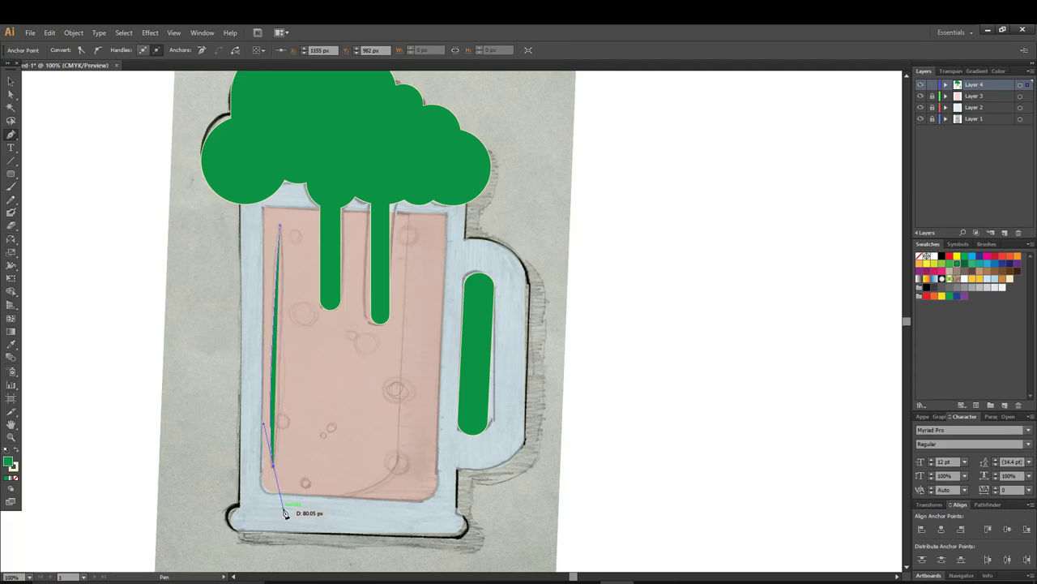
key("v")
key("p")
left_click(274, 466)
left_click_drag(280, 228, 273, 212)
left_click(11, 81)
left_click(704, 292)
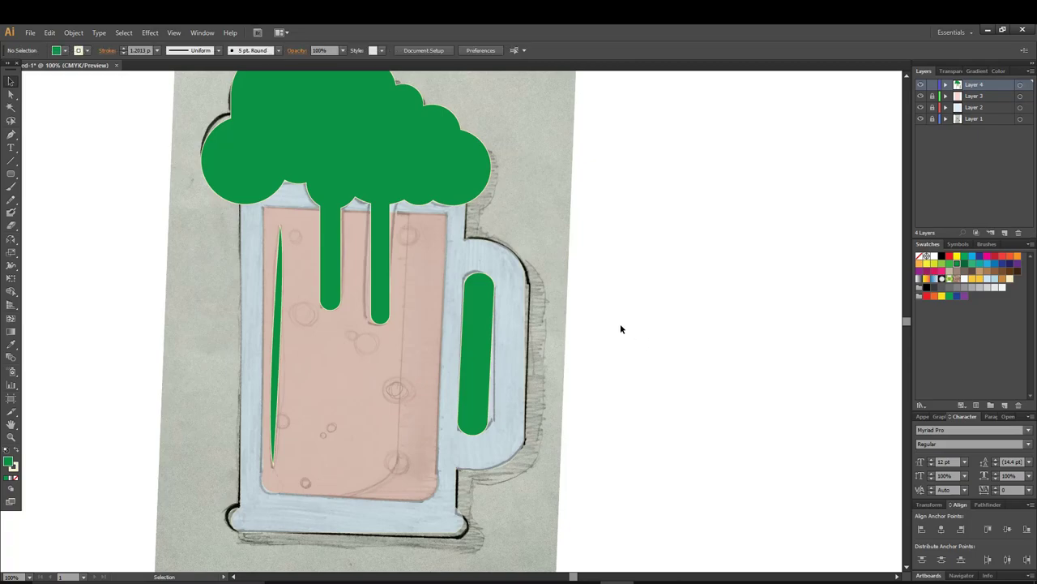
Unlock Layer 1 and drag the placed sketch image off to the right of the mug
scroll(616, 329, "down", 2)
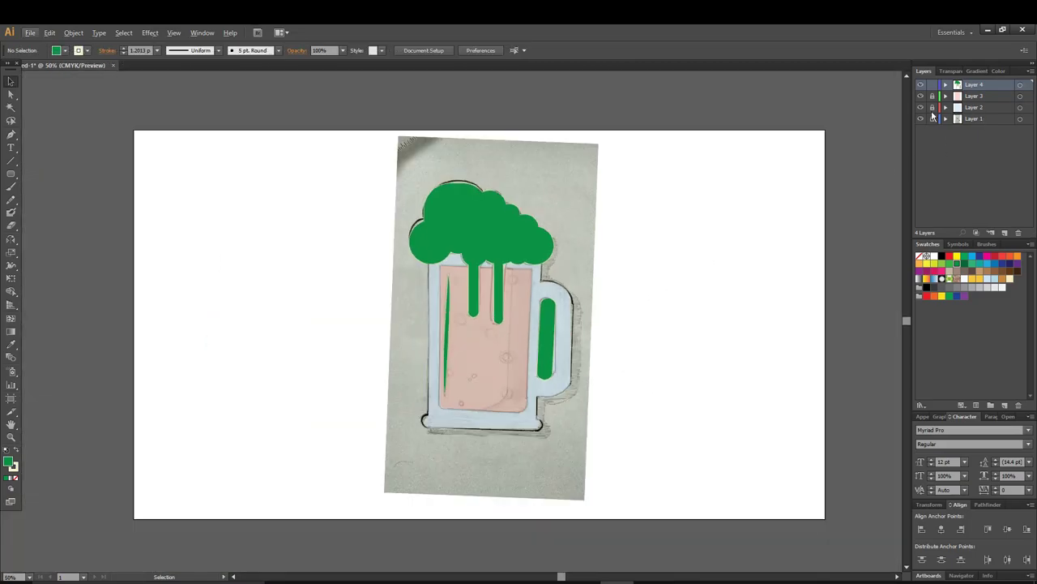
left_click(933, 120)
left_click_drag(487, 170, 688, 188)
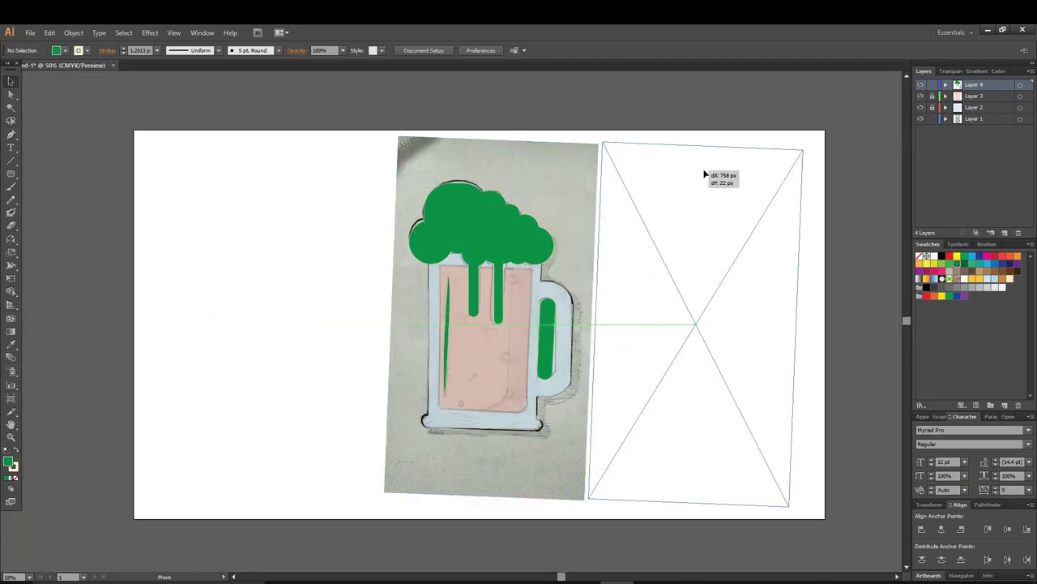
scroll(537, 297, "up", 1)
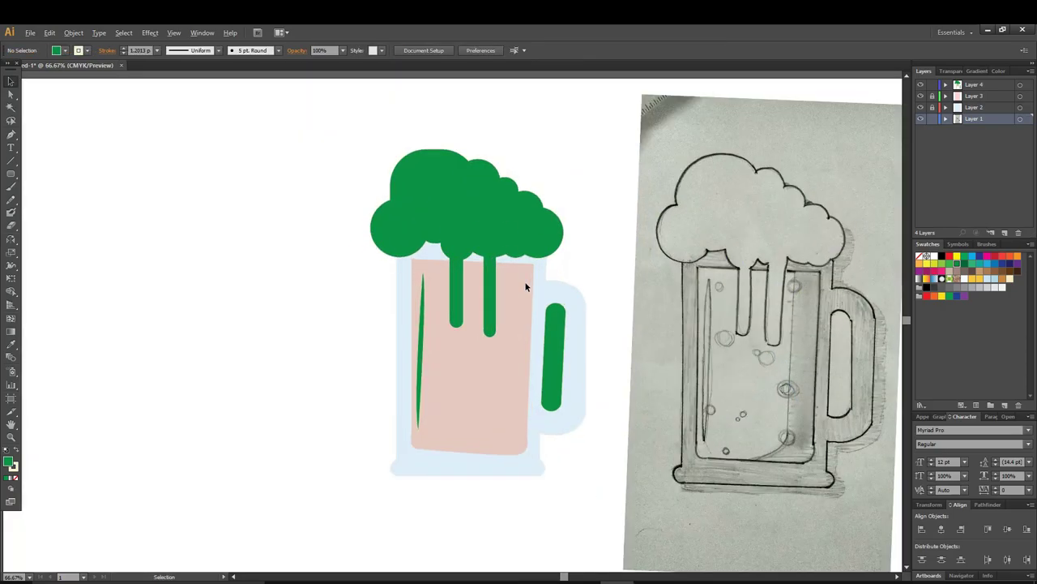
scroll(440, 342, "up", 1)
left_click(417, 316)
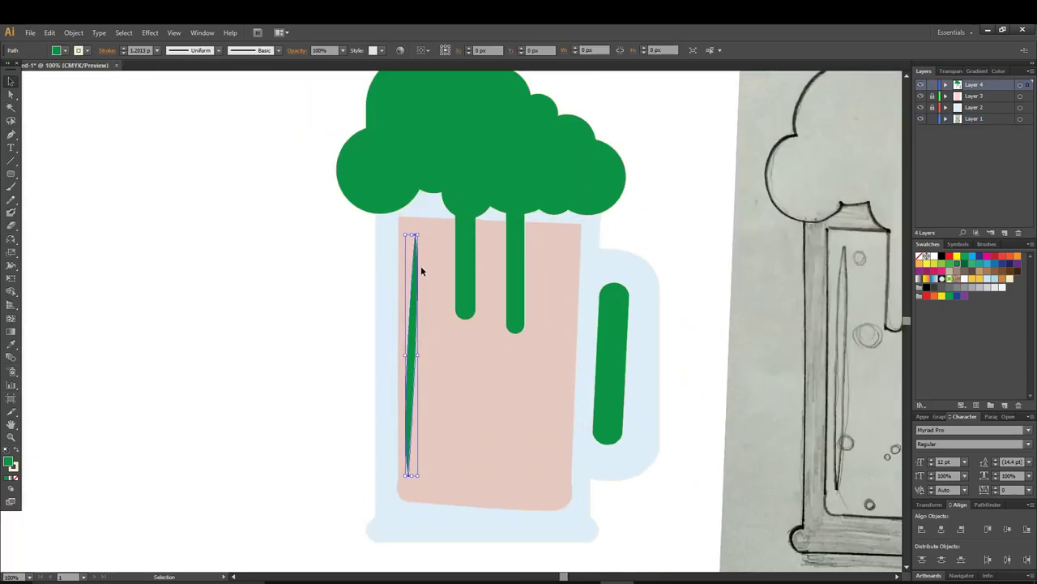
scroll(420, 267, "down", 1)
left_click(467, 470)
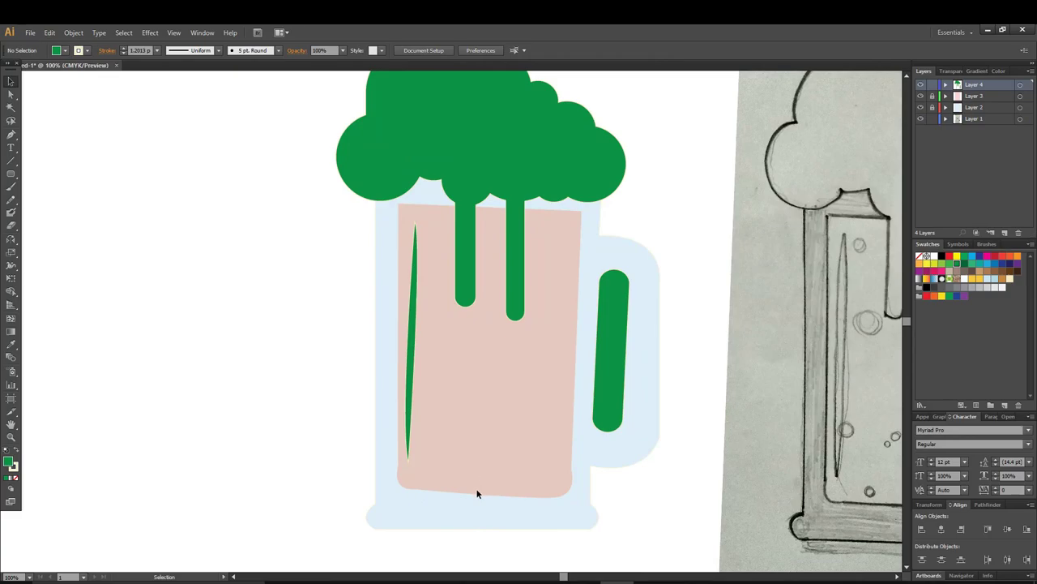
Rotate the pink beer shape slightly so it stands upright
left_click(429, 419)
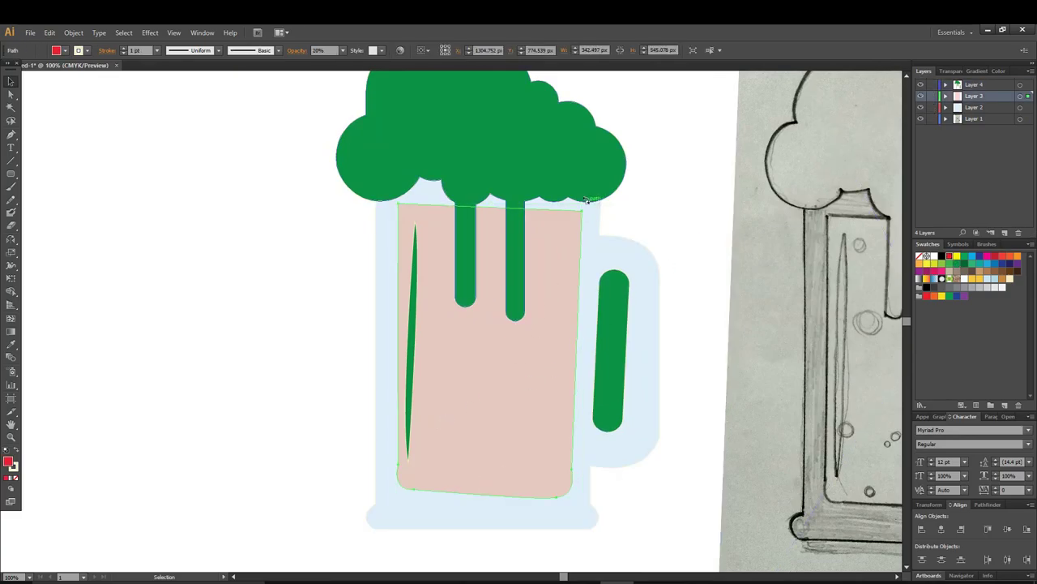
key("ctrl")
left_click_drag(578, 191, 585, 198)
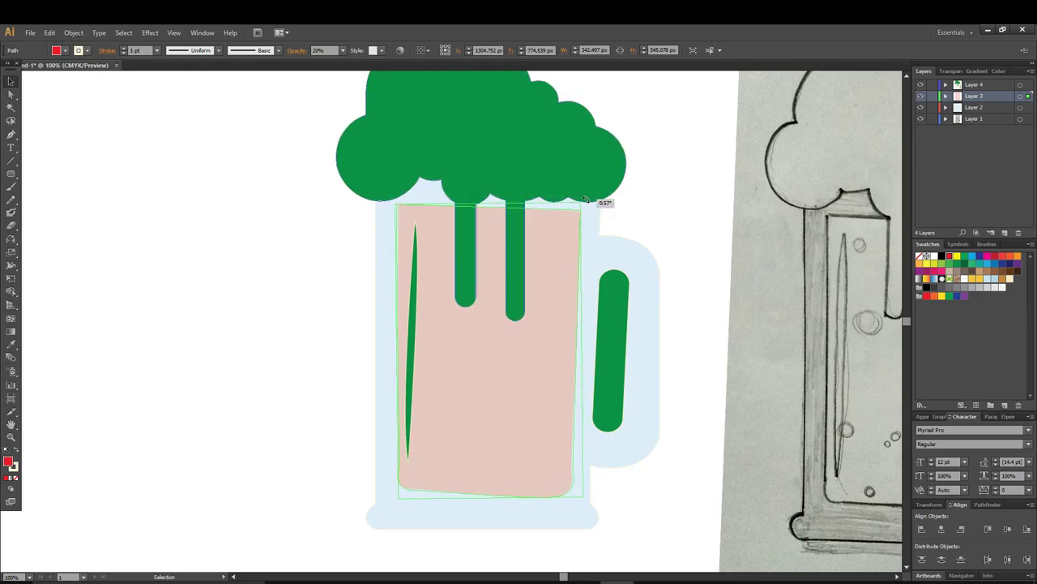
left_click_drag(585, 199, 582, 196)
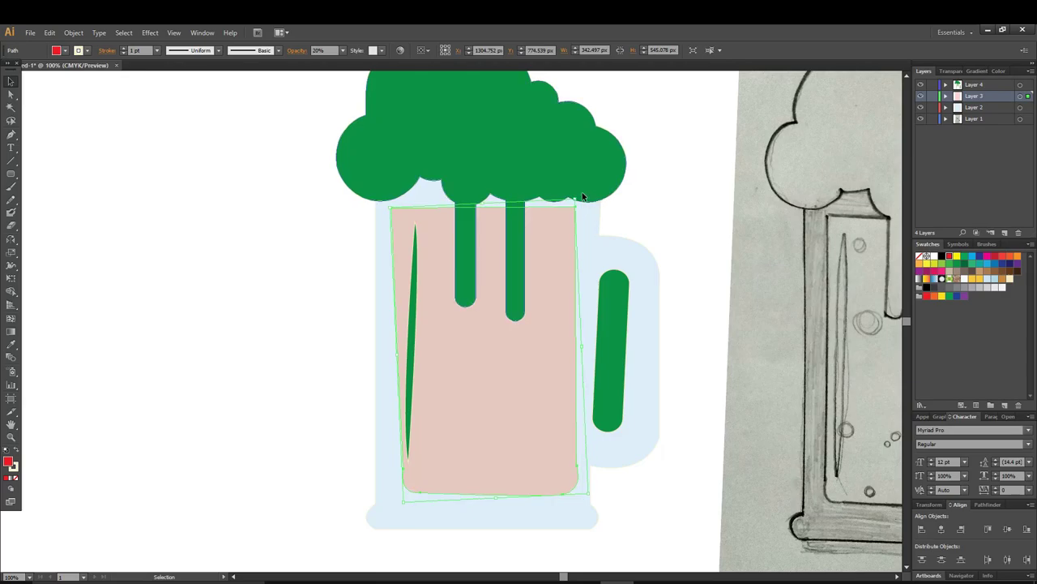
left_click(612, 304)
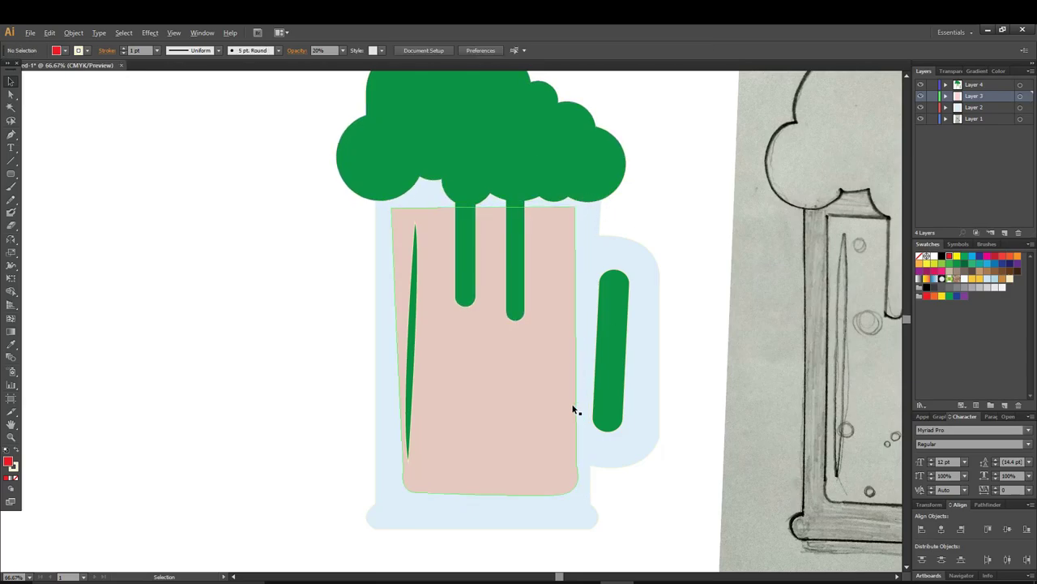
scroll(573, 412, "down", 1)
scroll(575, 422, "down", 1)
scroll(592, 418, "up", 3)
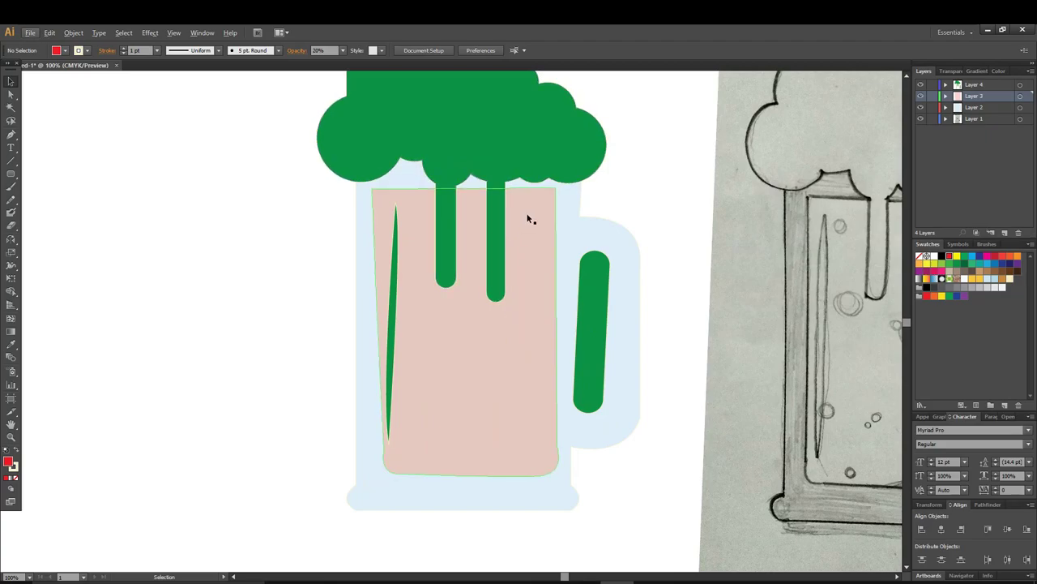
Rotate the light-blue mug body to stand upright
left_click(365, 234)
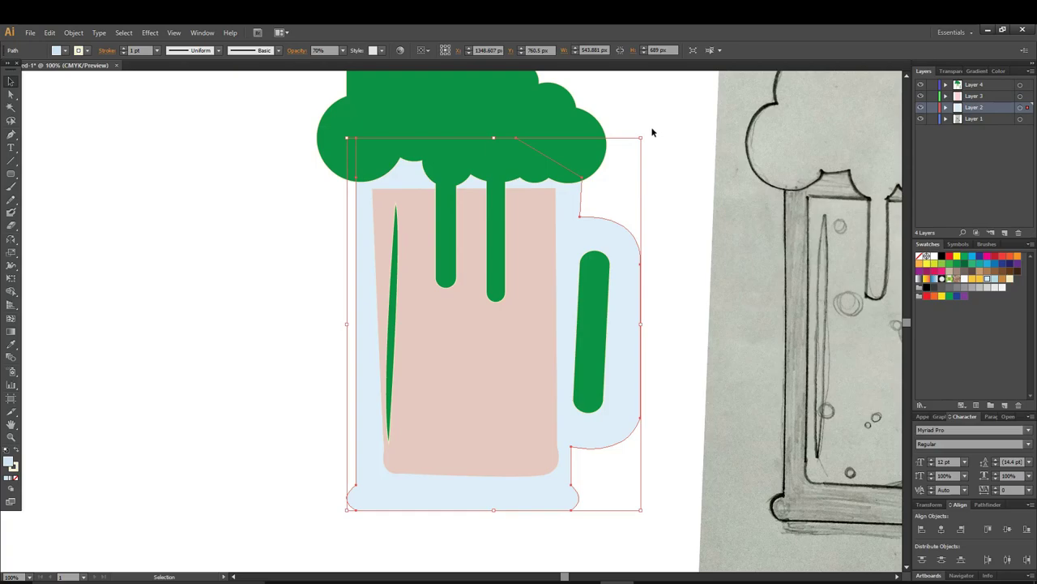
left_click_drag(645, 132, 641, 124)
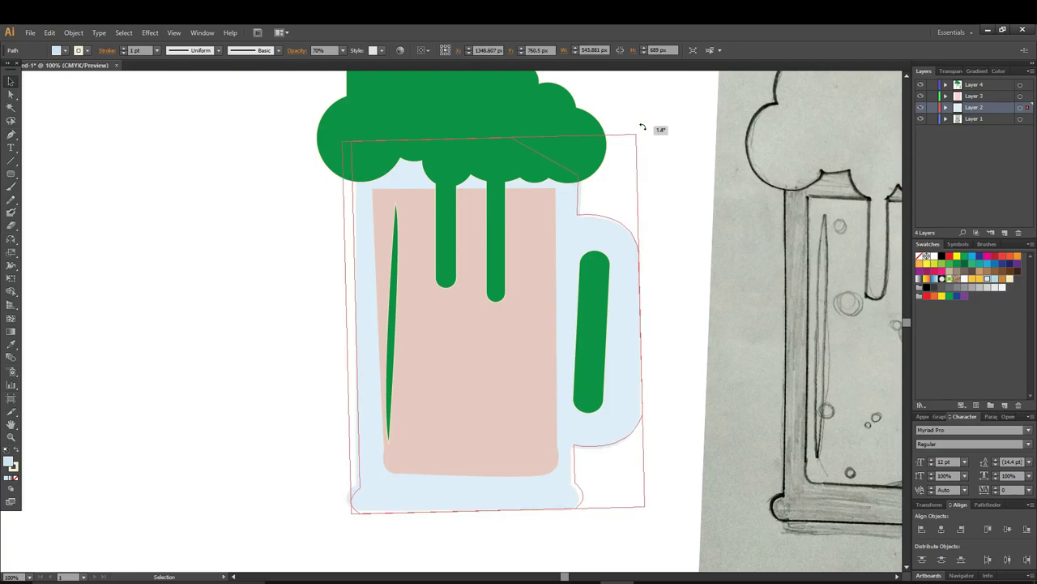
left_click_drag(641, 124, 645, 129)
left_click(671, 149)
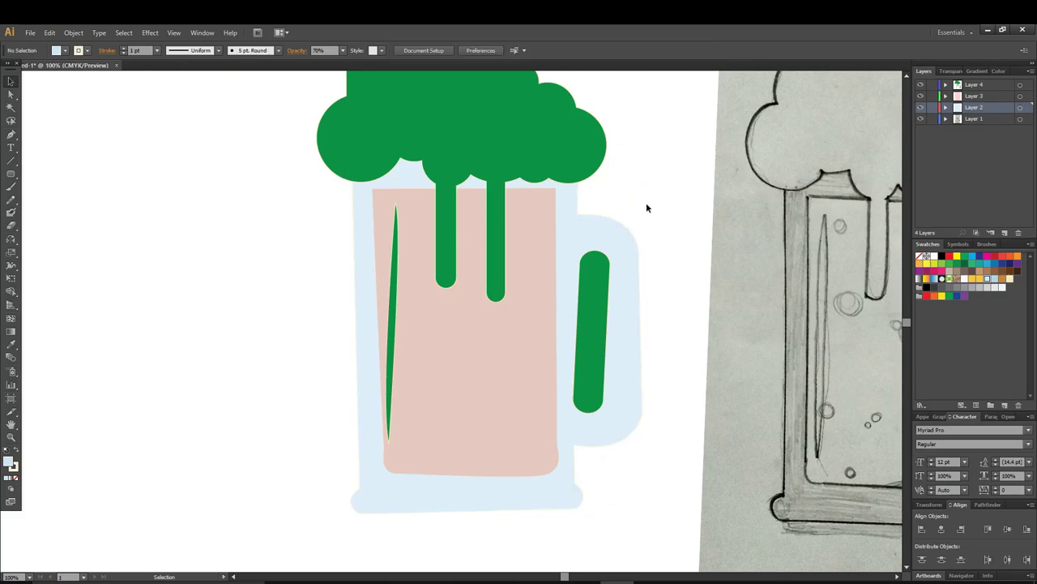
scroll(636, 225, "down", 1)
scroll(664, 162, "up", 1)
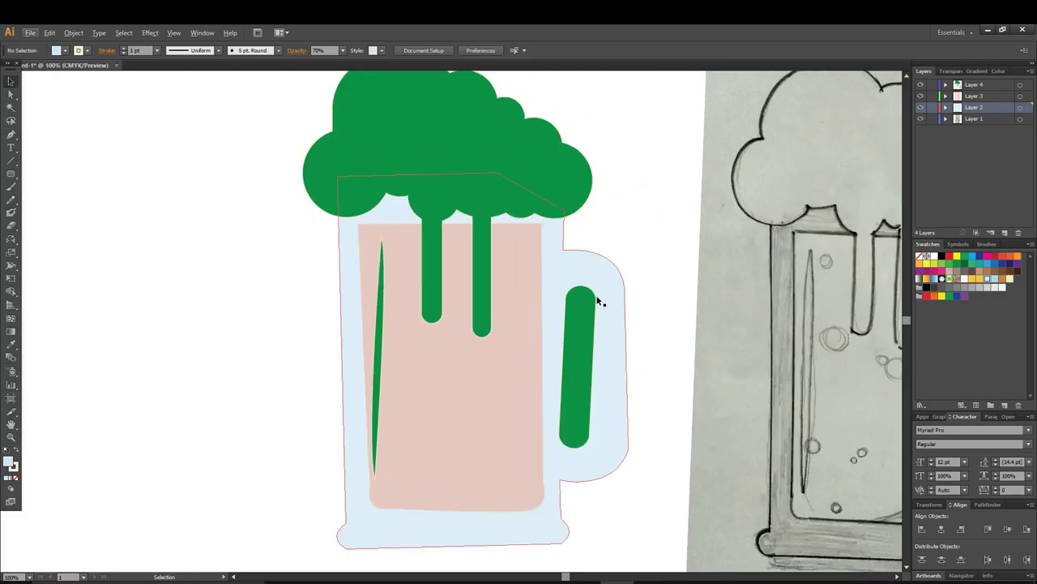
Rotate the green handle bar to vertical and fine-tune its angle
left_click(593, 299)
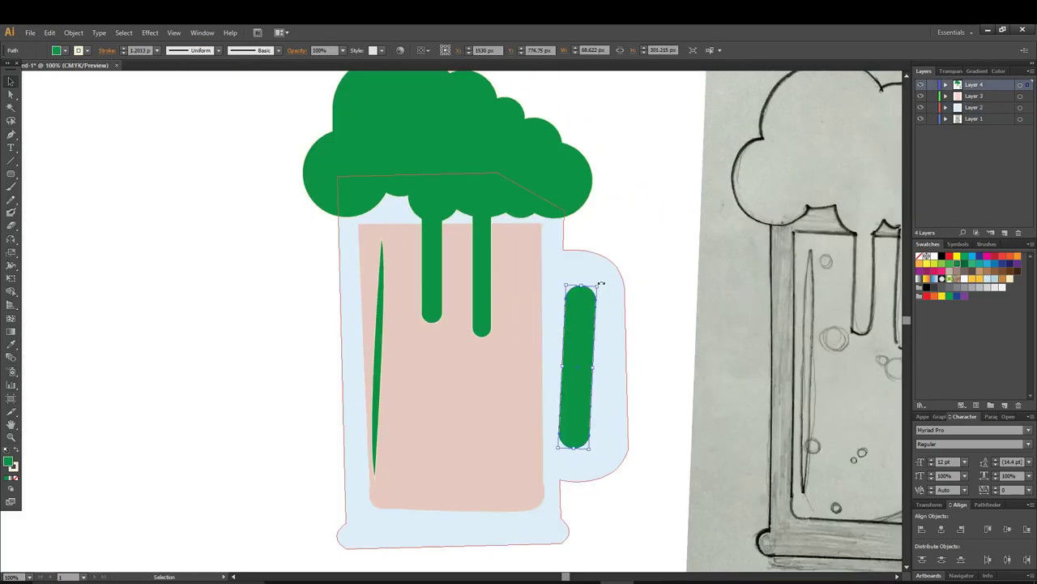
left_click_drag(600, 283, 600, 278)
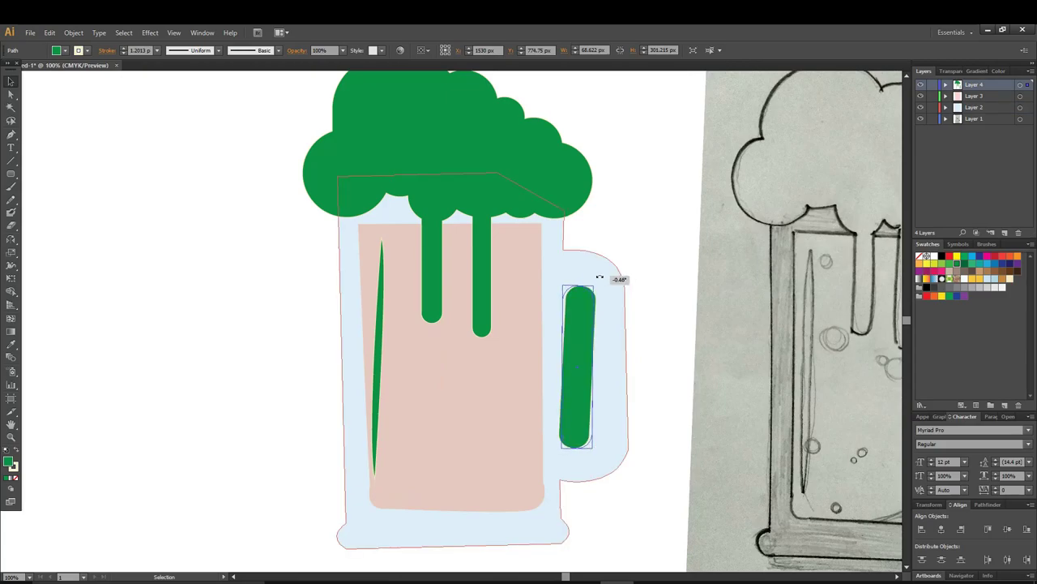
left_click(641, 230)
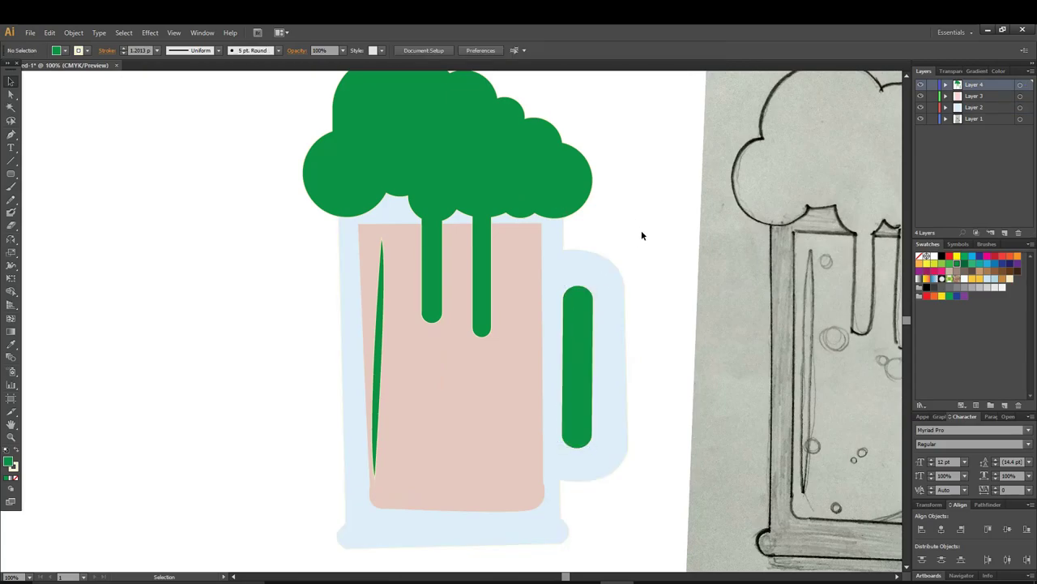
left_click(576, 314)
left_click_drag(594, 283, 591, 278)
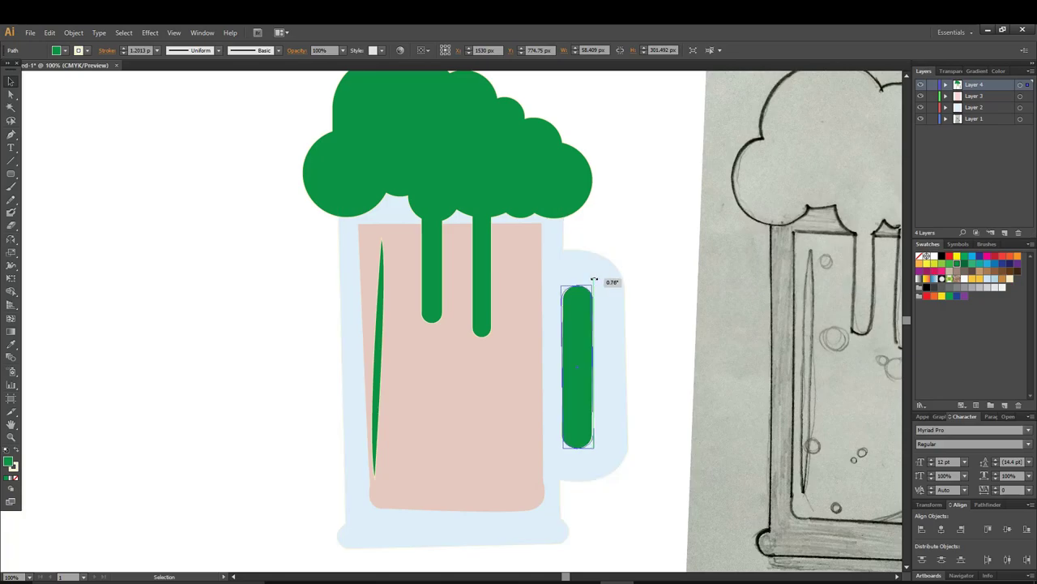
left_click(628, 232)
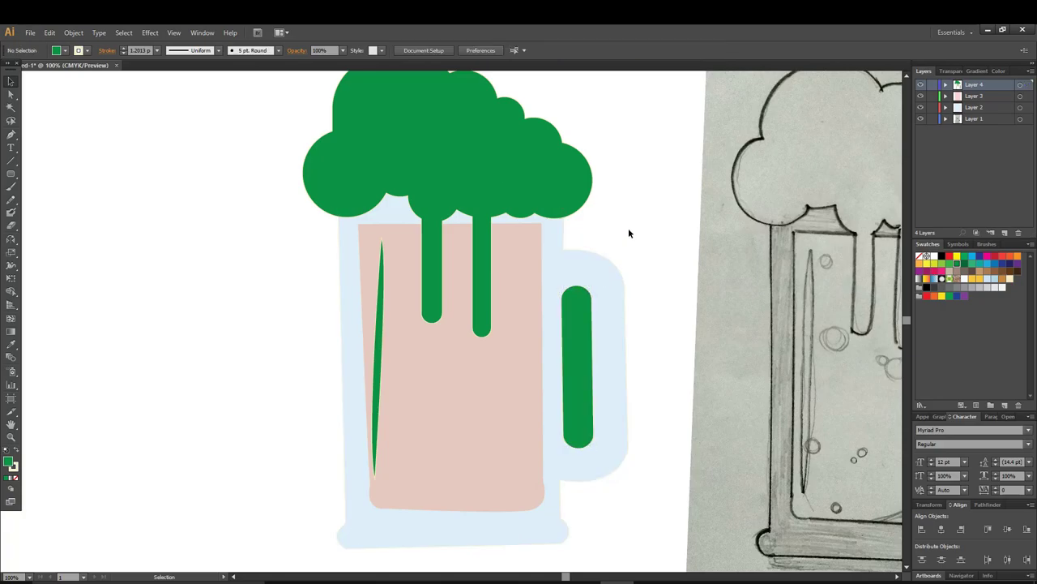
scroll(628, 232, "down", 1)
Rotate the highlight sliver and the beer shape slightly more upright
left_click(378, 272)
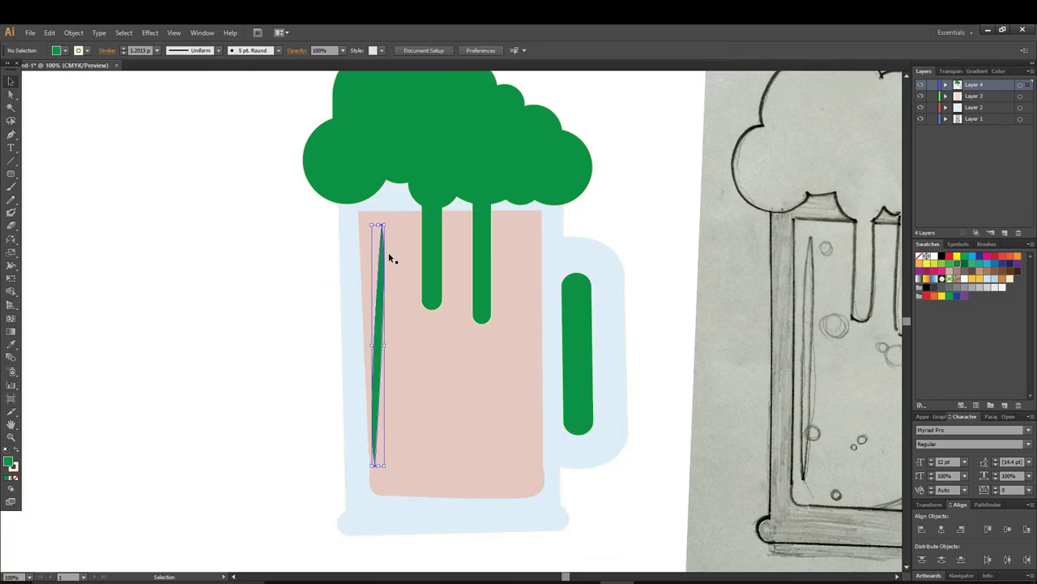
left_click_drag(389, 221, 378, 221)
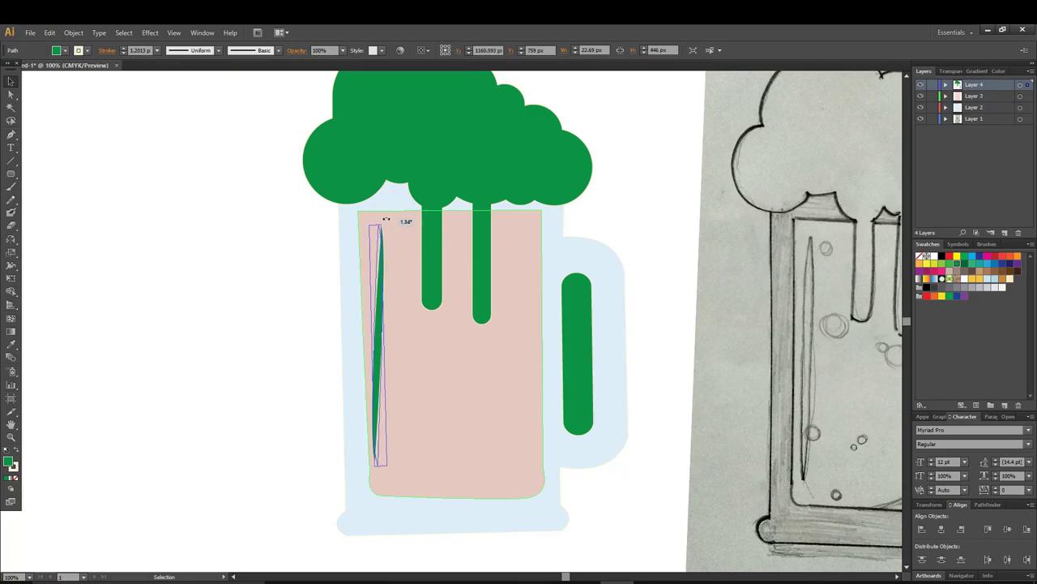
left_click(202, 243)
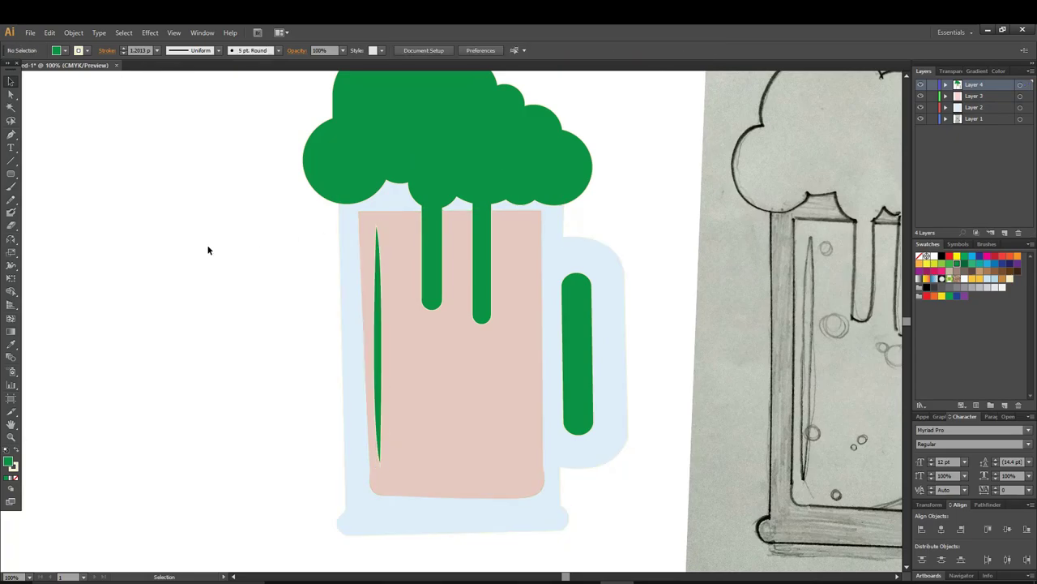
left_click(424, 321)
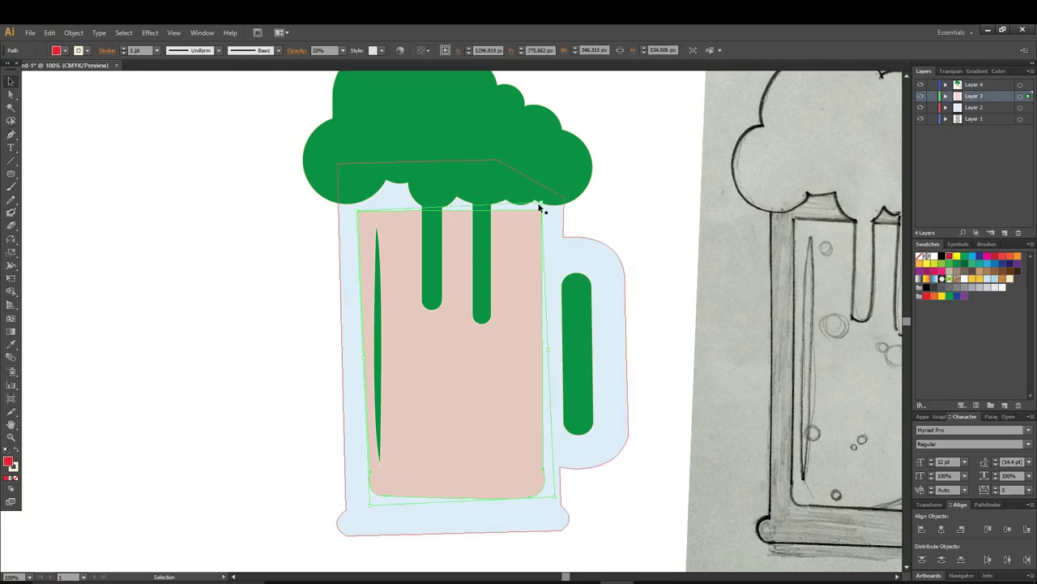
left_click_drag(546, 198, 562, 199)
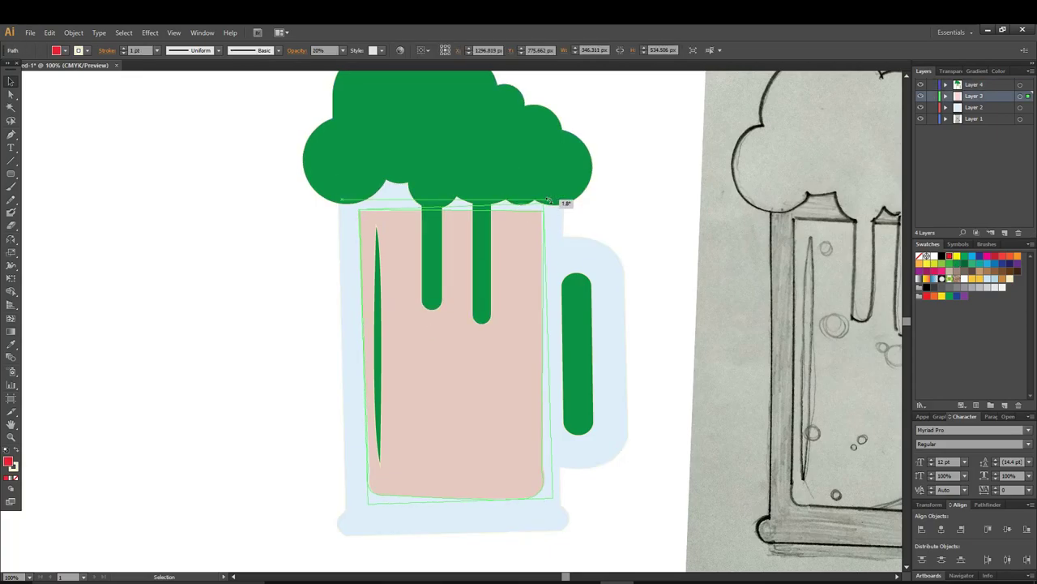
left_click(624, 202)
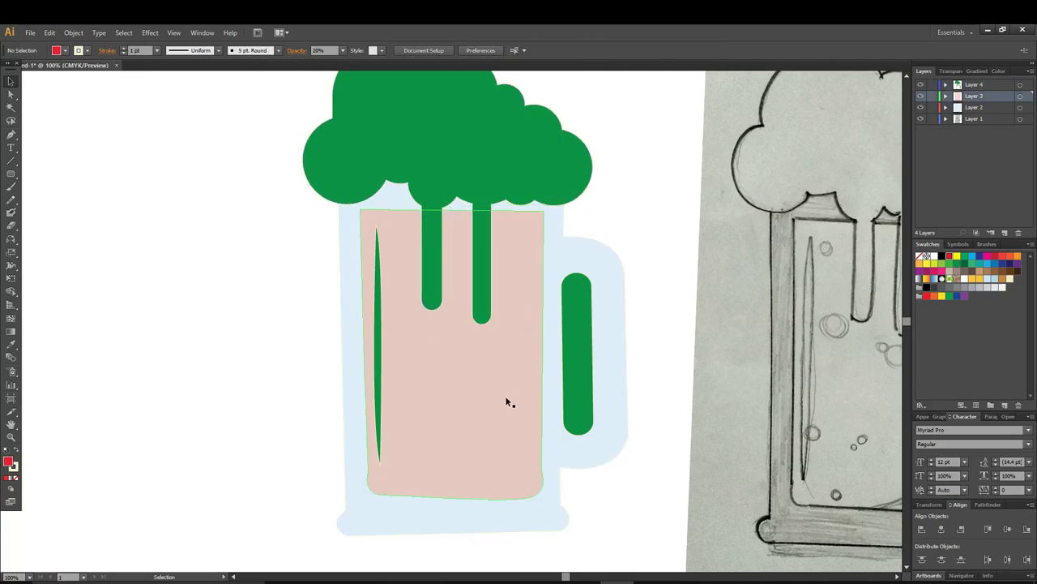
left_click(535, 518)
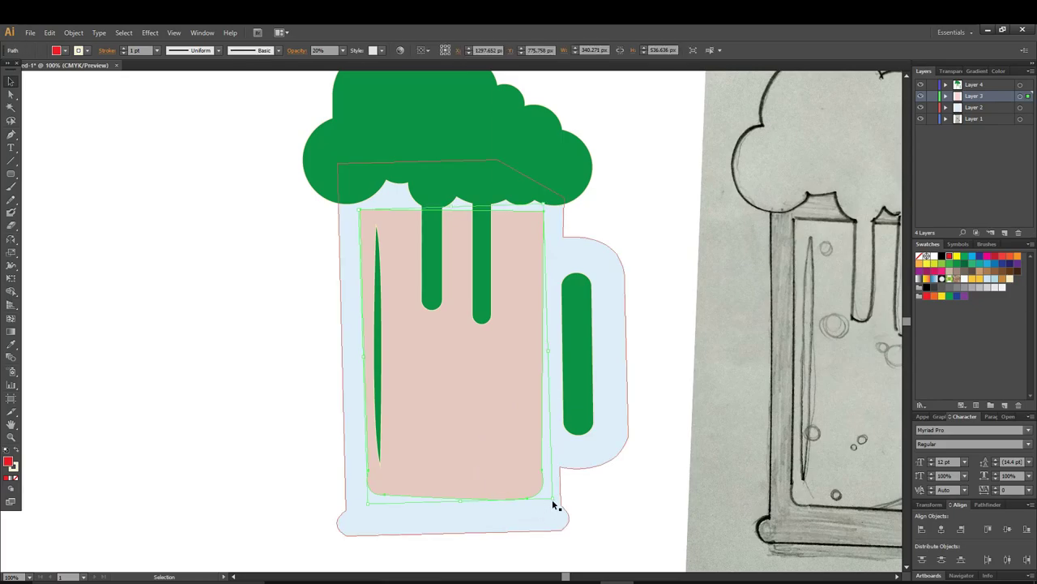
Delete the pale pink fill inside the mug, check Layer 2's contents, and reactivate Layer 3
left_click_drag(547, 487, 528, 503)
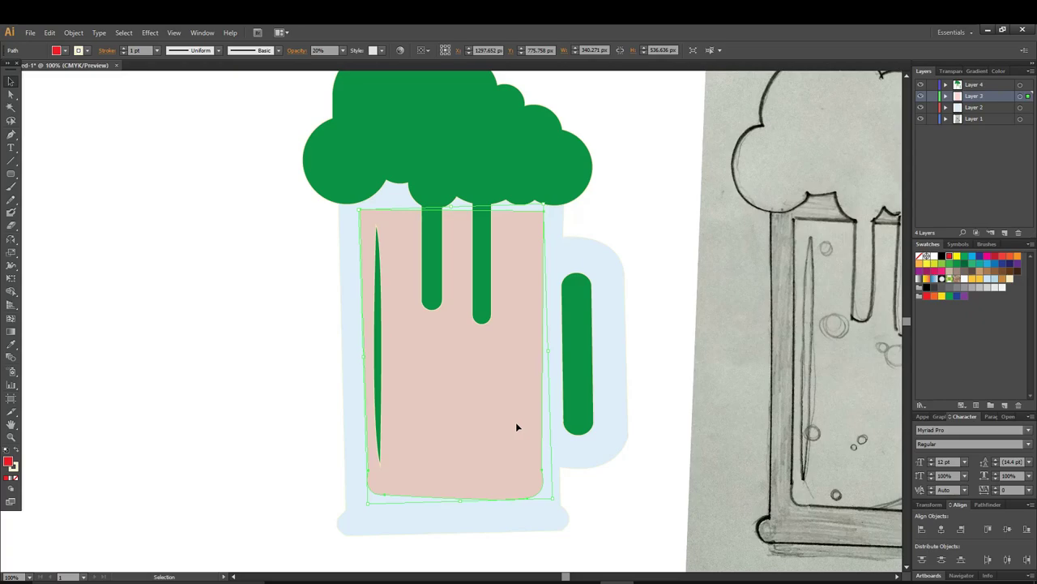
key("Delete")
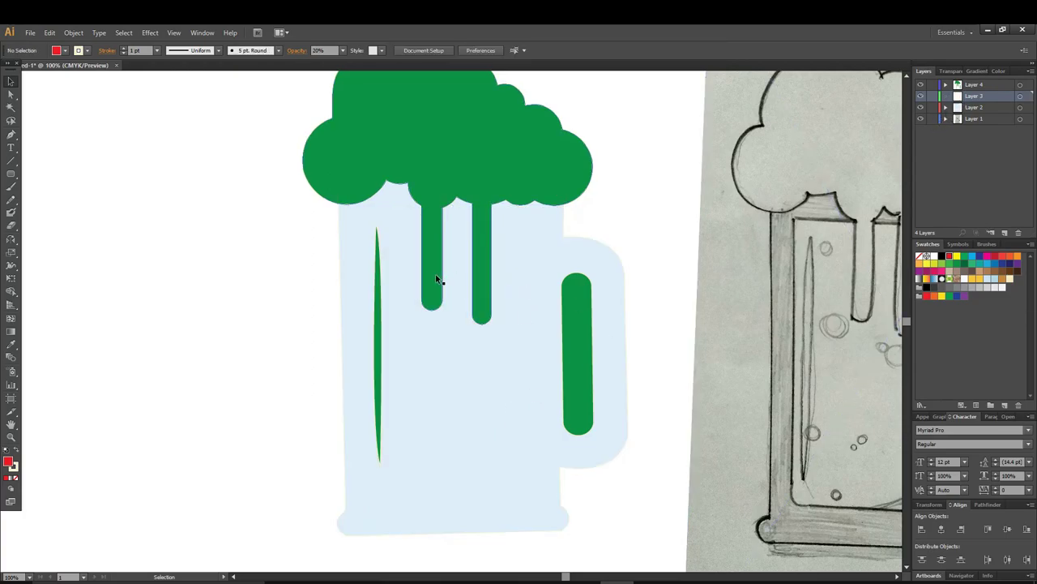
left_click(981, 109)
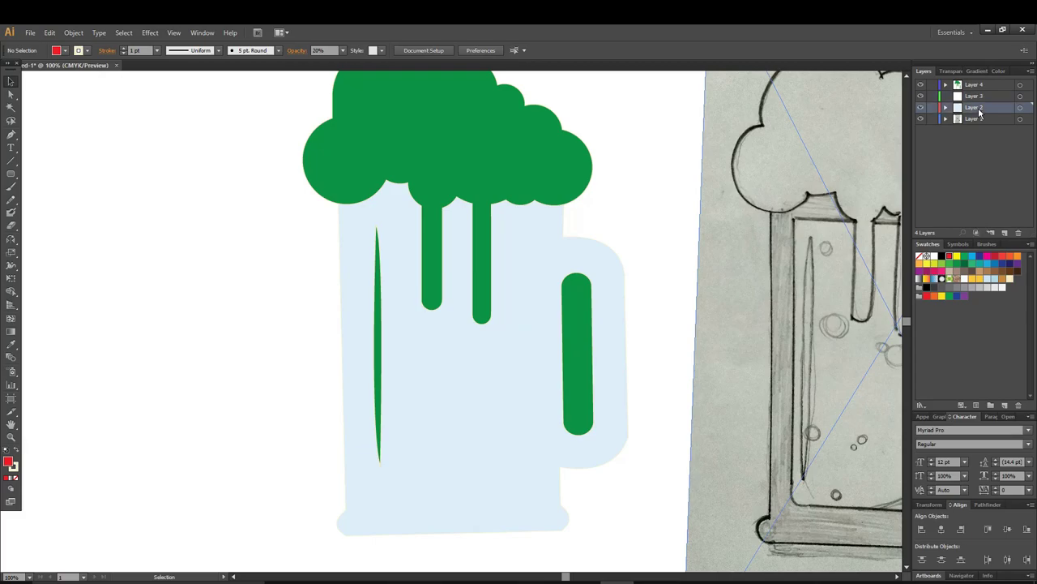
left_click(921, 108)
left_click(974, 97)
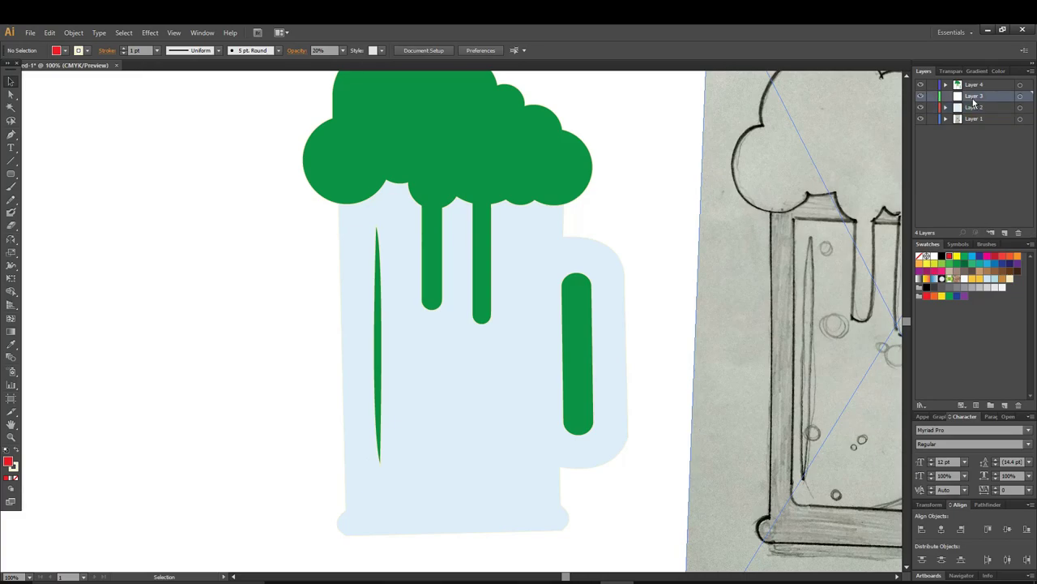
left_click(12, 174)
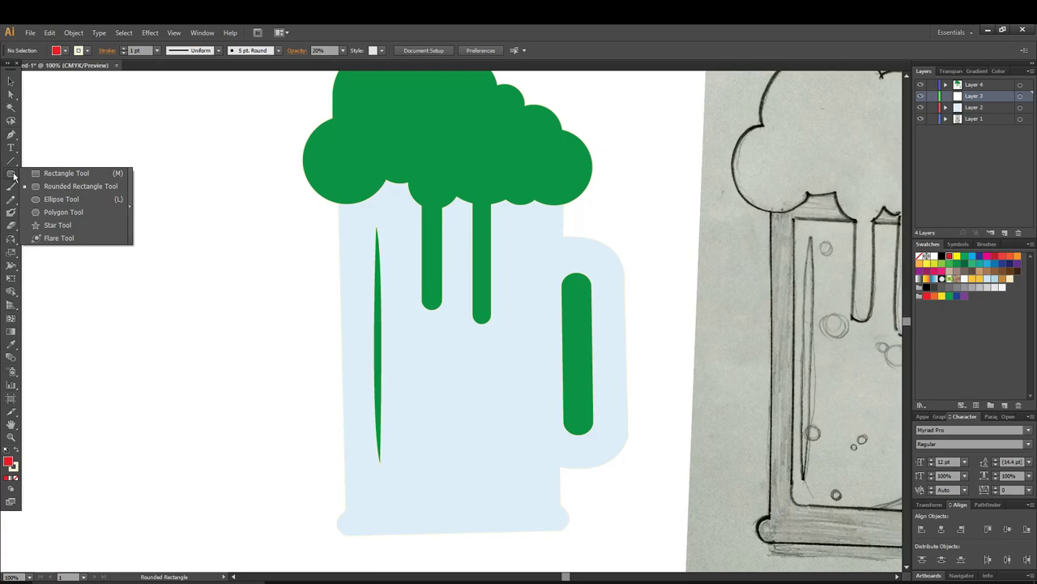
Draw a red rectangle sized to fill the mug's interior as beer
left_click(14, 175)
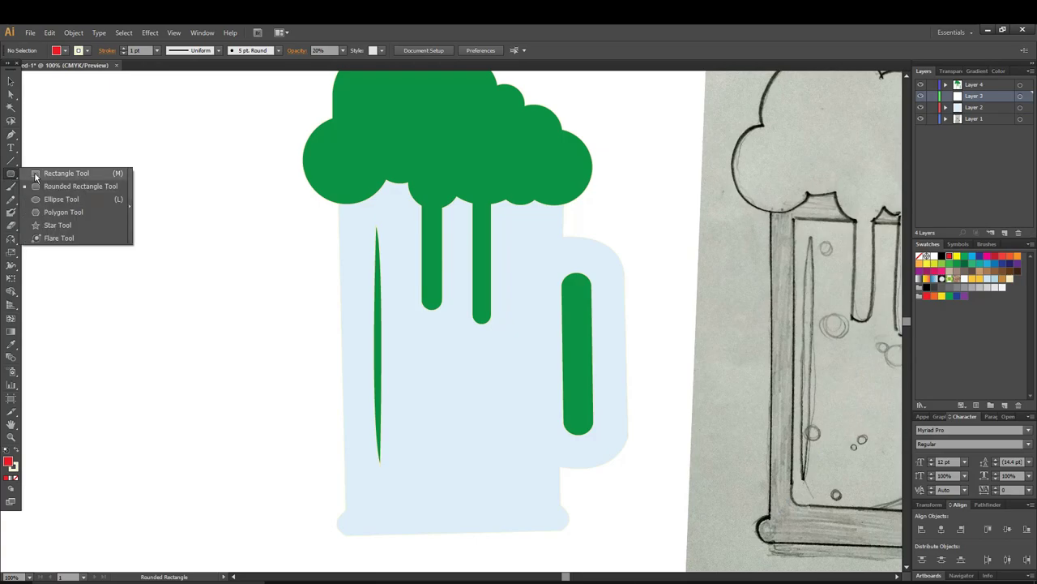
left_click_drag(12, 176, 47, 177)
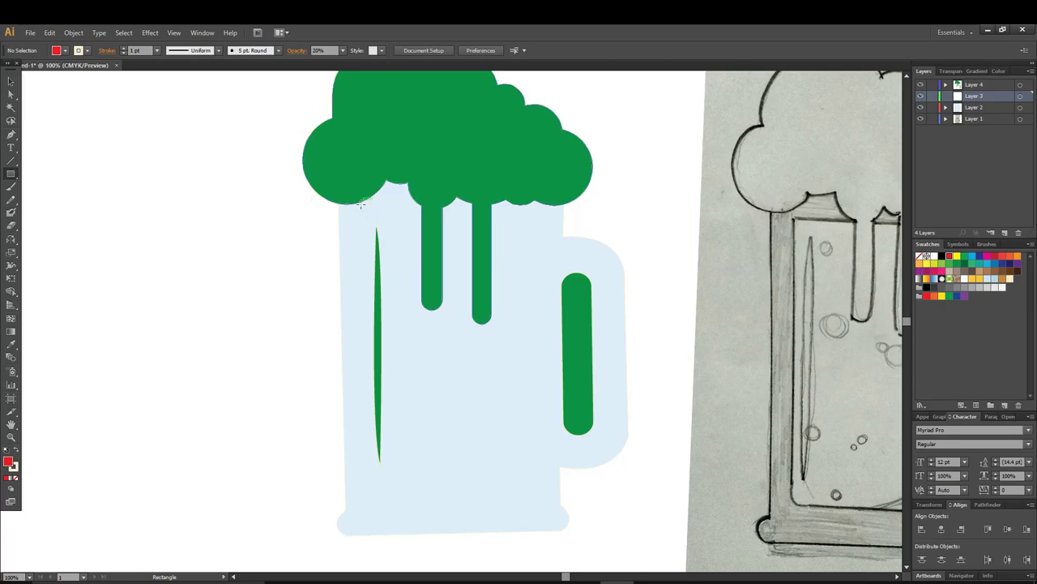
left_click_drag(361, 204, 512, 490)
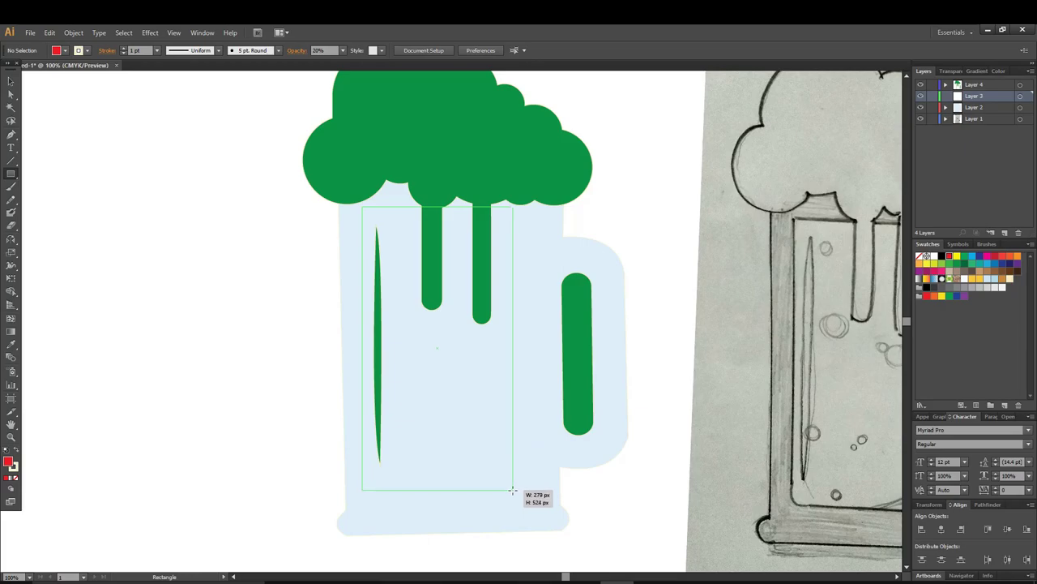
left_click_drag(512, 489, 543, 504)
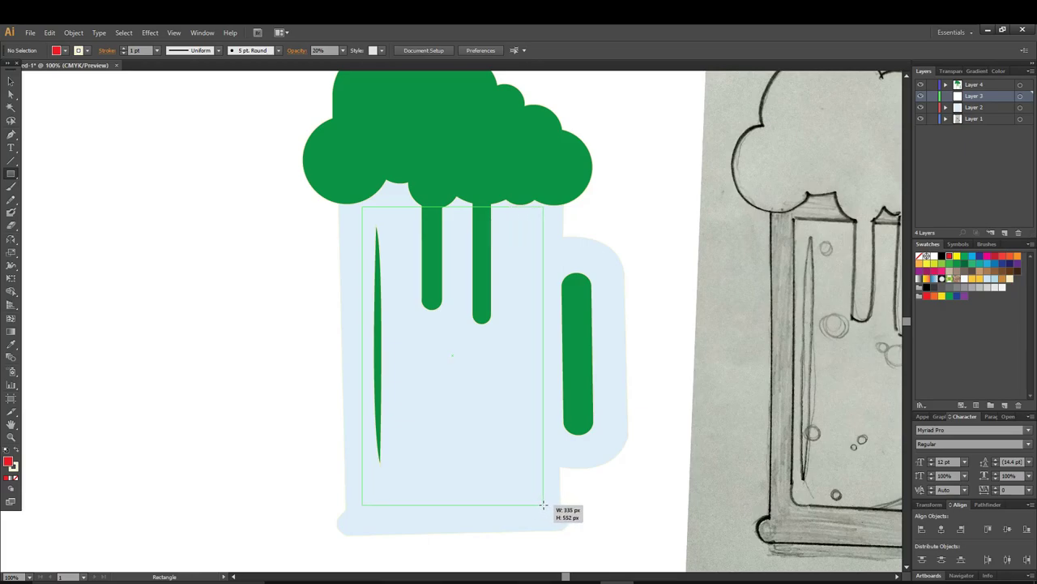
left_click_drag(543, 504, 543, 495)
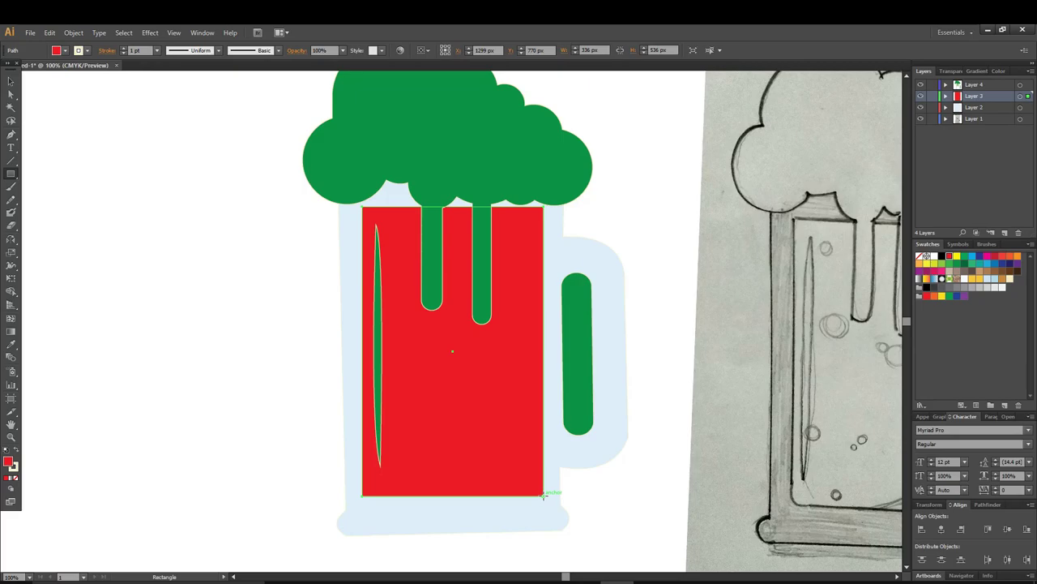
Draw a 68 px-tall rounded capsule across the beer's bottom and switch to Outline view
left_click_drag(10, 174, 25, 183)
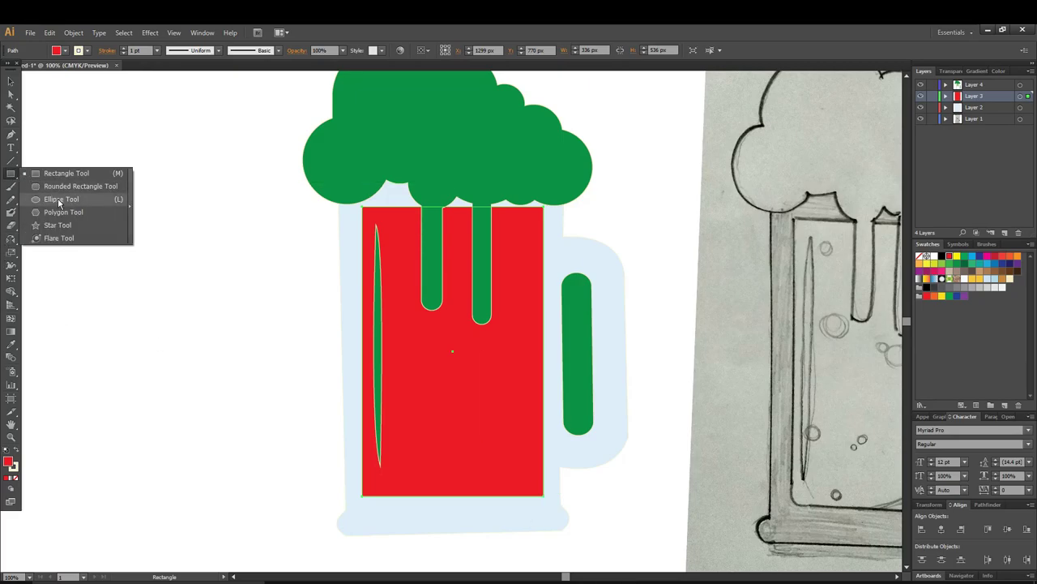
left_click_drag(59, 201, 73, 185)
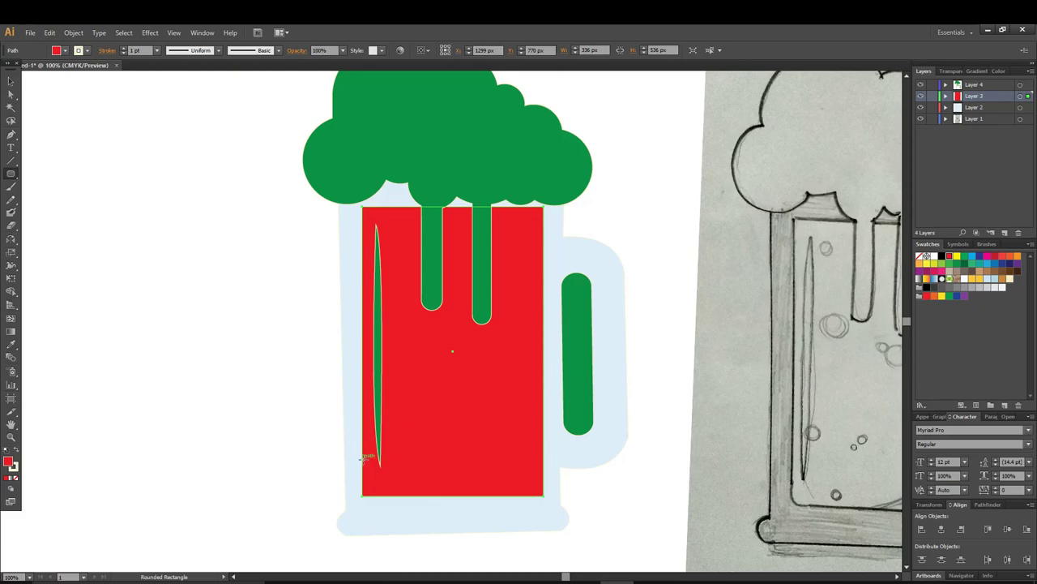
left_click_drag(362, 459, 543, 496)
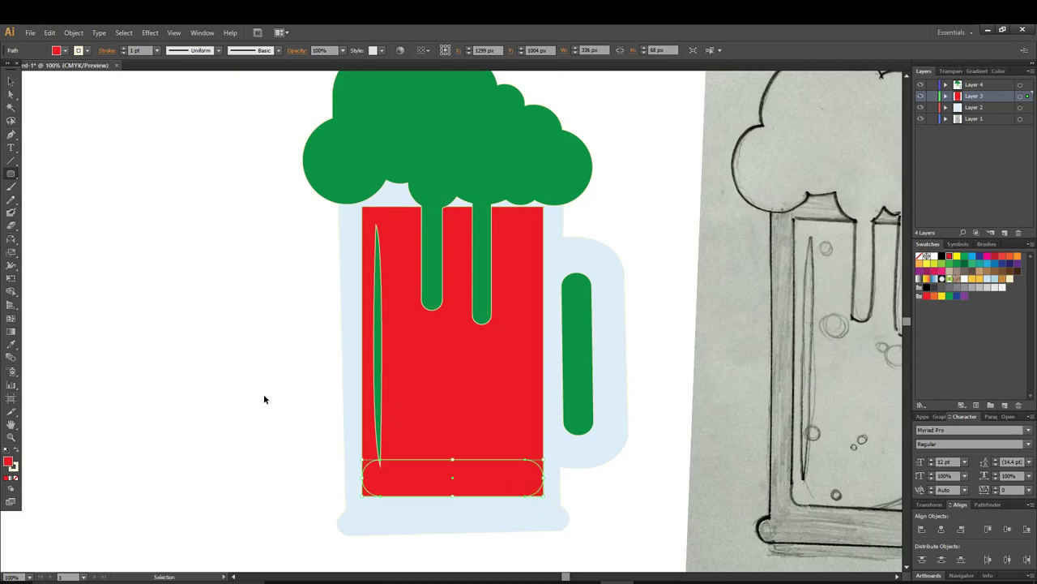
key("ctrl+y")
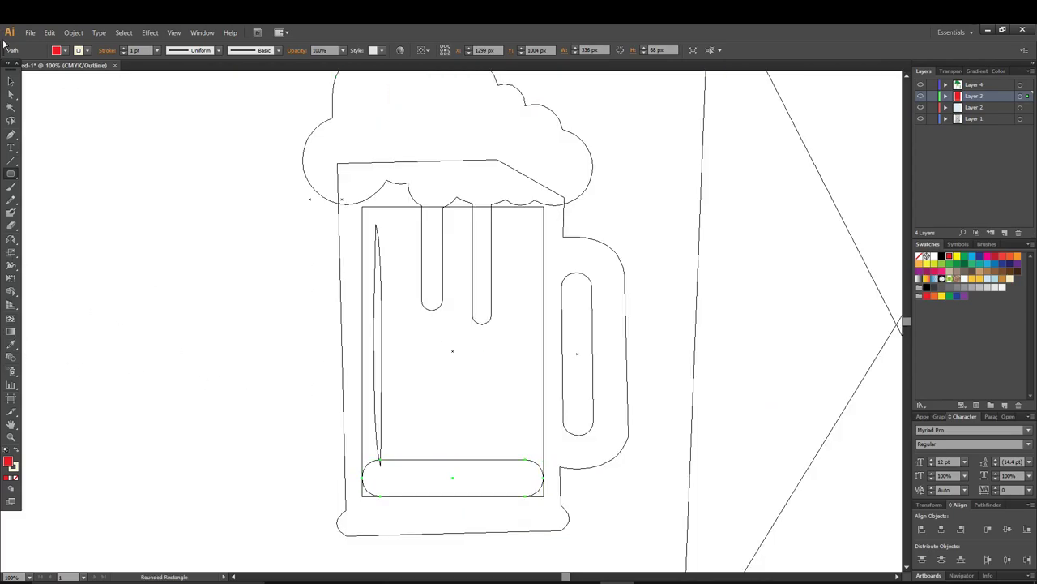
Select the beer rectangle and capsule paths, then lock Layers 2 and 1
key("v")
key("a")
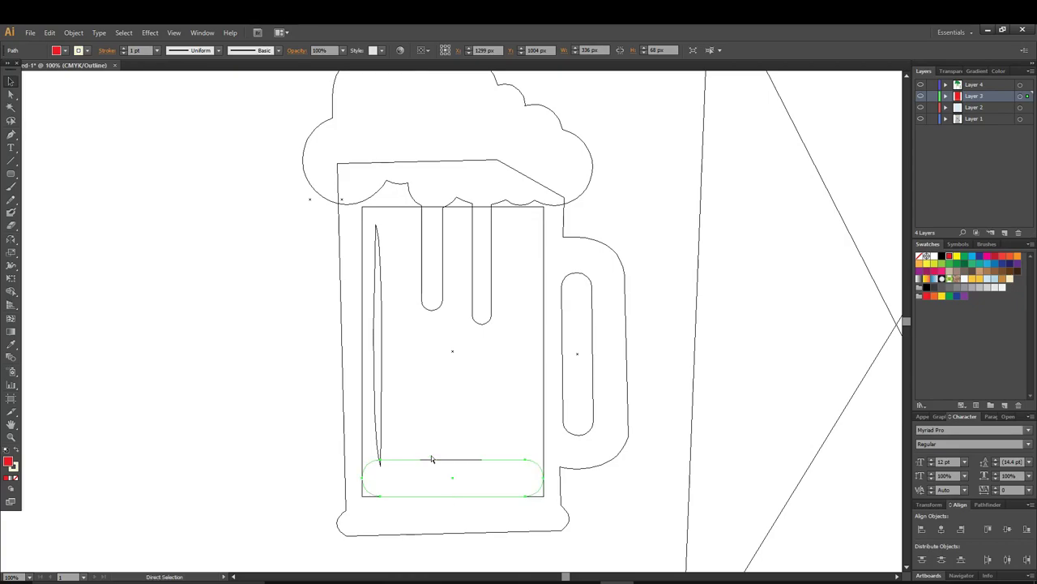
left_click(545, 362)
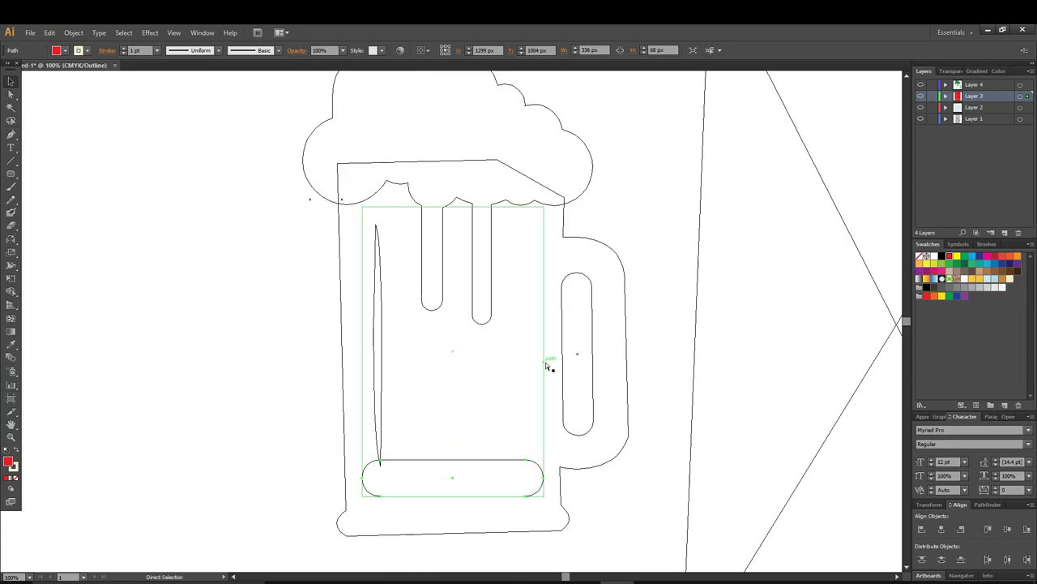
left_click(496, 461)
key("v")
left_click(544, 409)
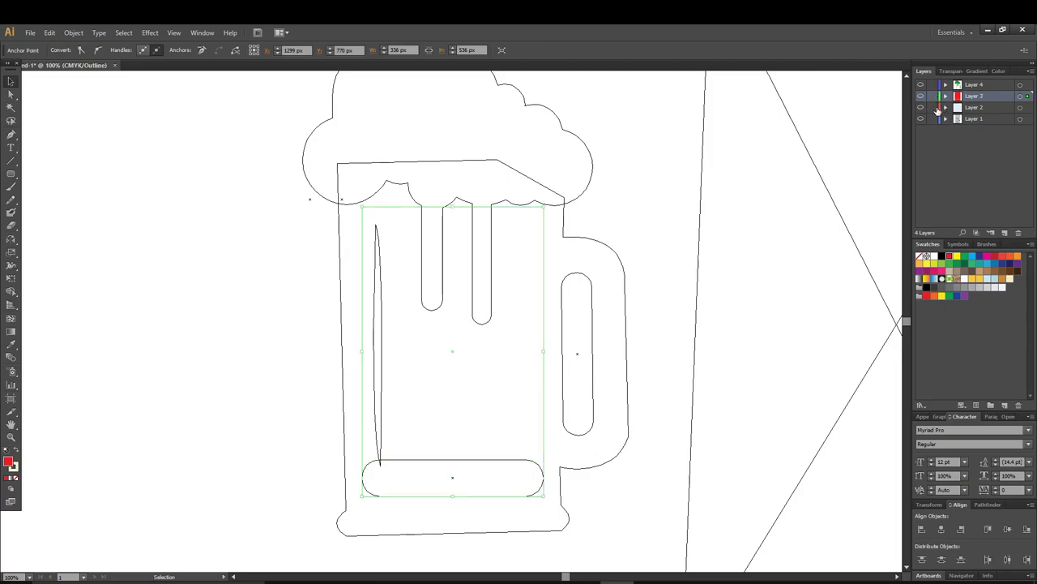
left_click(932, 107)
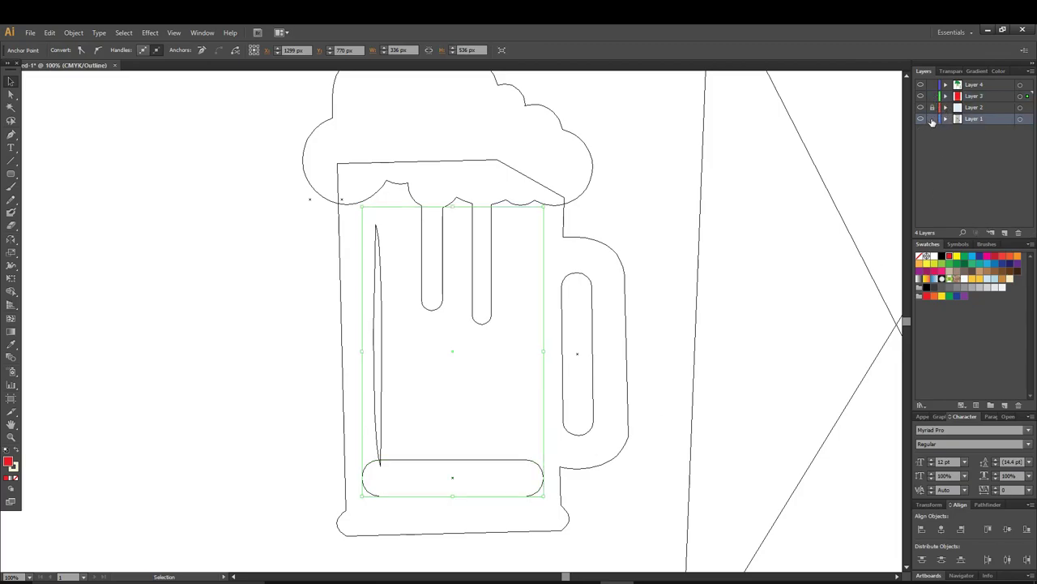
left_click(933, 118)
Marquee-select the beer rectangle and capsule and merge them with Shape Builder
left_click(611, 525)
left_click(421, 428)
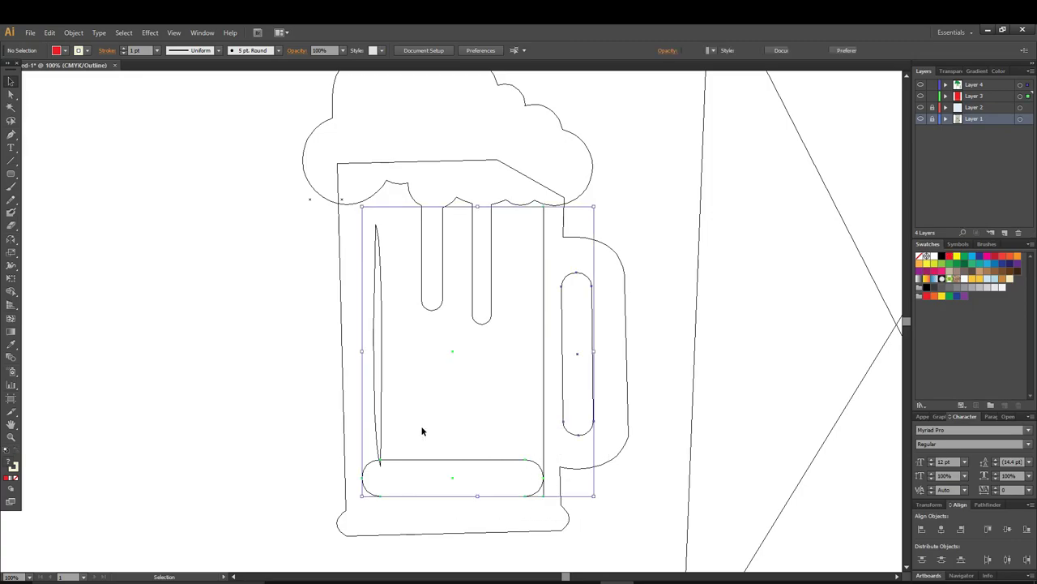
left_click(491, 526)
left_click_drag(492, 523, 428, 432)
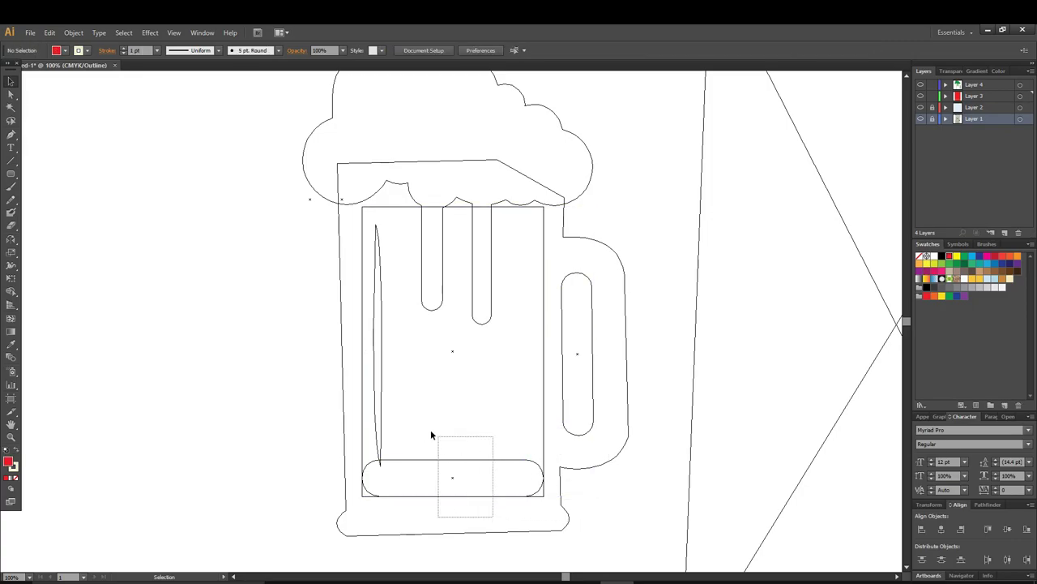
key("a")
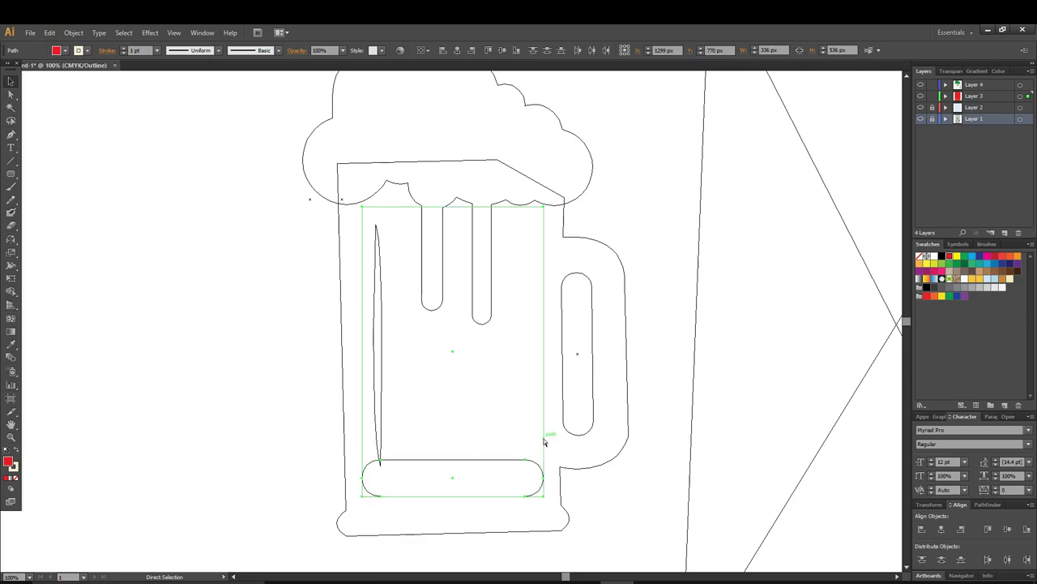
key("v")
left_click(11, 291)
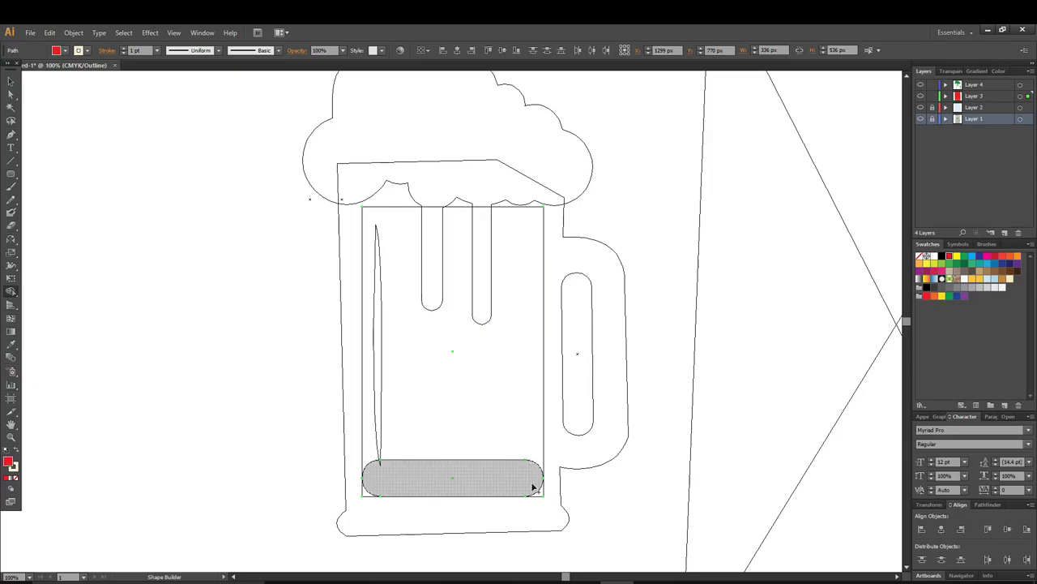
left_click_drag(520, 445, 510, 478)
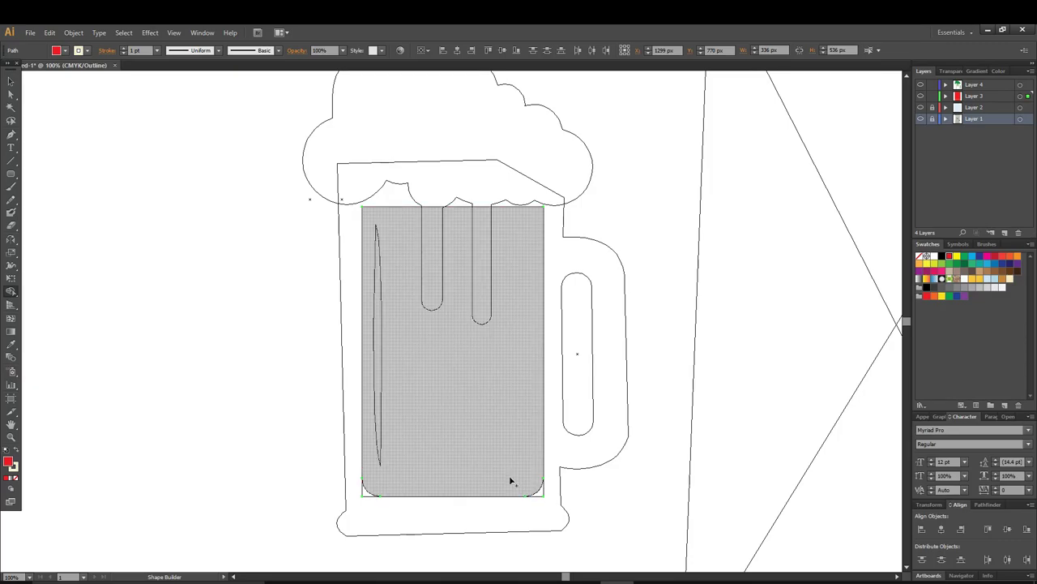
Check the leftover bottom-left corner piece, lock Layer 2, and return to full-colour Preview
left_click(10, 81)
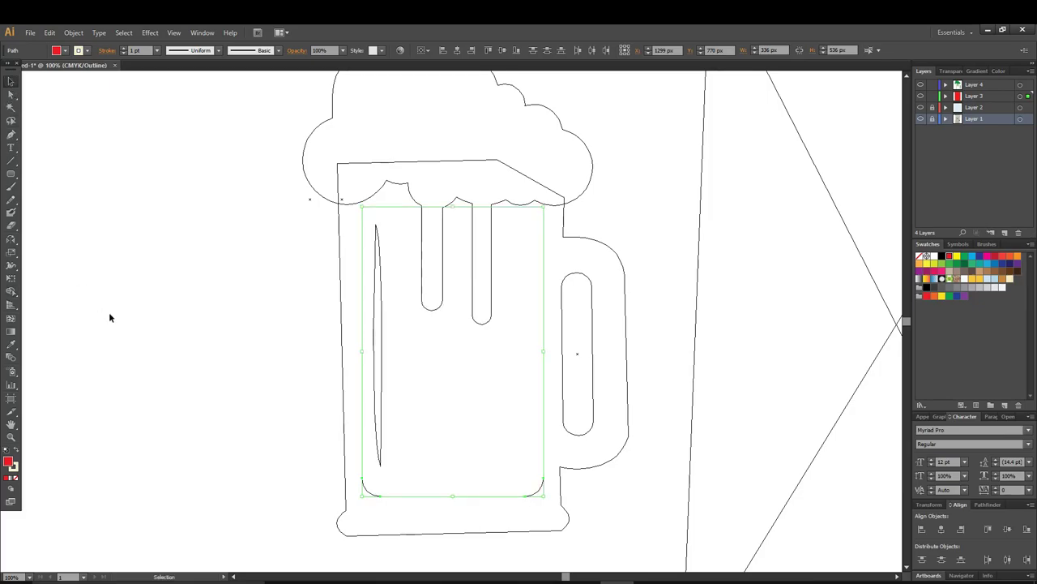
key("a")
left_click(363, 496)
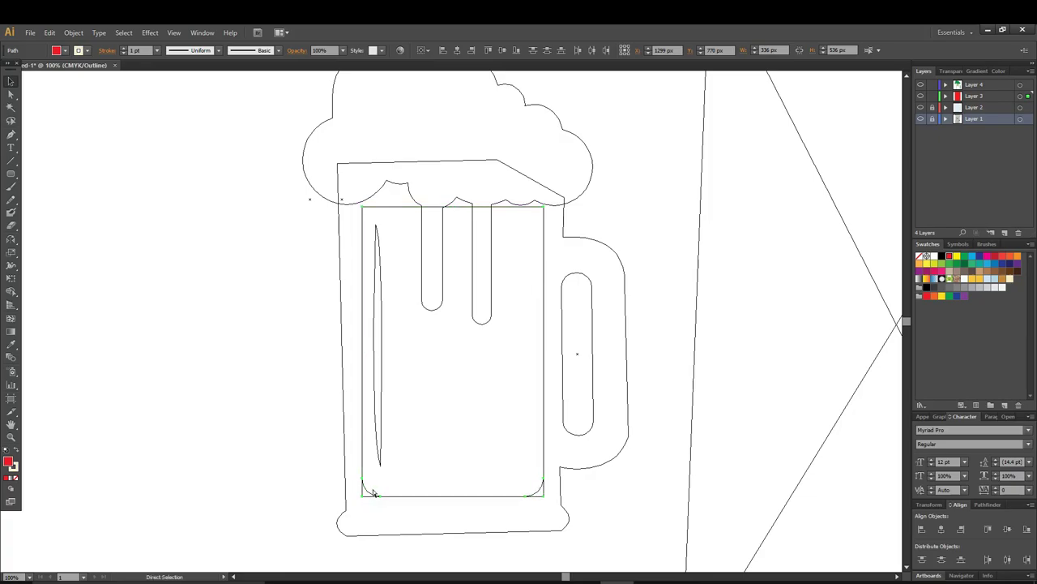
key("v")
left_click(376, 495)
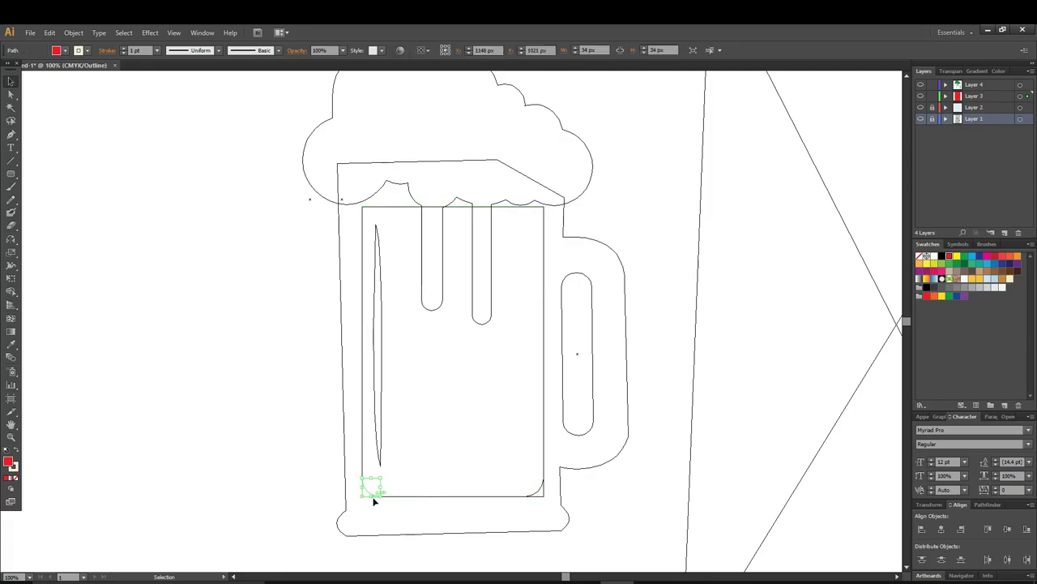
left_click(367, 501)
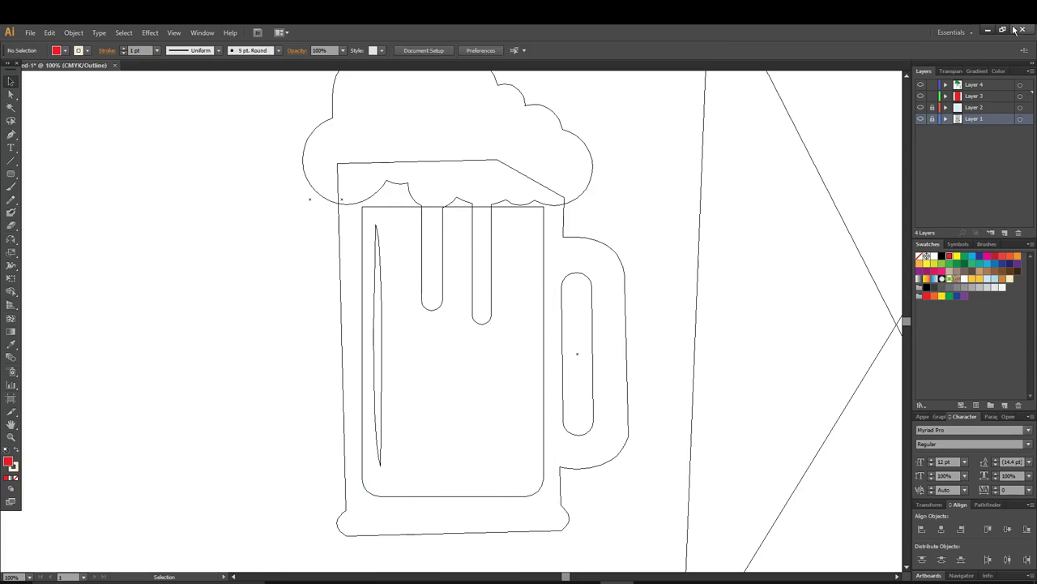
left_click(933, 108)
key("ctrl+y")
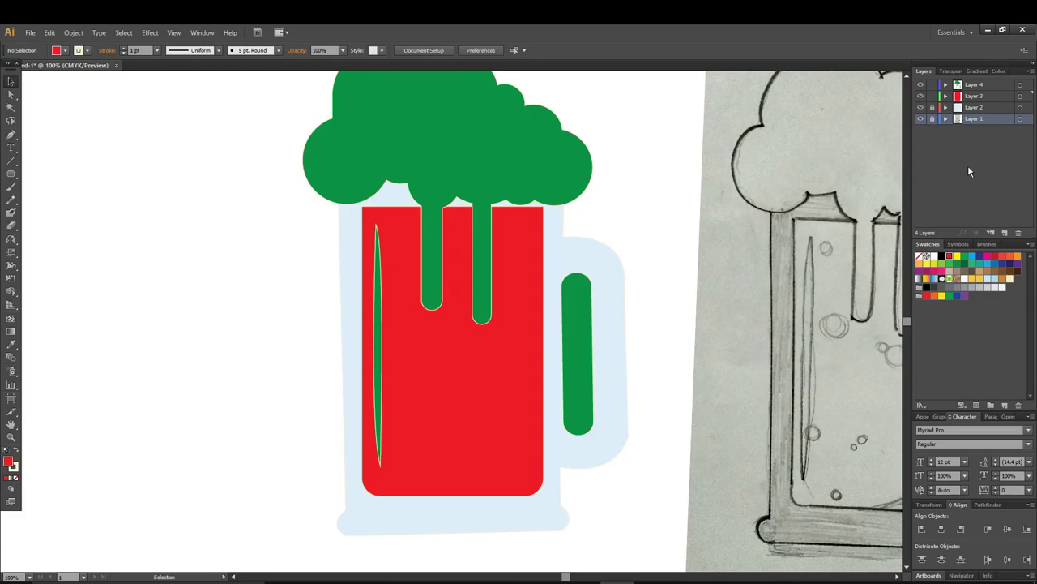
Unlock the layers and convert the light-blue mug outline's bottom-right corner anchor
left_click(932, 118)
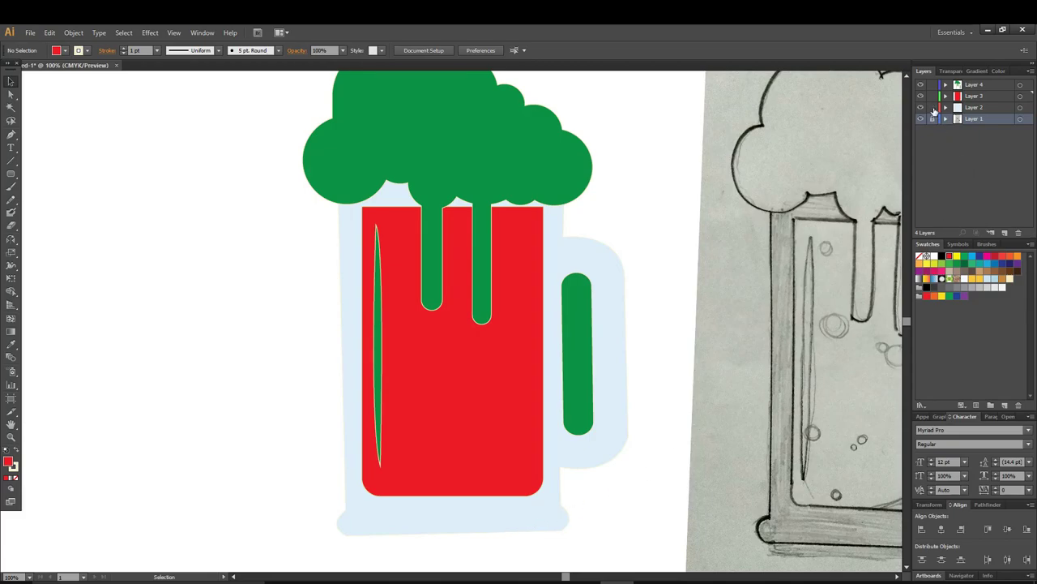
left_click(533, 535)
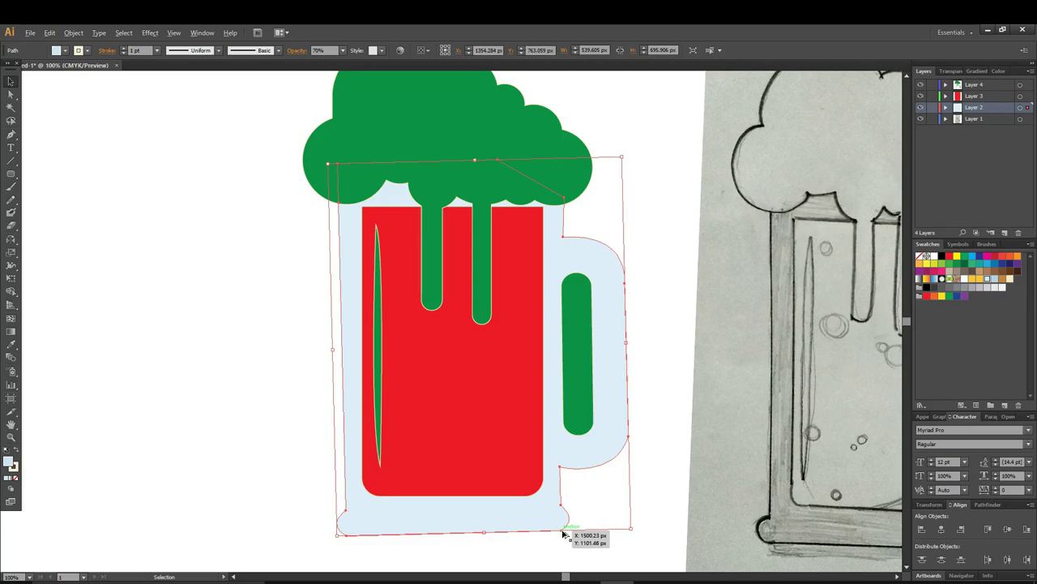
key("shift+c")
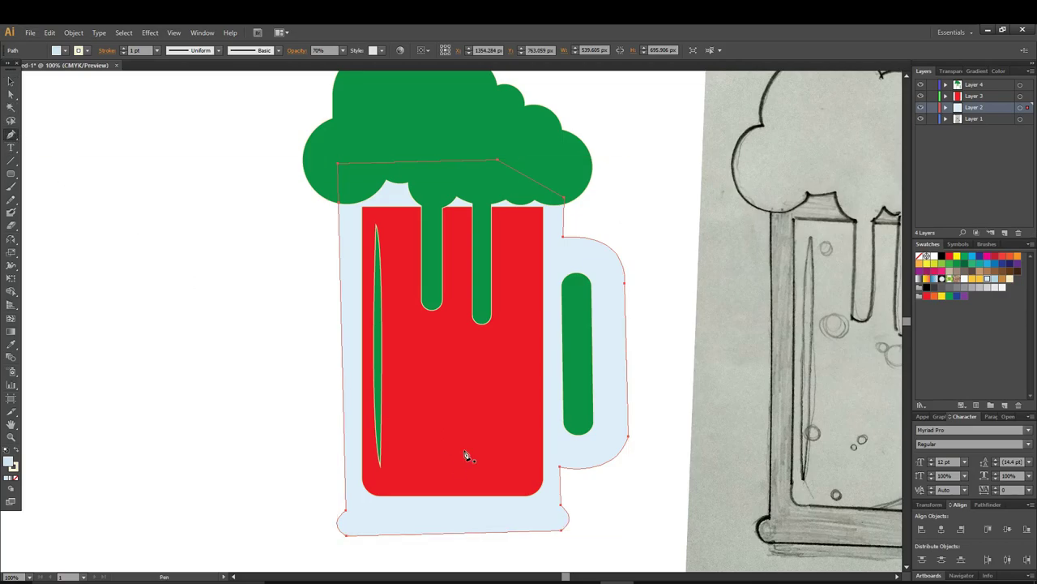
left_click_drag(560, 530, 567, 527)
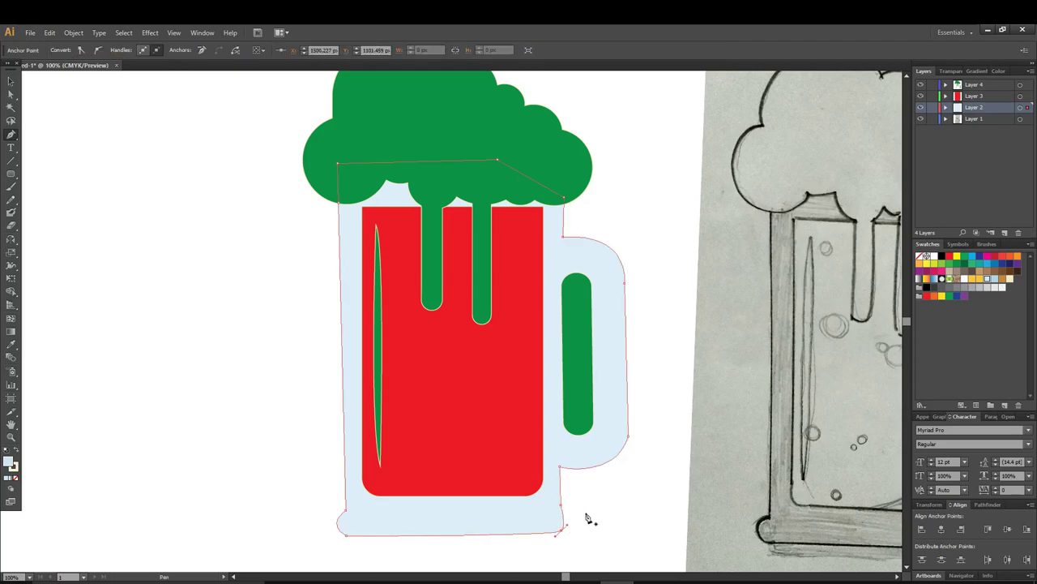
left_click(11, 81)
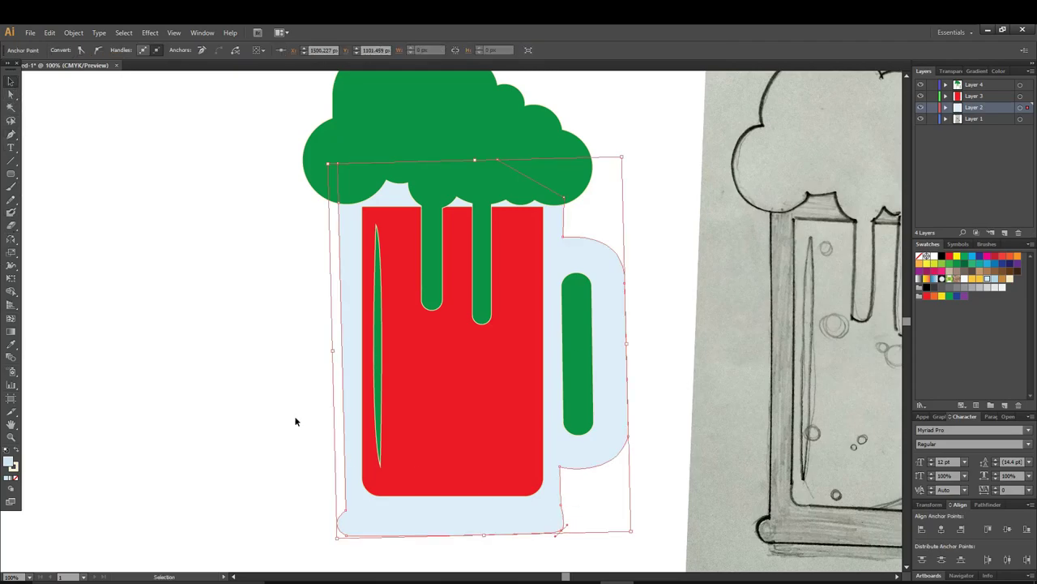
Delete the light-blue mug outline and drag the sketch photo to the left
left_click(577, 543)
left_click(562, 534)
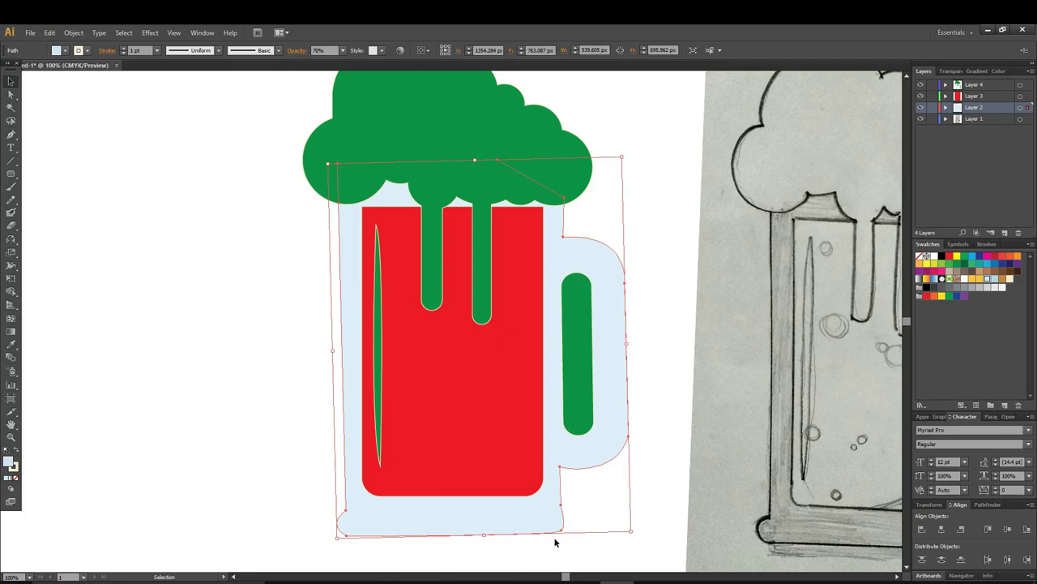
left_click(545, 555)
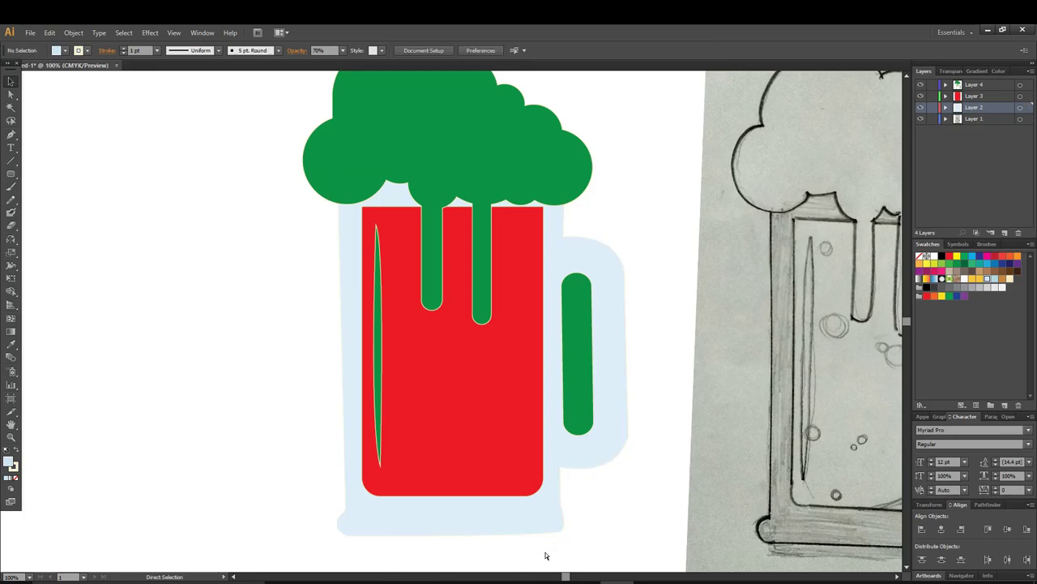
key("ctrl+z")
key("ctrl+z")
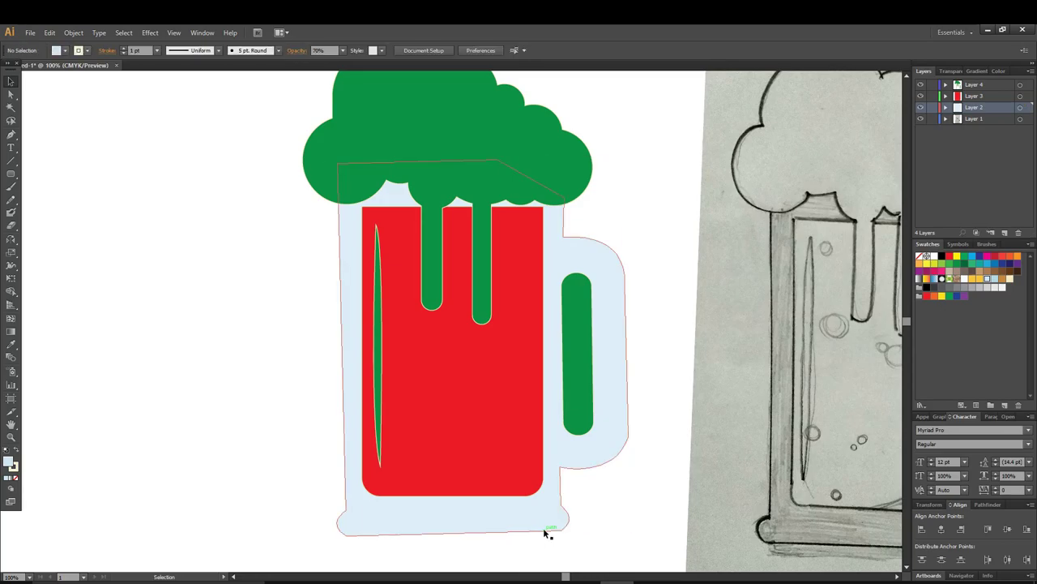
left_click(545, 529)
key("Delete")
left_click_drag(824, 421, 386, 451)
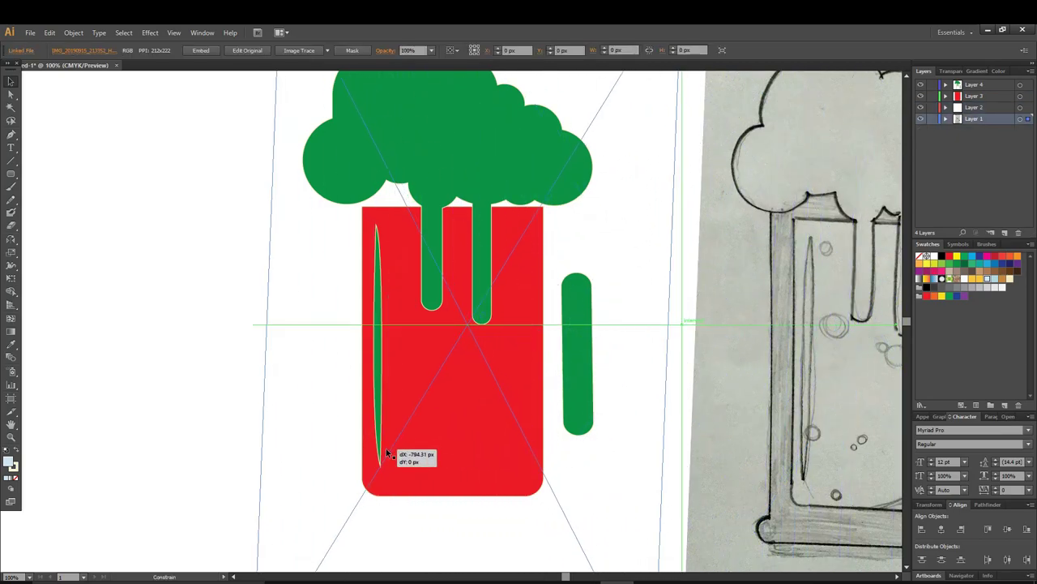
Reposition the sketch photo to the right of the mug artwork, then select the red beer rectangle
left_click(621, 474, "shift")
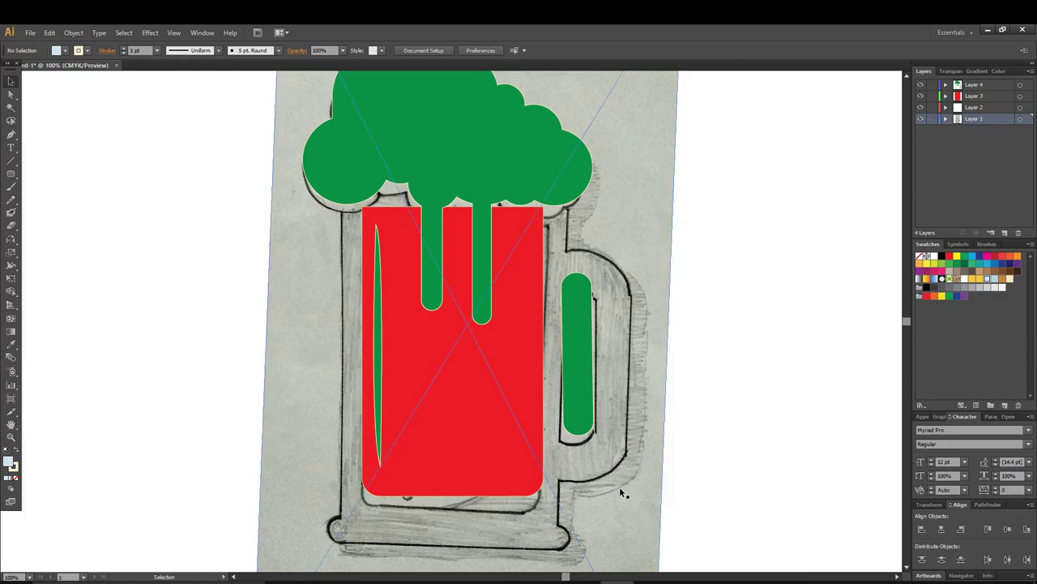
left_click_drag(619, 486, 792, 474)
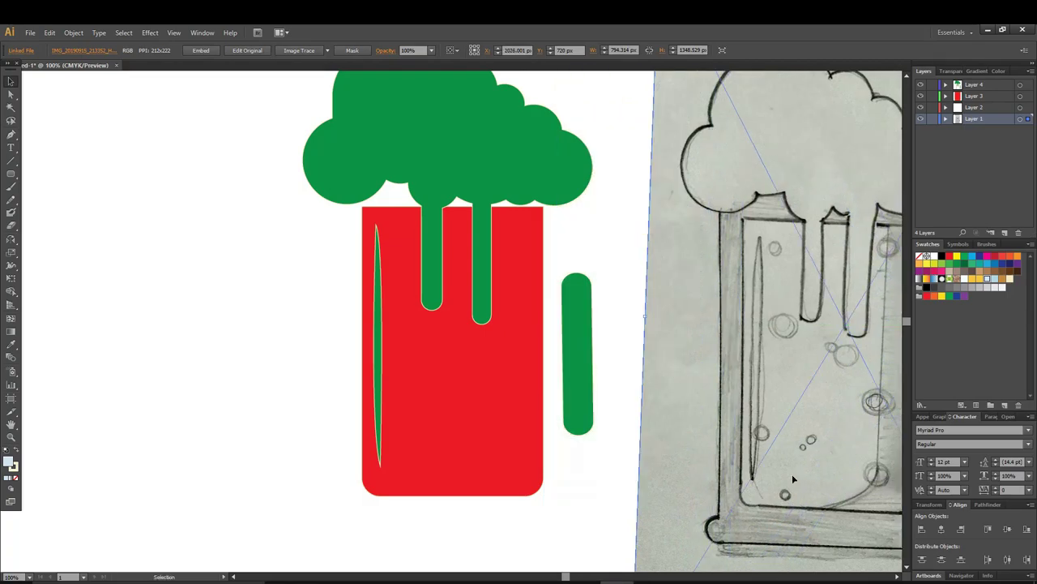
left_click_drag(565, 576, 572, 576)
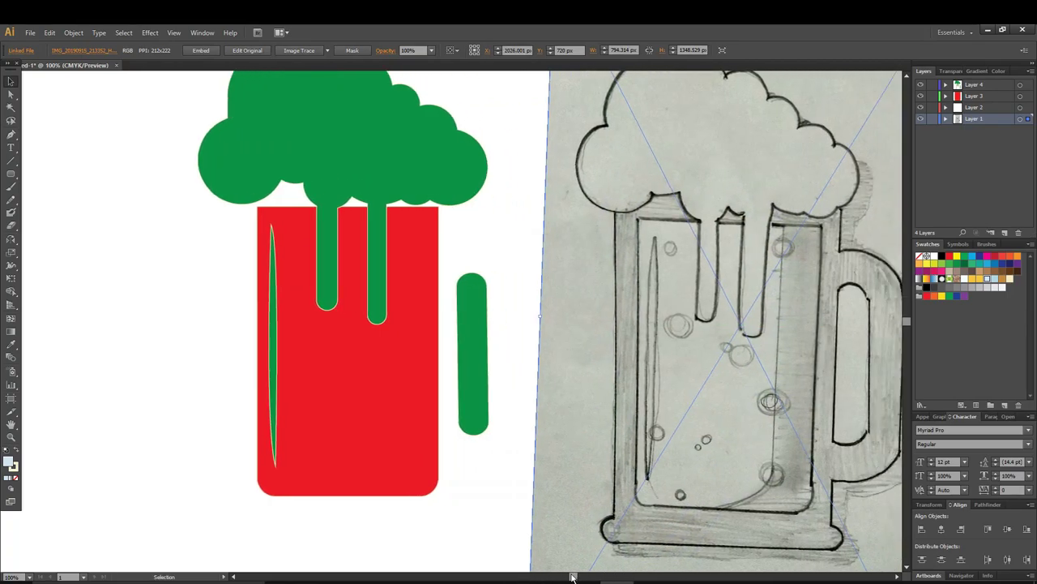
left_click(11, 136)
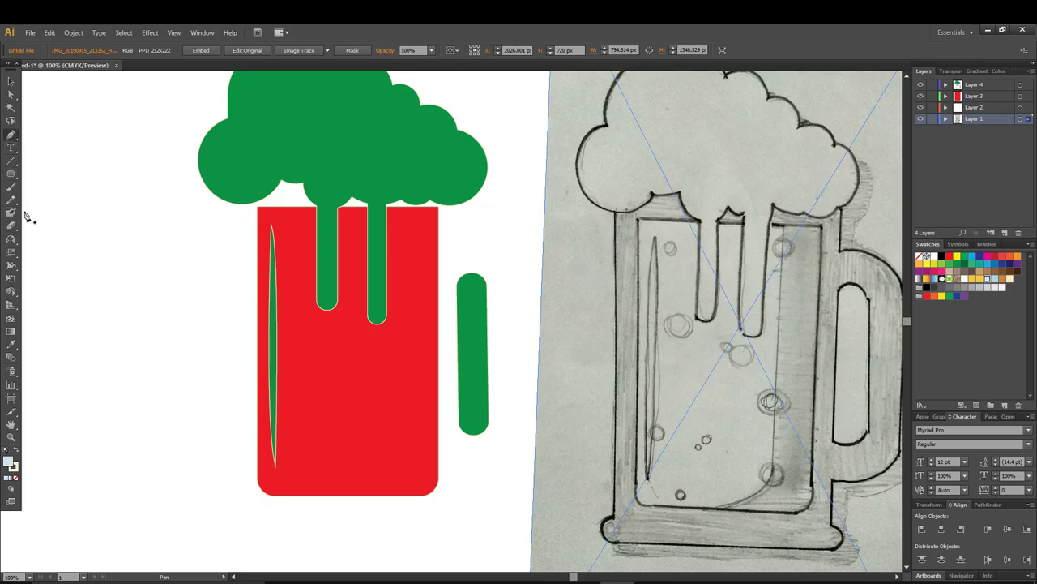
left_click(10, 81)
left_click(261, 226)
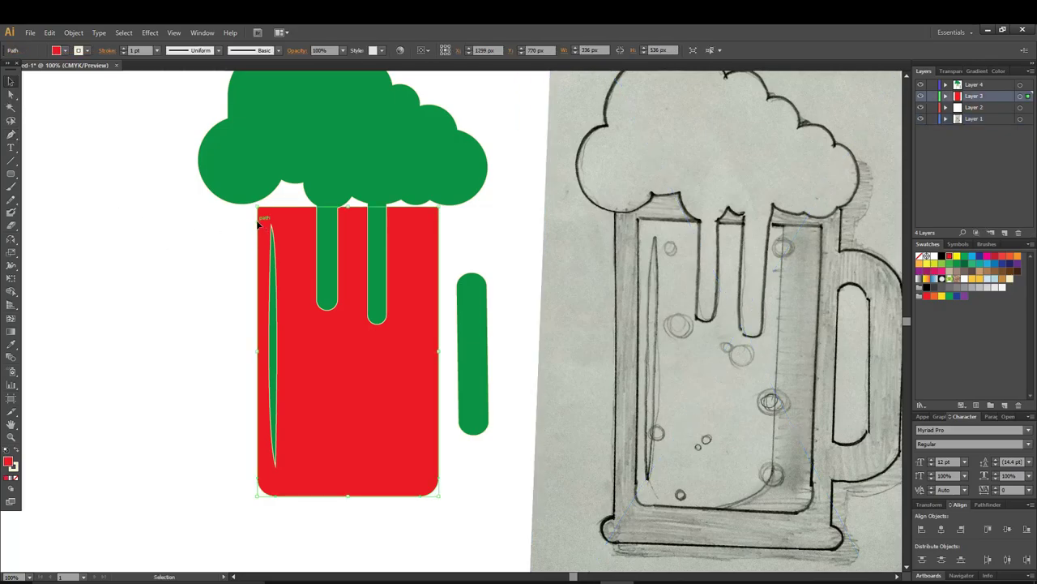
Paste an enlarged dark-blue copy of the red beer rectangle behind it as the mug body
left_click(30, 32)
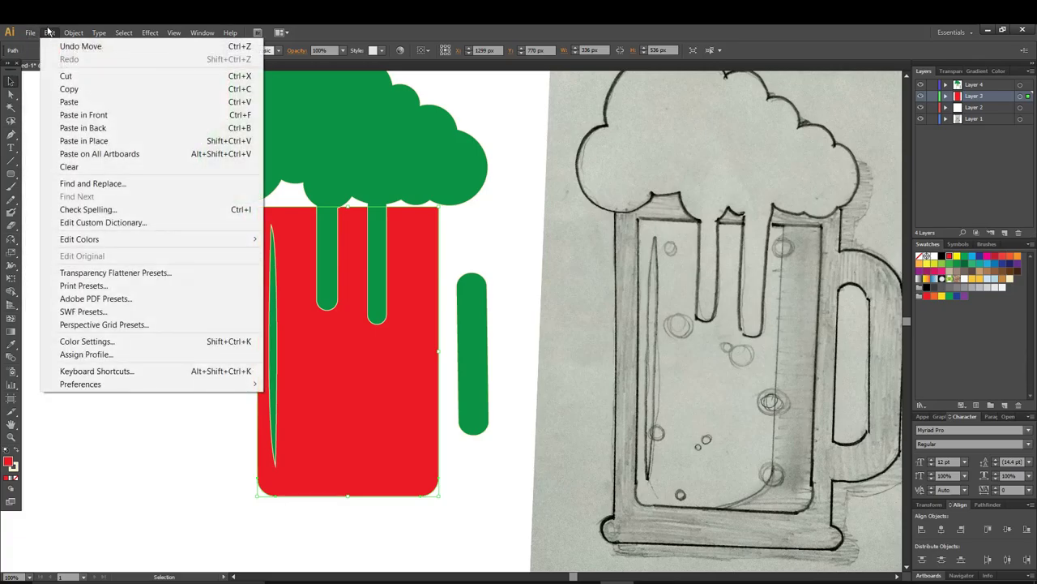
left_click(59, 88)
left_click(50, 32)
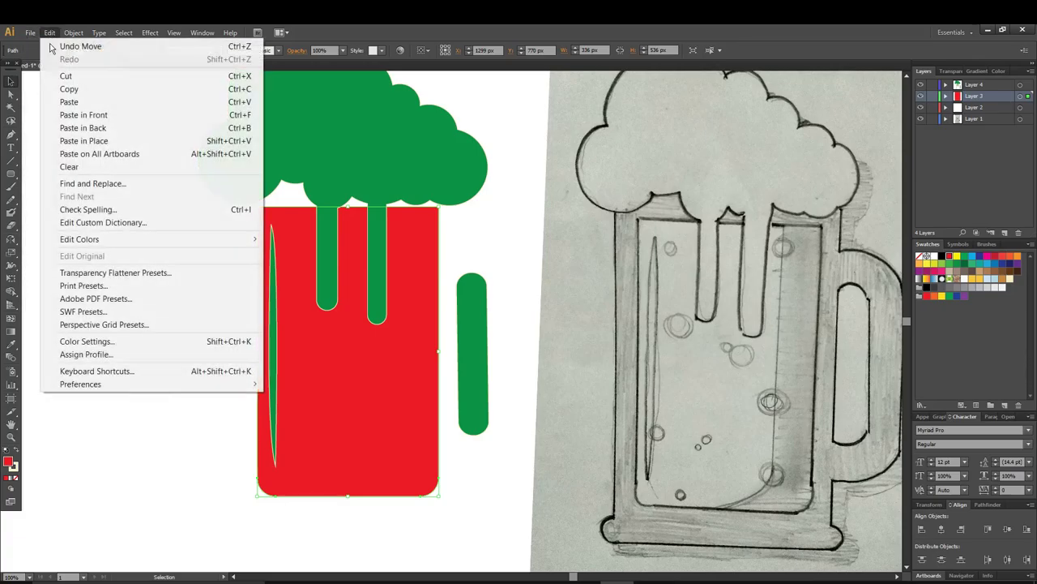
left_click(77, 113)
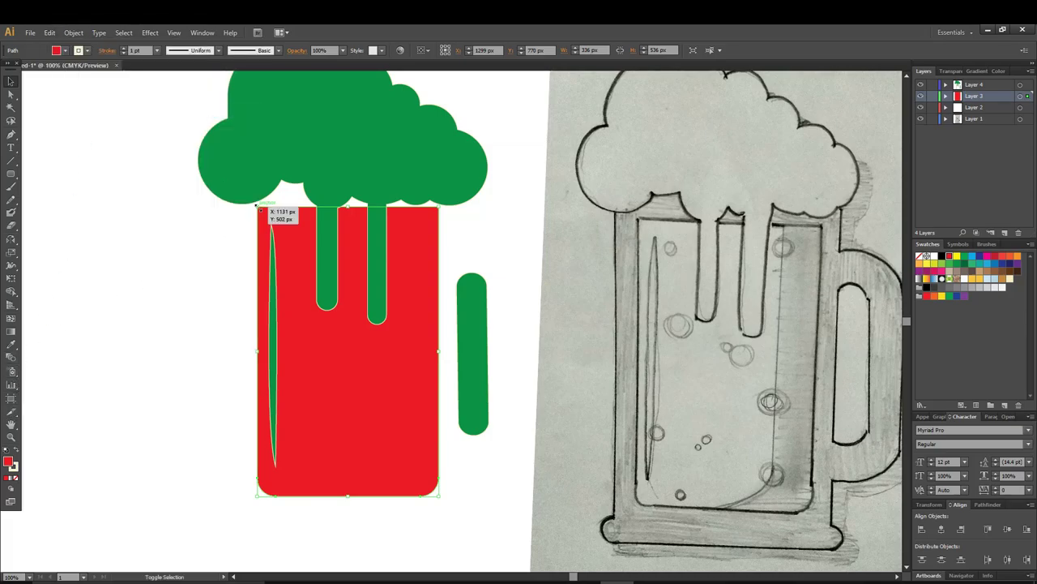
left_click_drag(258, 208, 203, 168)
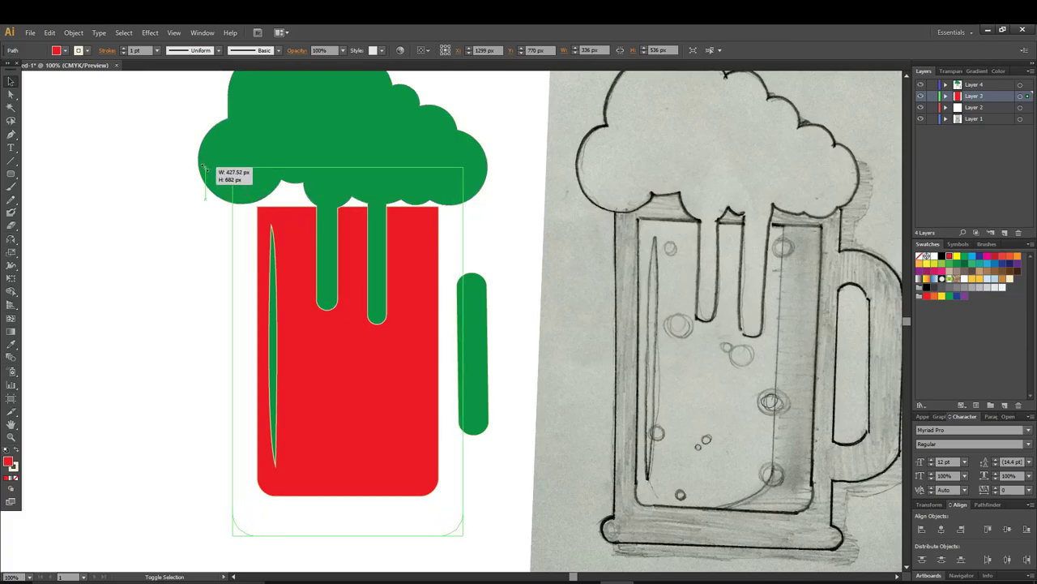
left_click_drag(203, 169, 214, 182)
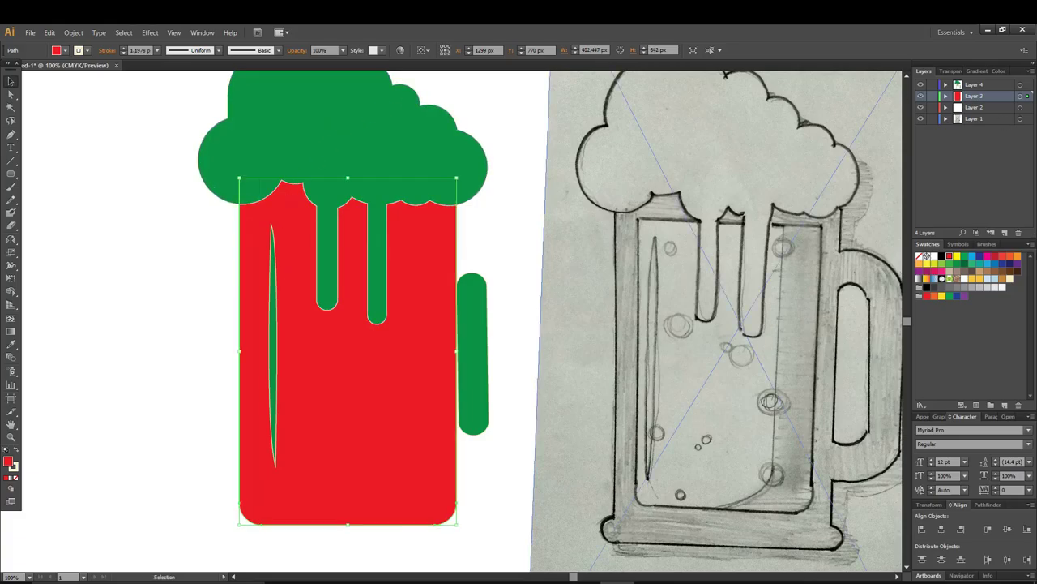
left_click(980, 257)
right_click(408, 250)
mouse_move(443, 416)
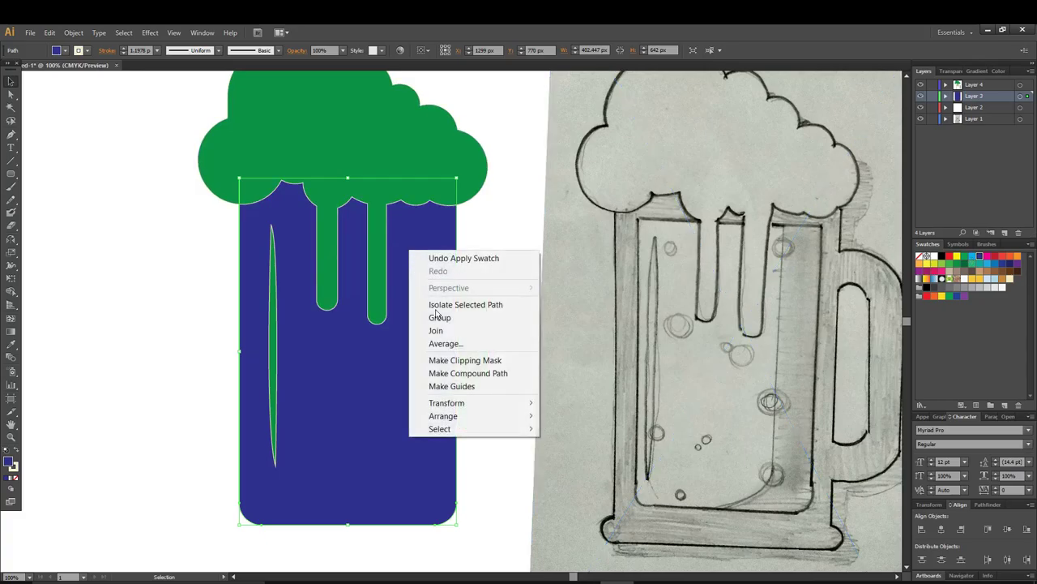
left_click(578, 444)
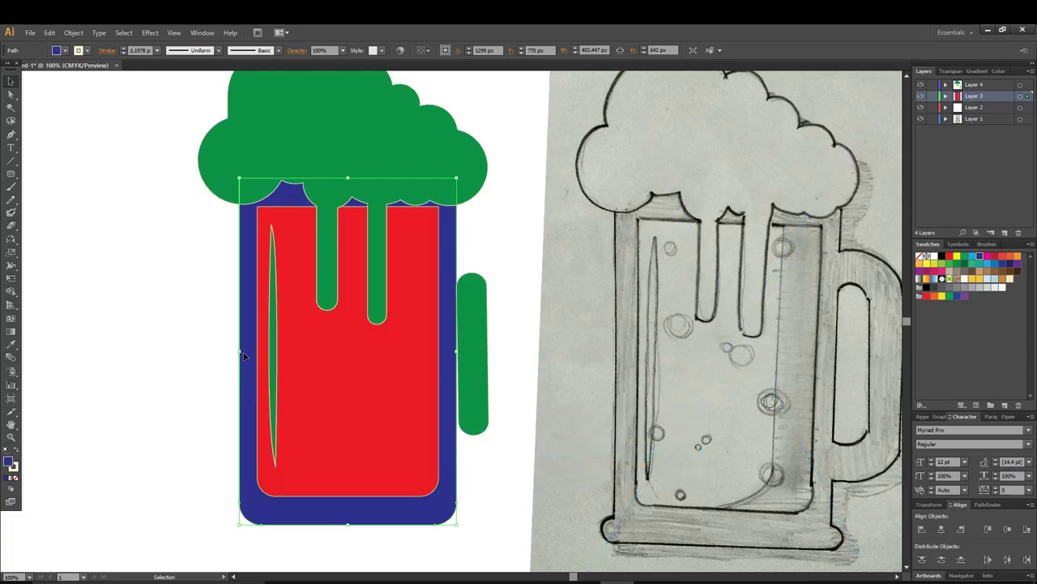
Adjust the blue body's left edge and move the green handle bar right against it
left_click_drag(240, 350, 230, 350)
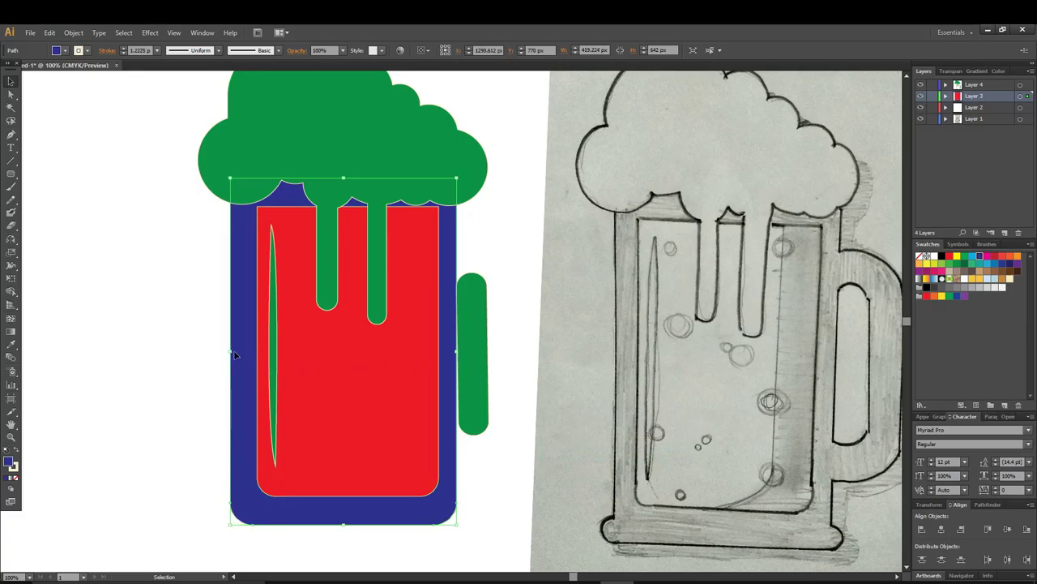
left_click_drag(232, 350, 237, 350)
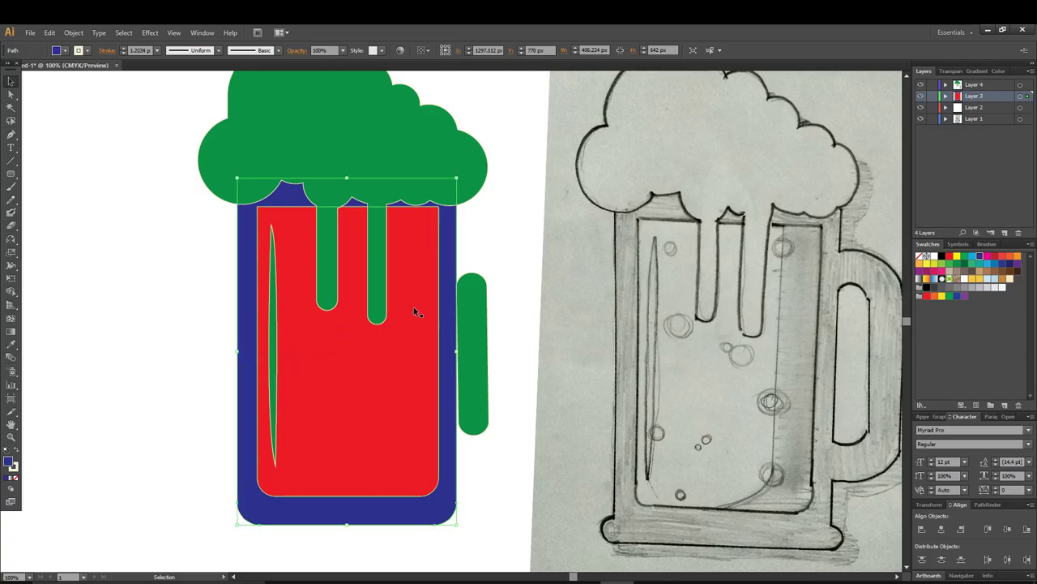
left_click(467, 295)
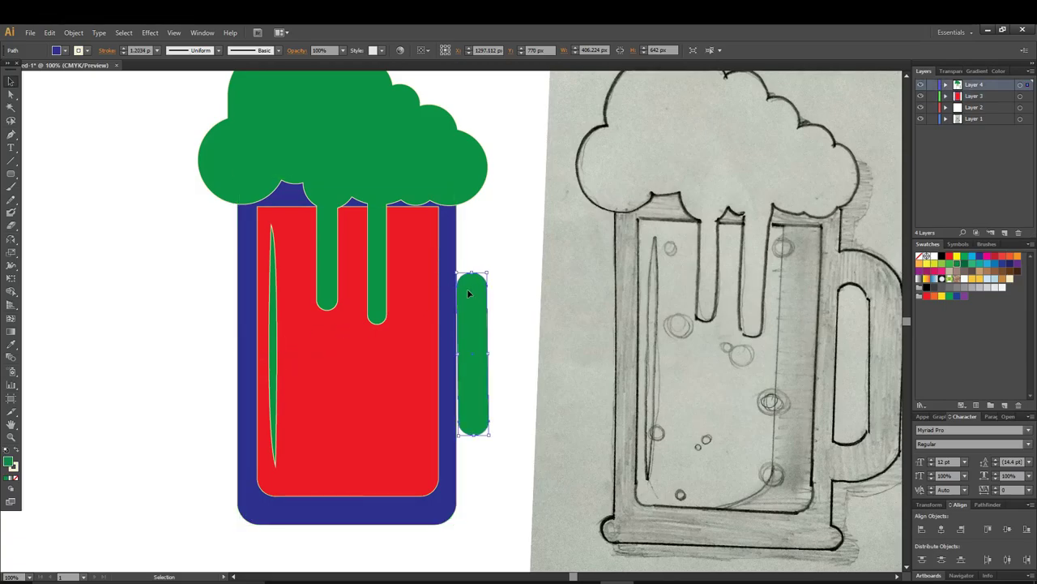
left_click_drag(487, 271, 492, 266)
left_click(498, 255)
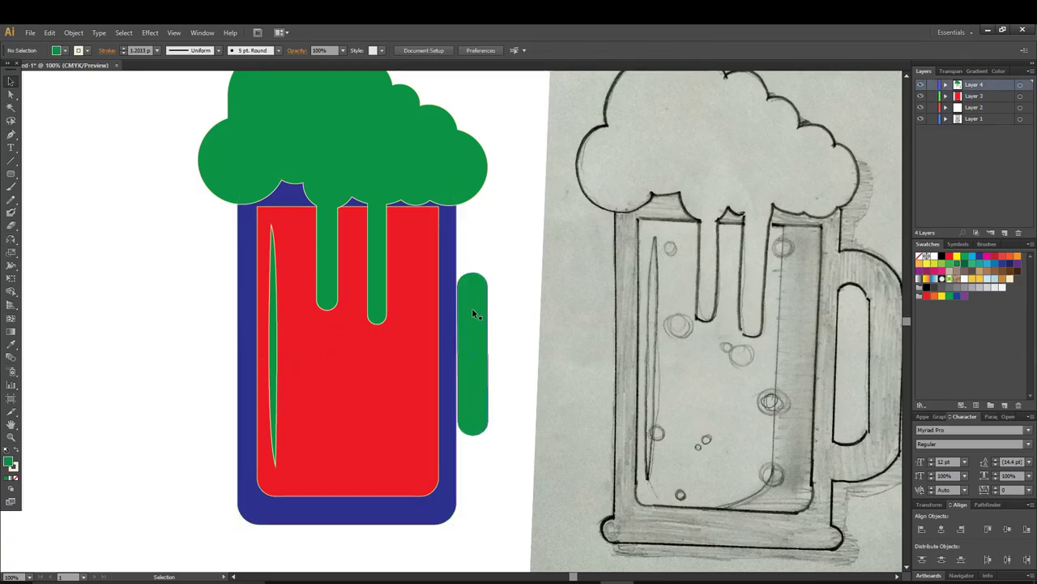
left_click_drag(473, 309, 480, 309)
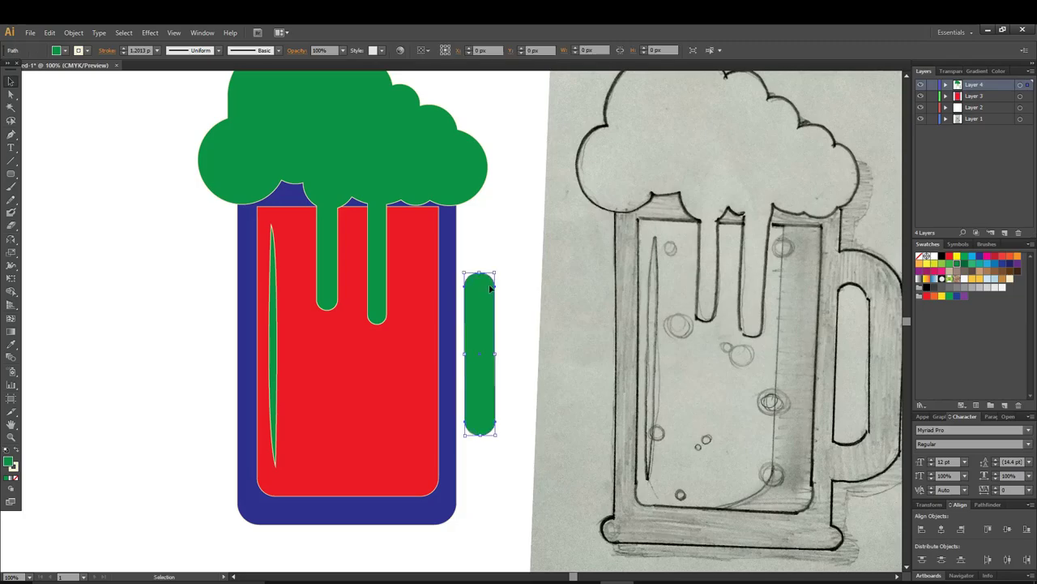
left_click(474, 270)
Widen the dark-blue mug body slightly on both sides
left_click(451, 273)
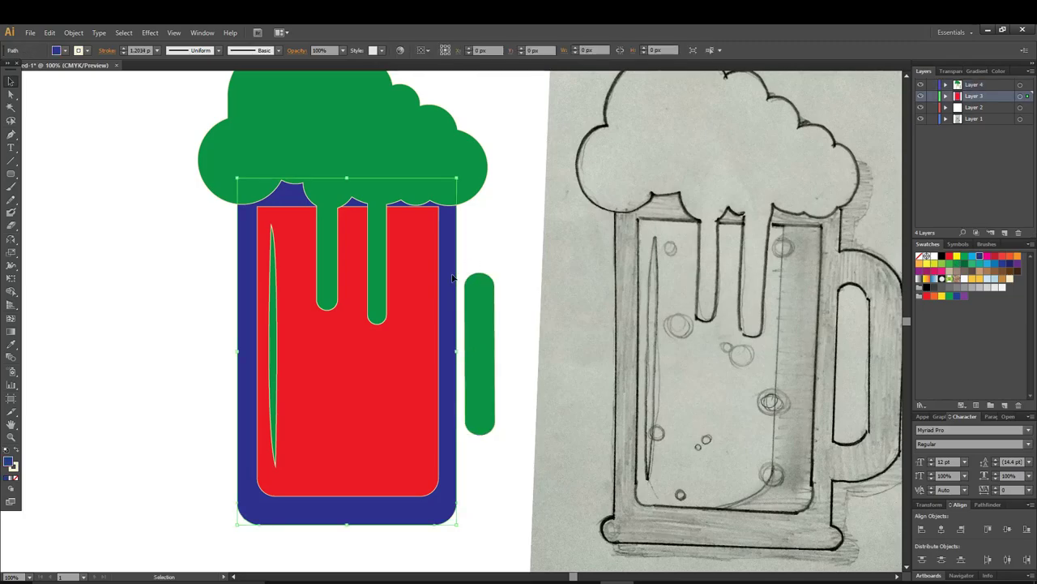
left_click_drag(457, 352, 464, 351)
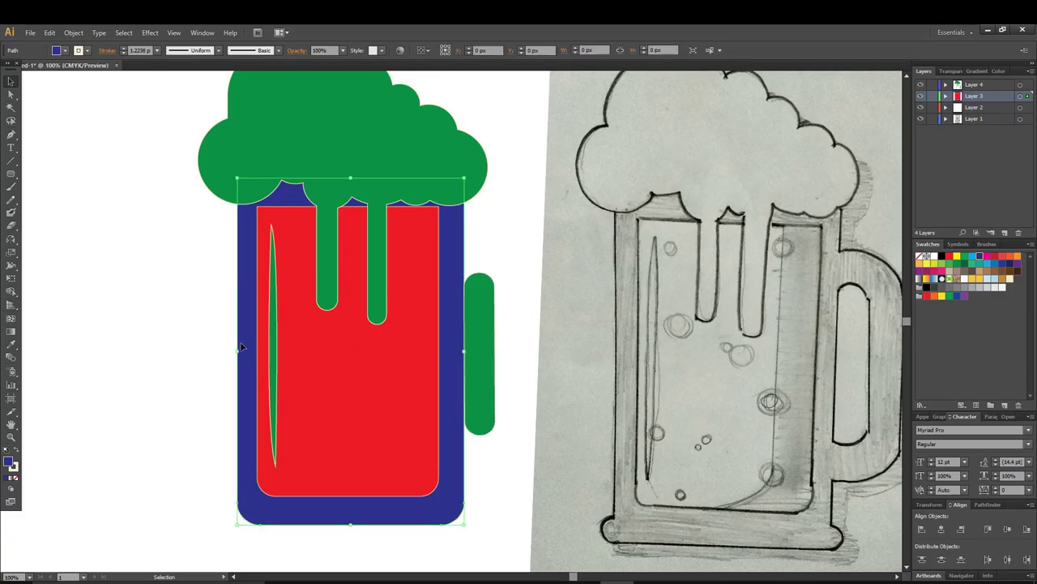
left_click_drag(237, 351, 234, 352)
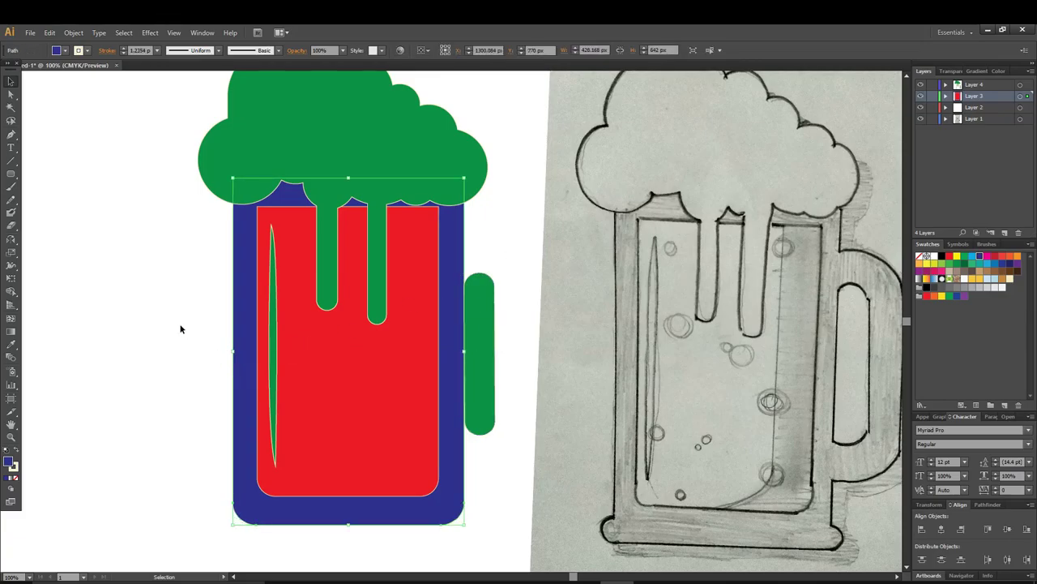
left_click(182, 328)
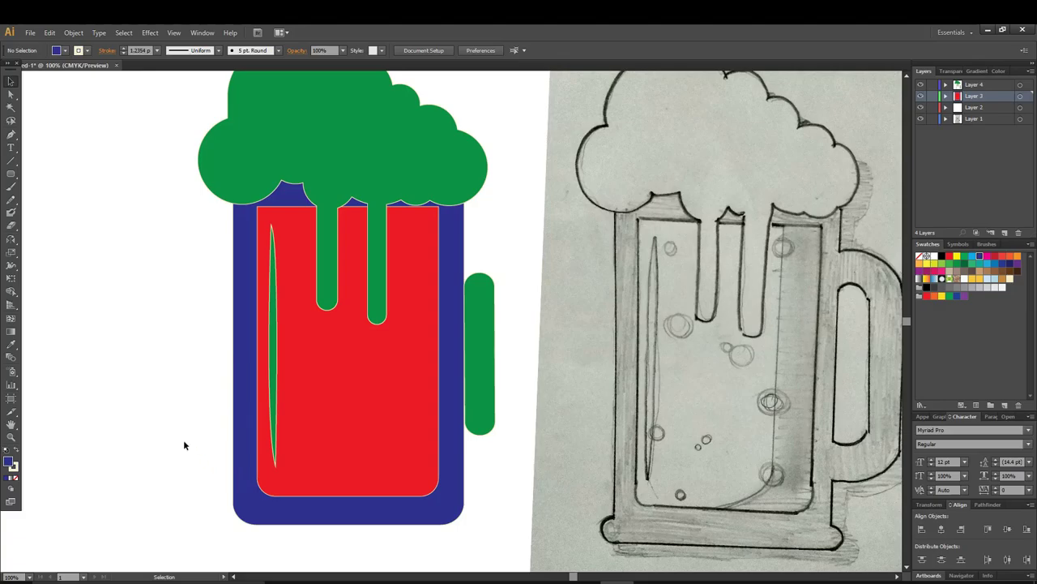
left_click(11, 173)
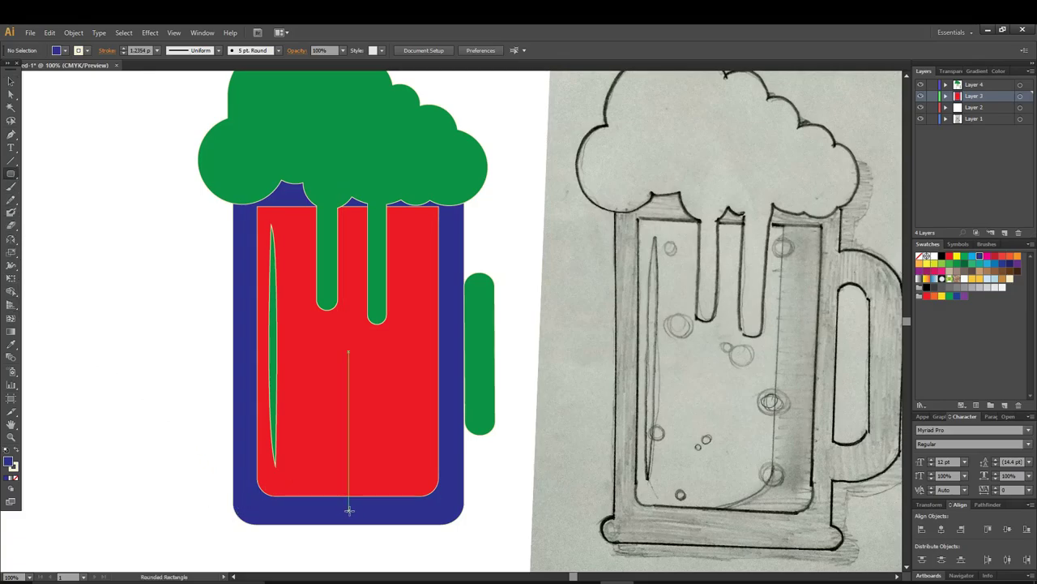
Draw a dark-blue rounded base bar across the mug bottom and nudge it down
mouse_move(348, 510)
left_mouse_down()
mouse_move(261, 511)
mouse_move(224, 496)
left_mouse_up()
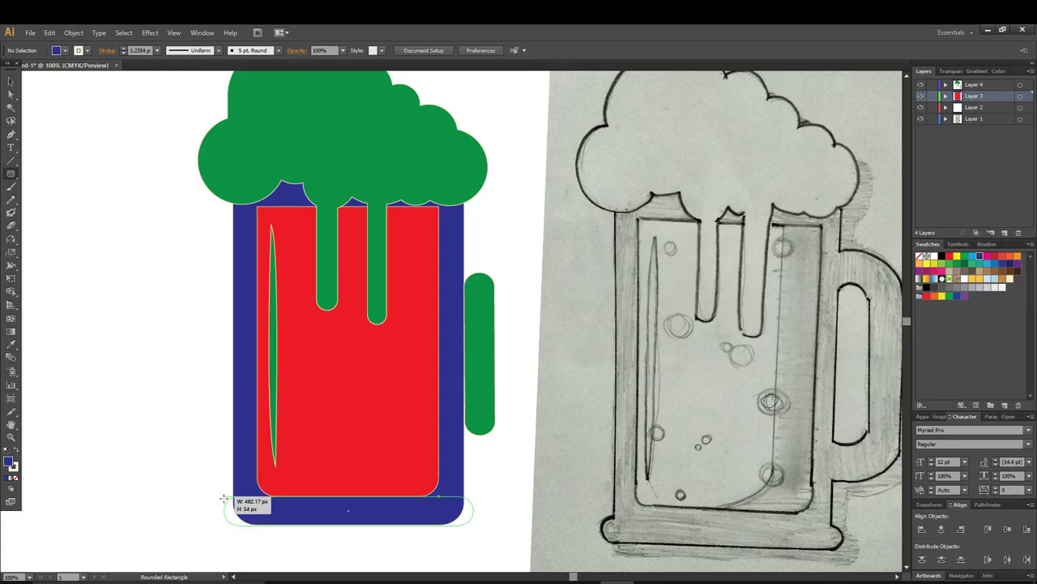
left_click_drag(224, 497, 224, 496)
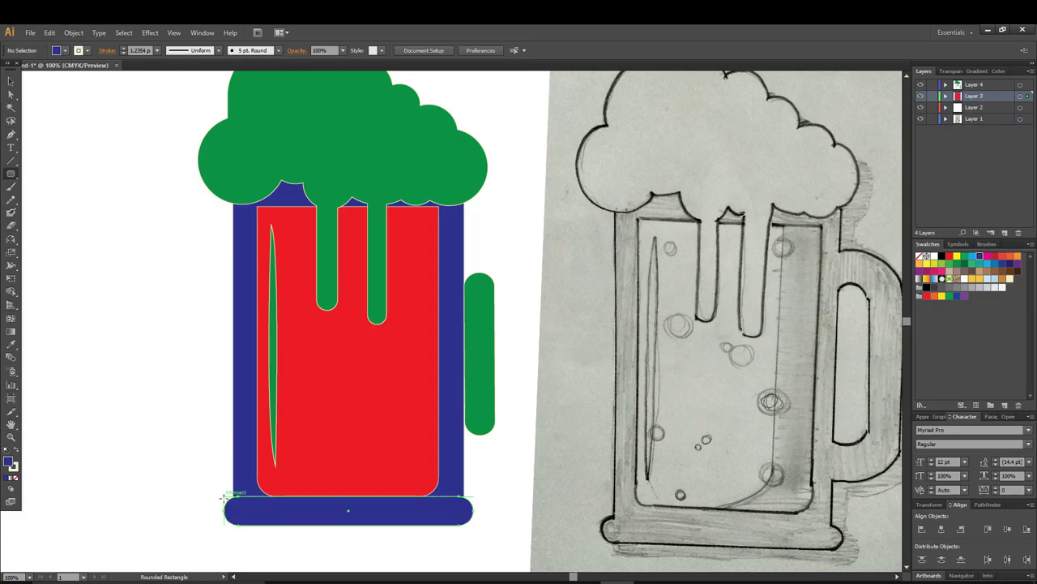
left_click(12, 81)
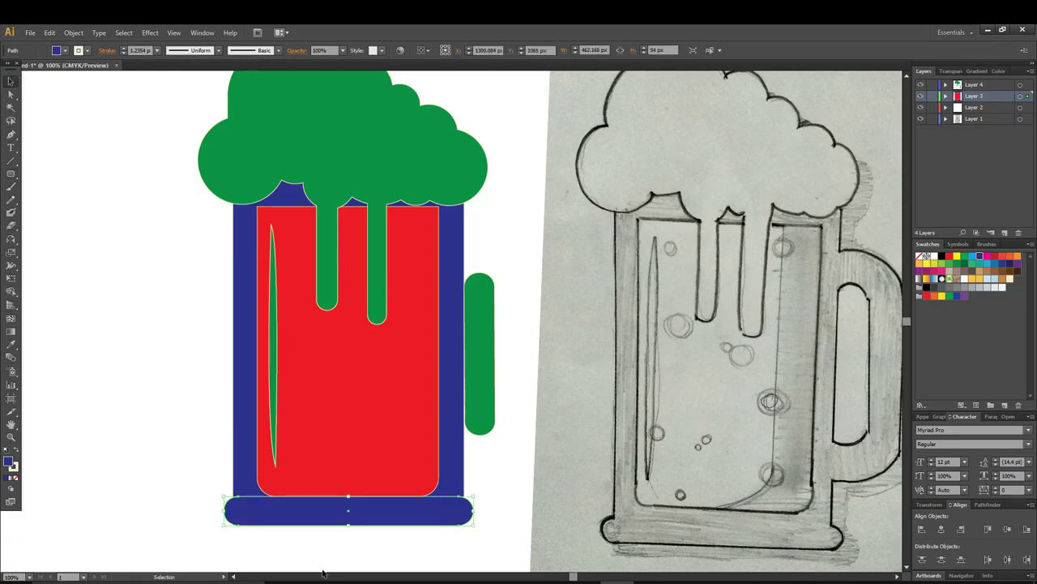
left_click_drag(374, 517, 374, 520)
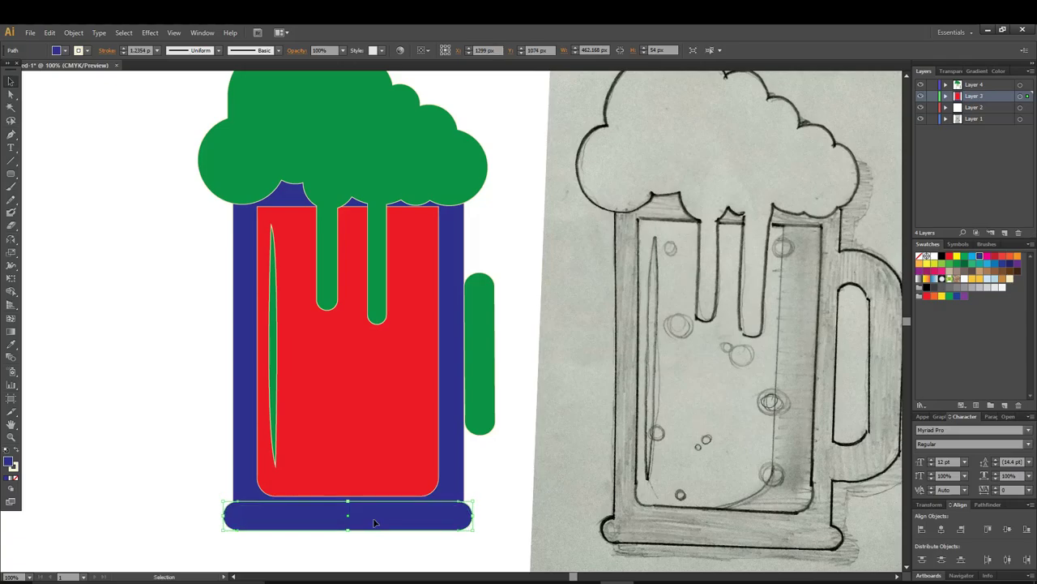
Merge the base bar into the mug body with Shape Builder, working in Outline view
key("ctrl+y")
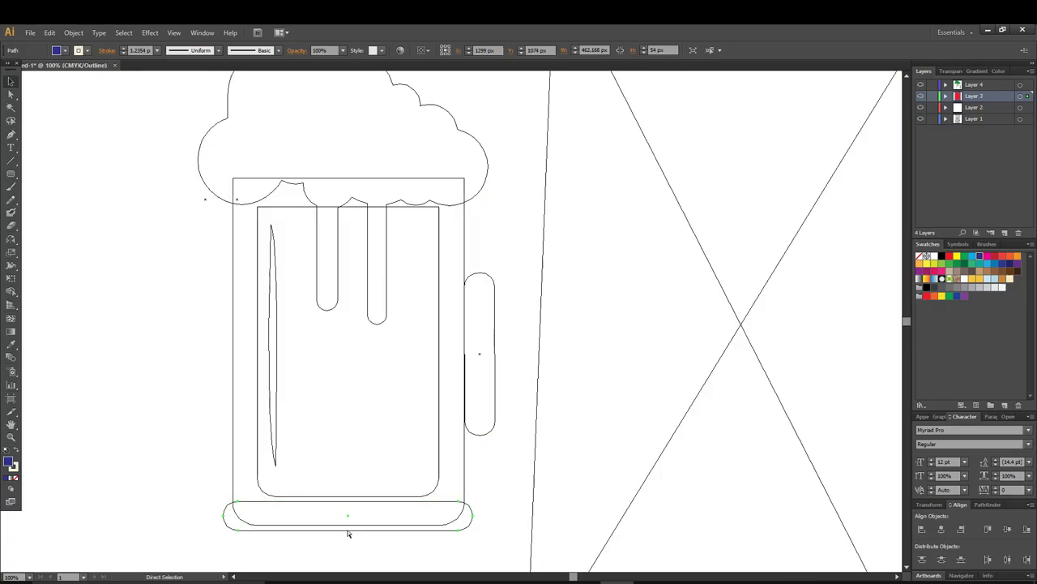
left_click_drag(170, 457, 248, 524)
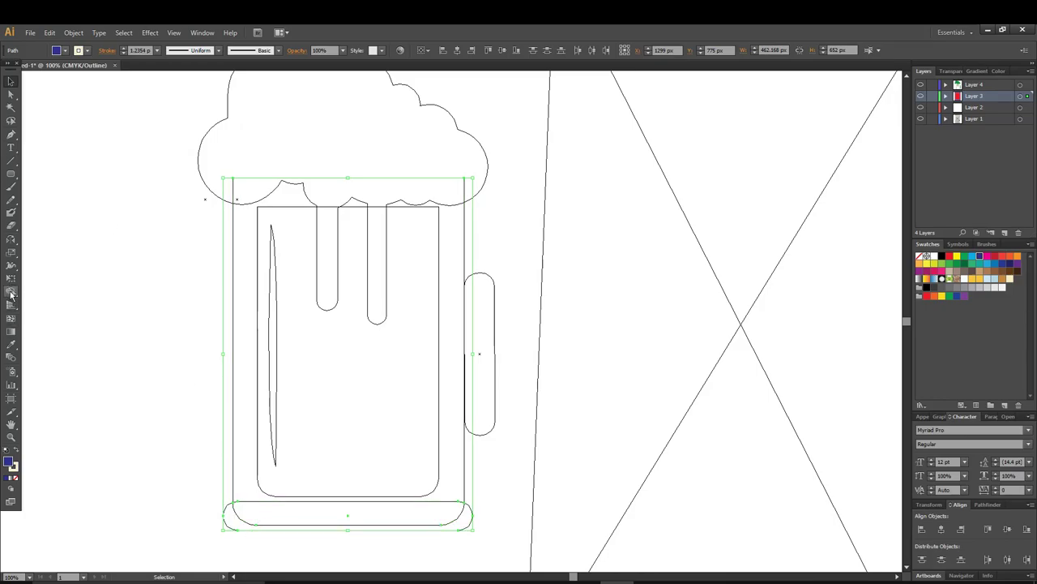
left_click(10, 291)
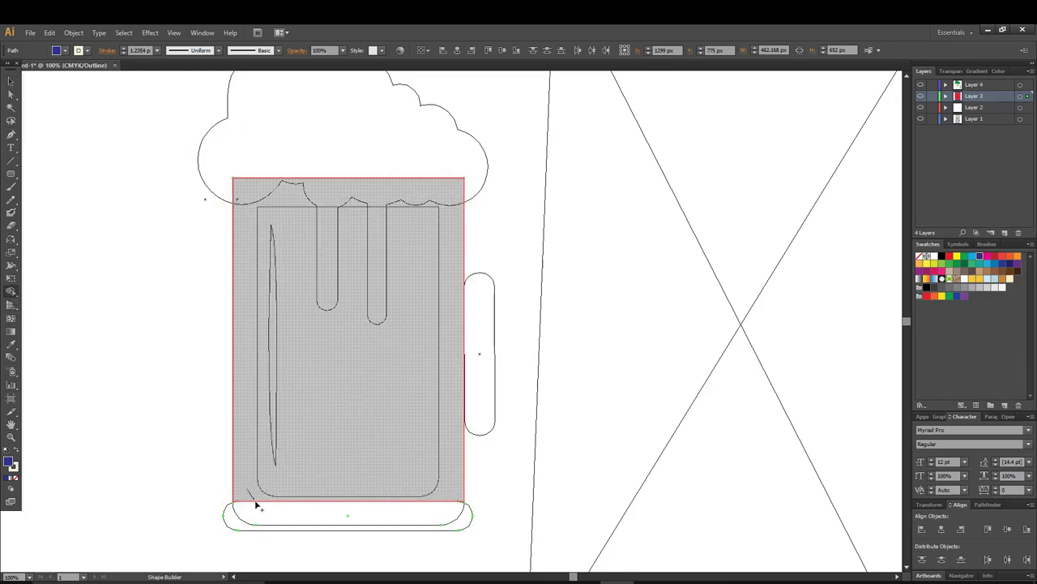
left_click_drag(248, 492, 263, 515)
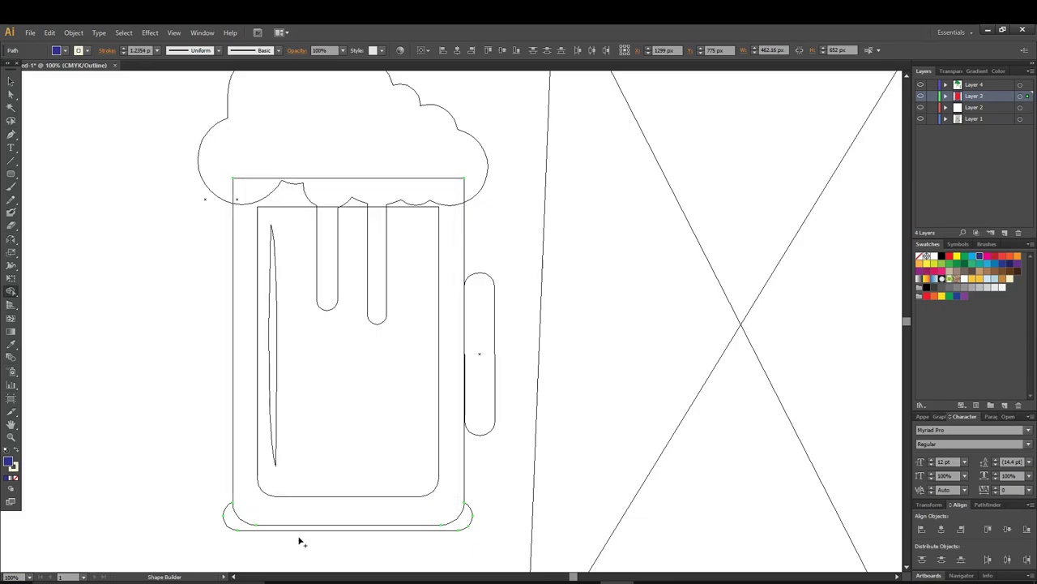
key("ctrl+z")
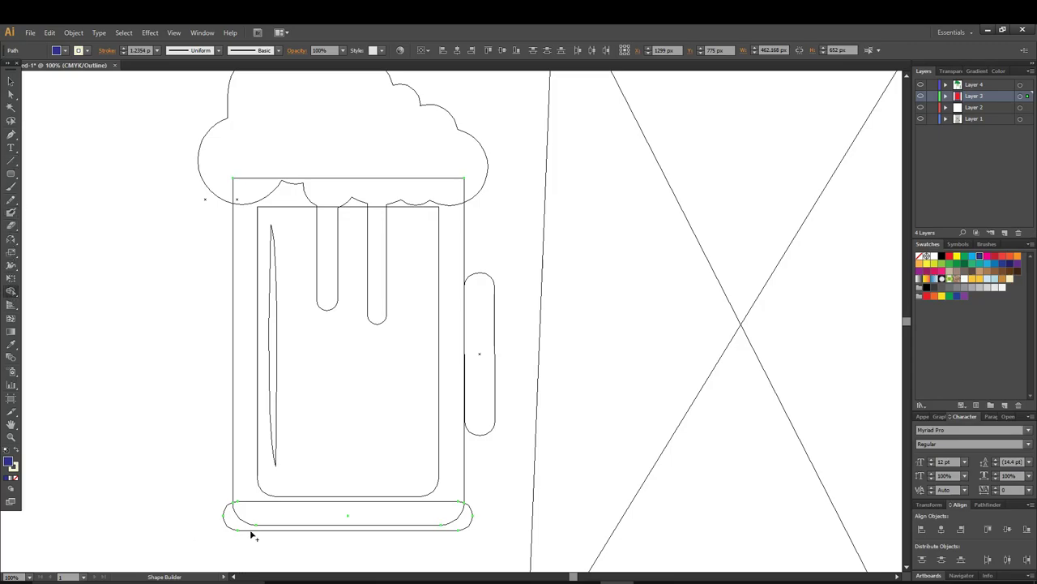
left_click_drag(236, 523, 248, 494)
left_click(10, 81)
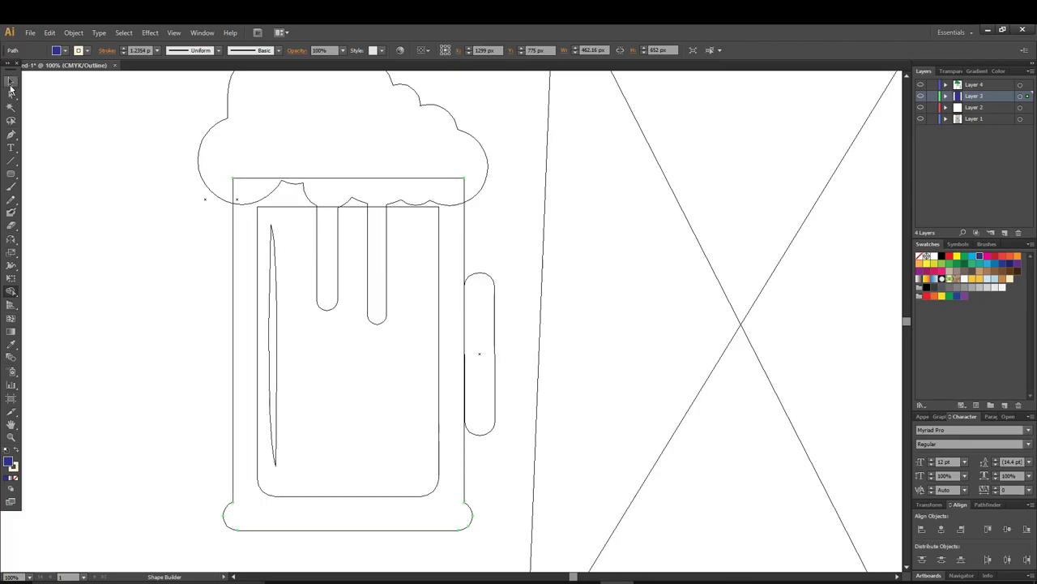
left_click(135, 179)
key("ctrl+y")
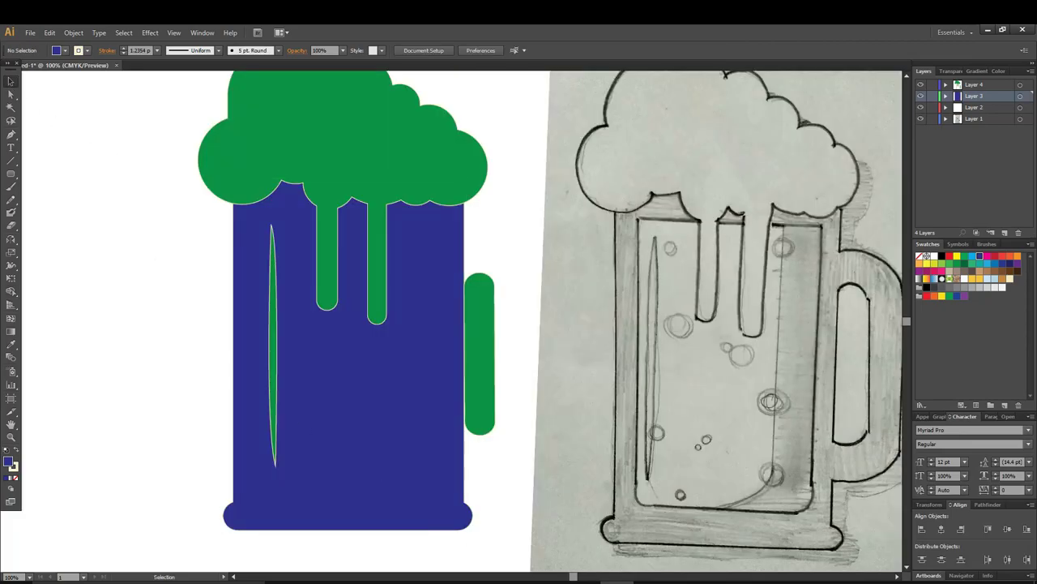
Send the merged blue mug body to the back so the red beer shows in front
left_click(430, 496)
right_click(430, 498)
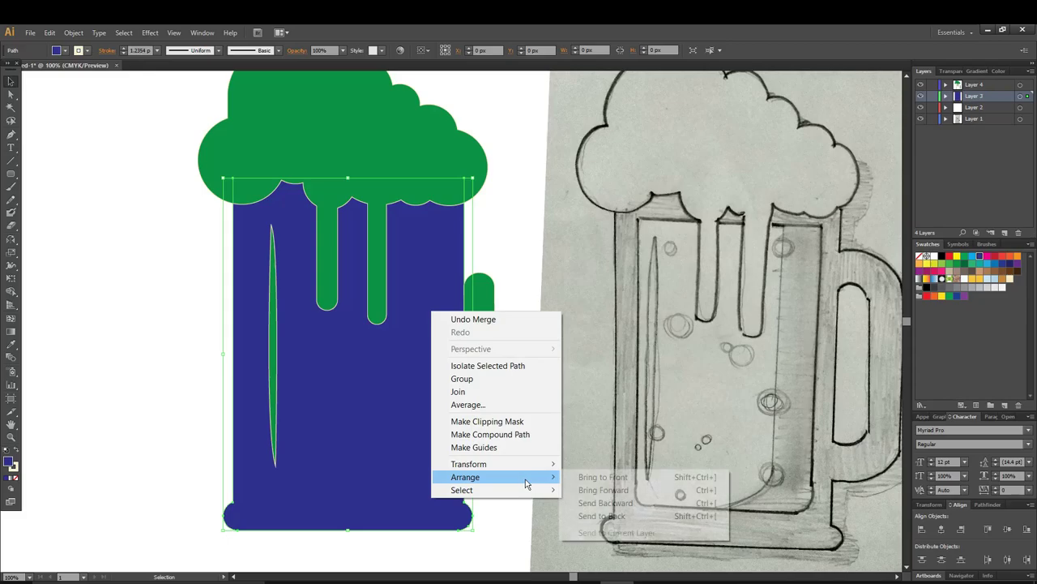
left_click(604, 515)
left_click(546, 398)
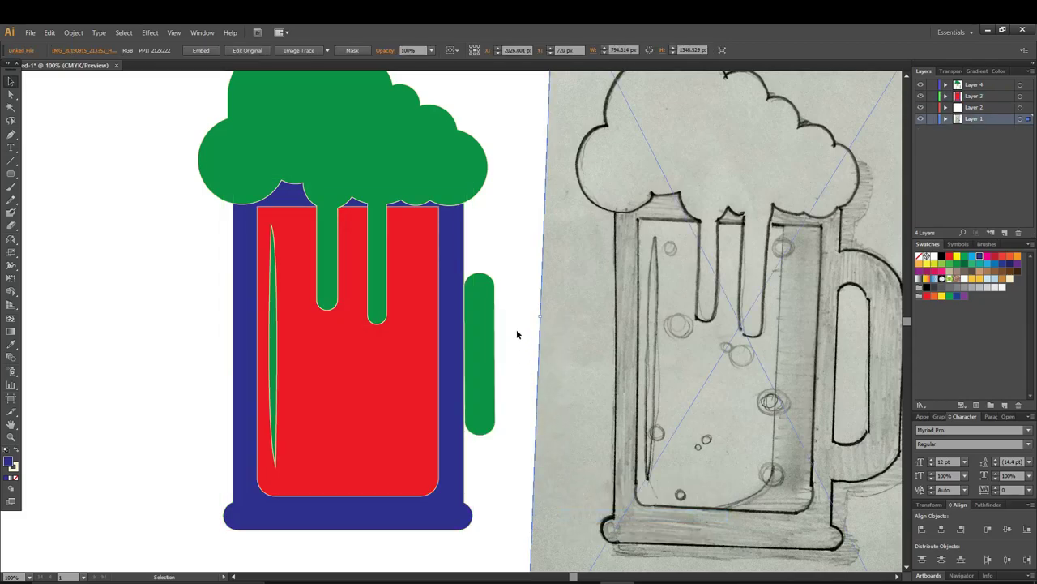
Rotate the green handle slightly upright and nudge it snug against the mug's right side
left_click(485, 315)
left_click_drag(498, 268, 498, 267)
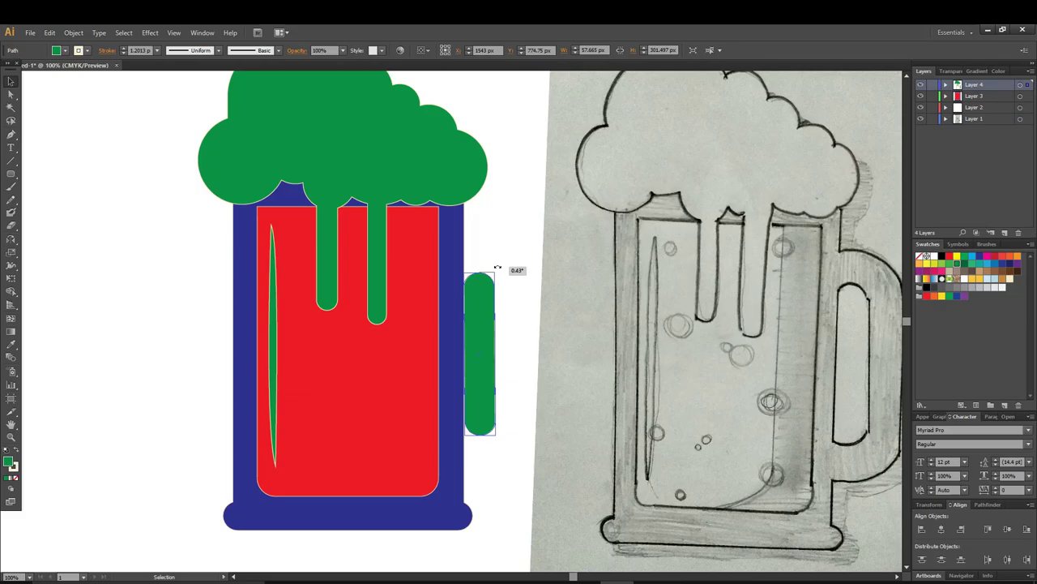
left_click(496, 259)
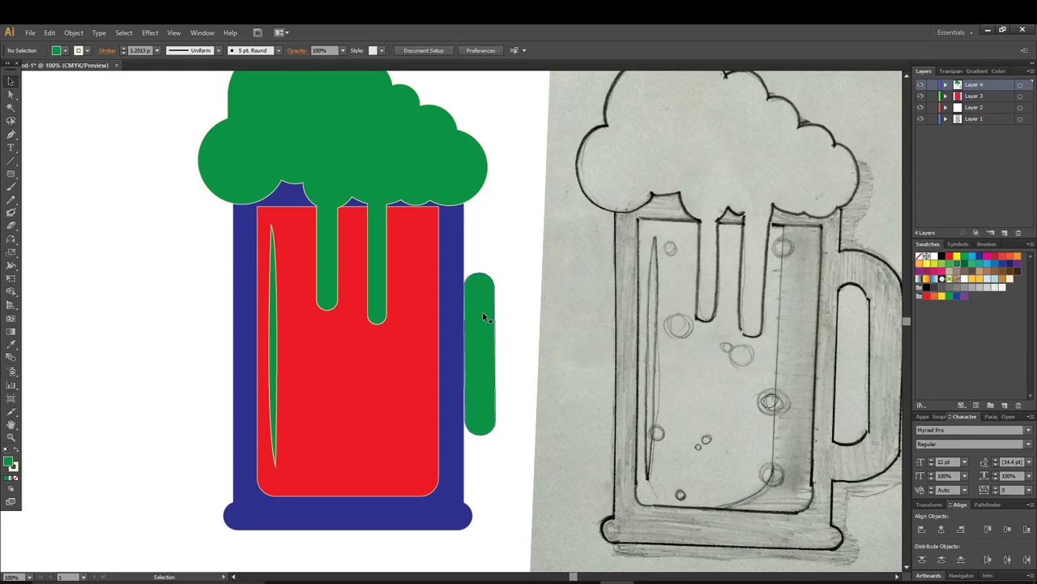
left_click_drag(482, 313, 482, 311)
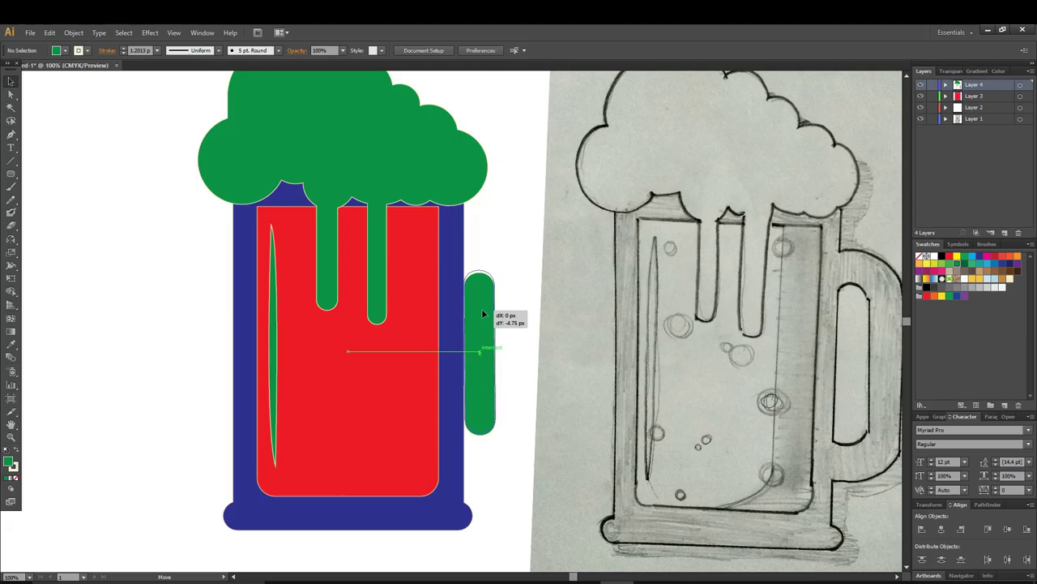
left_click_drag(483, 313, 479, 309)
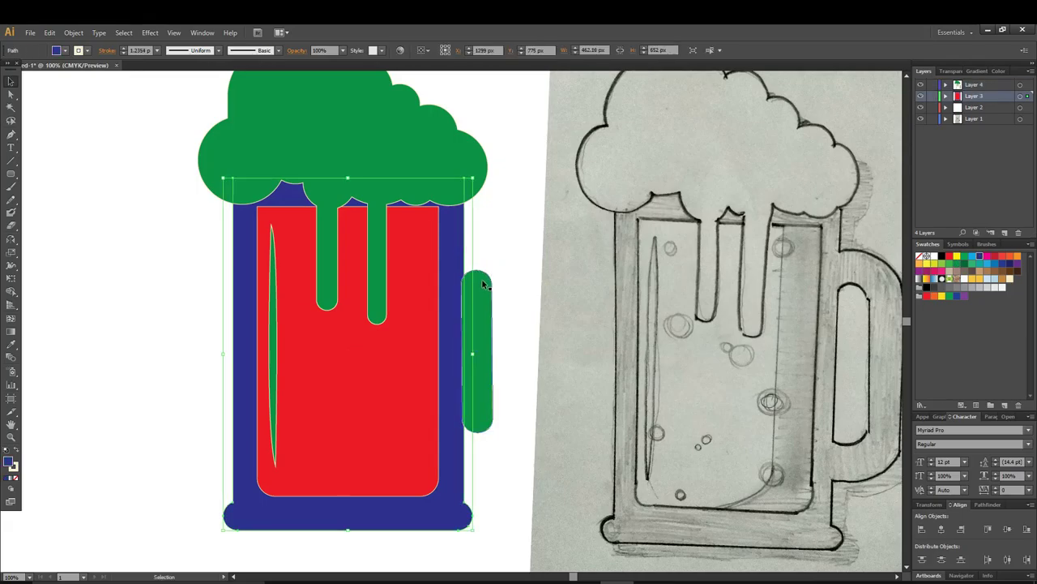
Paste a copy of the green handle in front and enlarge and widen it
left_click(30, 34)
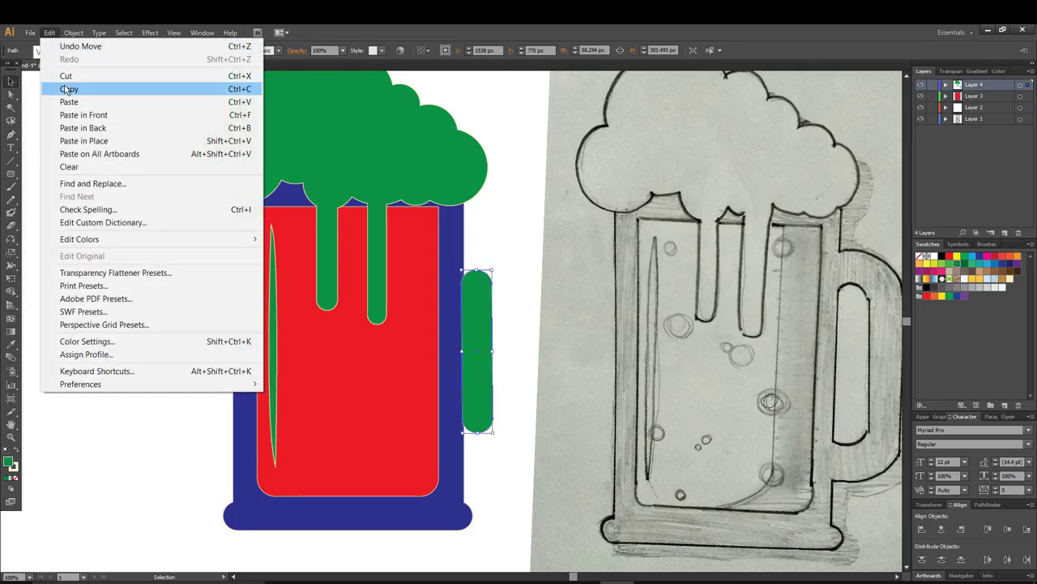
left_click(65, 88)
left_click(49, 33)
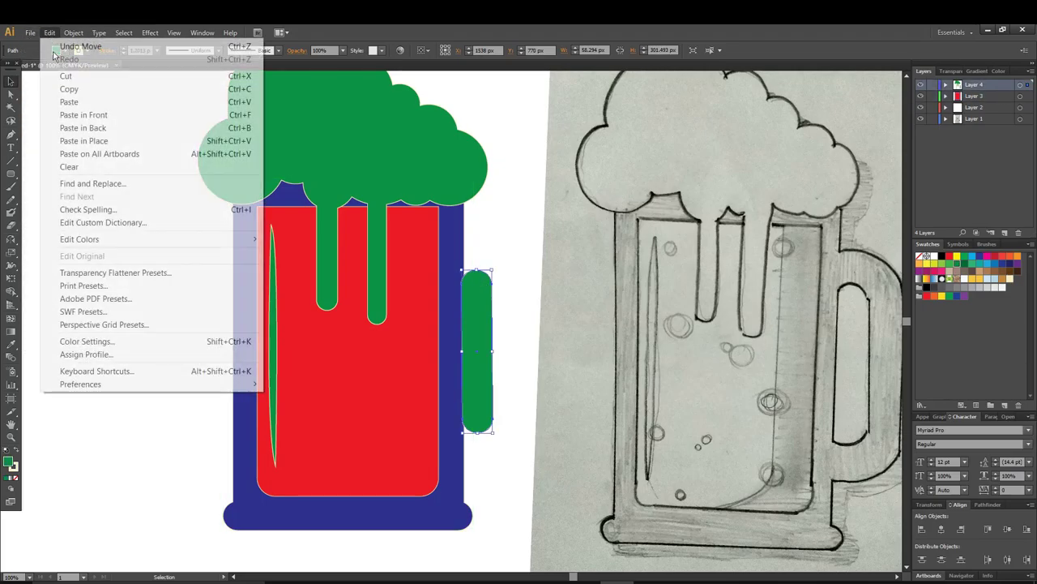
left_click(79, 115)
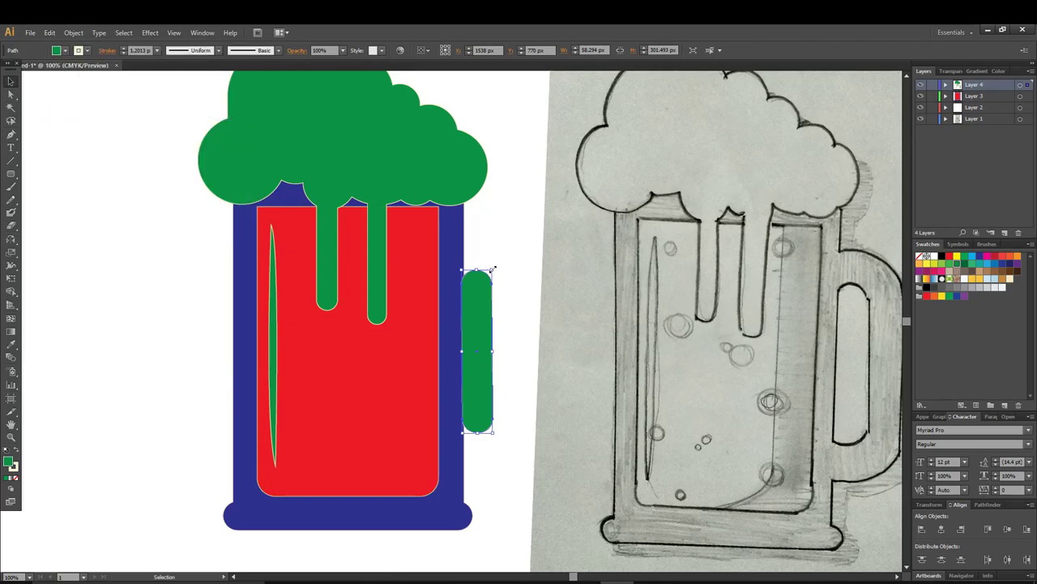
left_click_drag(493, 268, 497, 247)
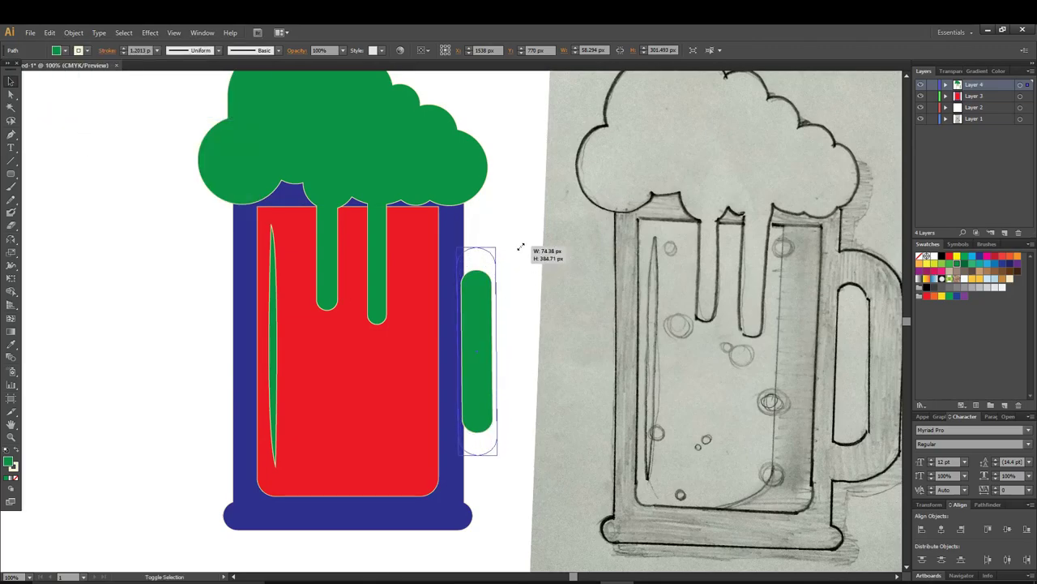
left_click_drag(500, 350, 512, 350)
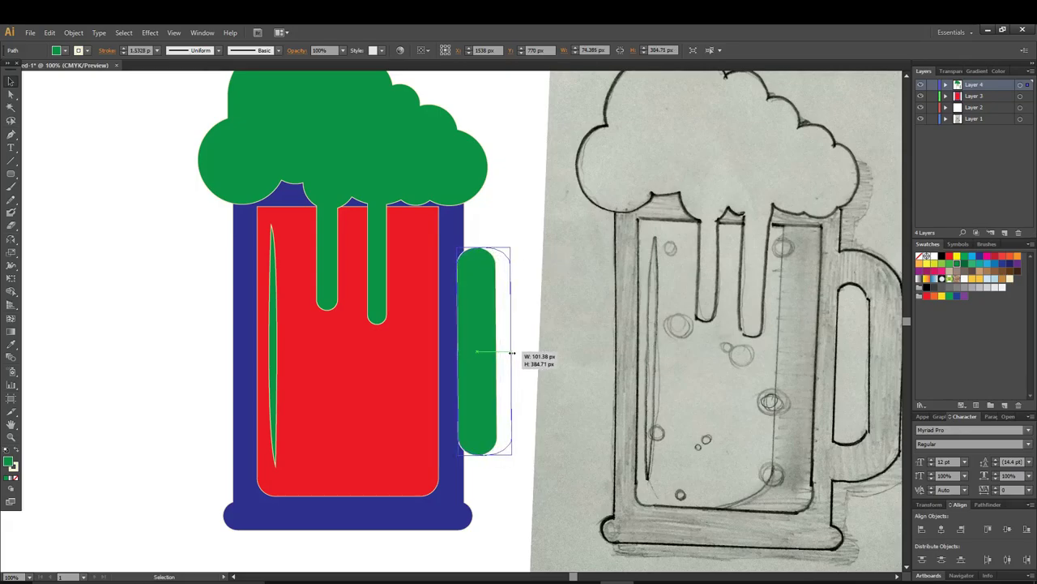
Set the handle copy to 30% opacity and enlarge it to about 123 × 424 px
right_click(483, 303)
left_click(342, 50)
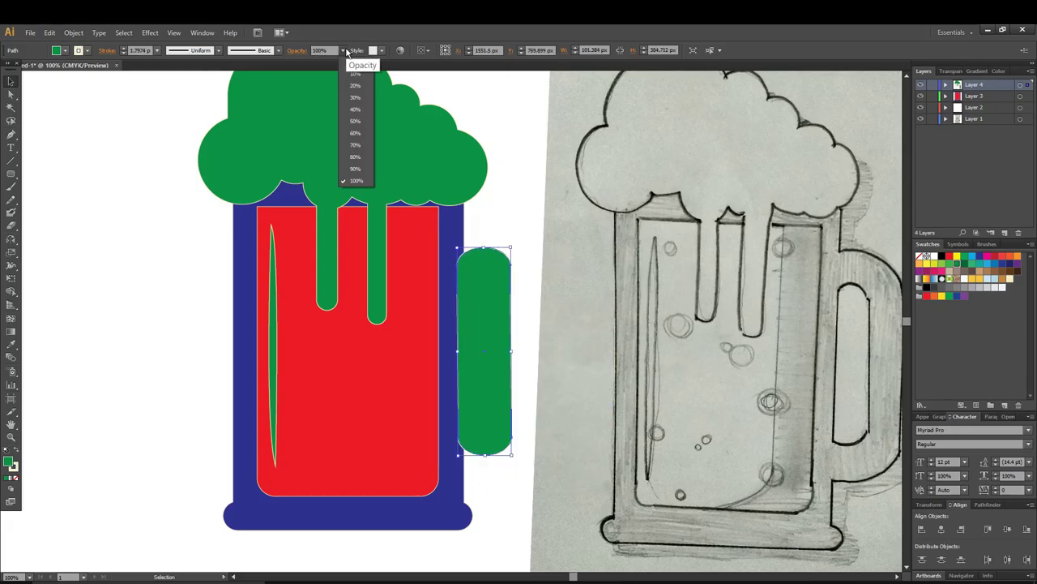
left_click(357, 115)
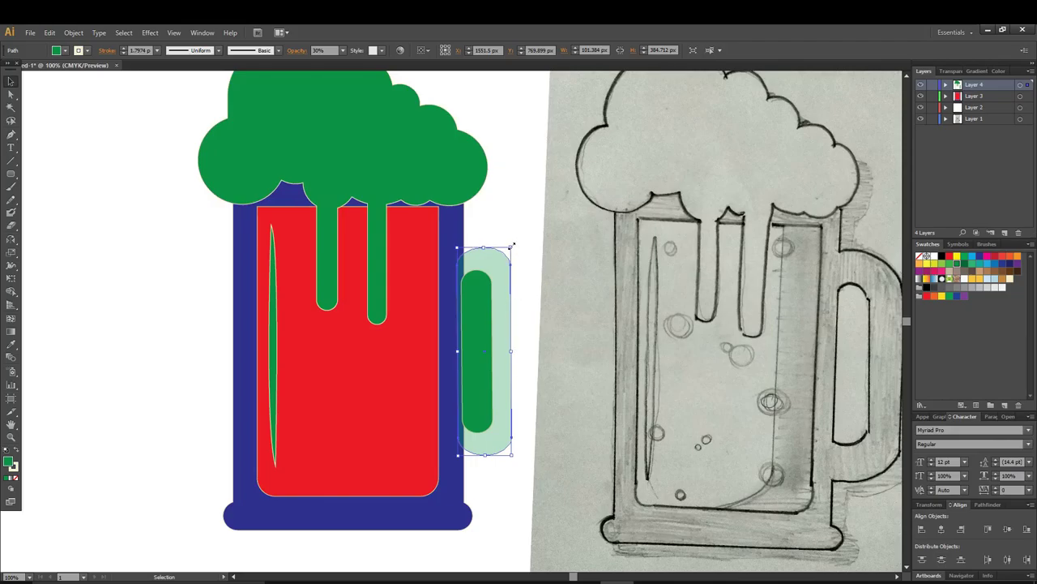
left_click_drag(511, 244, 528, 238)
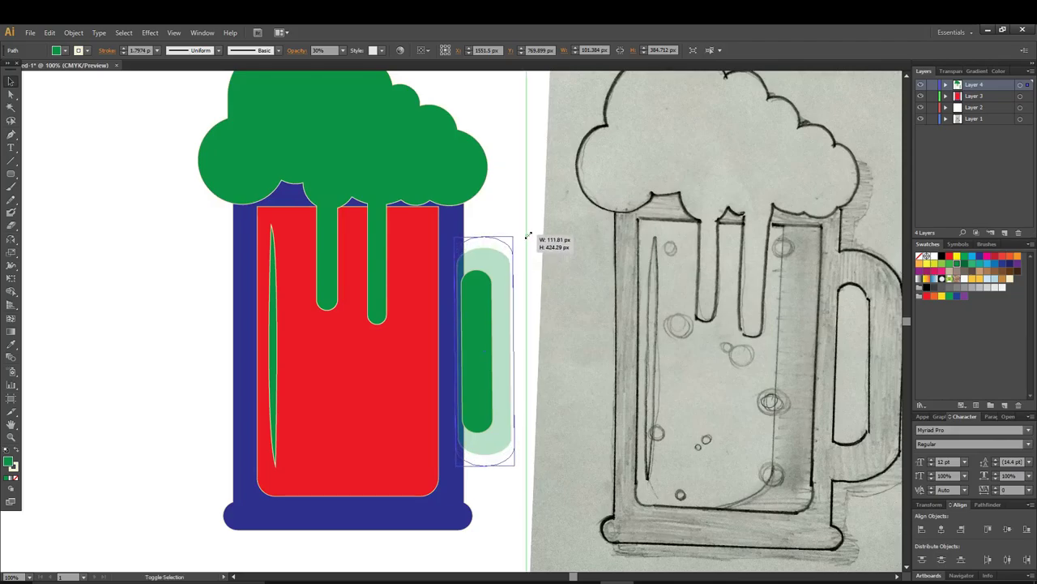
left_click_drag(515, 350, 521, 350)
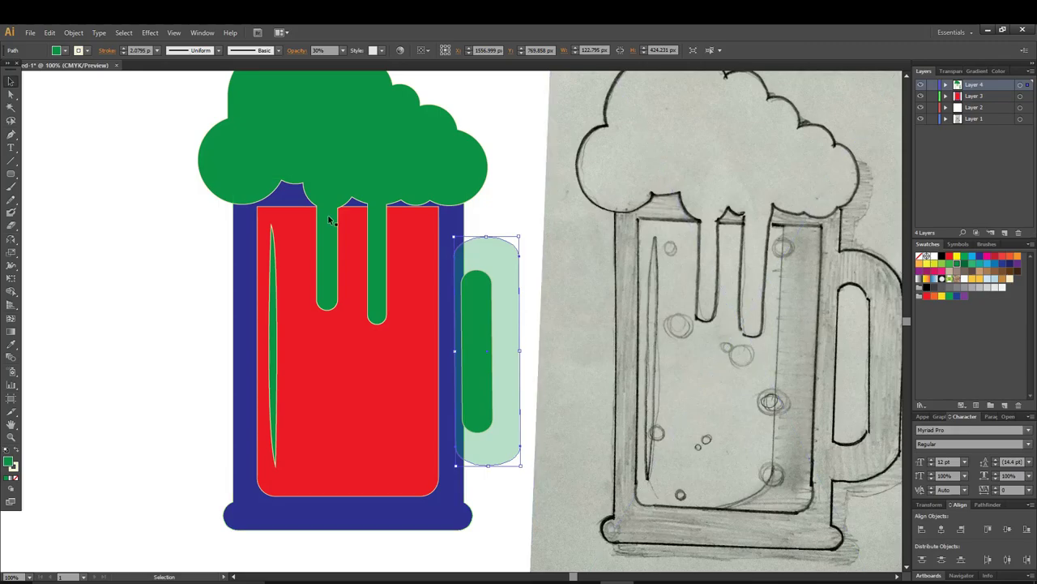
Try deleting anchors on the handle outline, then resize it and remove its fill
key("minus")
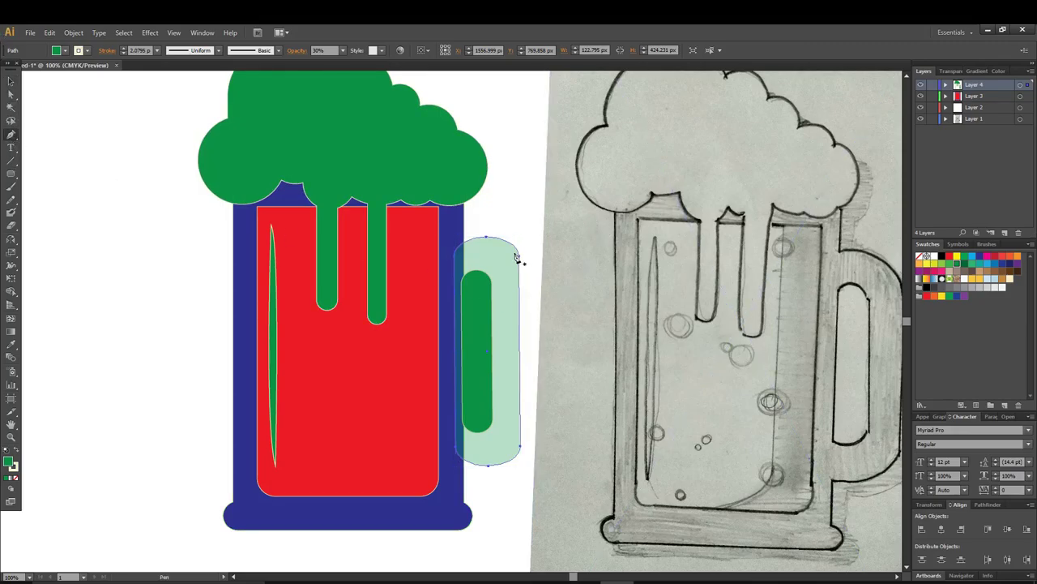
left_click(491, 243)
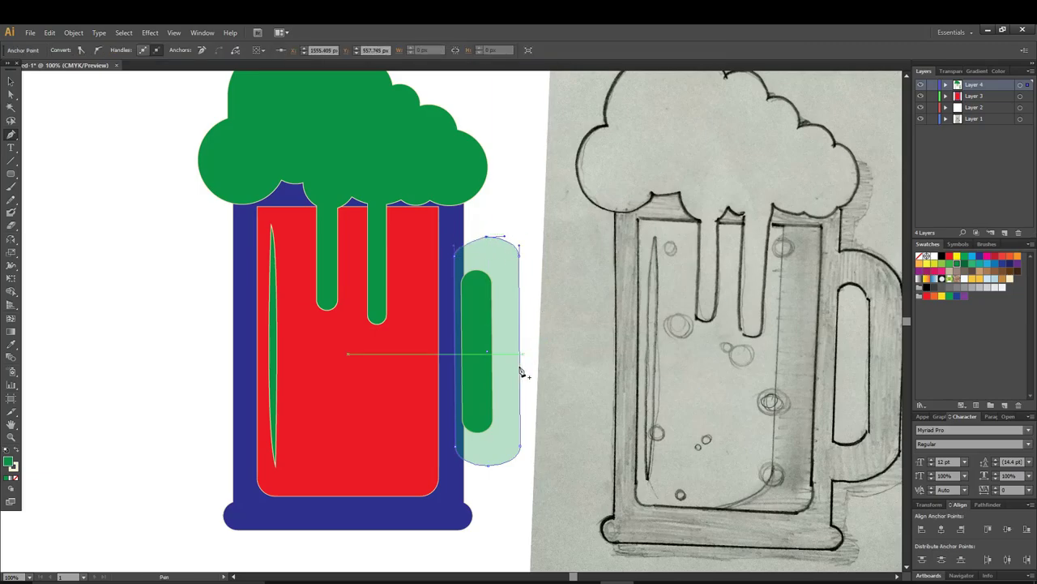
left_click(488, 466)
key("p")
left_click(11, 81)
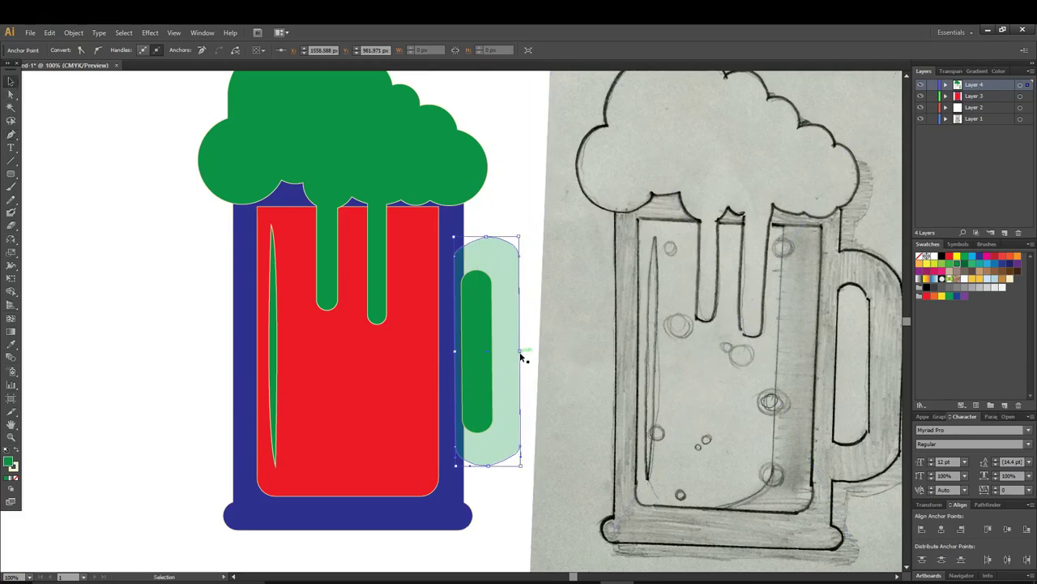
mouse_move(521, 350)
left_mouse_down()
mouse_move(533, 351)
mouse_move(517, 348)
left_mouse_up()
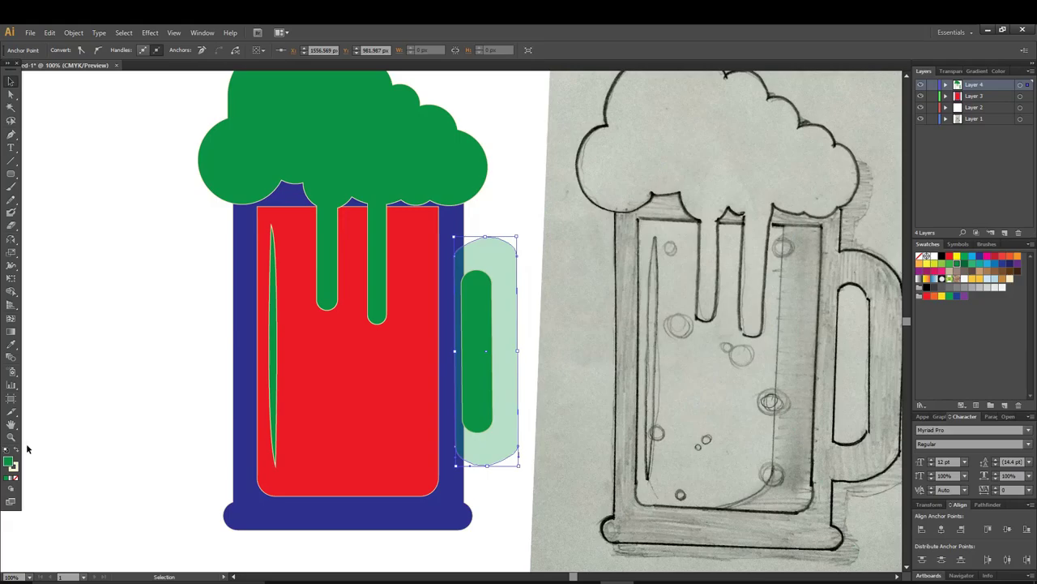
left_click(13, 480)
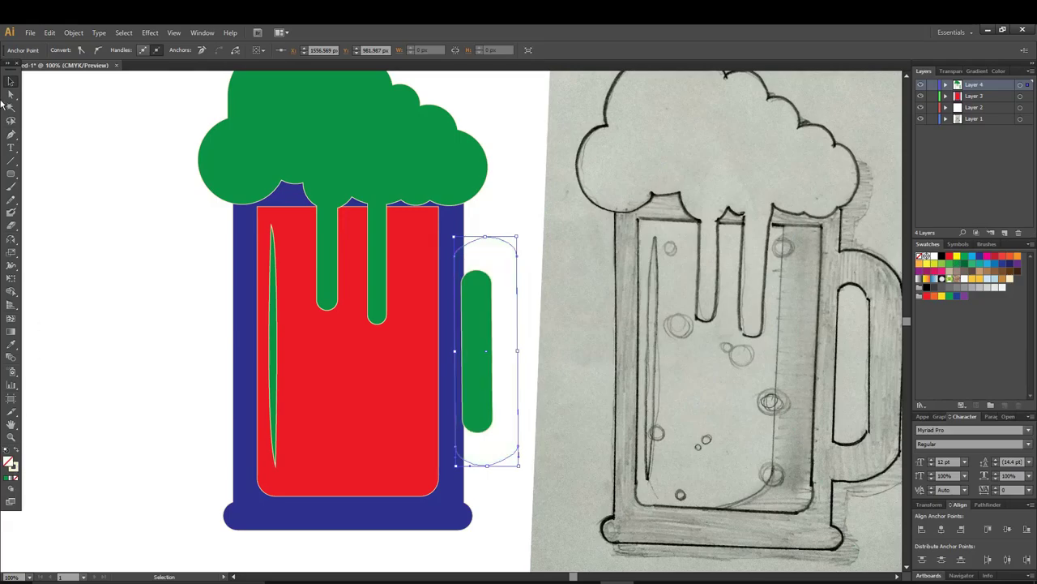
Reselect the handle outline, retry deleting its top anchor, then undo back to the translucent filled handle
left_click(69, 149)
left_click(519, 278)
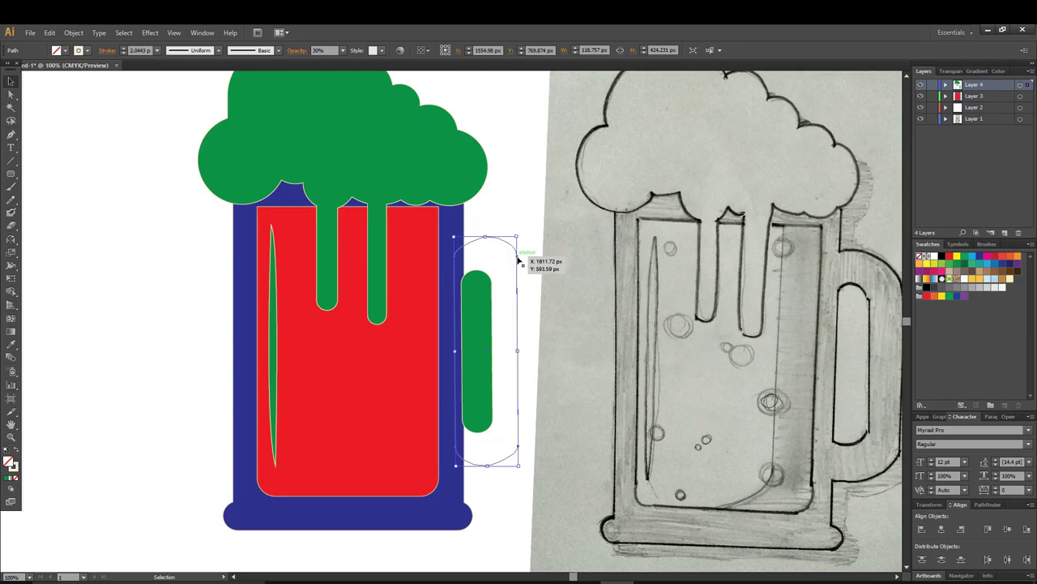
key("p")
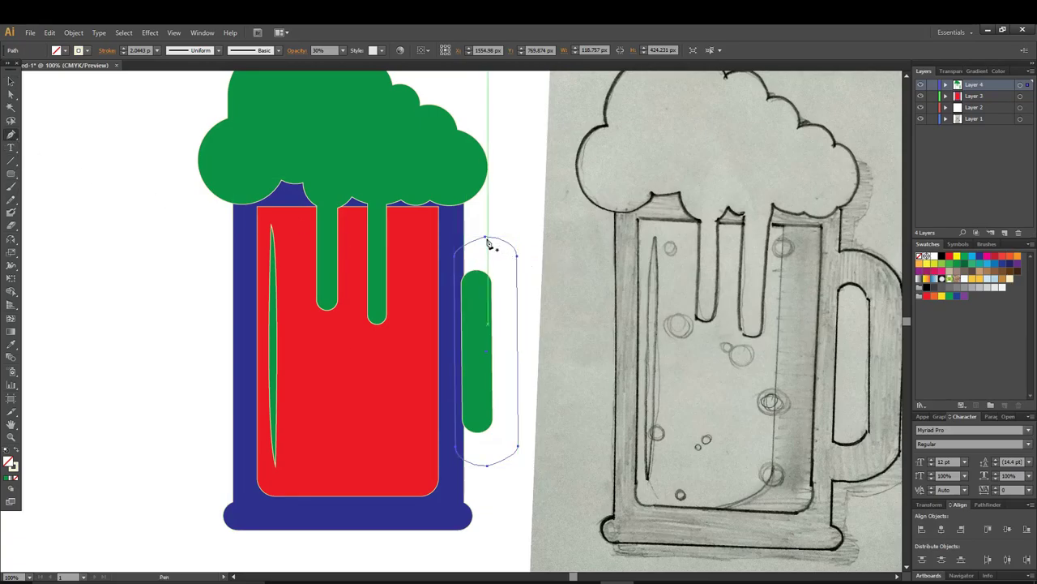
left_click(486, 241)
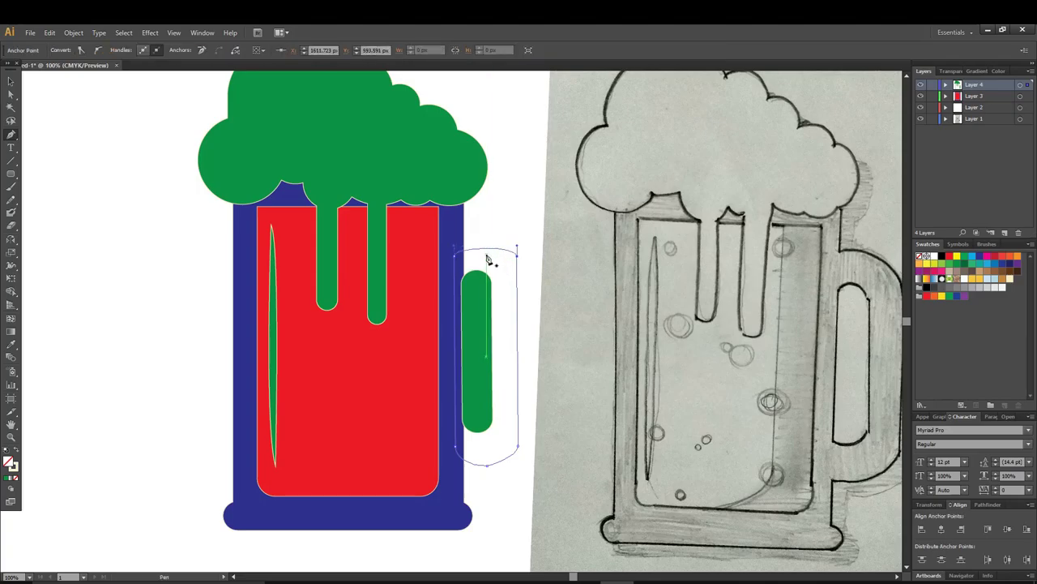
key("ctrl+z")
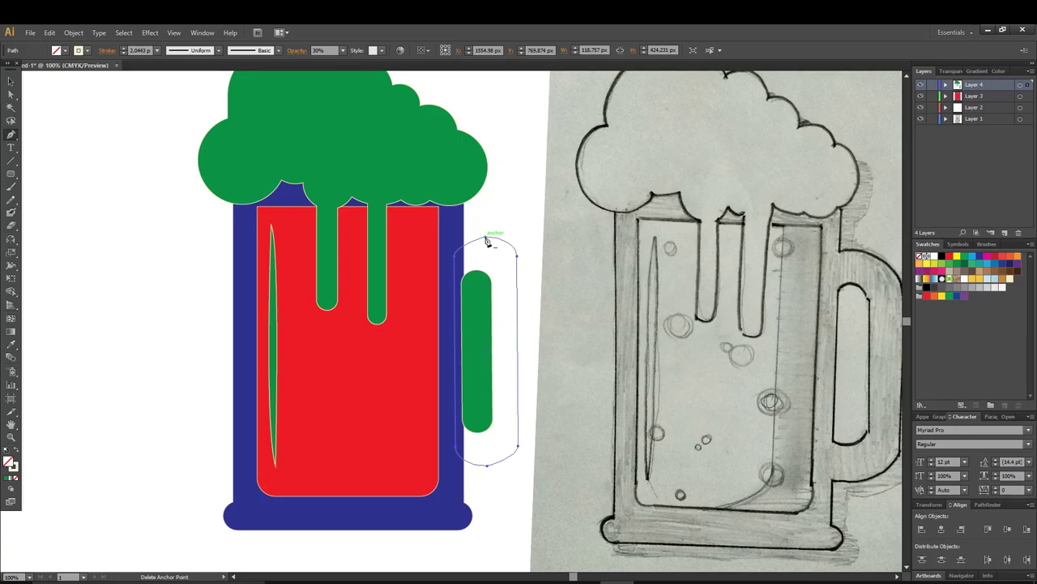
key("comma")
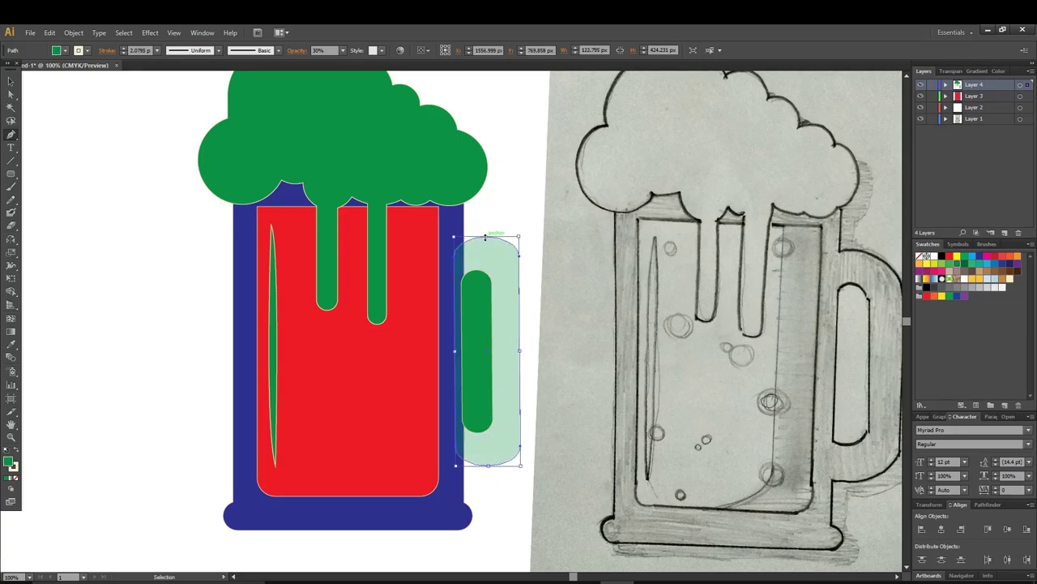
left_click(11, 84)
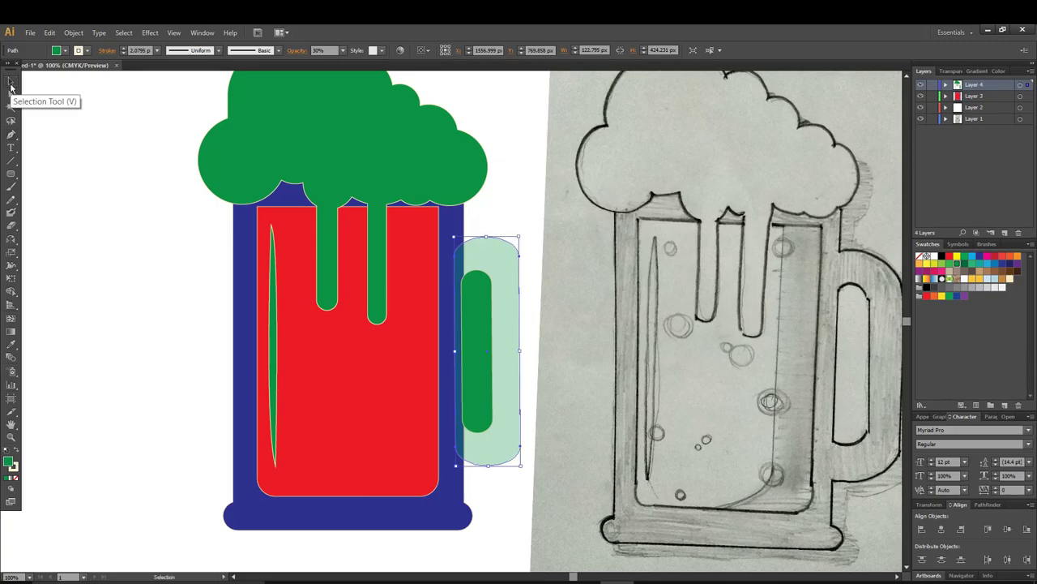
Draw a tall ellipse, about 160 by 424 px, over the handle and widen it to the right
left_click(13, 174)
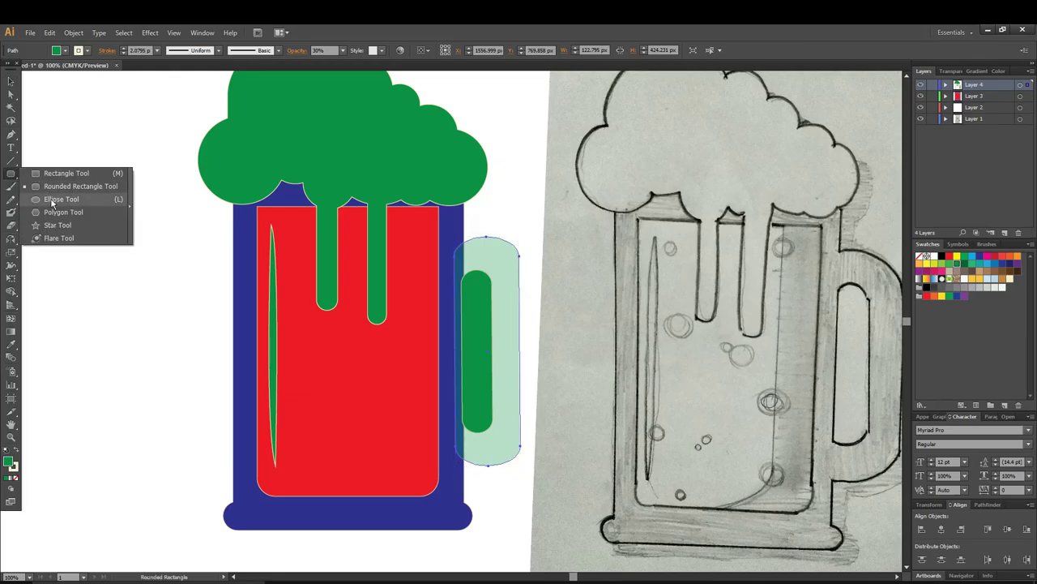
left_click(52, 200)
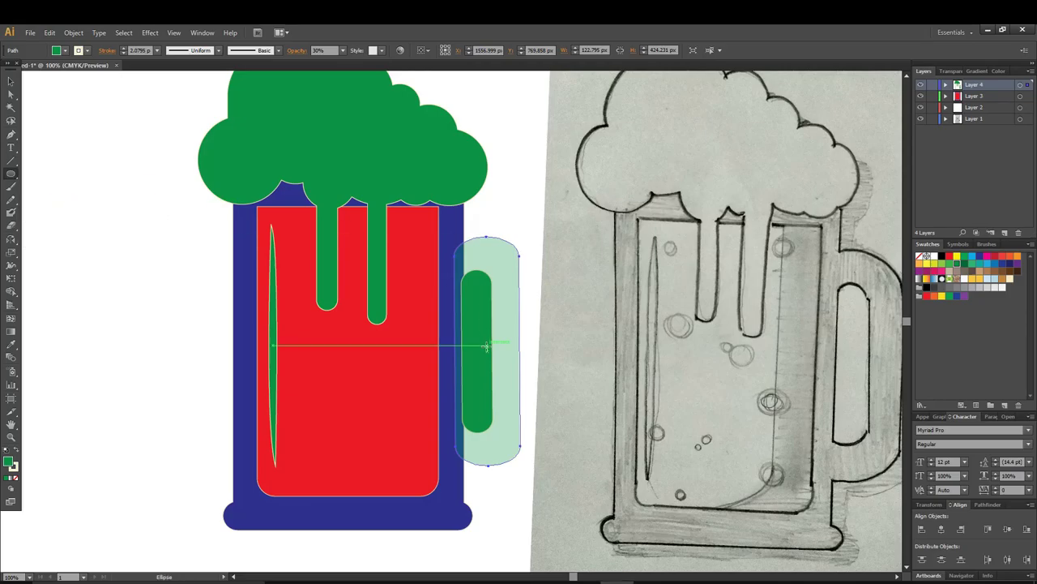
mouse_move(487, 350)
left_mouse_down()
mouse_move(496, 275)
mouse_move(530, 237)
left_mouse_up()
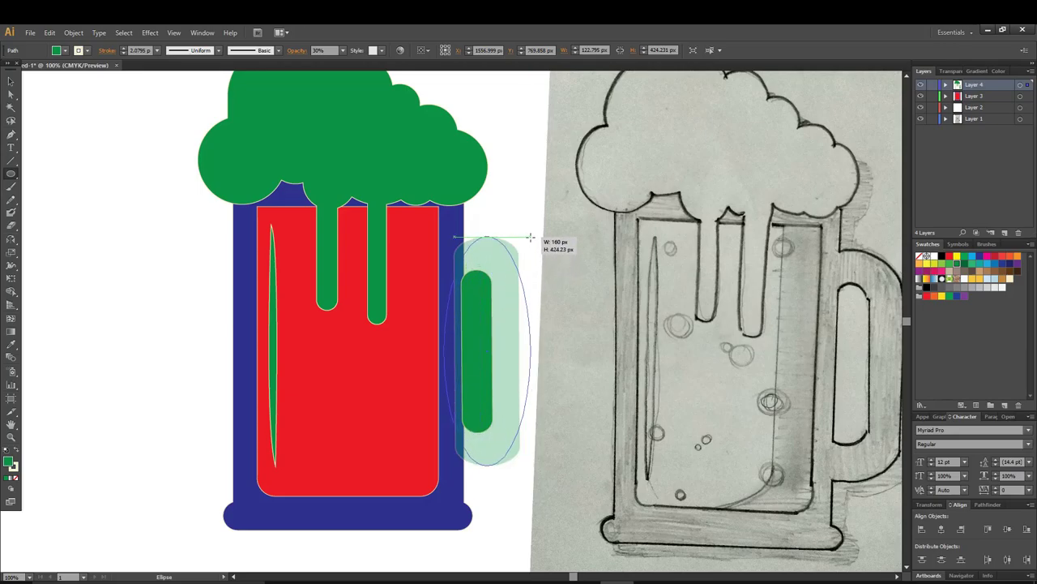
left_click_drag(530, 237, 530, 238)
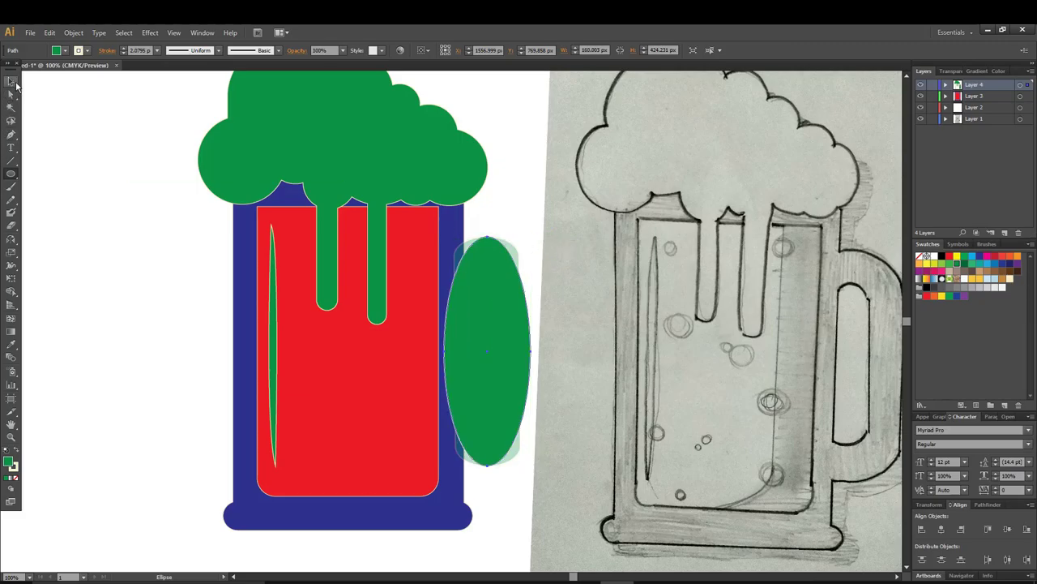
left_click(14, 80)
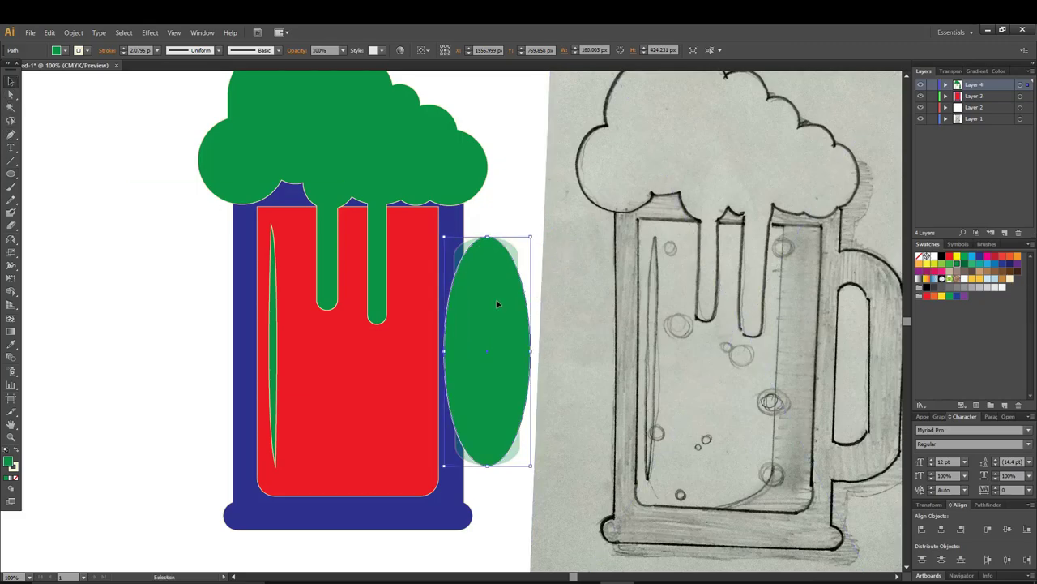
left_click_drag(531, 347, 555, 352)
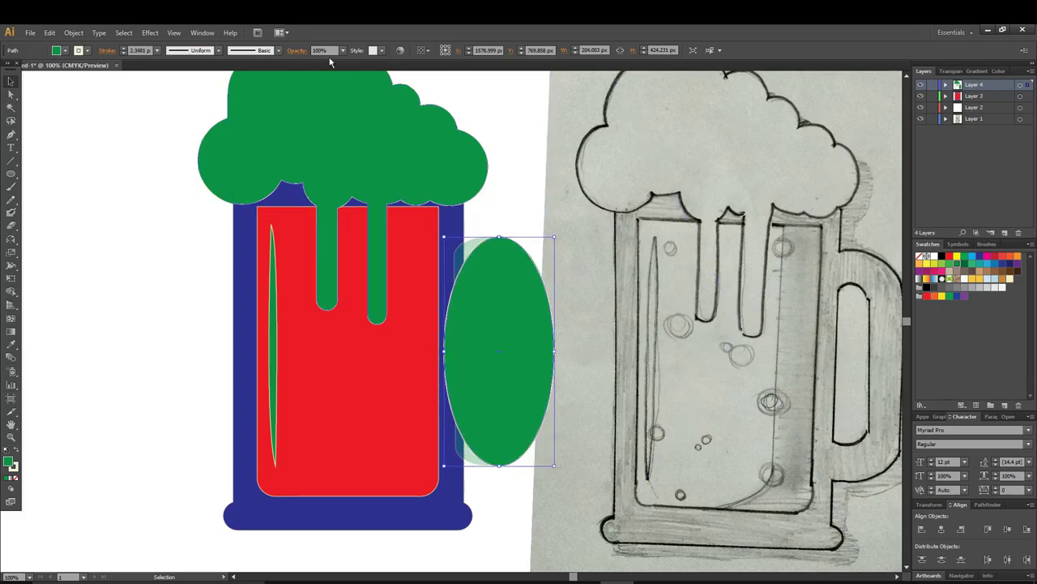
Set the ellipse's opacity to 20% and nudge it slightly left
left_click(342, 50)
left_click(360, 90)
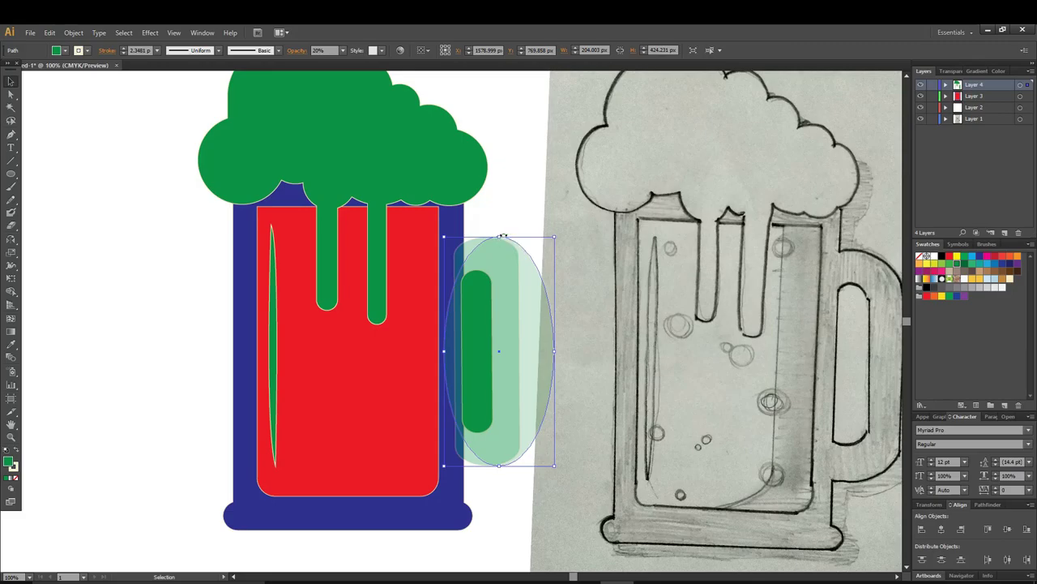
left_click_drag(500, 270, 496, 268)
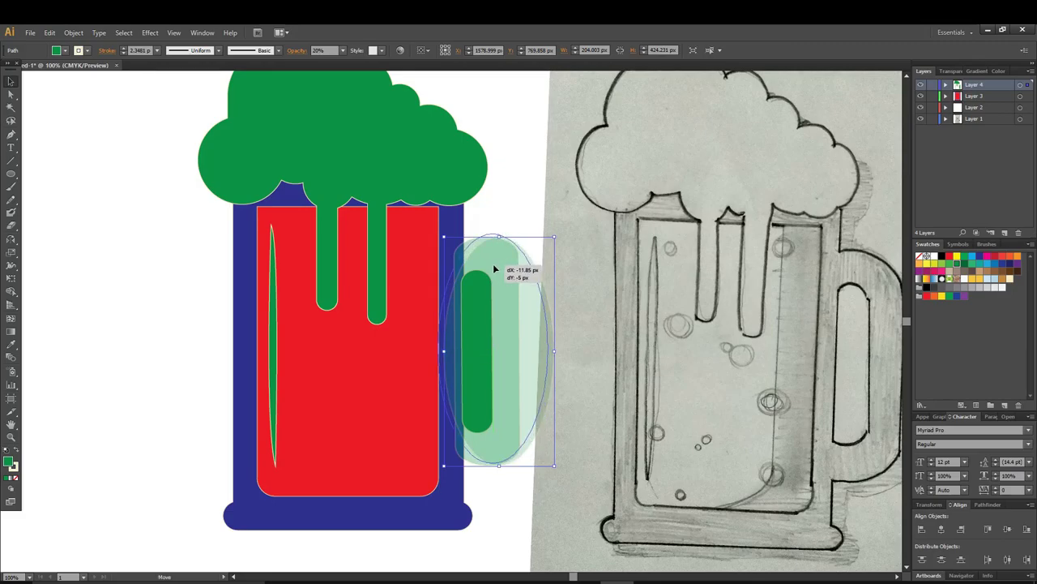
left_click_drag(495, 268, 489, 268)
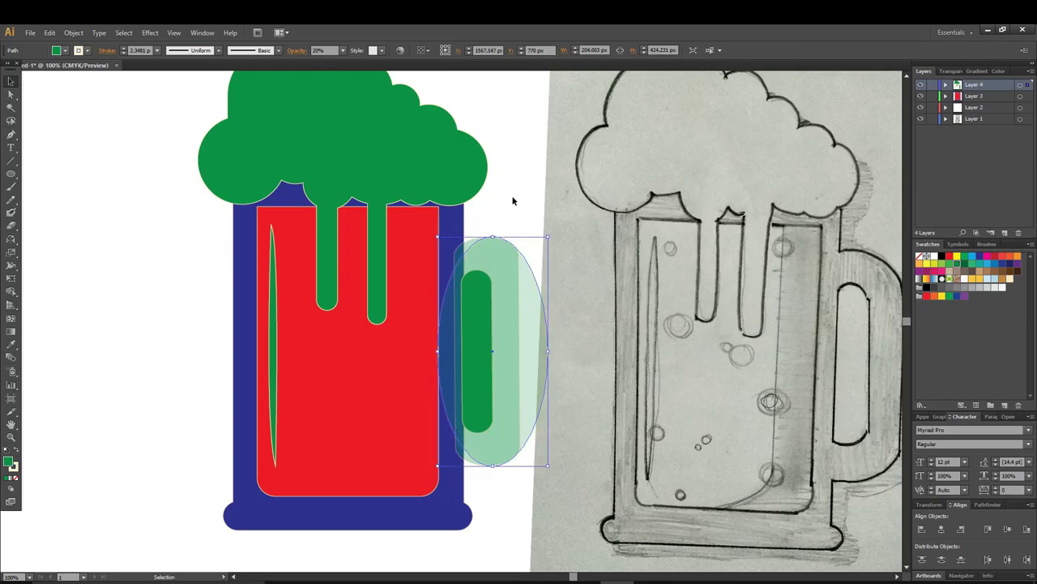
left_click(520, 203)
left_click(486, 266)
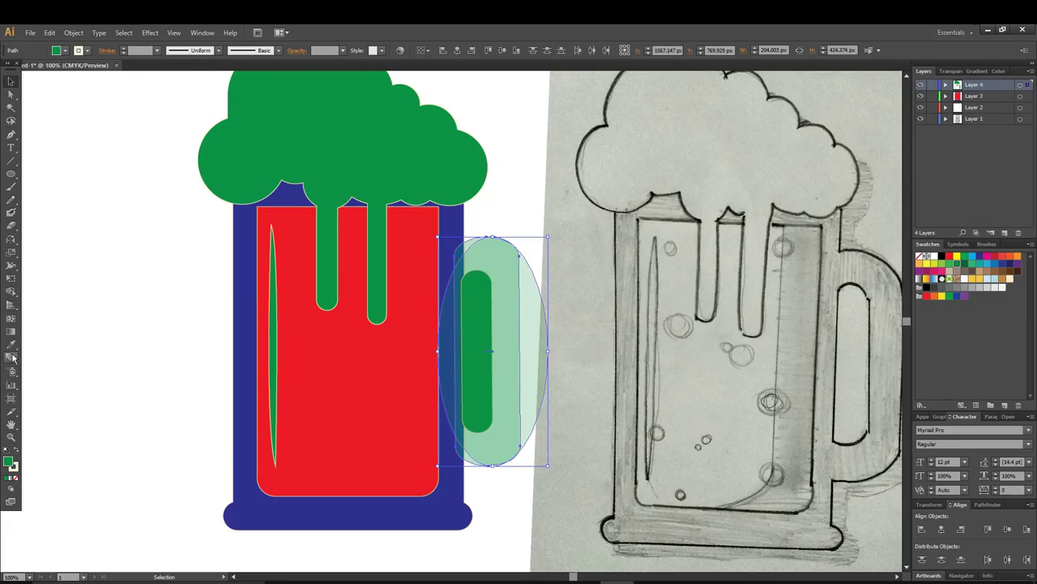
Merge the ellipse and the handle into one shape with the Shape Builder
left_click(11, 291)
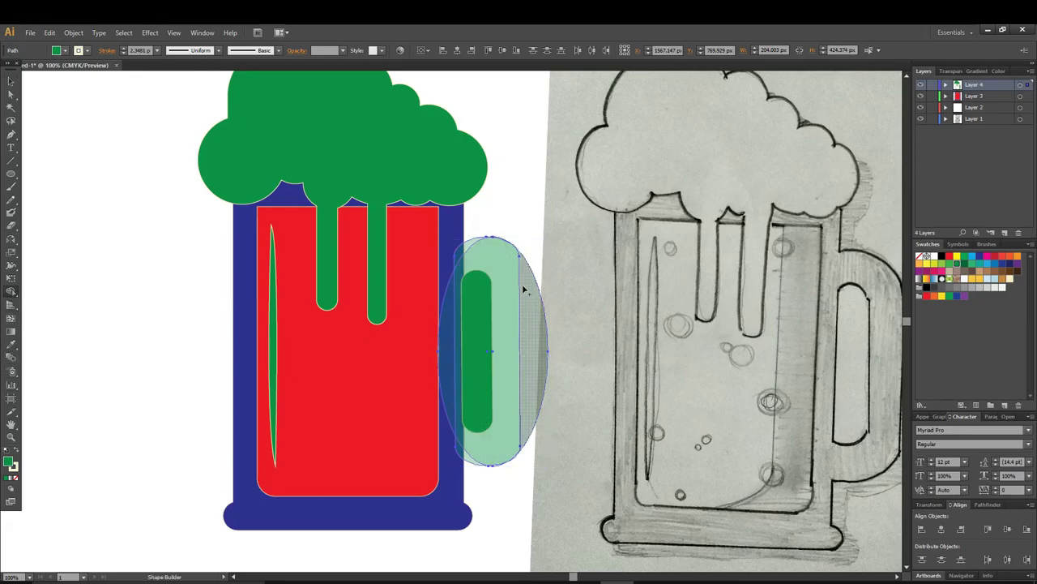
mouse_move(529, 306)
left_mouse_down()
mouse_move(471, 246)
mouse_move(486, 257)
left_mouse_up()
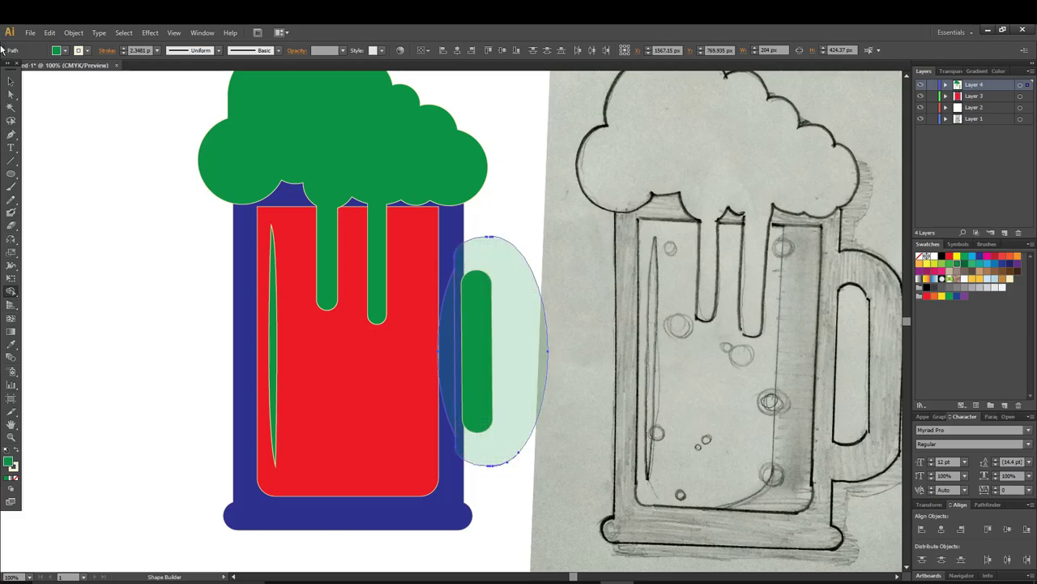
left_click(11, 81)
left_click(154, 174)
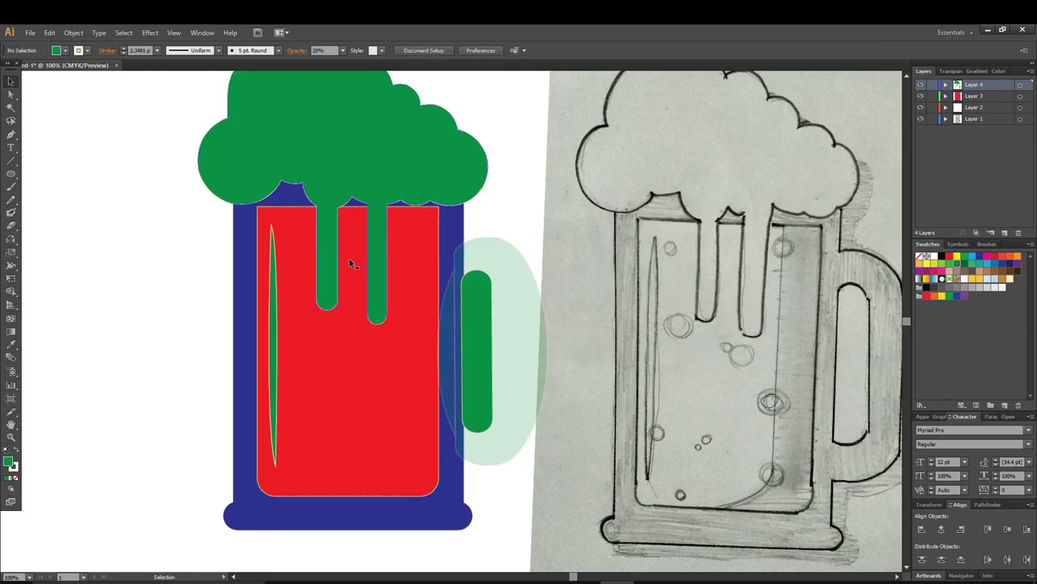
Shift the merged handle slightly left and delete the thin sliver beside the red glass
left_click_drag(528, 311, 522, 308)
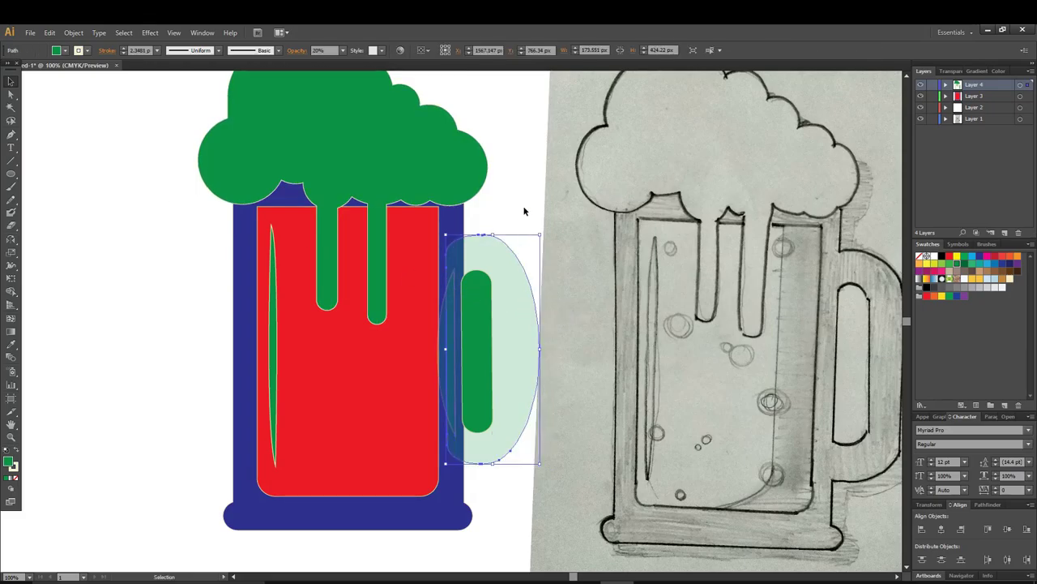
left_click(524, 227)
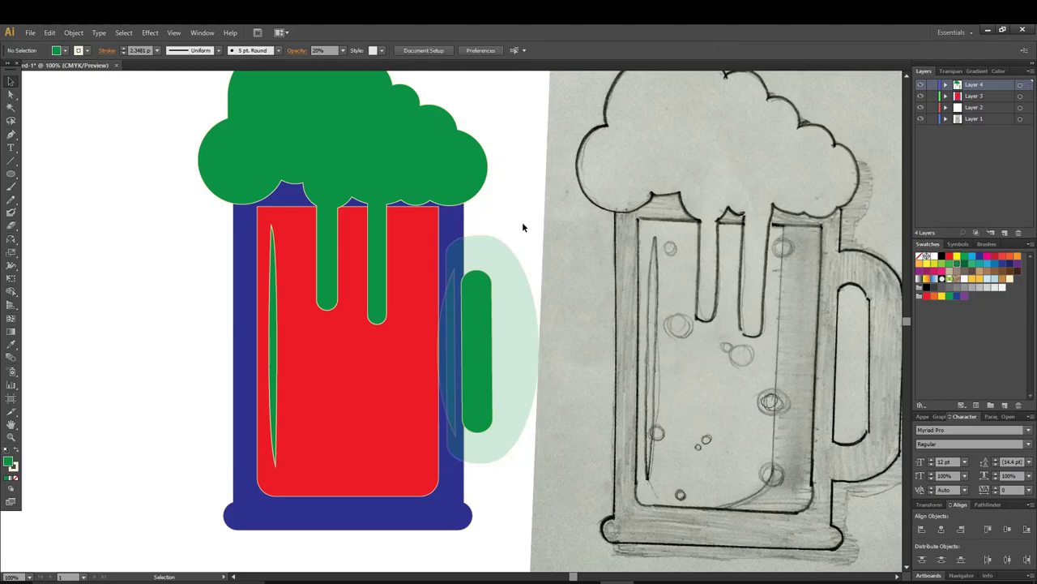
left_click(443, 312)
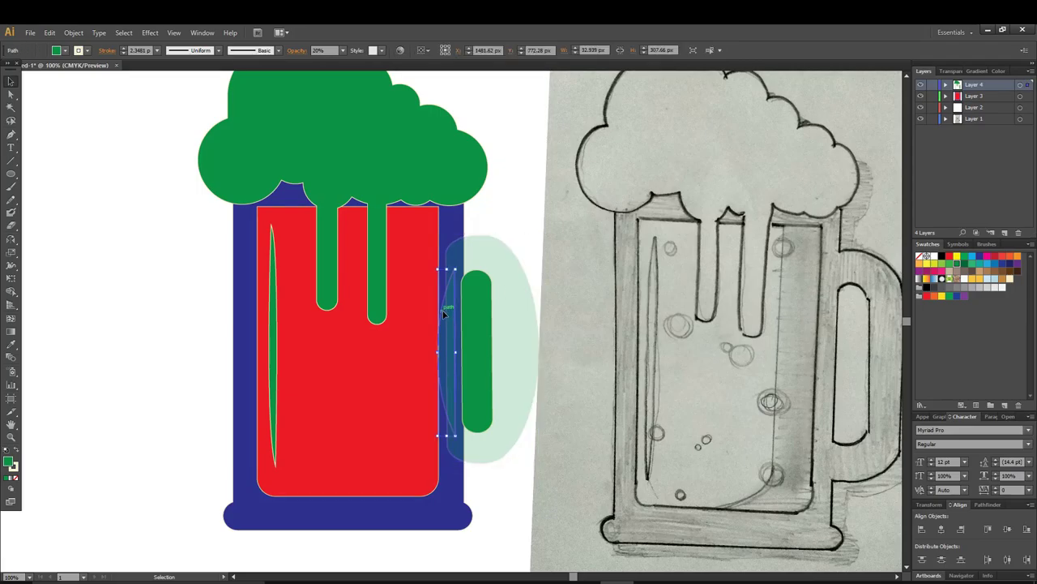
key("Delete")
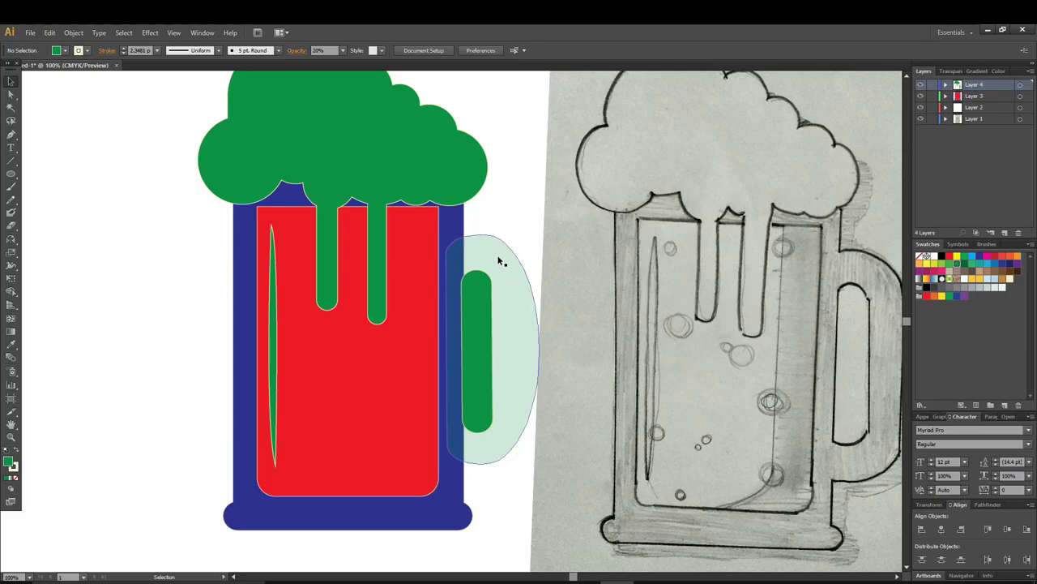
Send the pale handle shape behind the glass
right_click(498, 261)
left_click(495, 257)
right_click(495, 257)
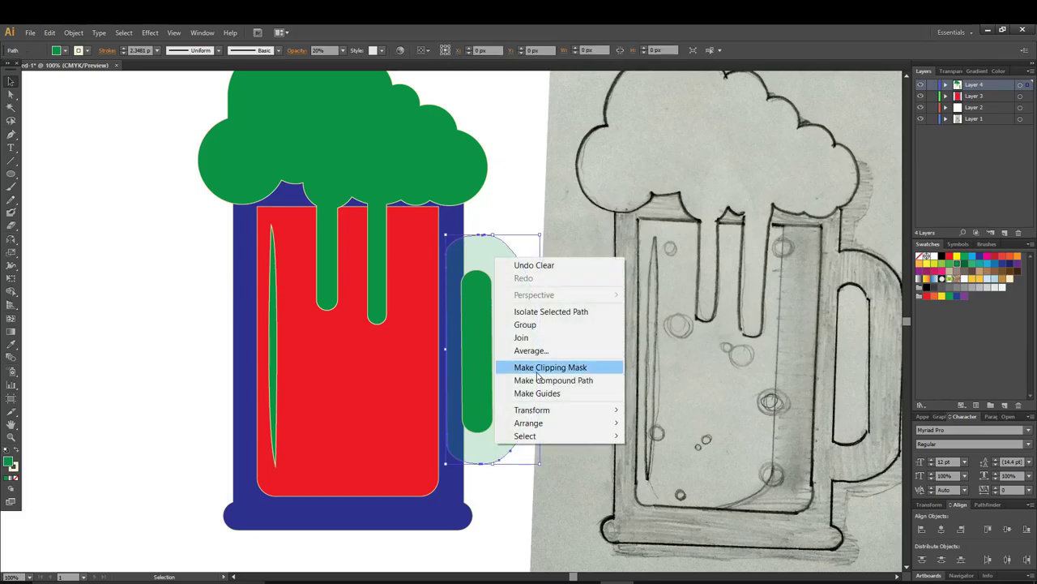
mouse_move(528, 423)
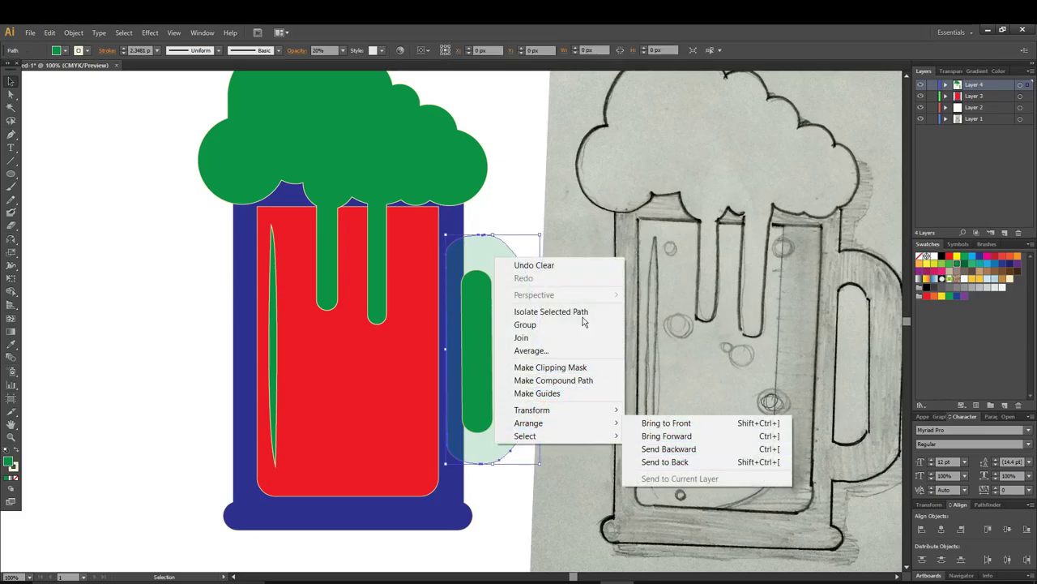
left_click(505, 192)
Merge the strip under the foam into the blue glass body with the Shape Builder
left_click(465, 220)
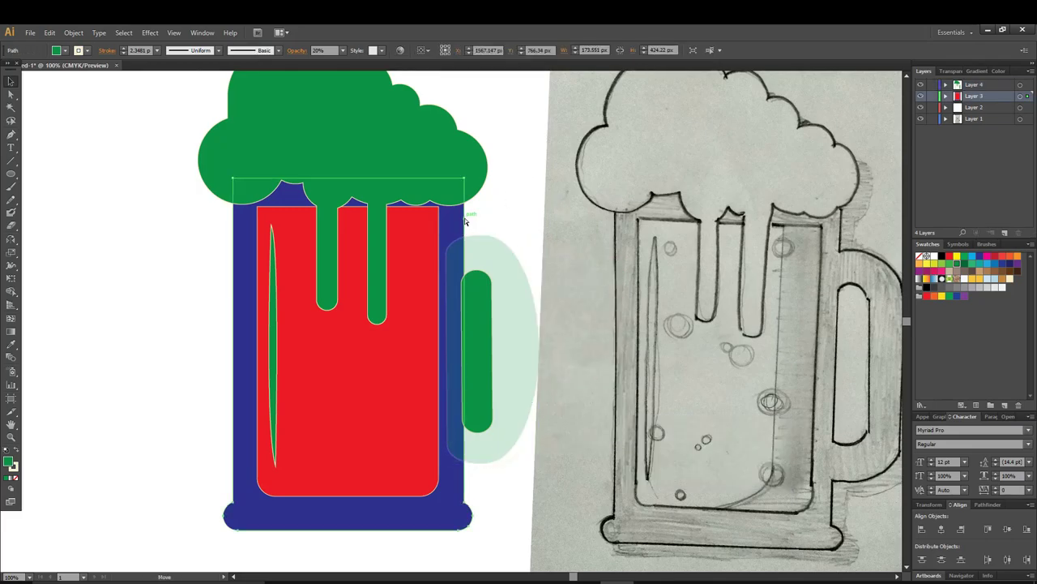
left_click(12, 292)
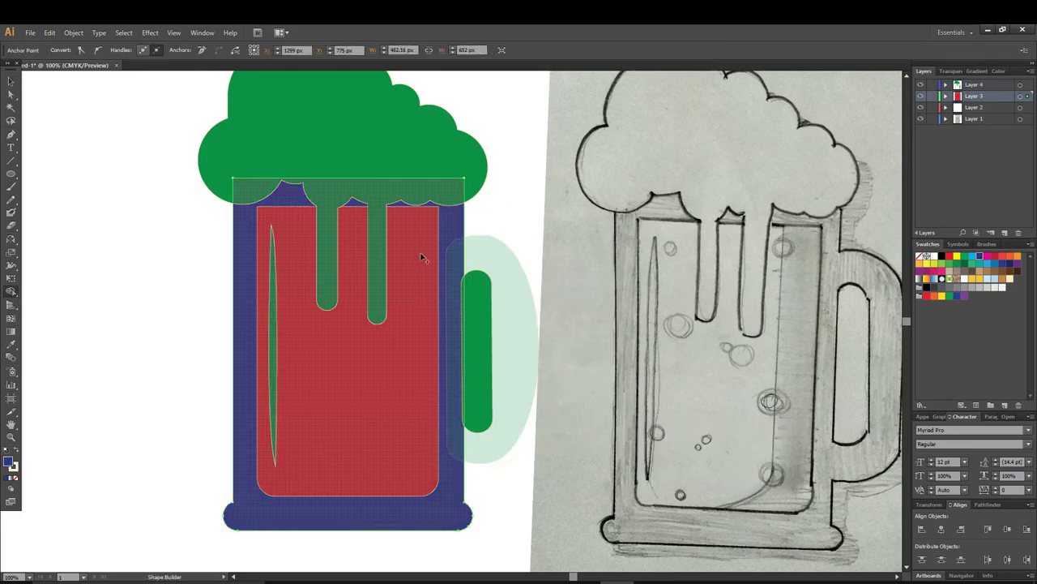
mouse_move(491, 257)
left_mouse_down()
mouse_move(464, 244)
mouse_move(463, 254)
mouse_move(451, 235)
left_mouse_up()
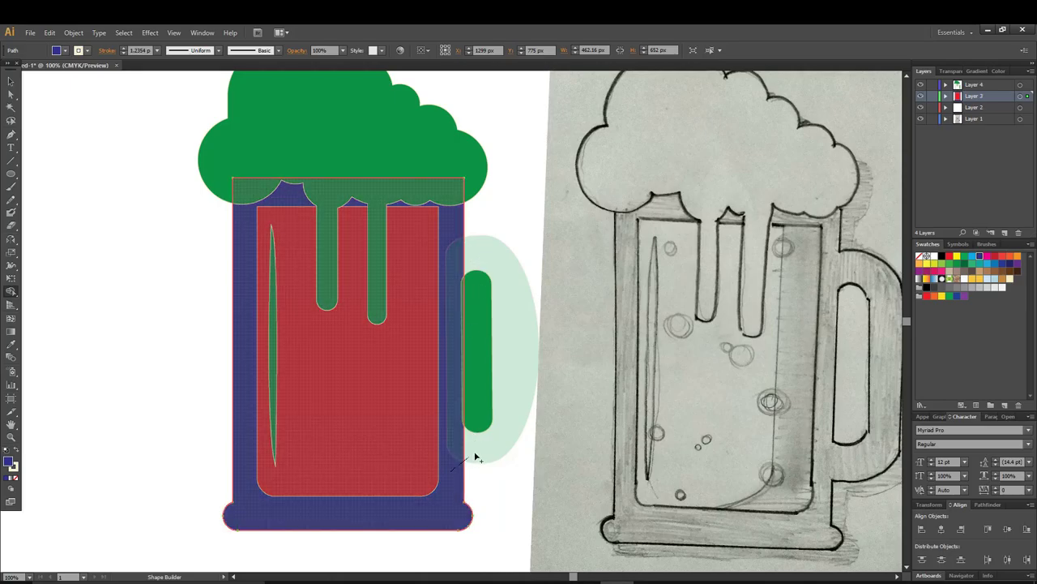
left_click(11, 82)
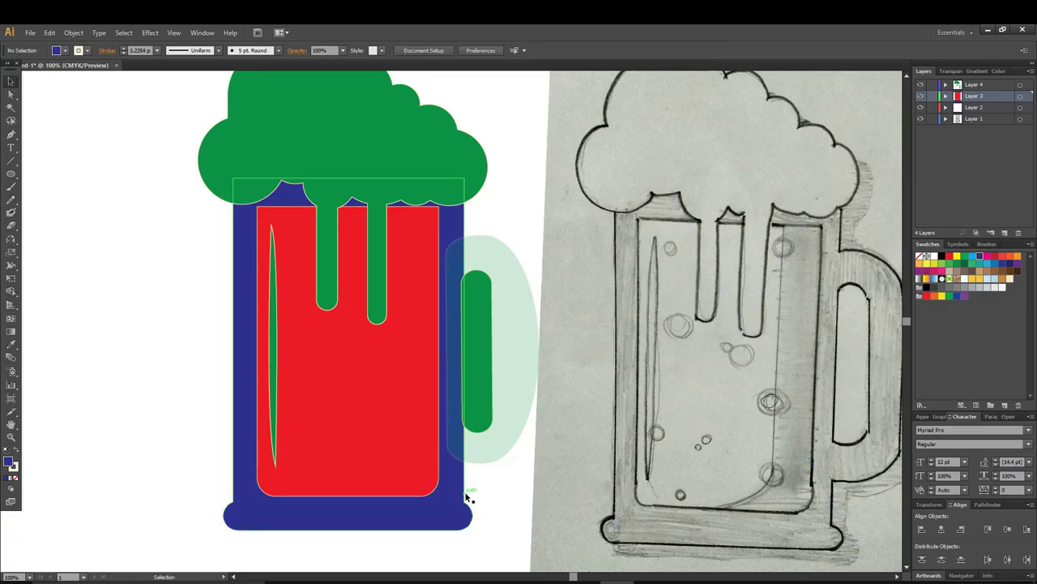
left_click(495, 458)
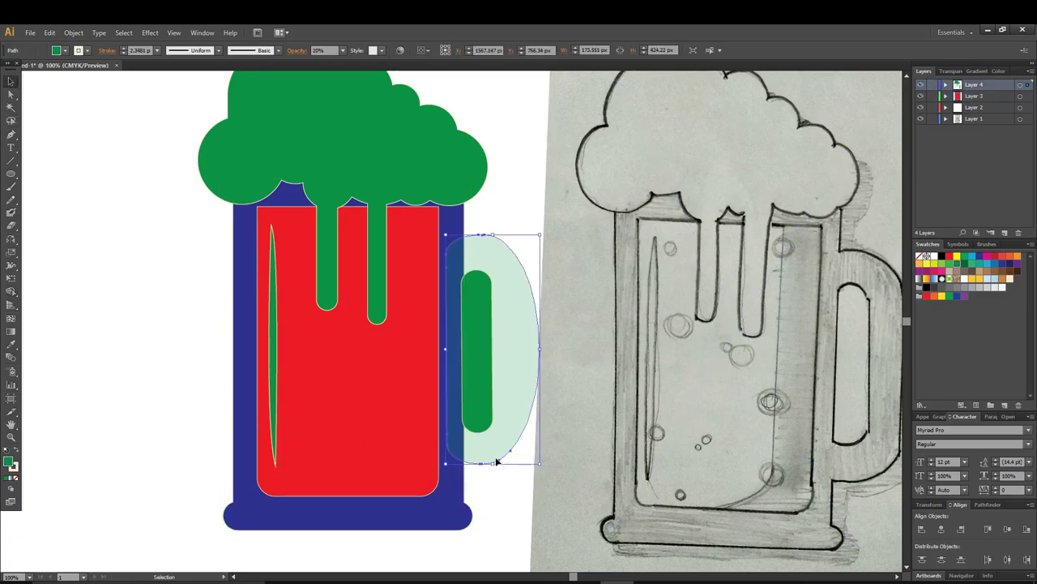
Unite the handle and glass body into one mug shape with the Shape Builder
left_click_drag(450, 557, 502, 445)
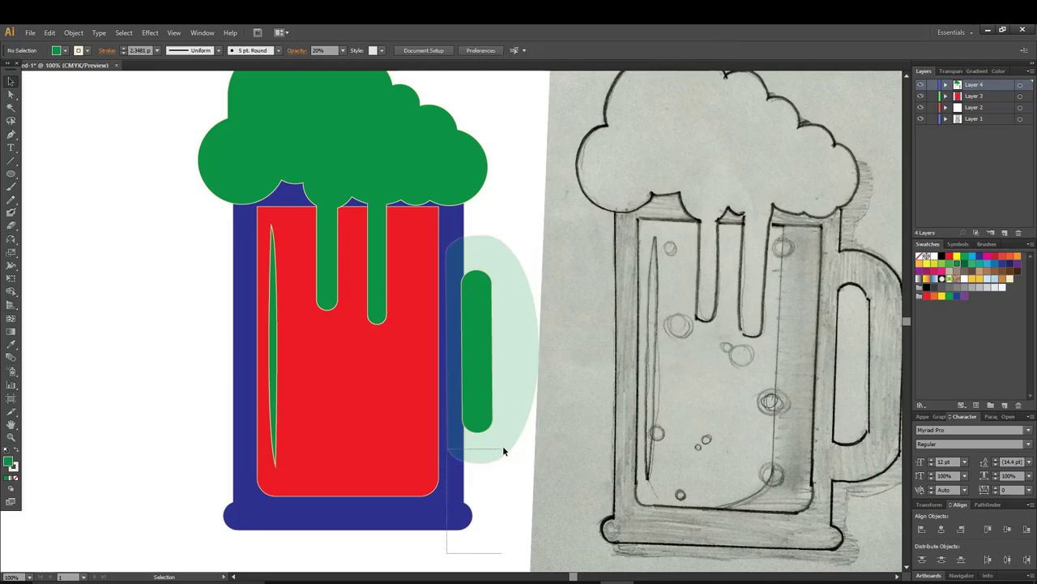
left_click(12, 290)
left_click_drag(483, 454, 452, 487)
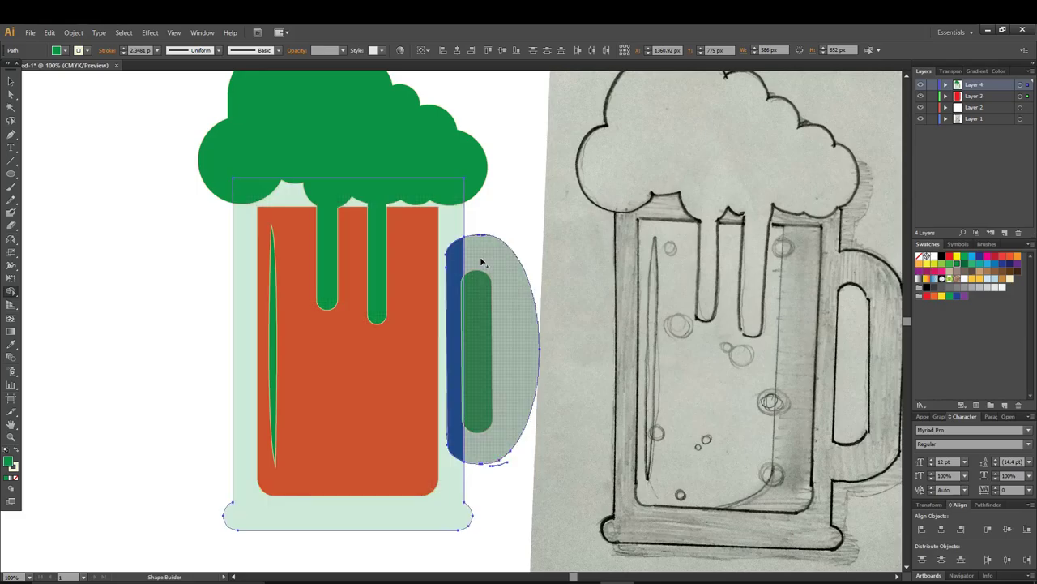
mouse_move(481, 257)
left_mouse_down()
mouse_move(456, 253)
mouse_move(478, 256)
left_mouse_up()
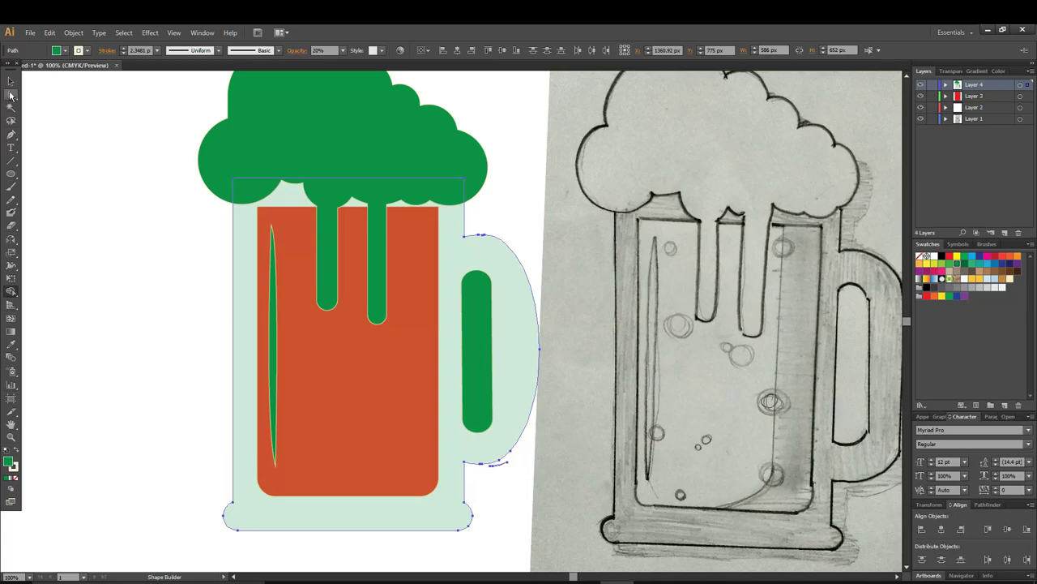
left_click(11, 81)
Reselect the merged mug shape and bring up its opacity choices
left_click(138, 198)
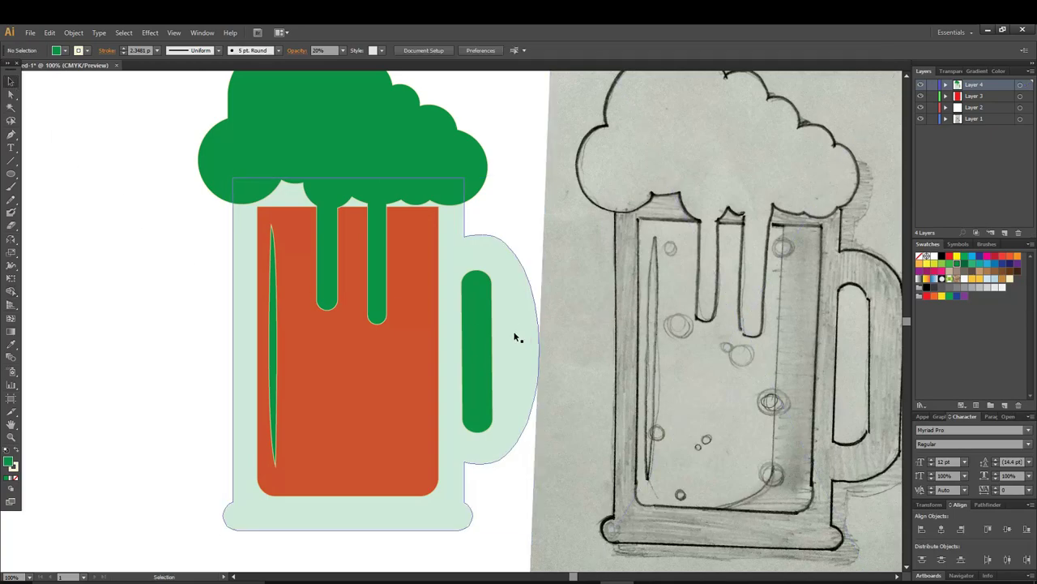
left_click(486, 318)
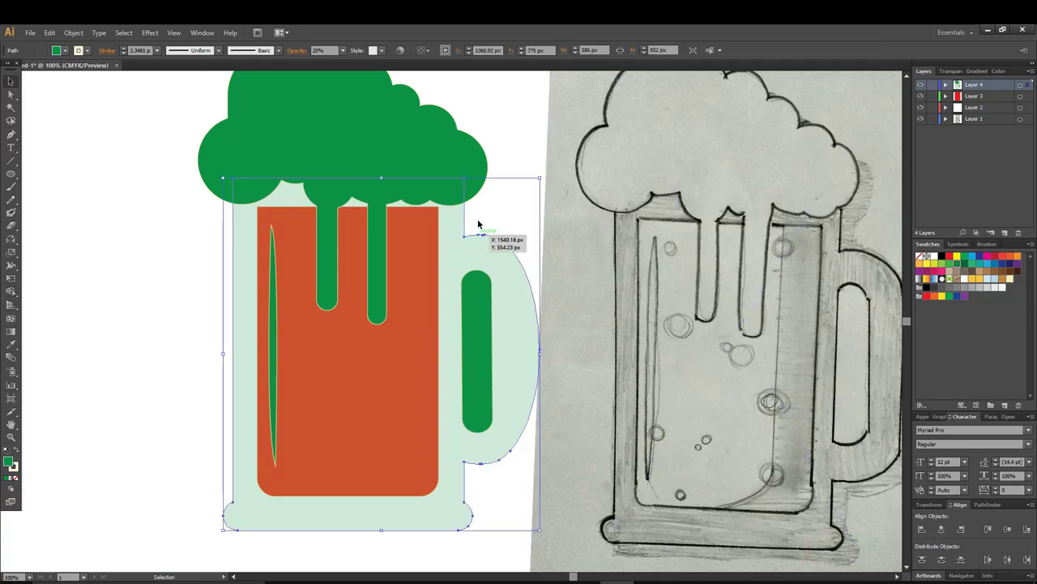
left_click(503, 134)
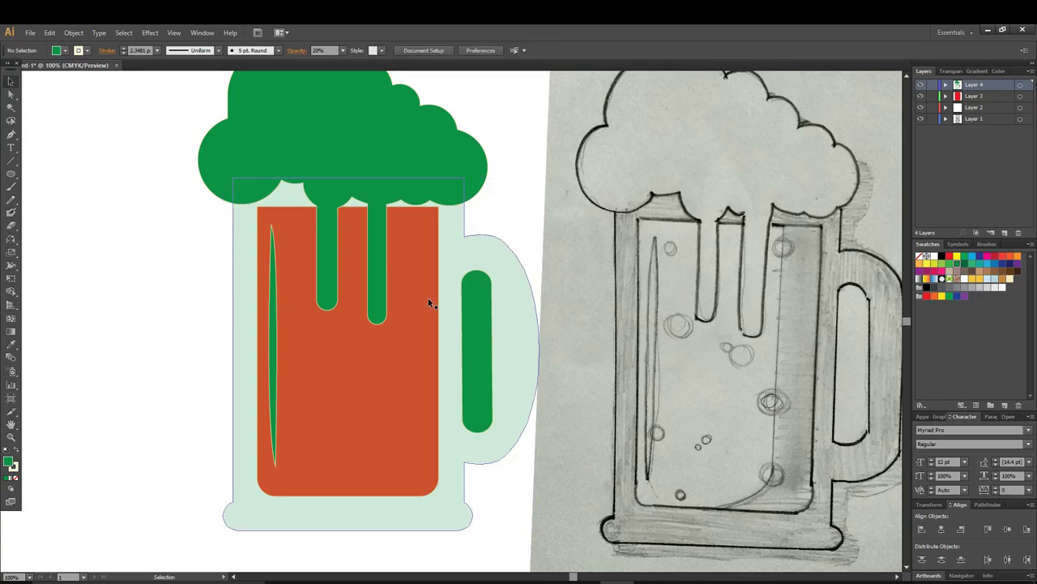
left_click(484, 247)
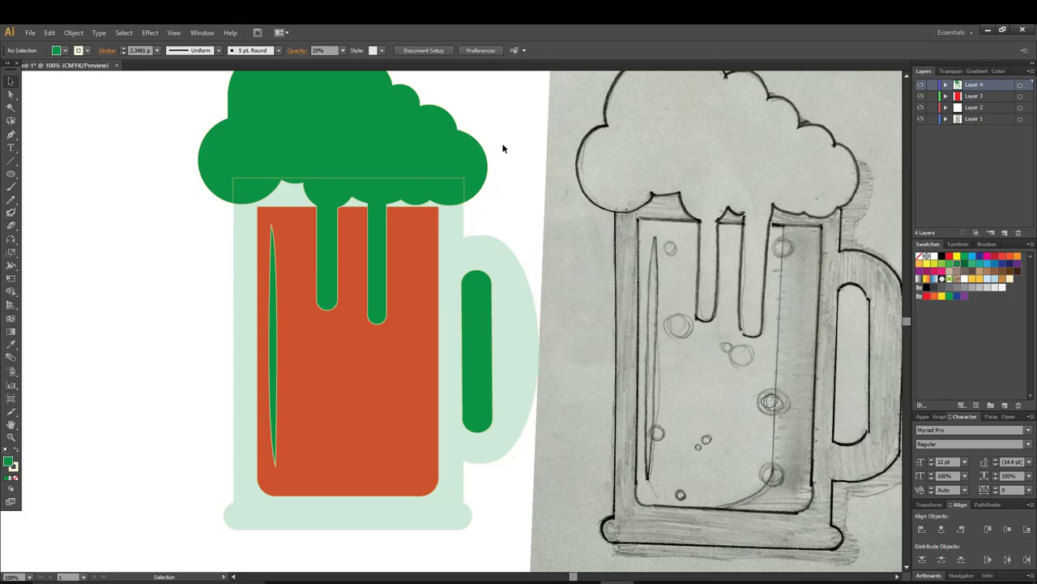
left_click(342, 51)
Make the green mug 100% opaque and send it behind everything
left_click(356, 180)
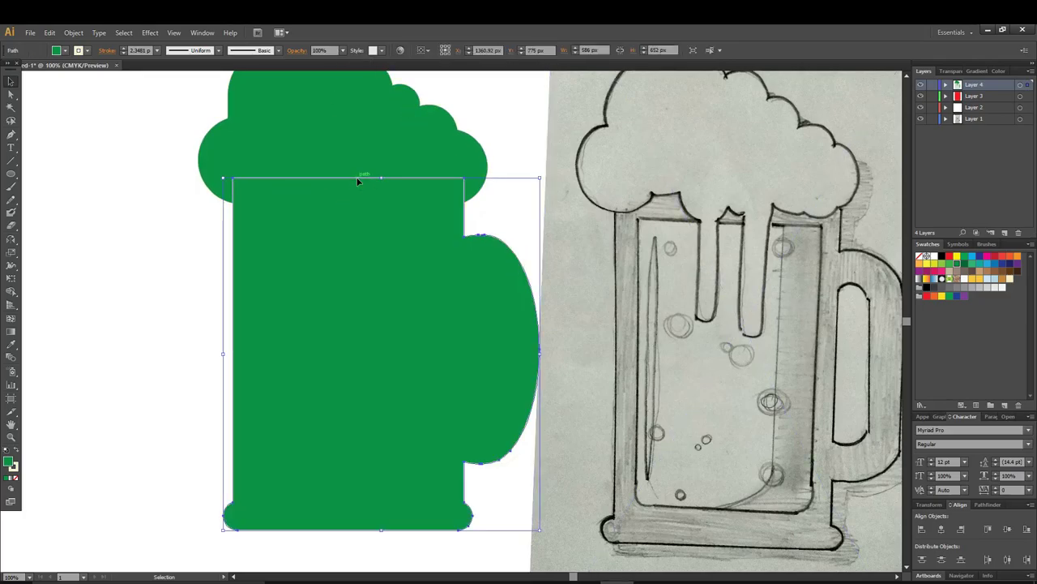
right_click(379, 245)
mouse_move(414, 410)
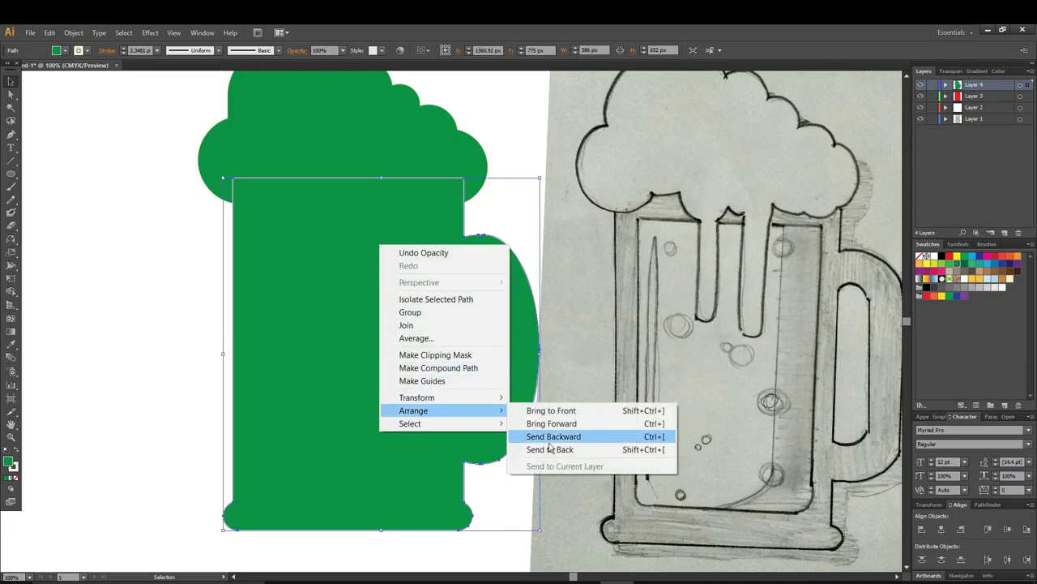
left_click(551, 449)
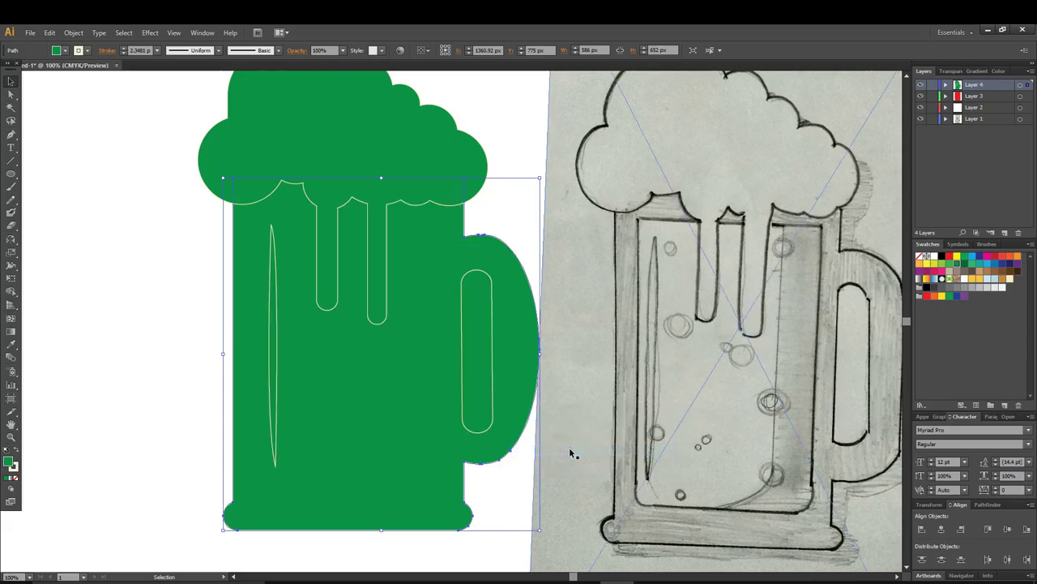
Bring the handle's inner rectangle to the front
right_click(482, 313)
mouse_move(514, 474)
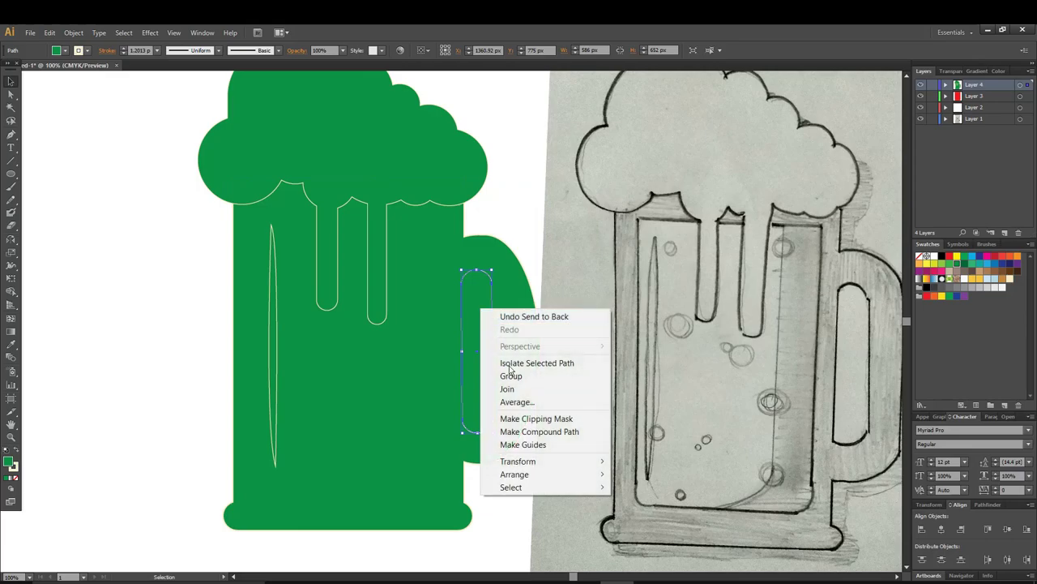
left_click(651, 474)
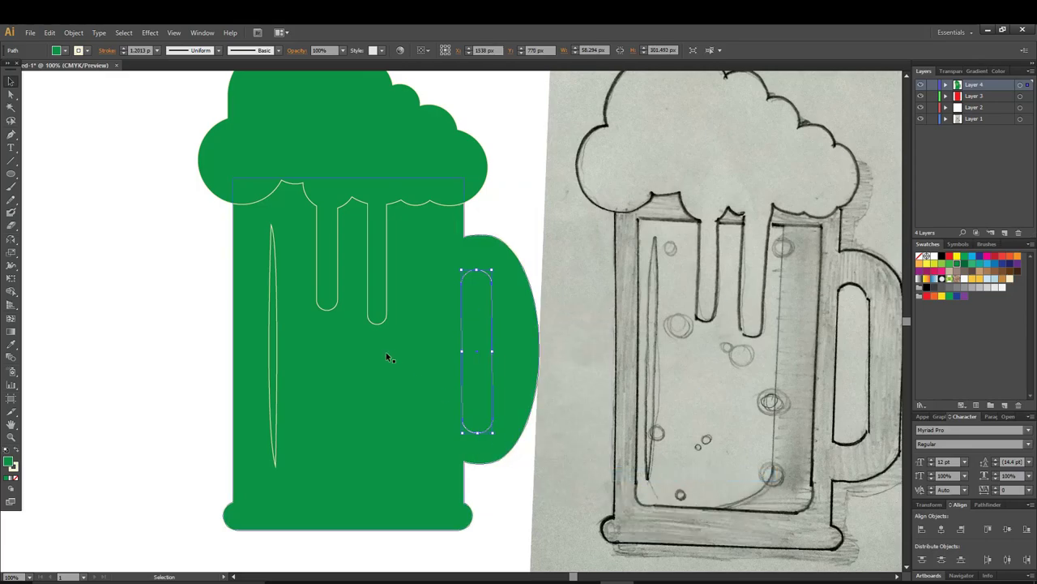
left_click(497, 256)
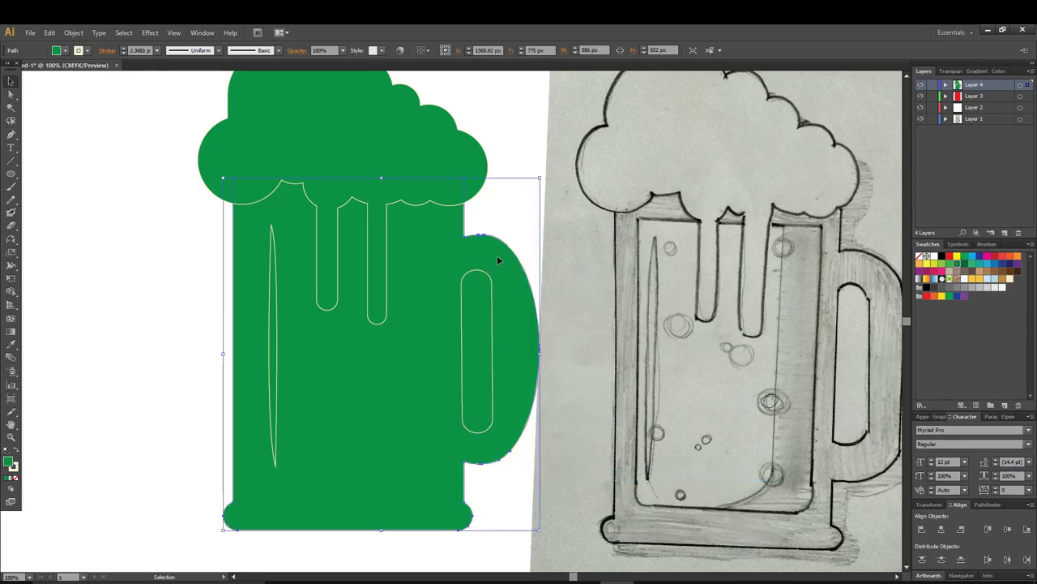
left_click(483, 294)
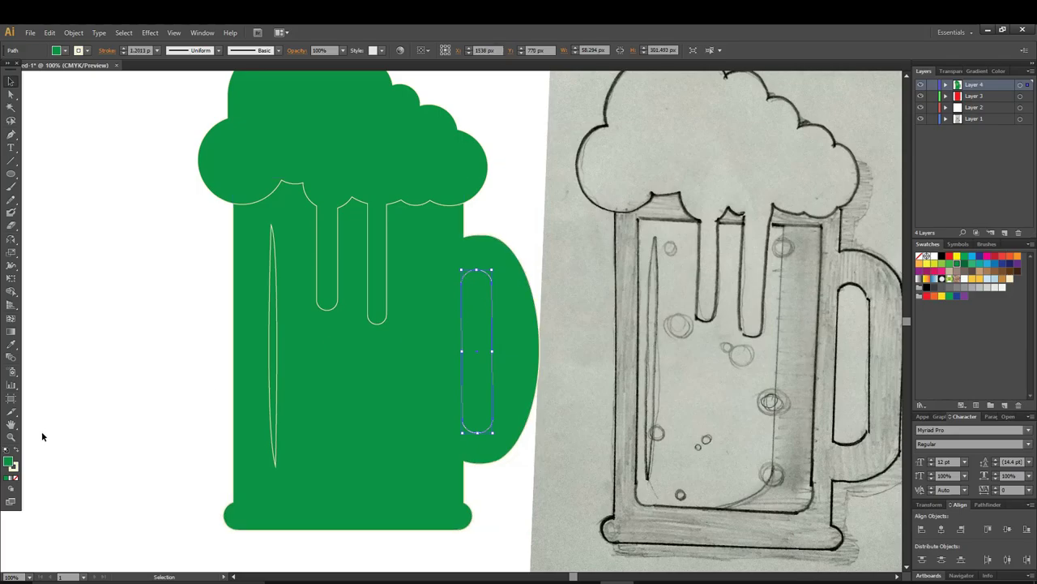
Fill the handle opening and the thin glass sliver red, and the foam with drips near-white
left_click(995, 258)
left_click(251, 288)
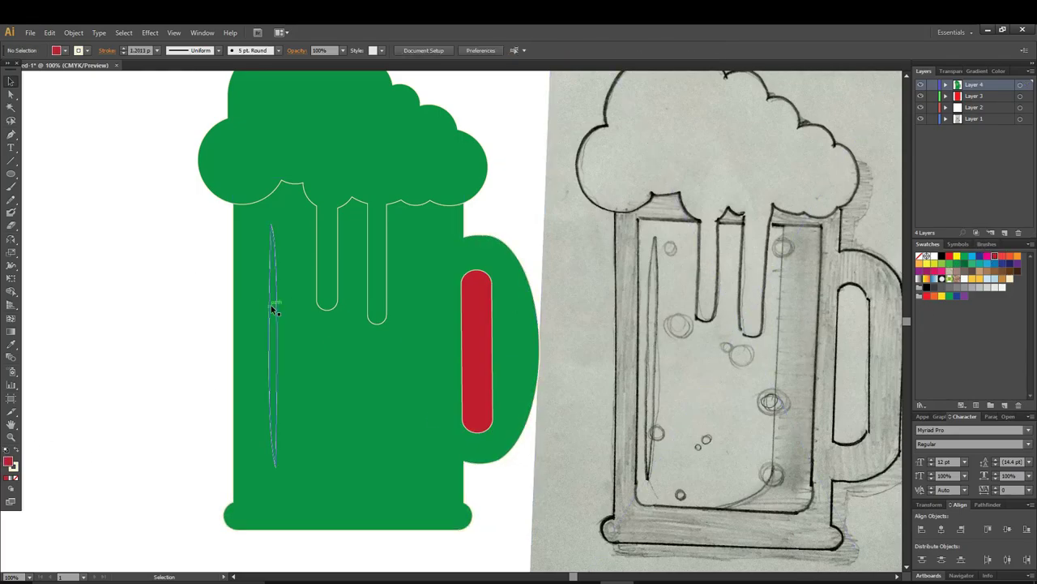
left_click(274, 309)
left_click(1001, 257)
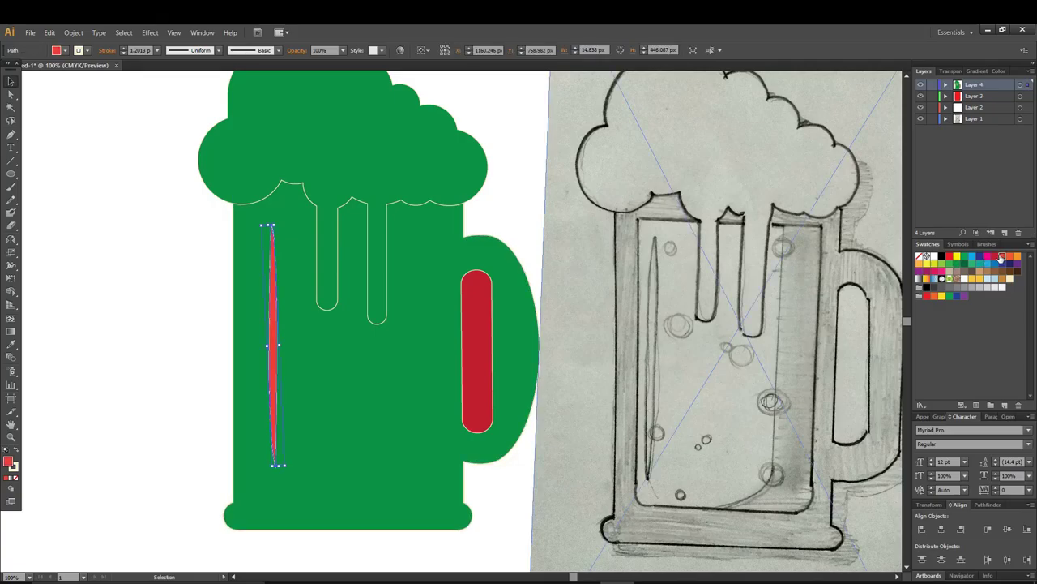
left_click(324, 250)
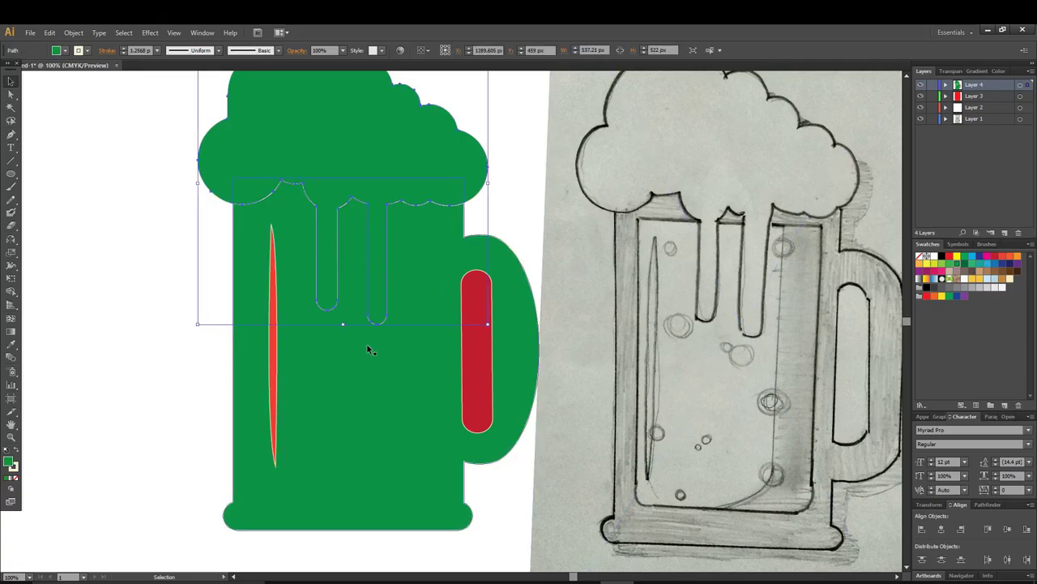
left_click(965, 279)
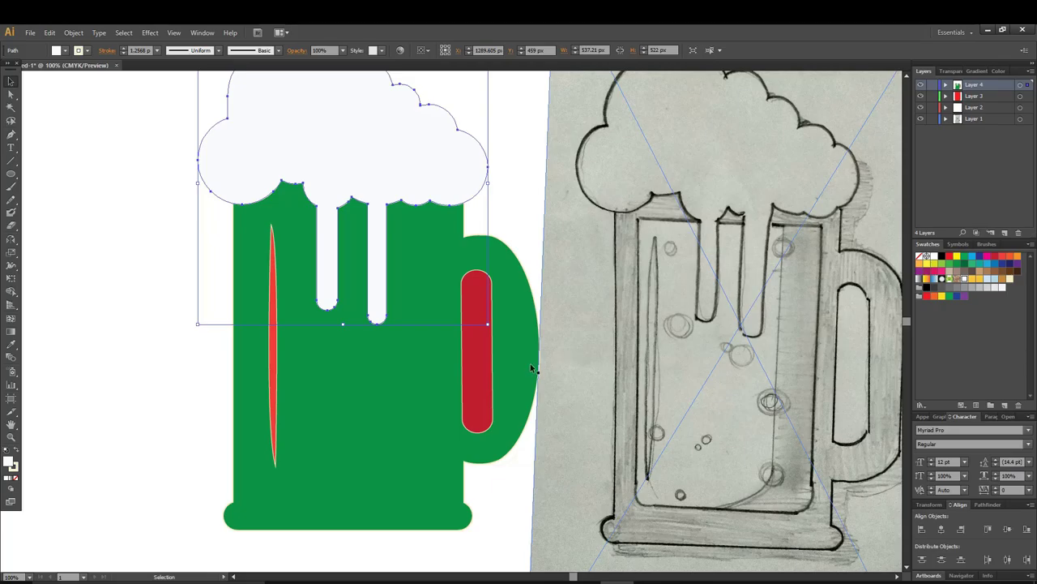
Send the green mug body to the back, rearrange Layer 4's paths, and target Layer 3
left_click(332, 388)
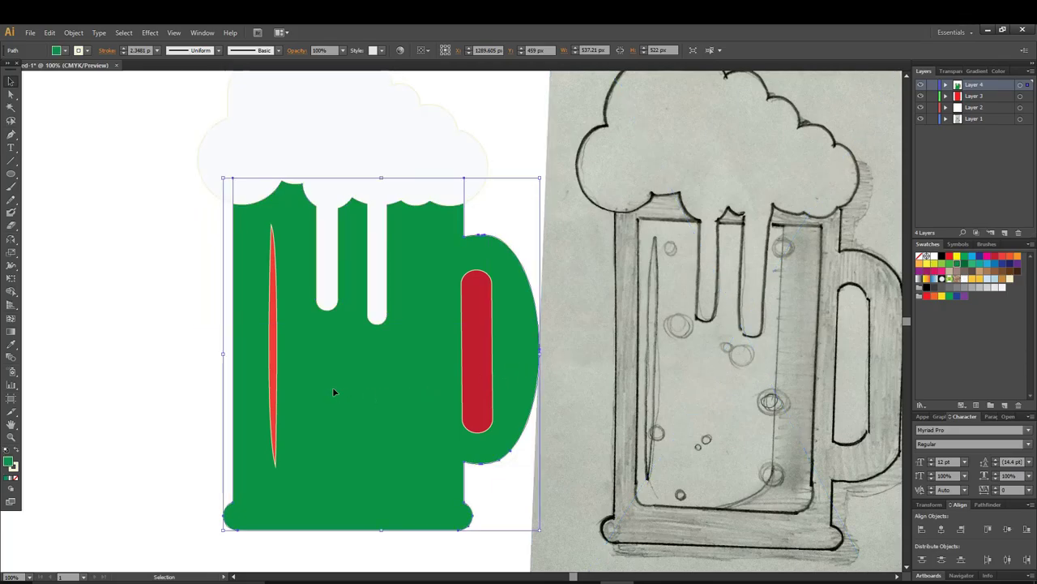
right_click(333, 388)
mouse_move(397, 555)
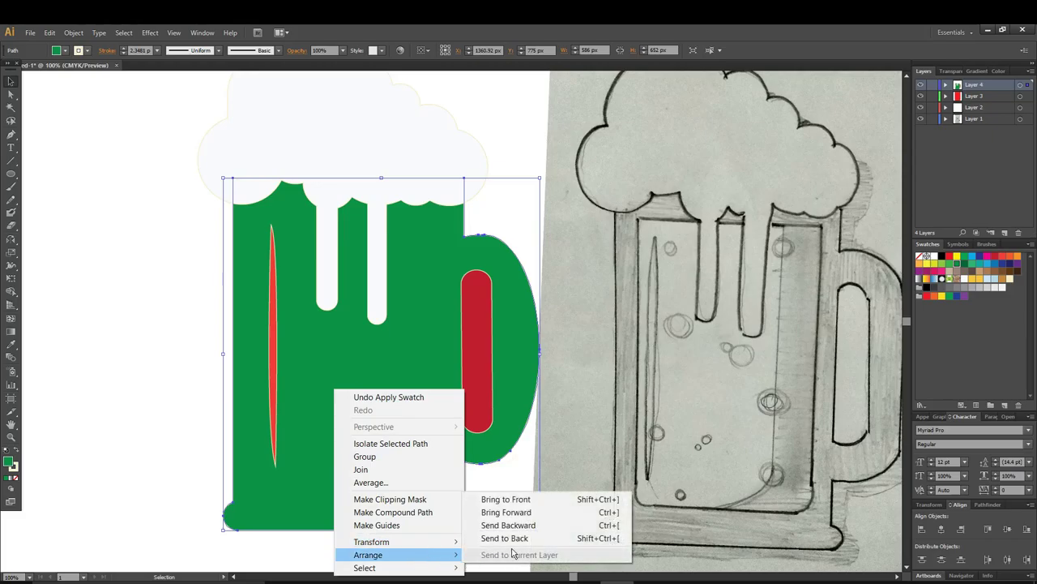
left_click(552, 537)
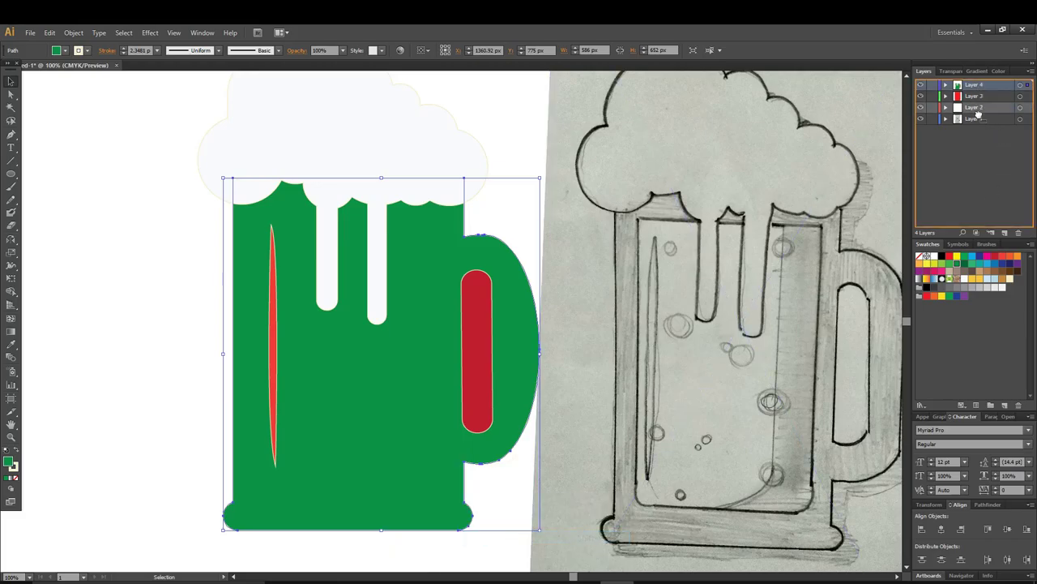
left_click_drag(981, 89, 980, 129)
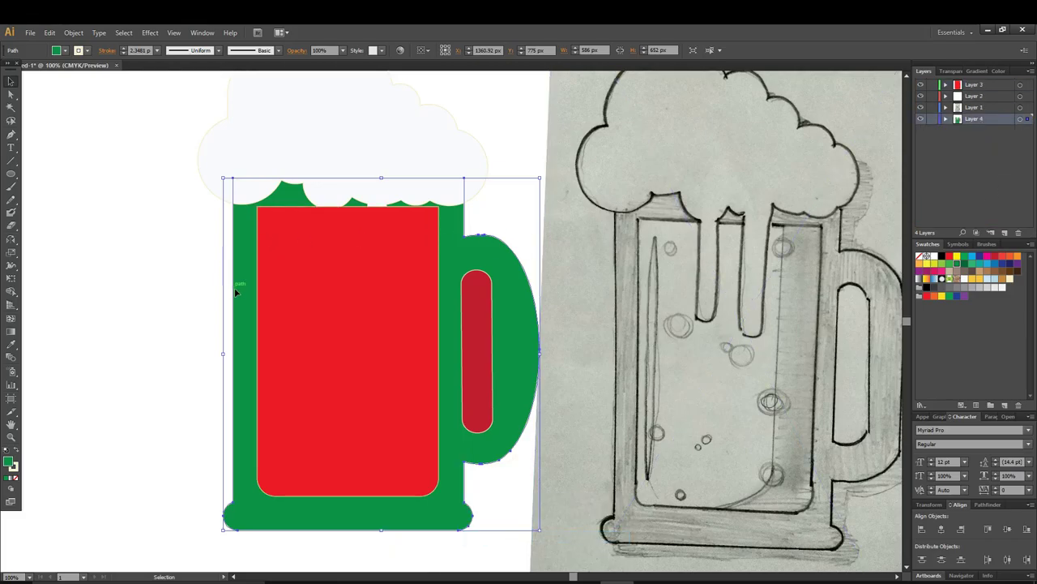
left_click(945, 119)
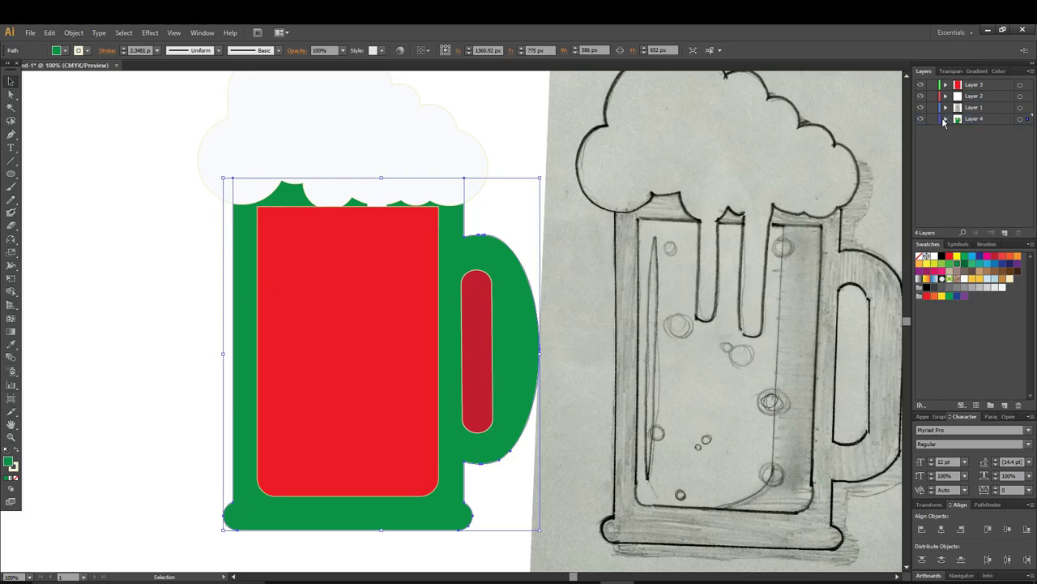
left_click(970, 131)
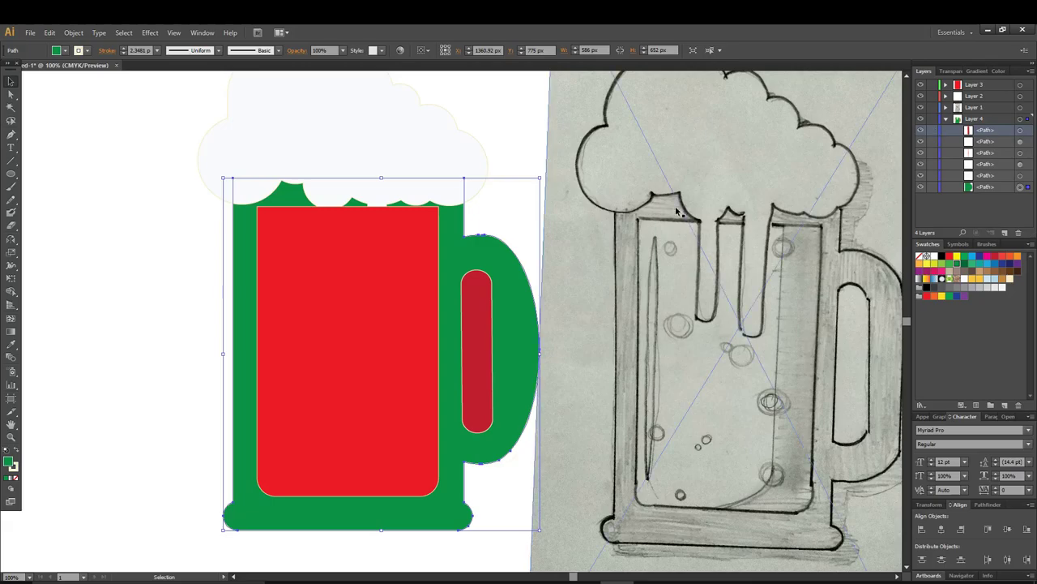
mouse_move(980, 133)
left_mouse_down()
mouse_move(967, 81)
mouse_move(987, 92)
mouse_move(989, 110)
mouse_move(981, 92)
left_mouse_up()
left_click(957, 86)
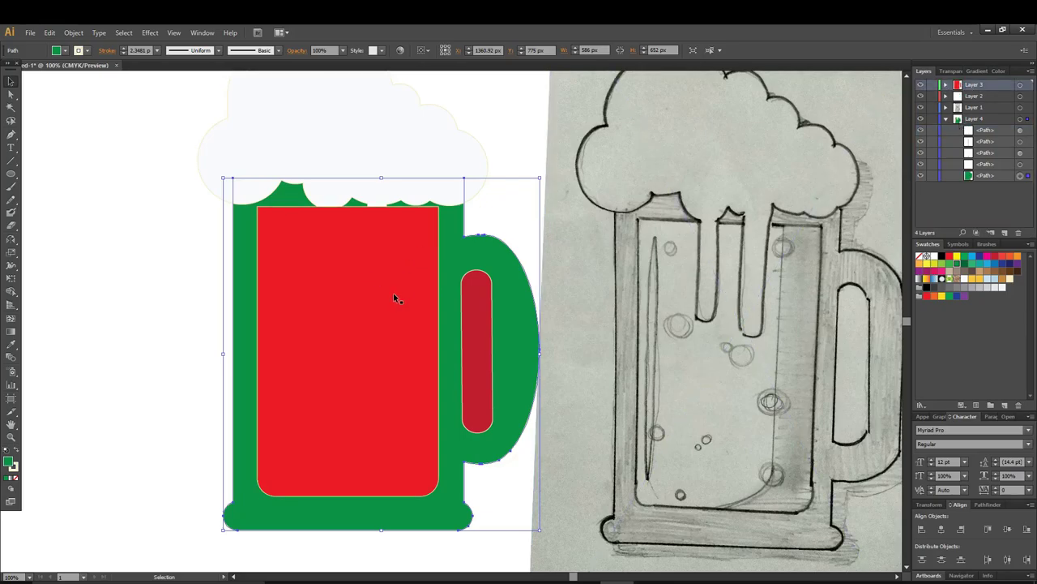
Send the red beer rectangle to the back of its stack
left_click(175, 238)
right_click(269, 256)
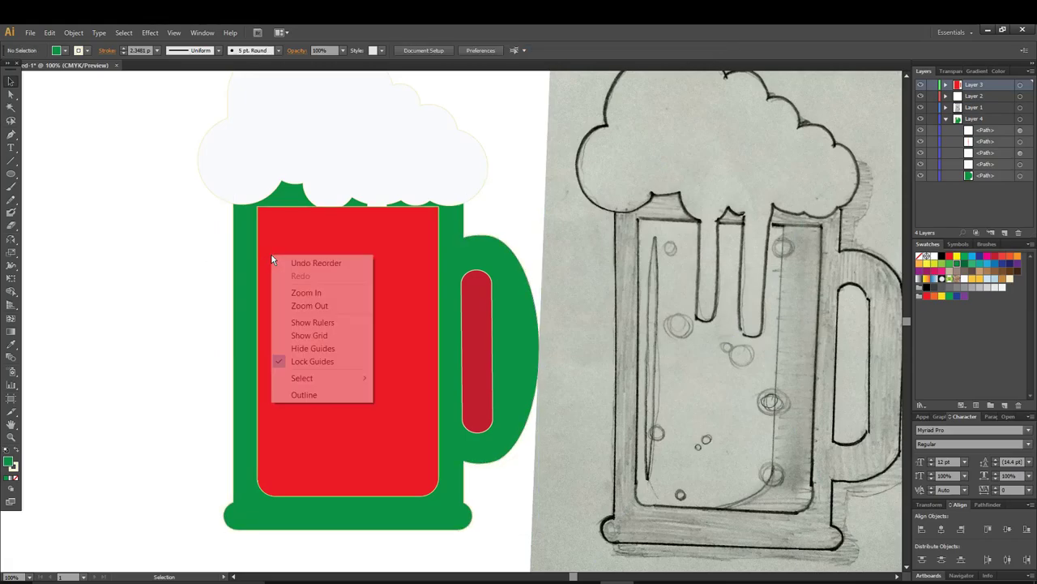
right_click(248, 264)
mouse_move(280, 424)
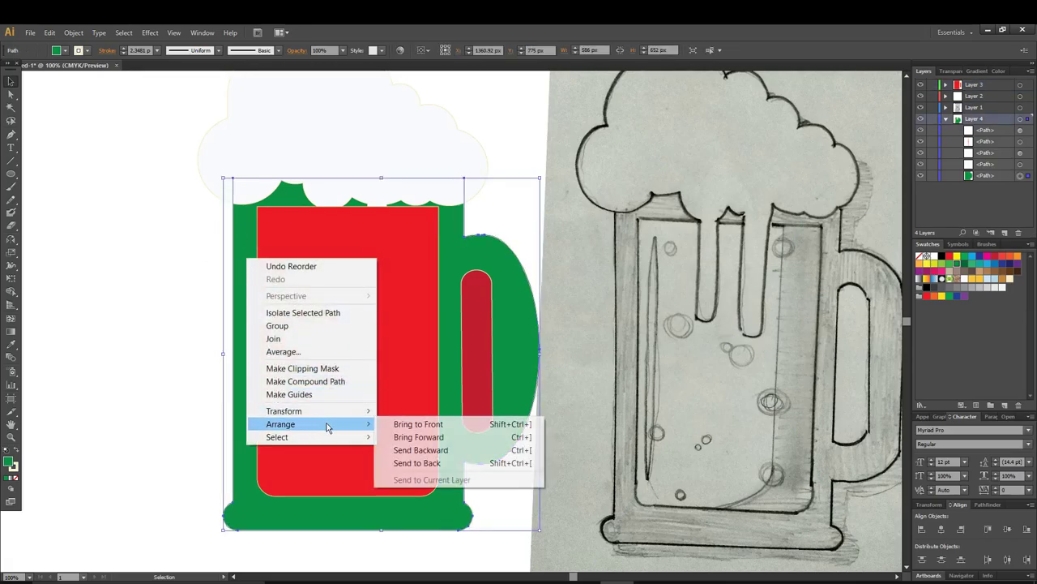
left_click(415, 463)
left_click(280, 278)
right_click(279, 278)
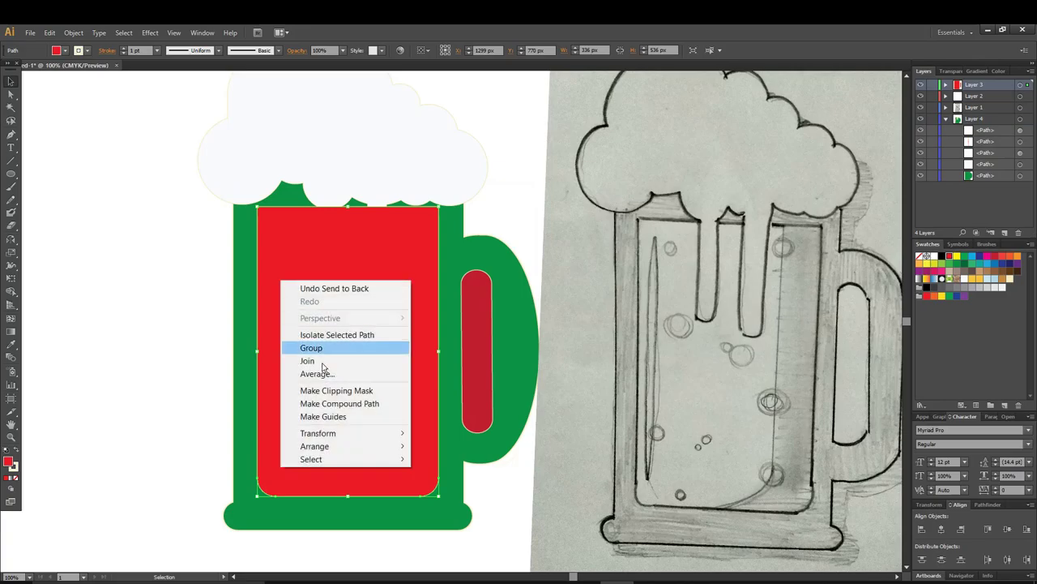
mouse_move(314, 446)
left_click(438, 484)
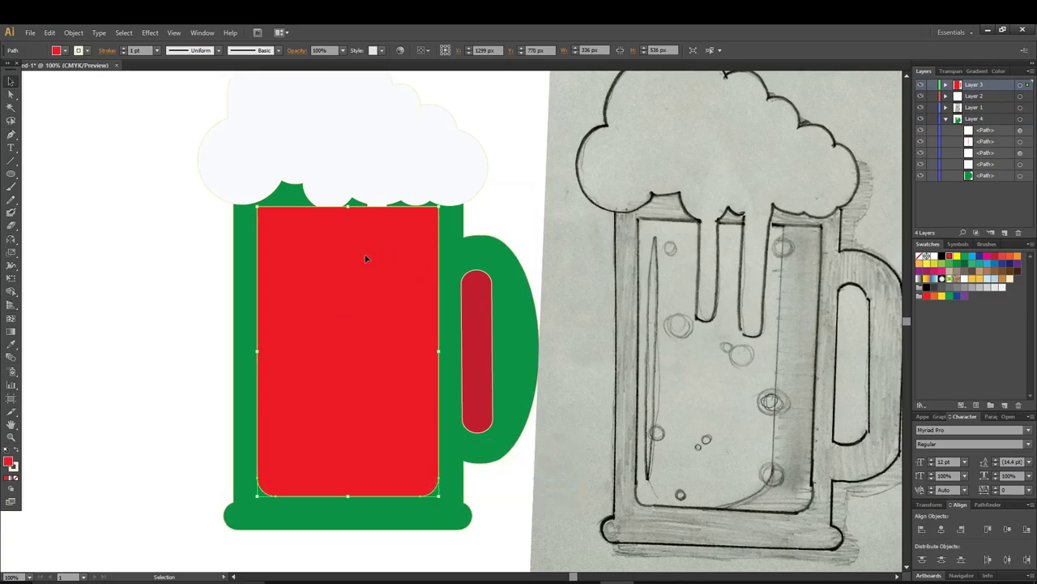
Set all the mug artwork to 30% opacity and select the beer rectangle
left_click_drag(148, 256, 332, 125)
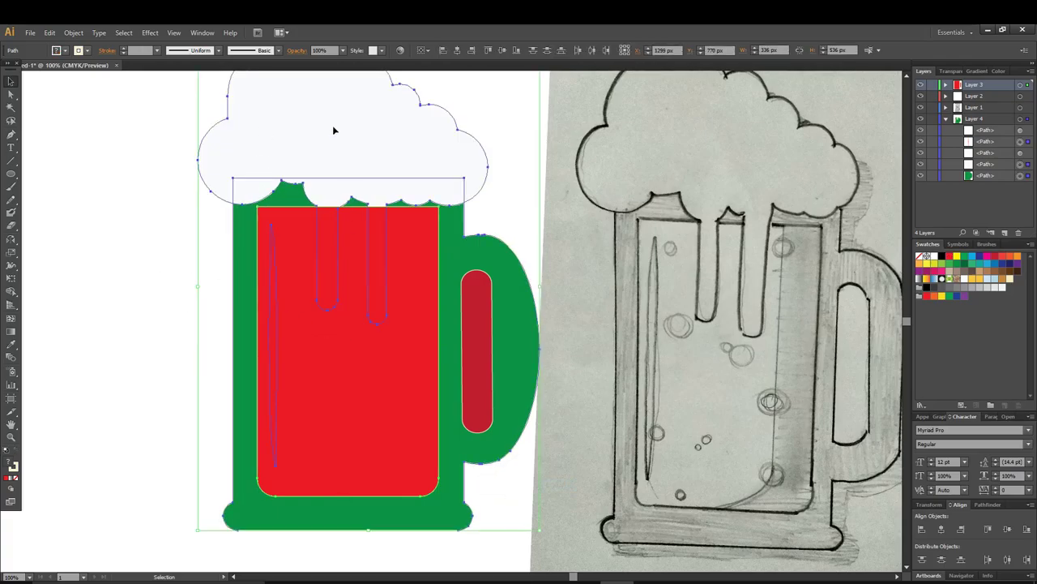
left_click(343, 50)
left_click(356, 135)
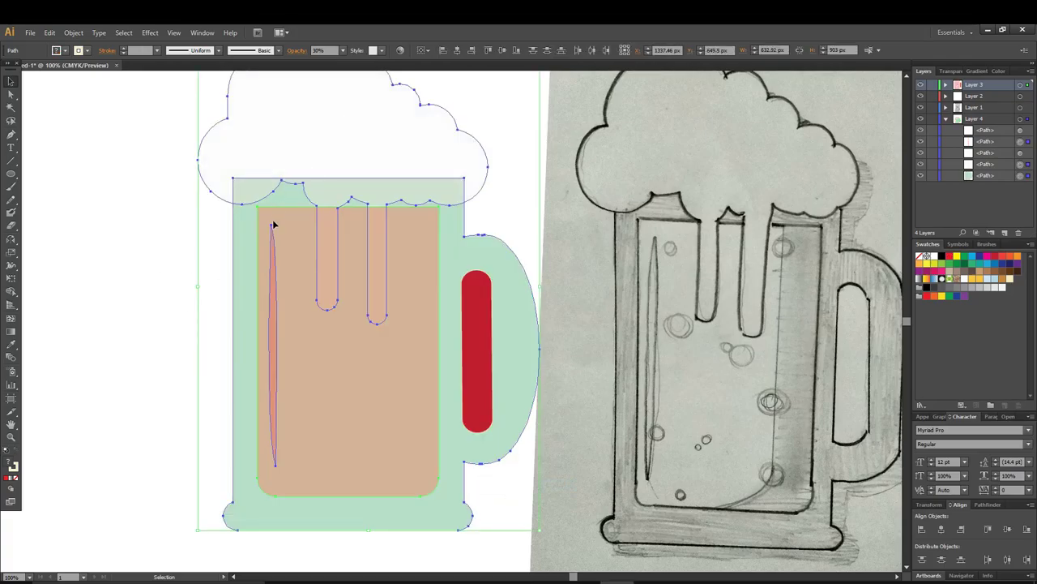
left_click(165, 264)
left_click(274, 292)
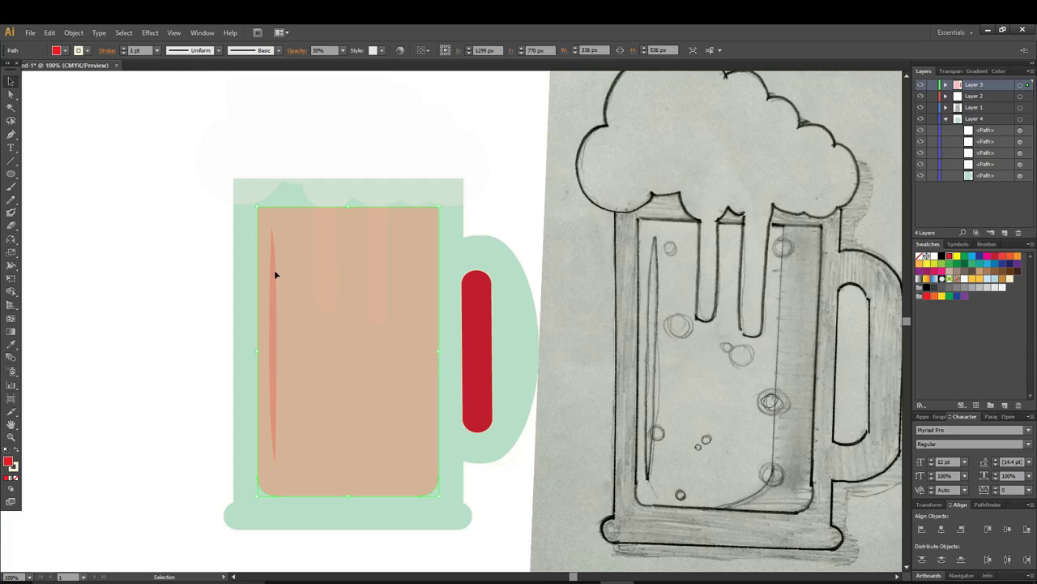
left_click(169, 238)
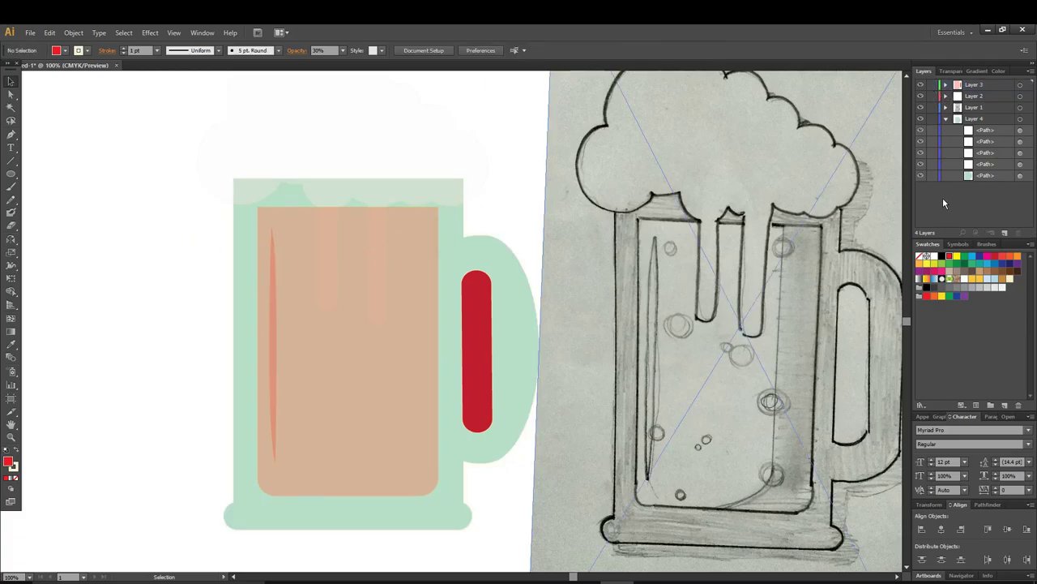
left_click(276, 276)
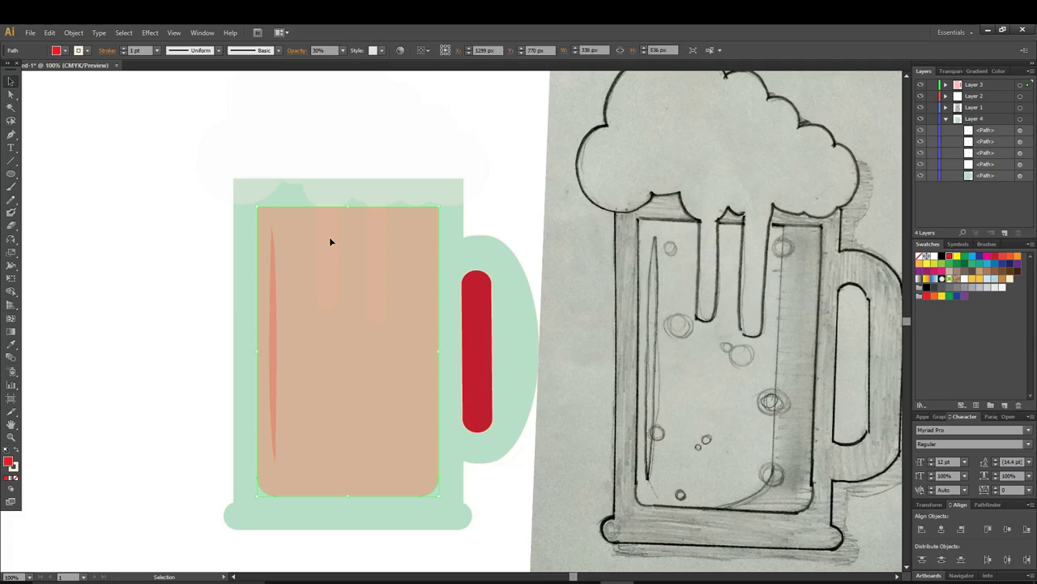
Try shifting the beer rectangle aside to reach the thin highlight, then undo the move
left_click(945, 120)
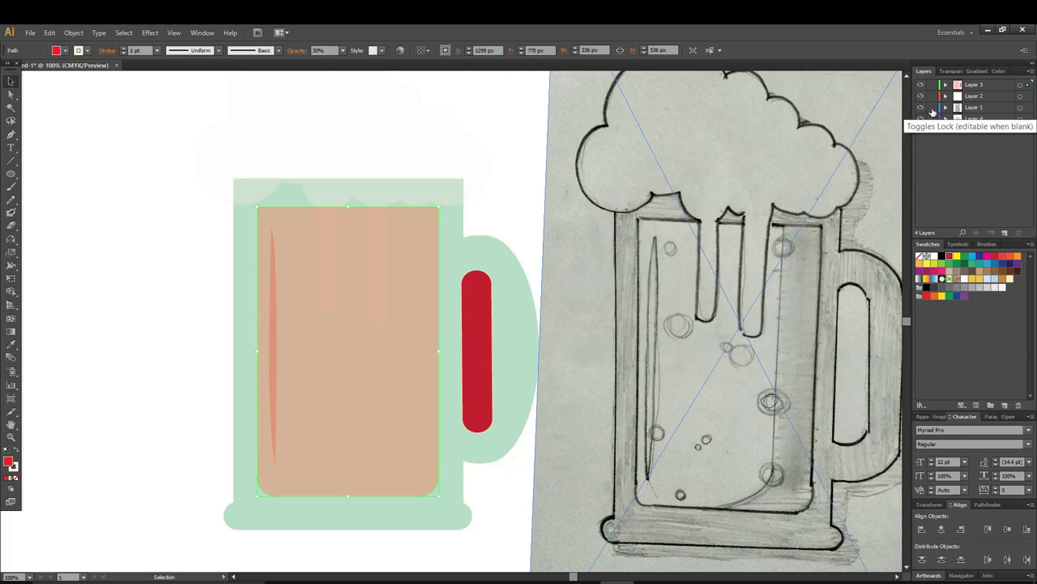
left_click(318, 313)
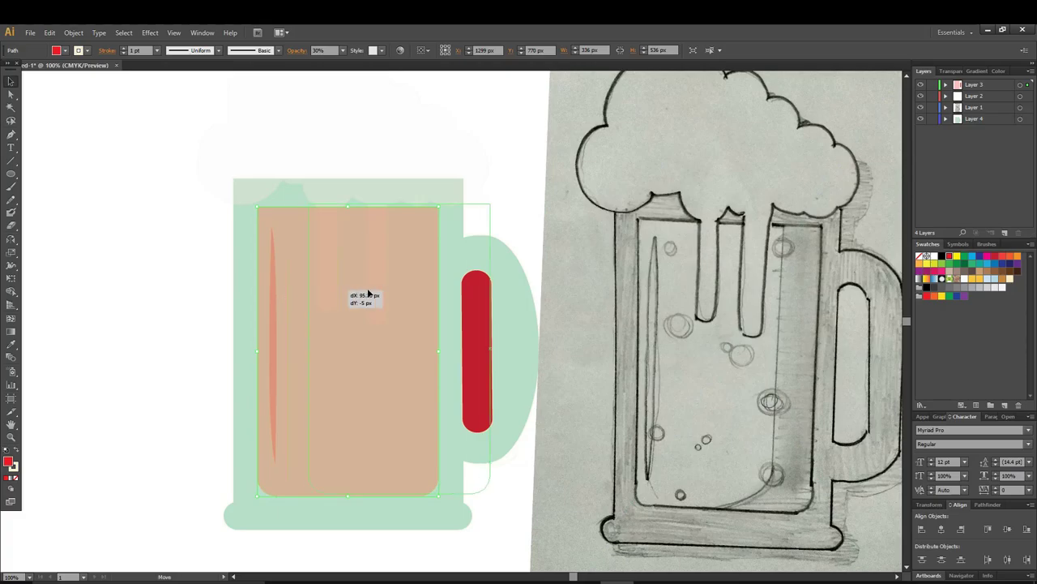
left_click_drag(278, 296, 376, 293)
left_click(277, 298)
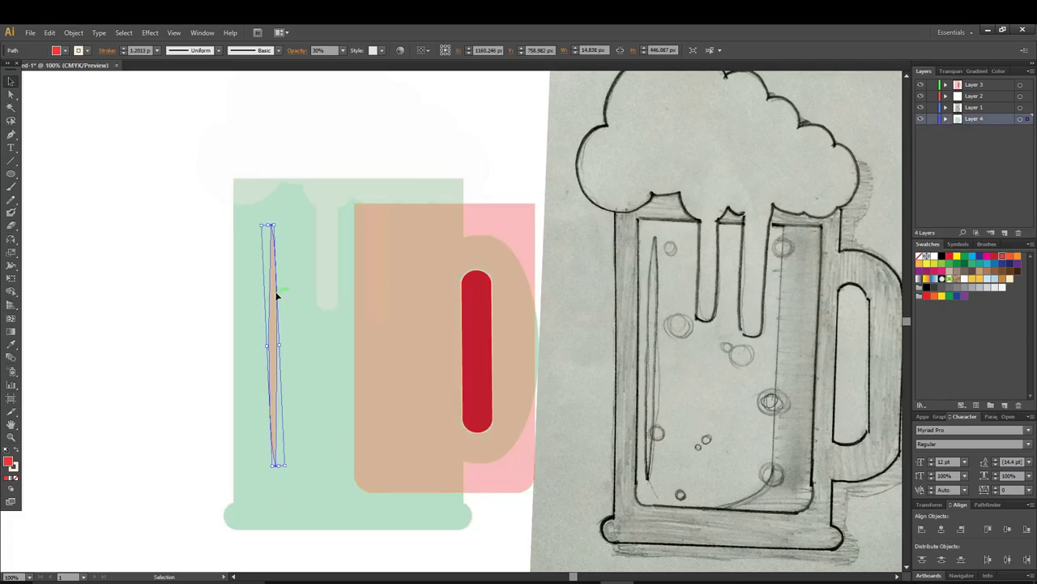
key("ctrl+z")
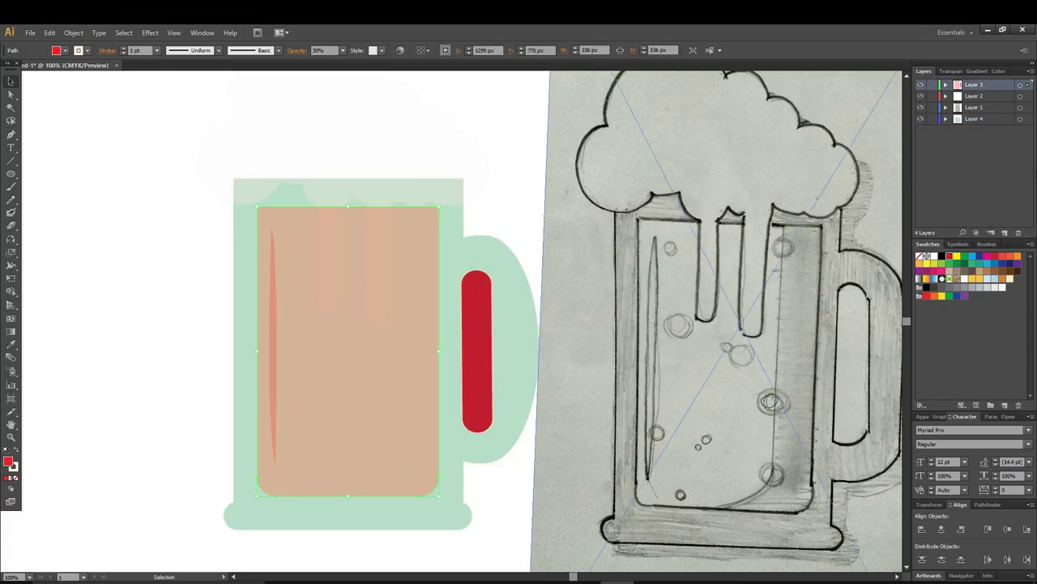
Move the thin highlight path from Layer 4 into Layer 3, then select all the mug artwork
left_click(945, 119)
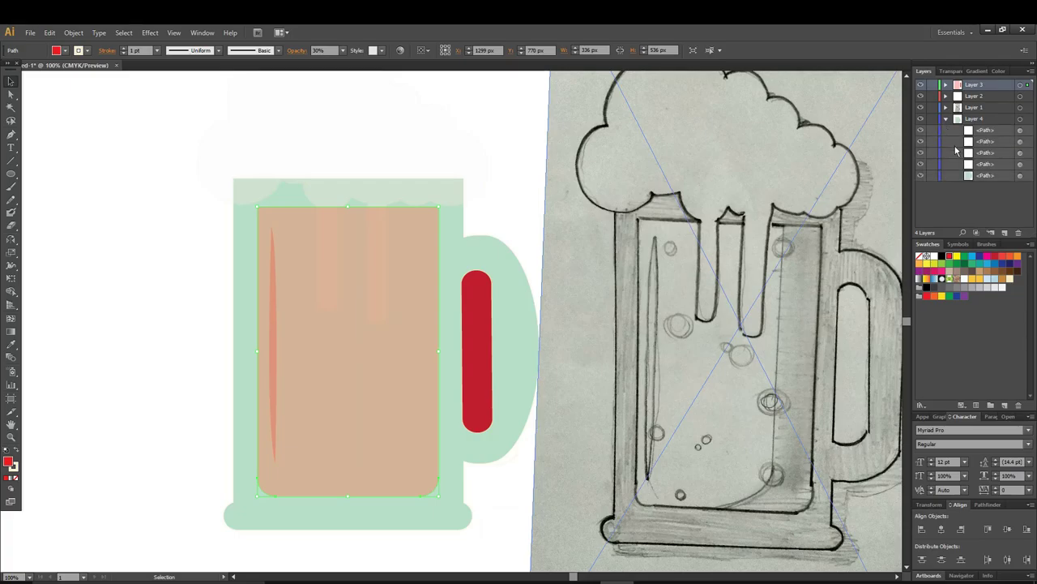
left_click(1019, 130)
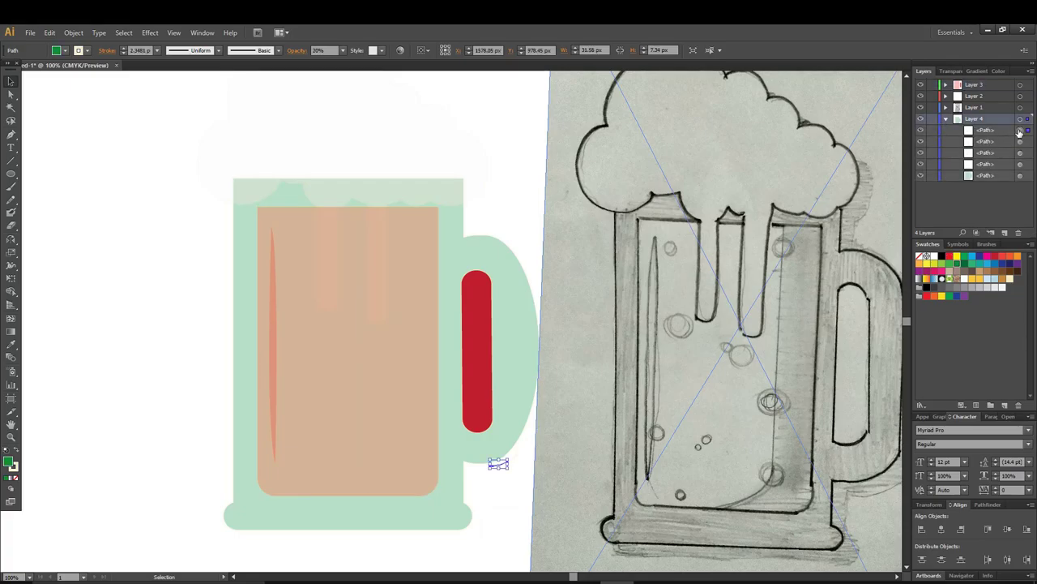
left_click(1021, 142)
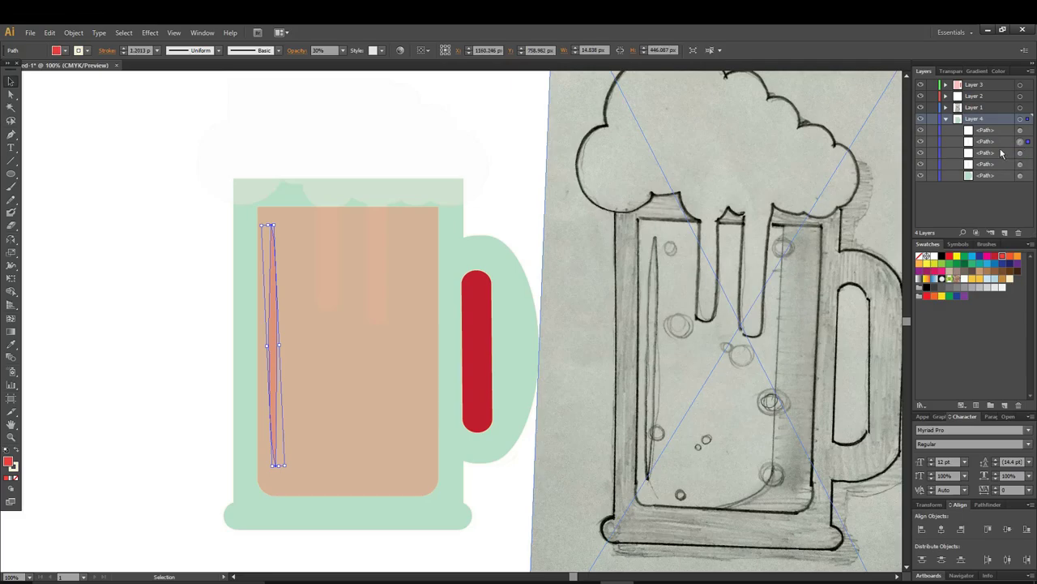
left_click_drag(985, 147, 953, 133)
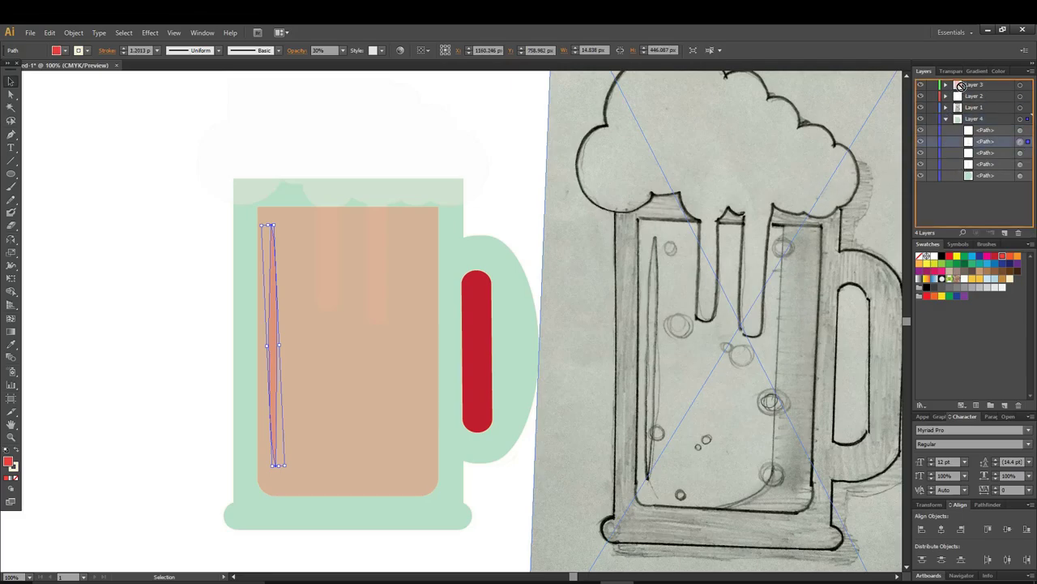
left_click_drag(961, 86, 973, 85)
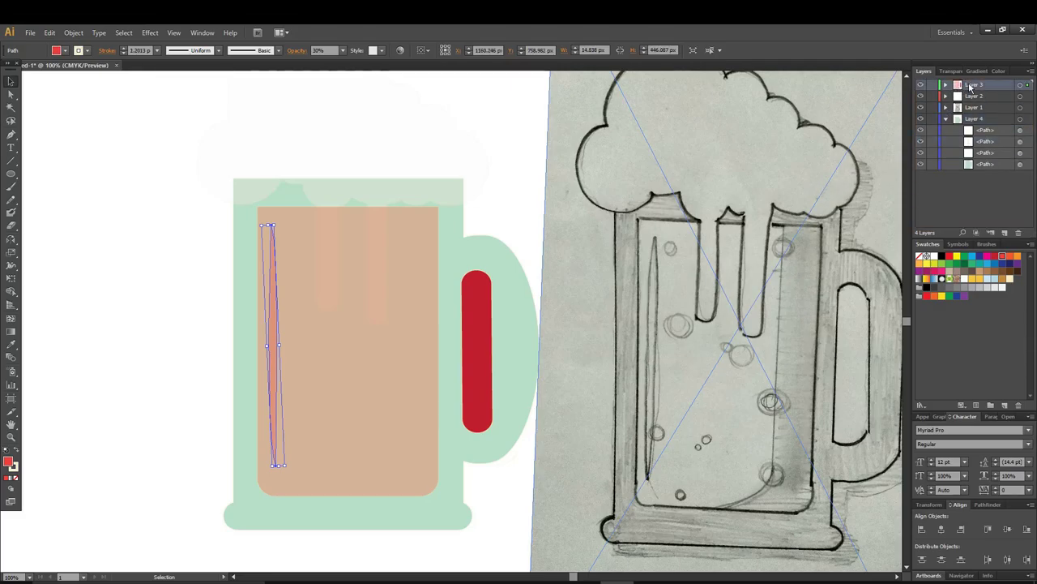
left_click(133, 155)
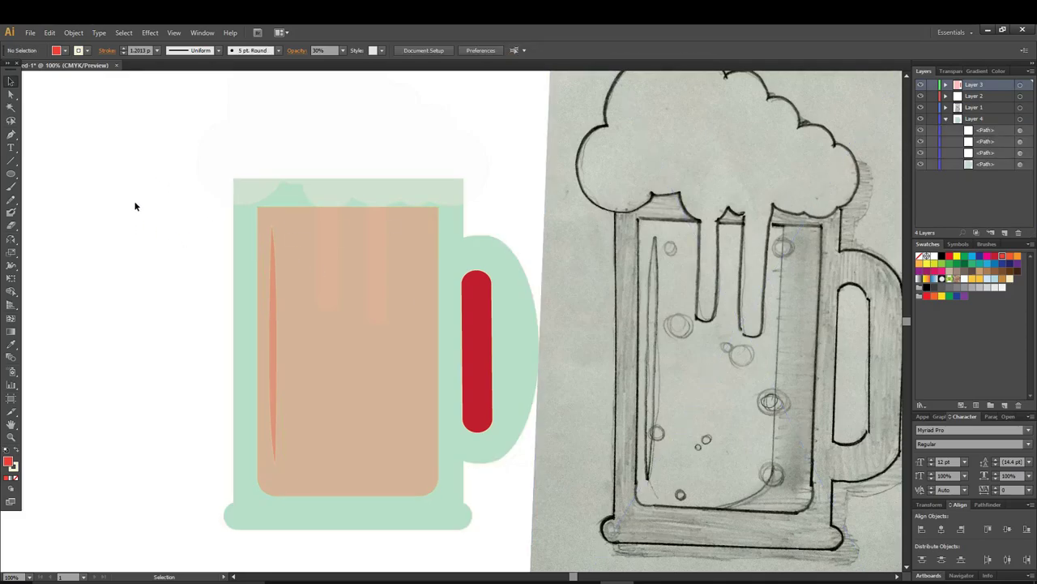
mouse_move(151, 141)
left_mouse_down()
mouse_move(346, 369)
mouse_move(403, 465)
left_mouse_up()
Restore the artwork to 100% opacity, fill the thin highlight yellow, and select the foam
left_click(343, 50)
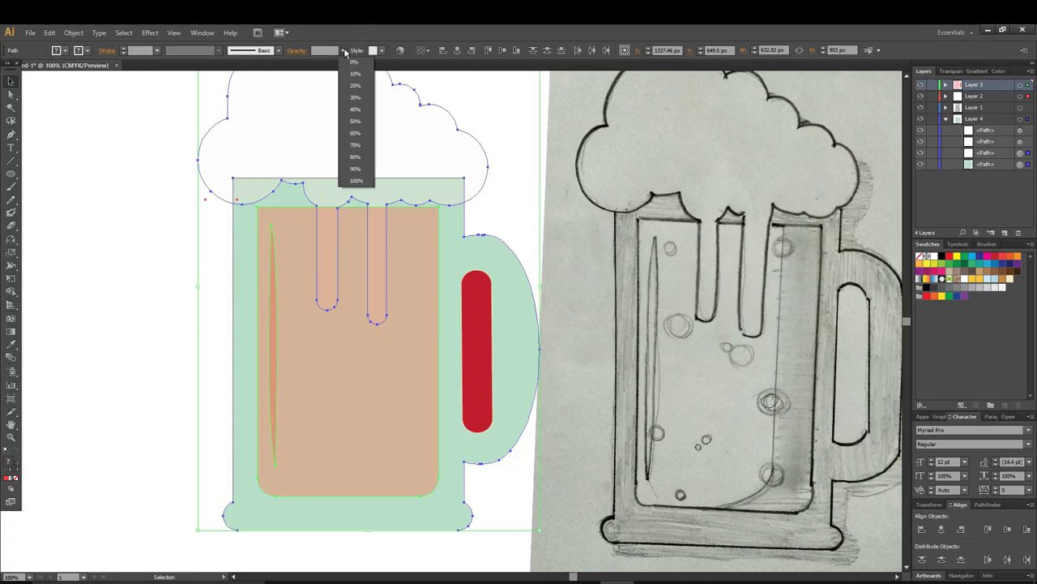
left_click(357, 181)
left_click(127, 251)
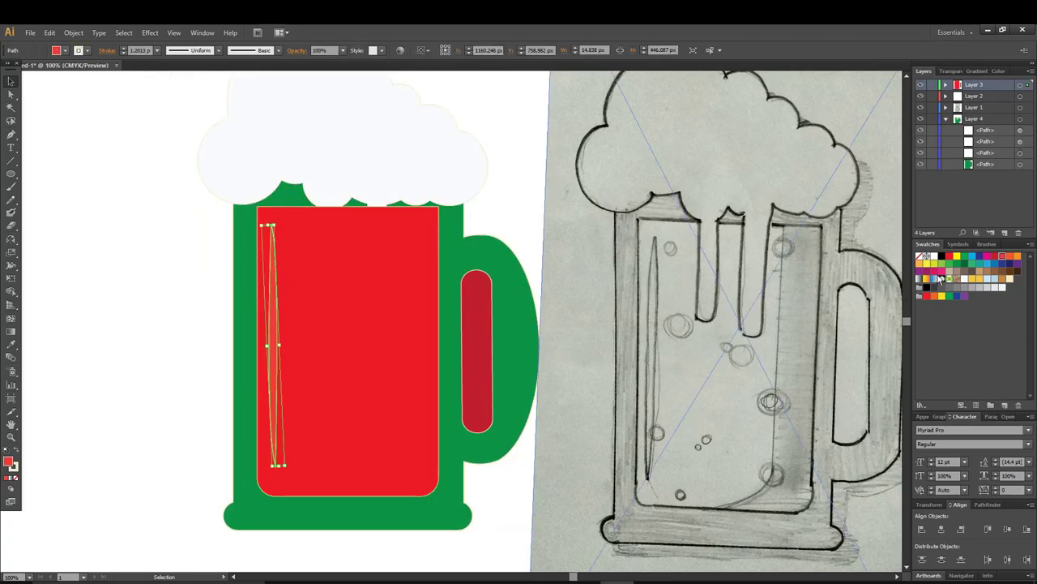
left_click(930, 266)
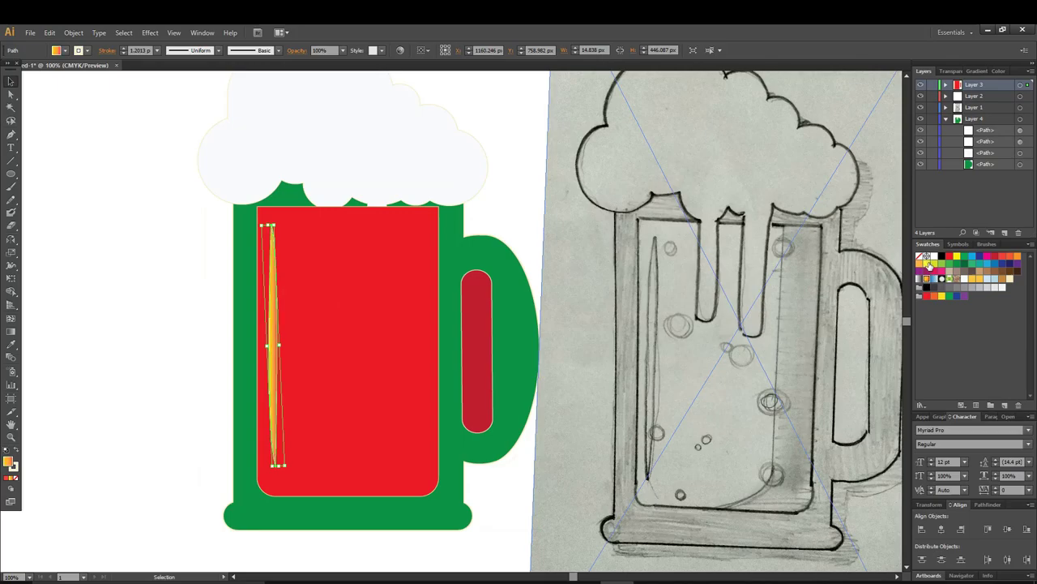
left_click(71, 257)
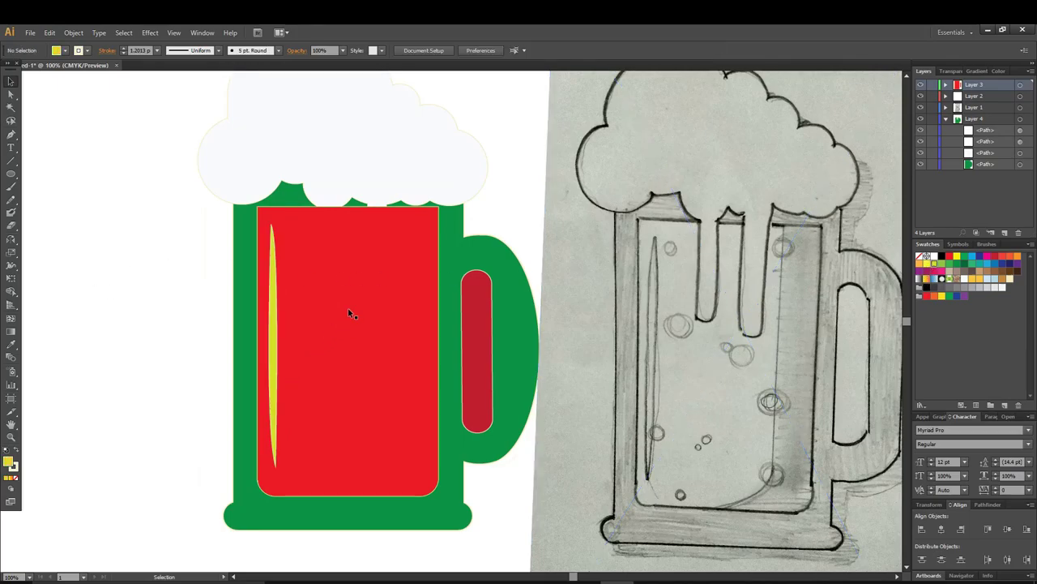
left_click(357, 191)
right_click(358, 188)
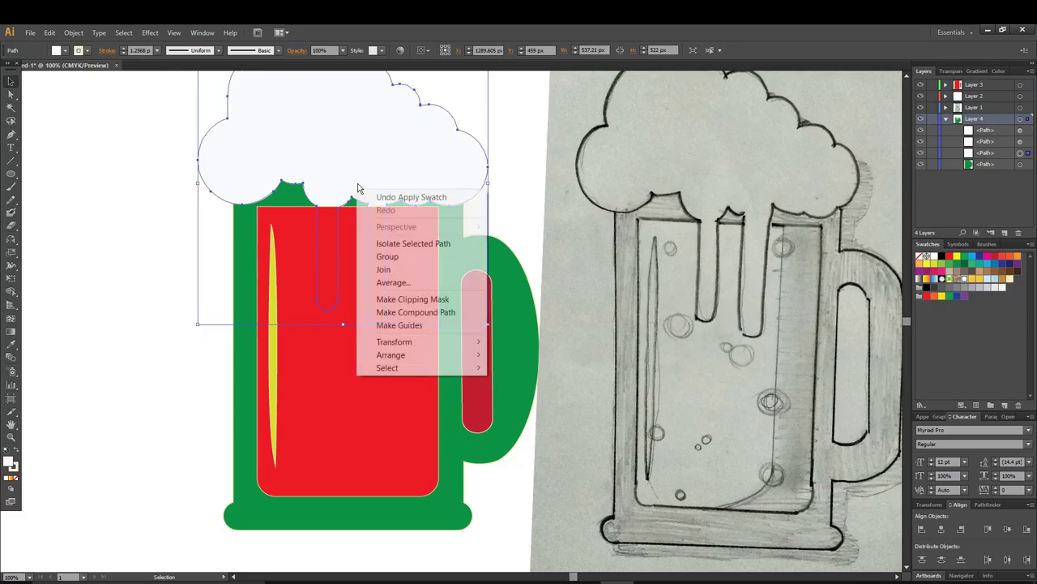
Bring the foam shape to the front and restack Layer 4 above Layer 3
left_click(528, 357)
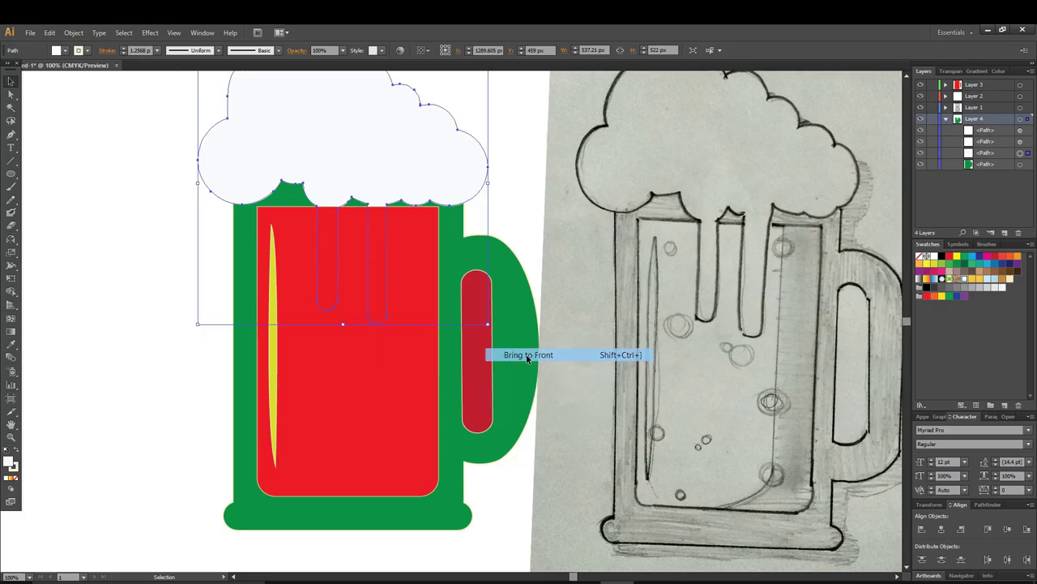
left_click(122, 322)
left_click(332, 185)
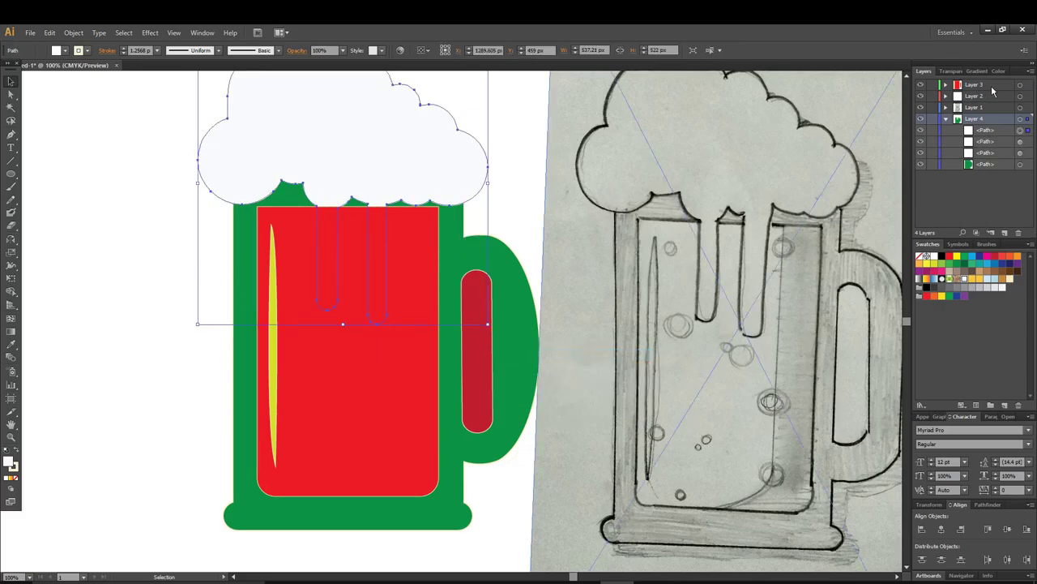
left_click(945, 119)
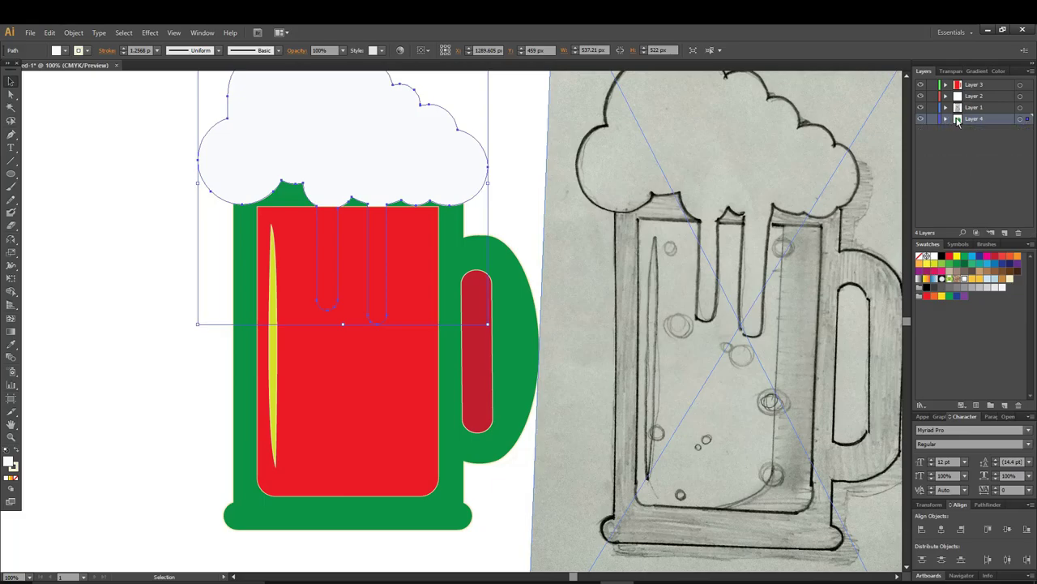
left_click_drag(959, 121, 961, 85)
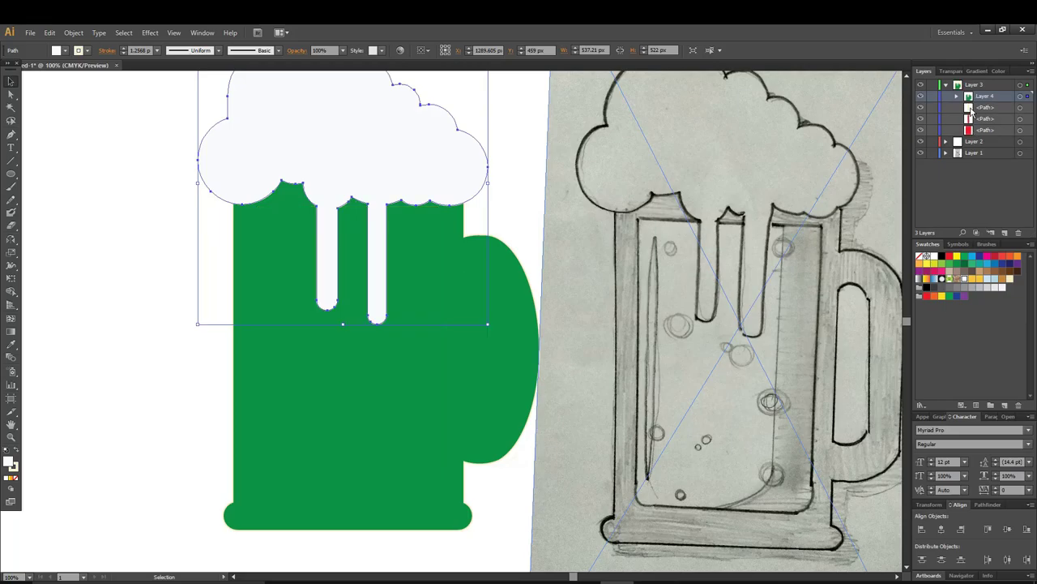
left_click_drag(955, 104, 961, 157)
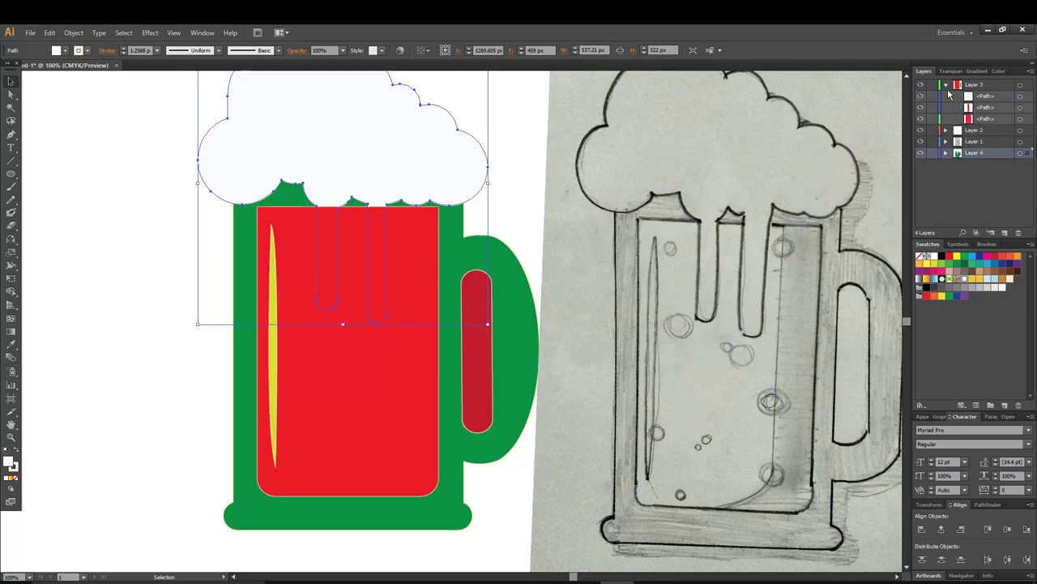
left_click(945, 85)
left_click_drag(966, 124, 973, 82)
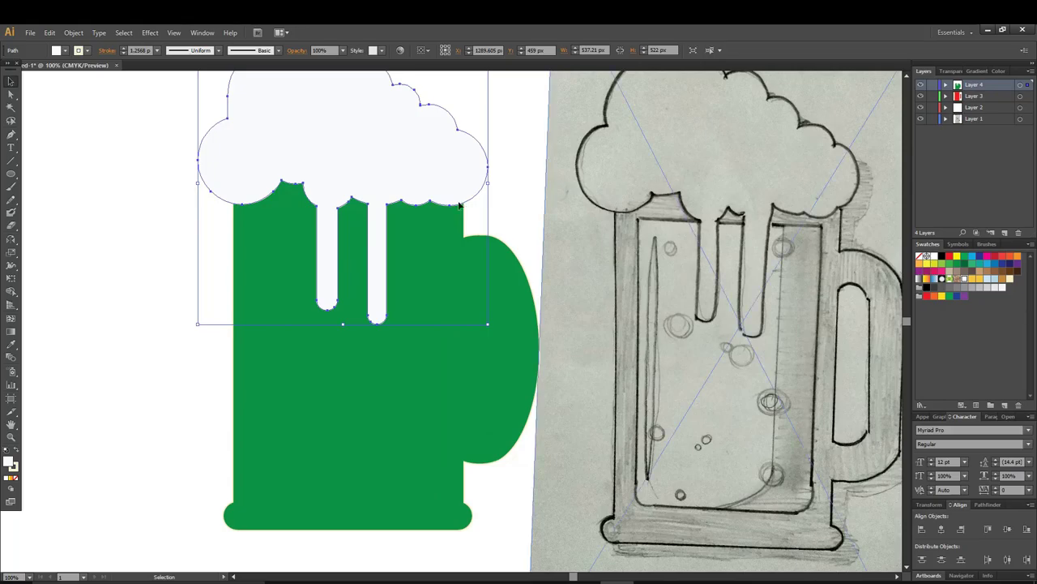
Send the green mug to the back, move Layer 4 beneath Layer 3, and select the foam
left_click(317, 368)
right_click(317, 368)
mouse_move(352, 535)
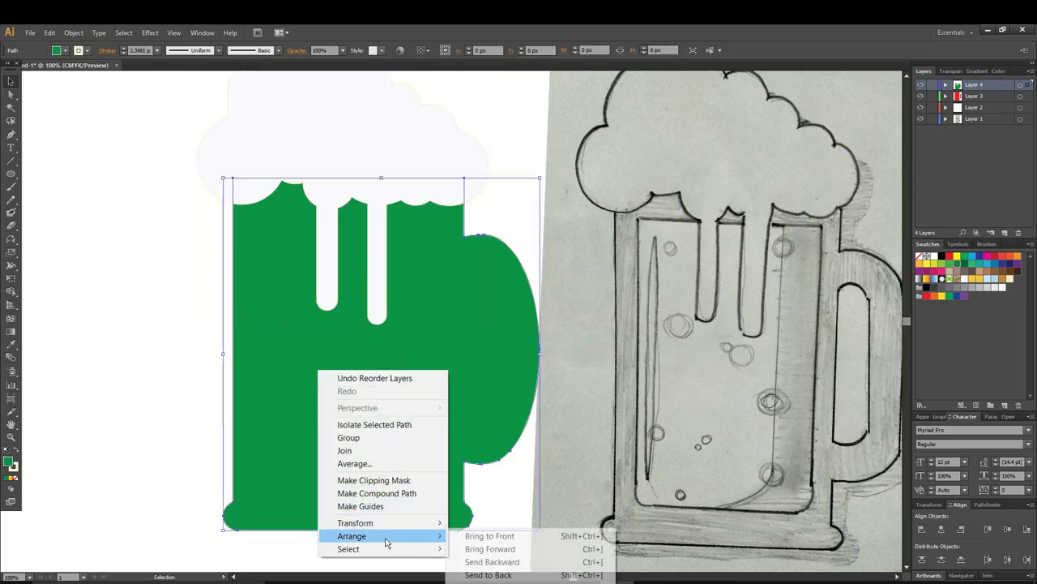
left_click(547, 565)
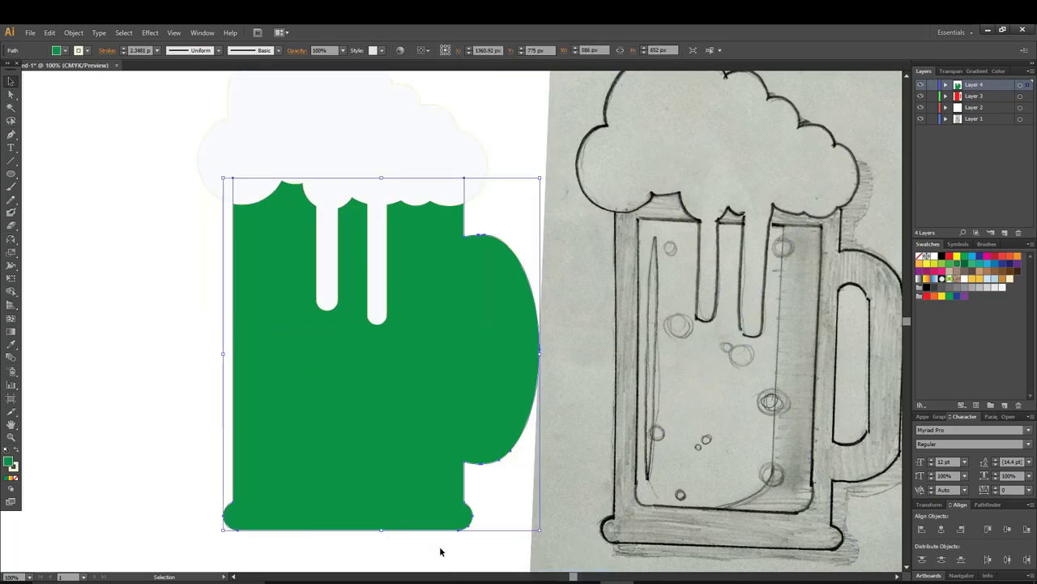
left_click(946, 85)
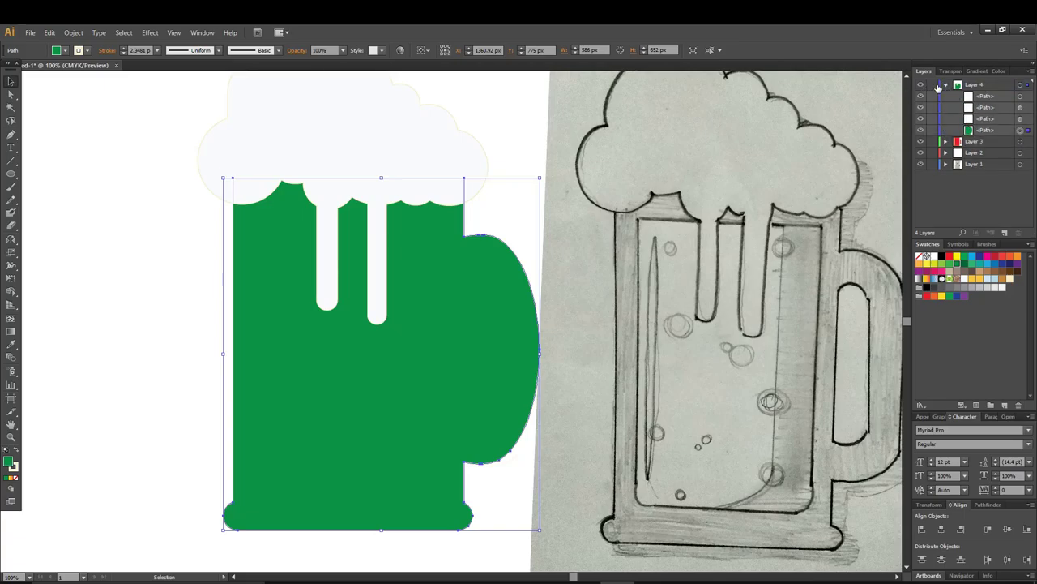
left_click(946, 85)
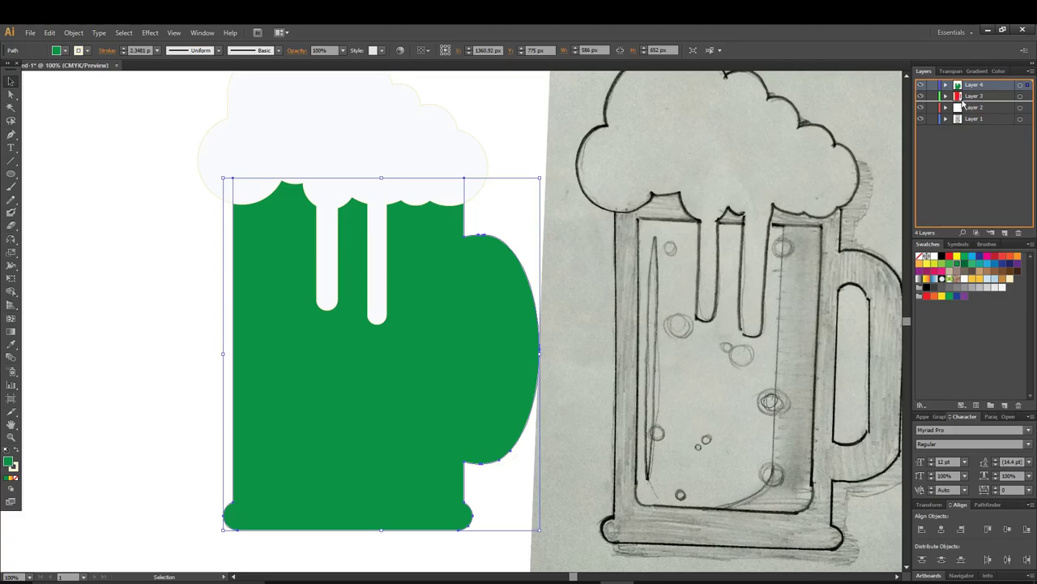
left_click_drag(973, 86, 963, 99)
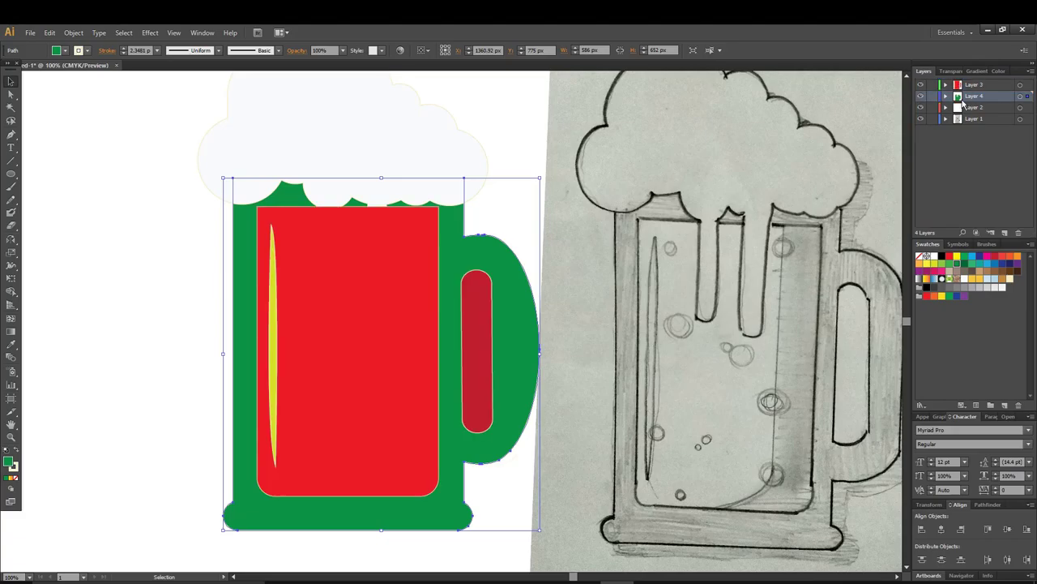
left_click(382, 146)
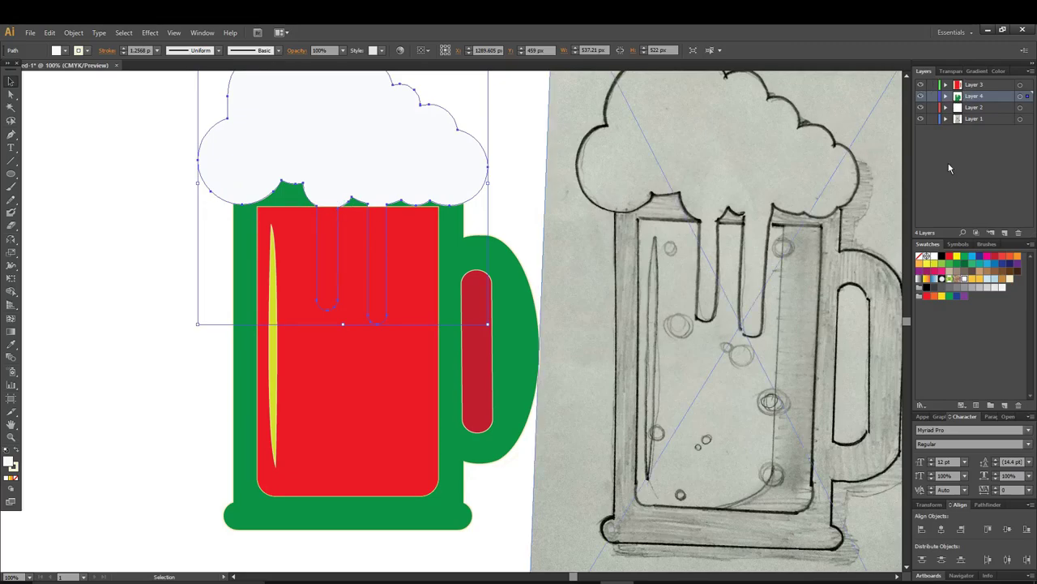
Find the stray tiny path in Layer 4 and delete it
left_click(947, 96)
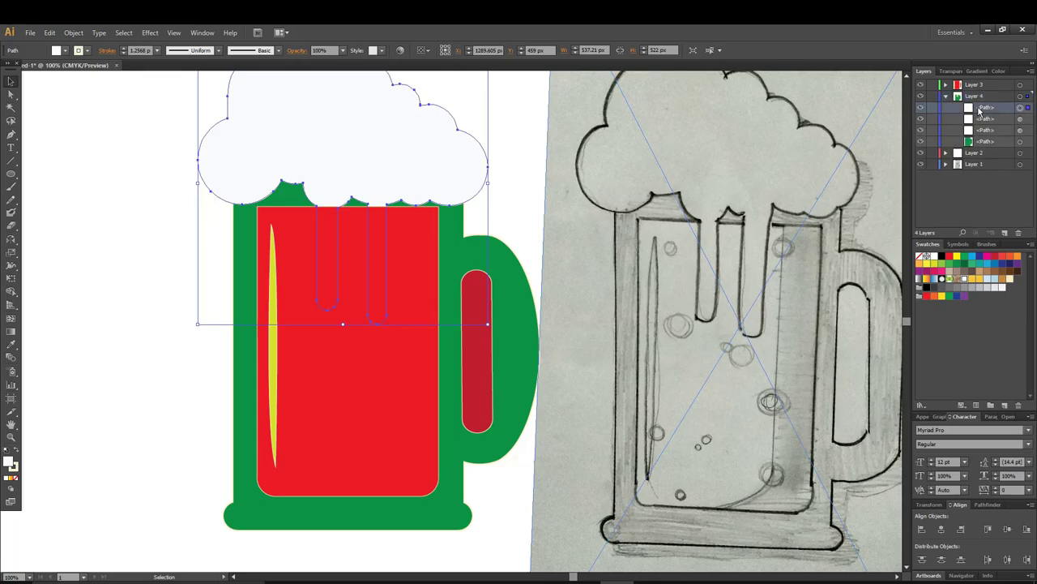
left_click(980, 111)
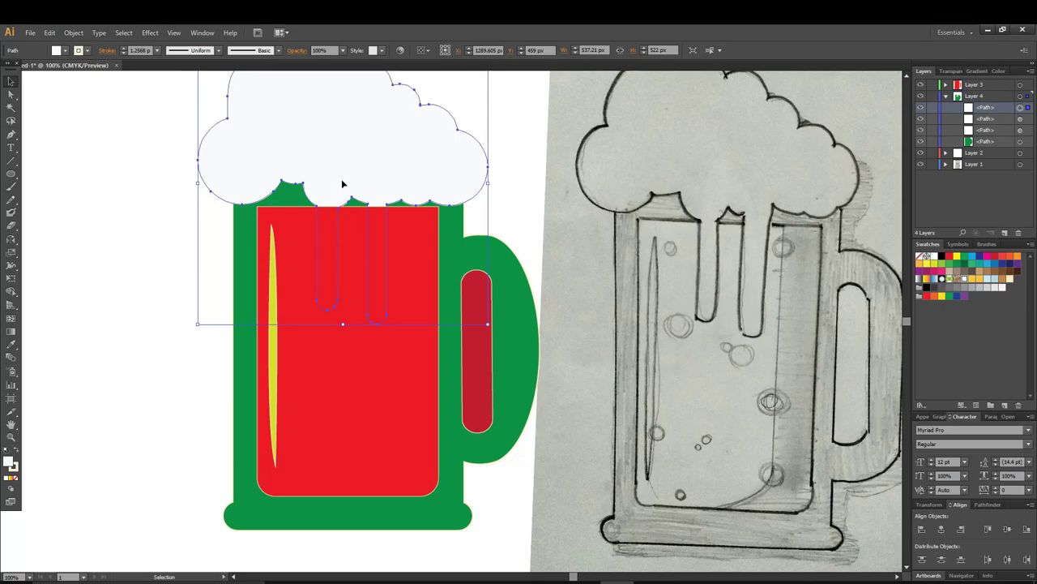
left_click(1020, 119)
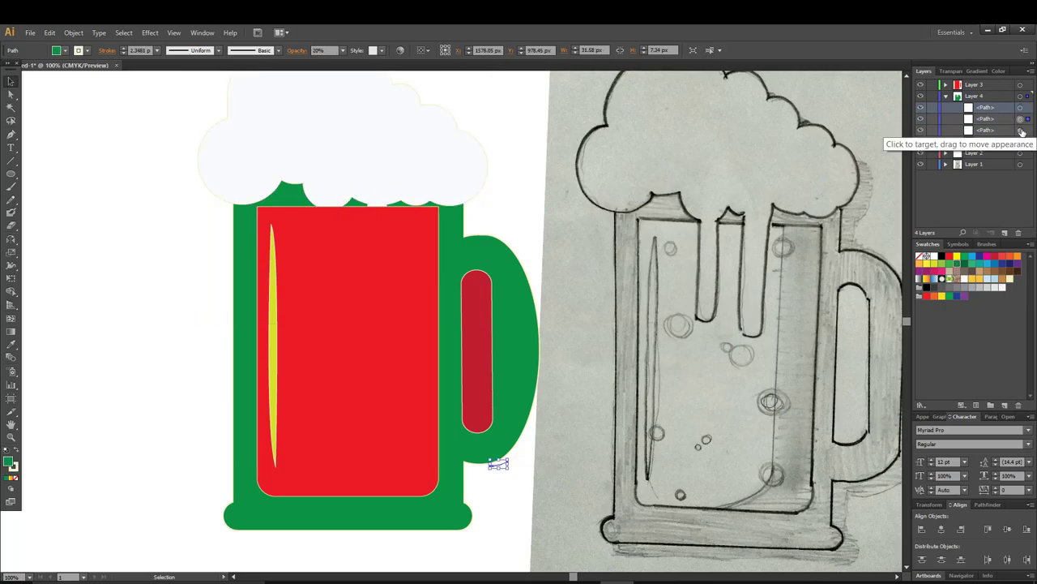
left_click(1021, 130)
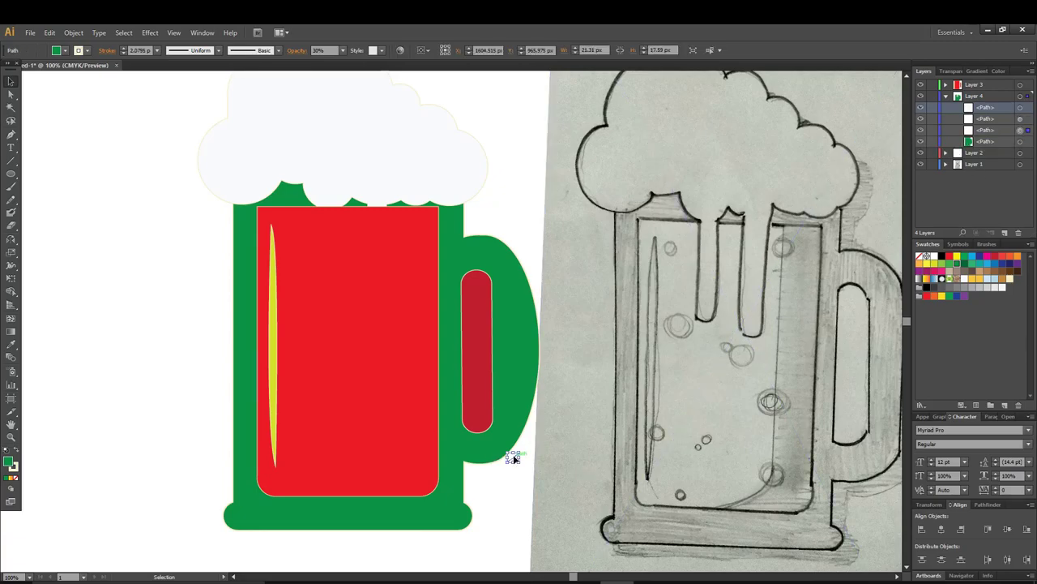
key("Delete")
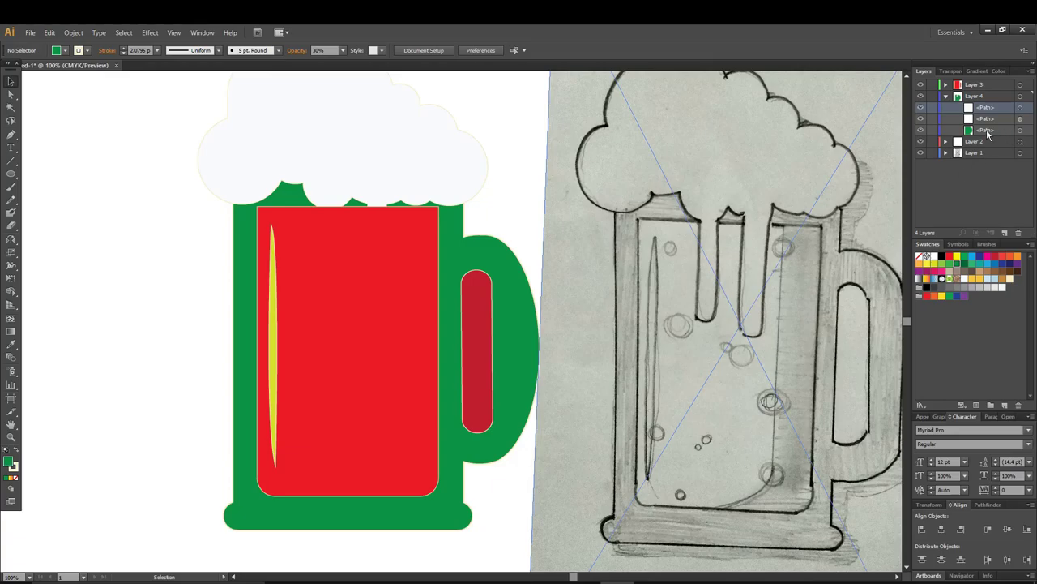
Move the green mug path into Layer 1 and stack Layer 4 above Layer 3
left_click(1020, 131)
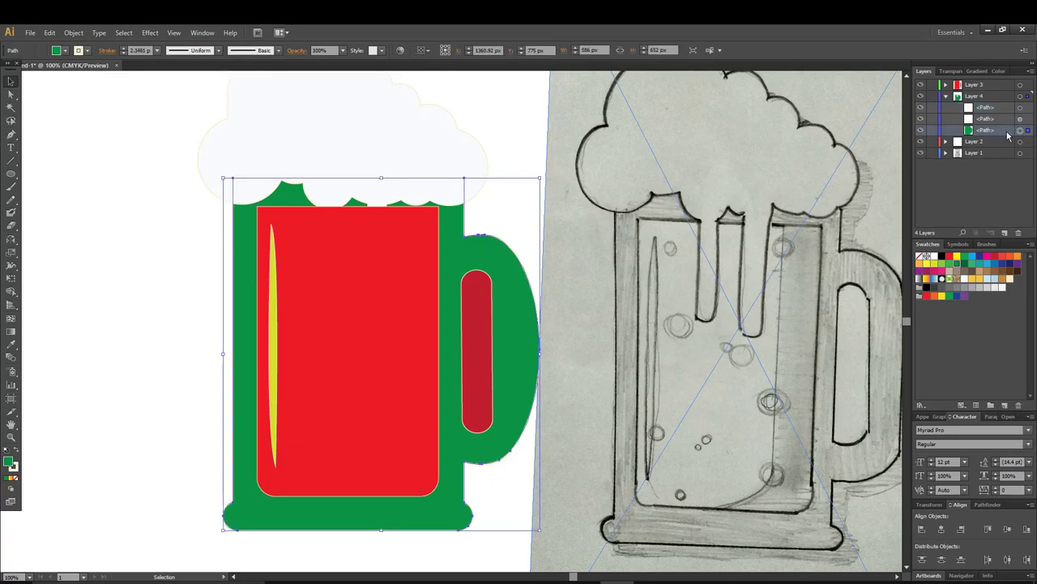
left_click_drag(1013, 134, 976, 157)
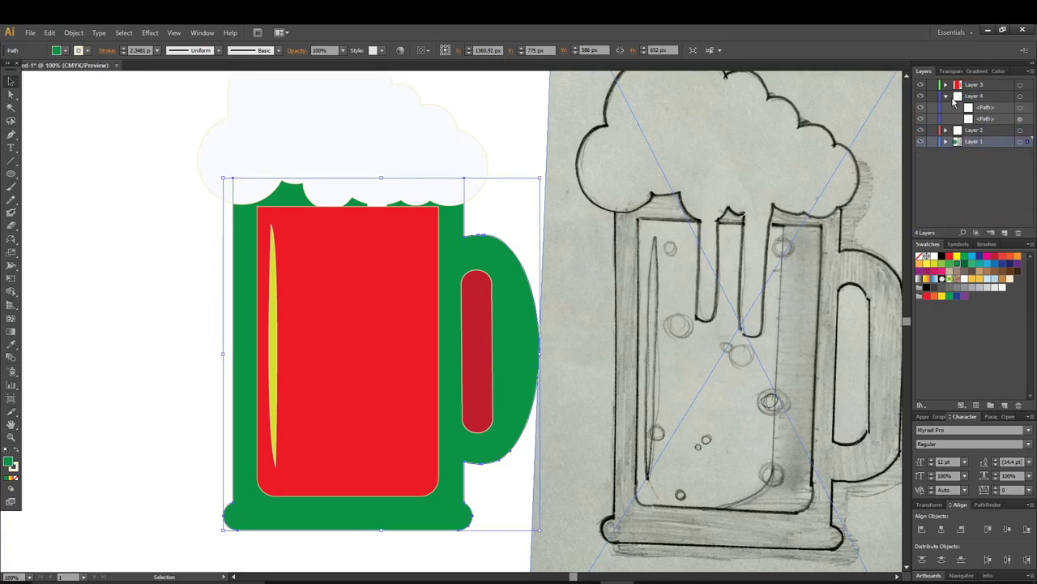
left_click(945, 96)
left_click_drag(972, 96, 961, 82)
left_click(153, 144)
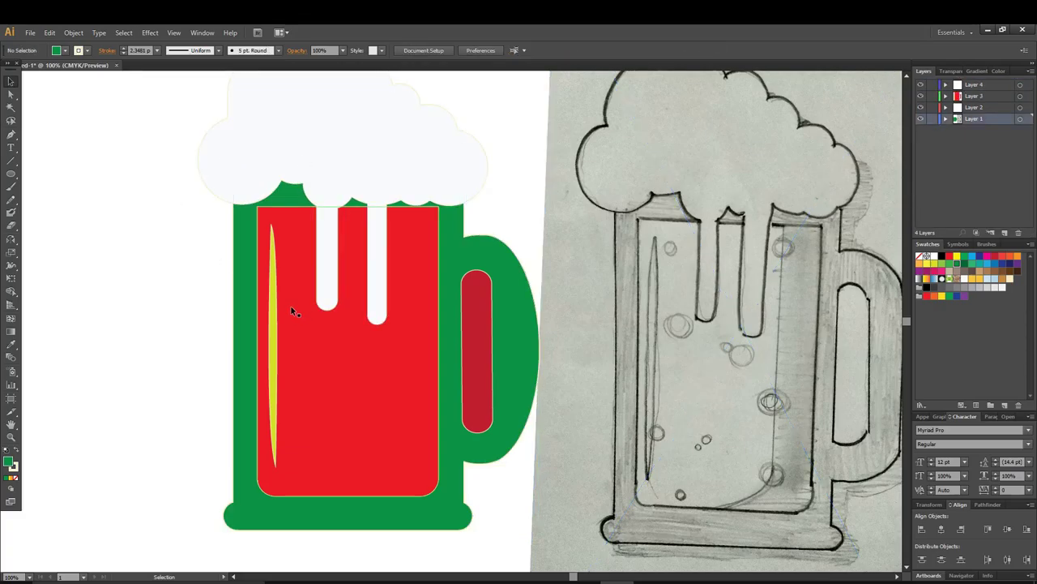
scroll(292, 312, "down", 1, "alt")
Recolour the green mug body light blue, the red interior yellow-orange, and the left streak pale cream
scroll(359, 287, "up", 1)
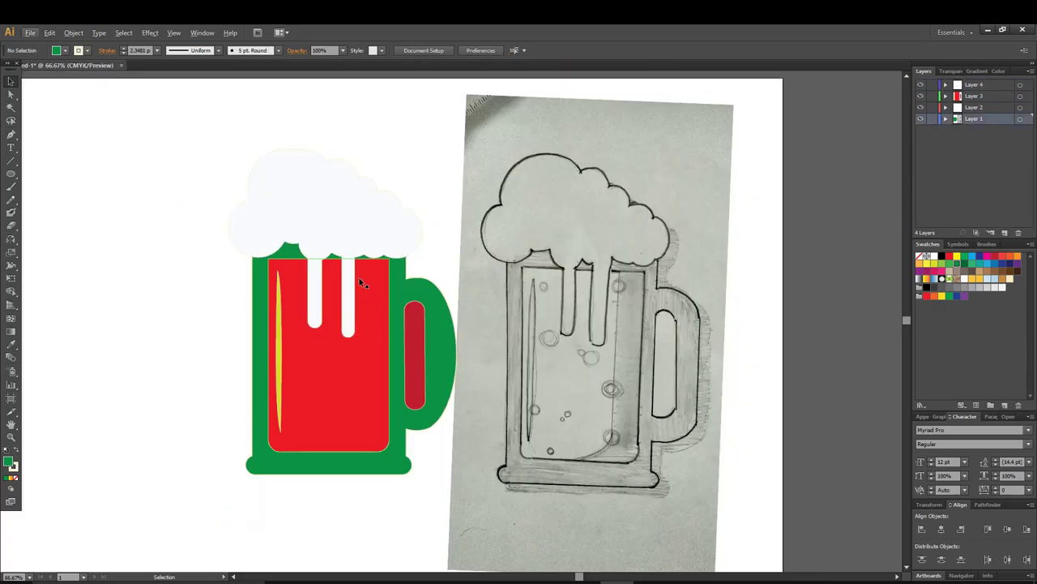
left_click(256, 309)
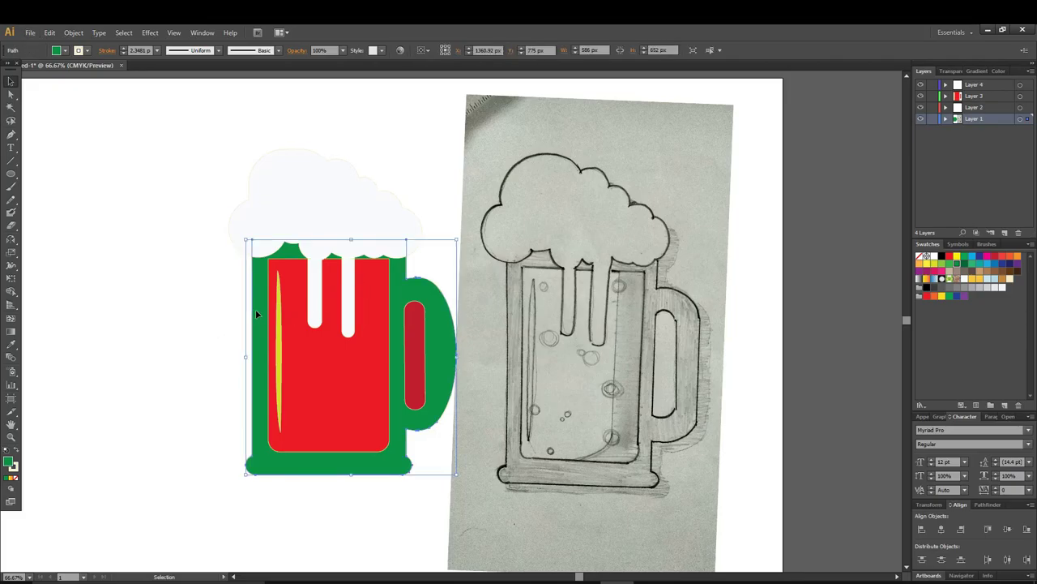
left_click(991, 280)
left_click(331, 224)
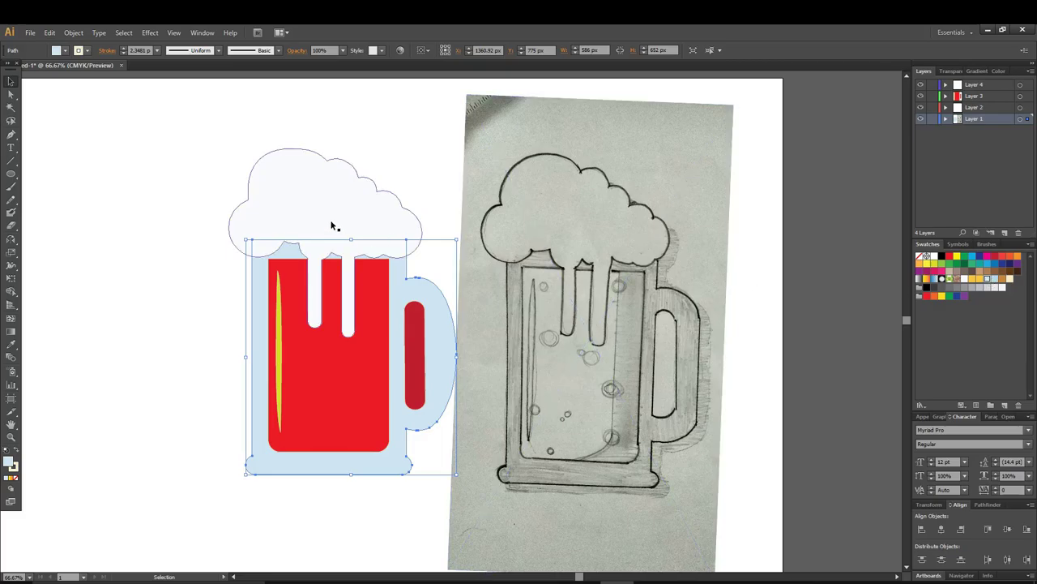
left_click(312, 372)
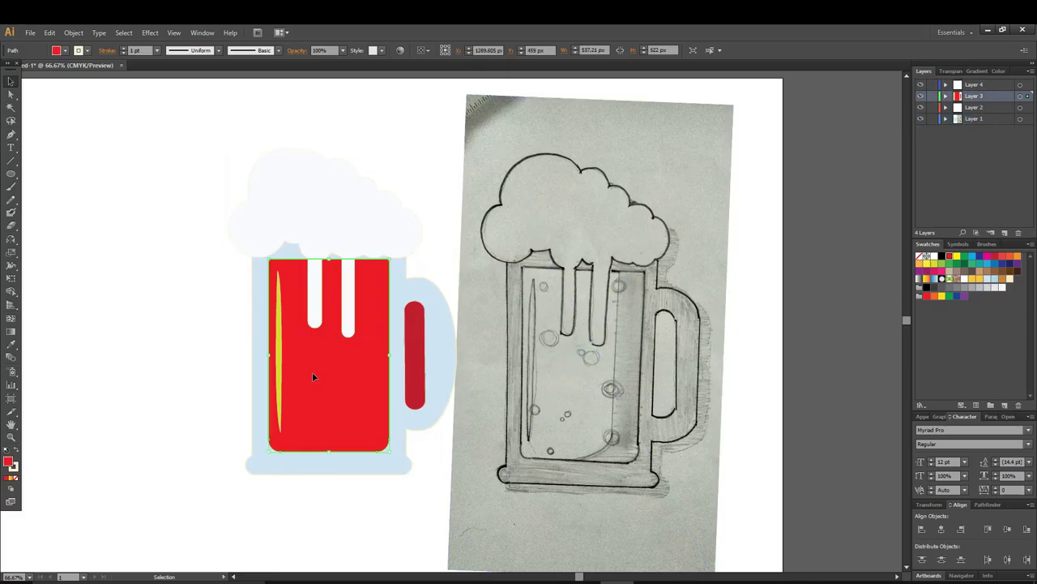
left_click(971, 279)
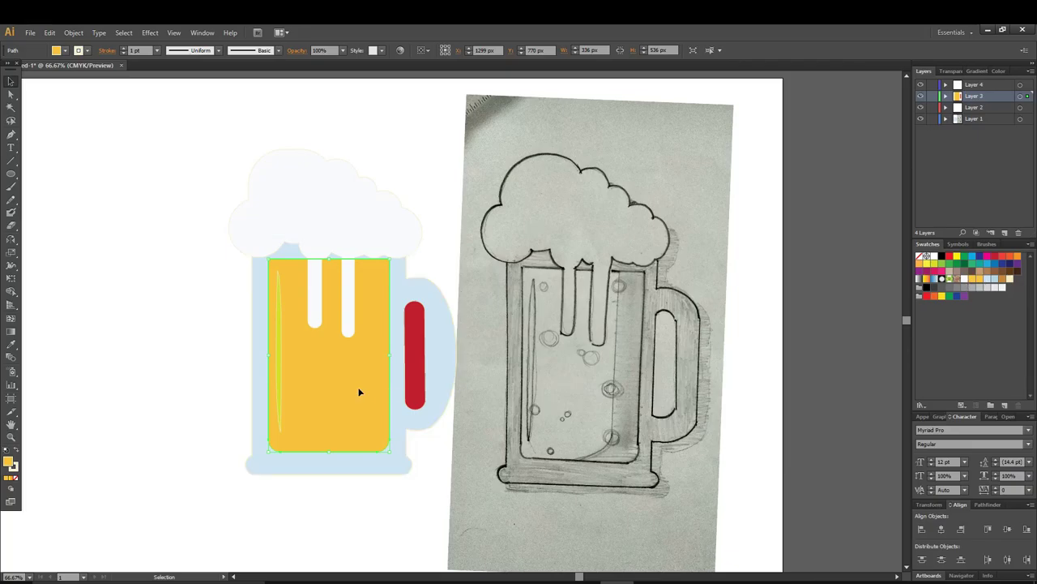
left_click(281, 350)
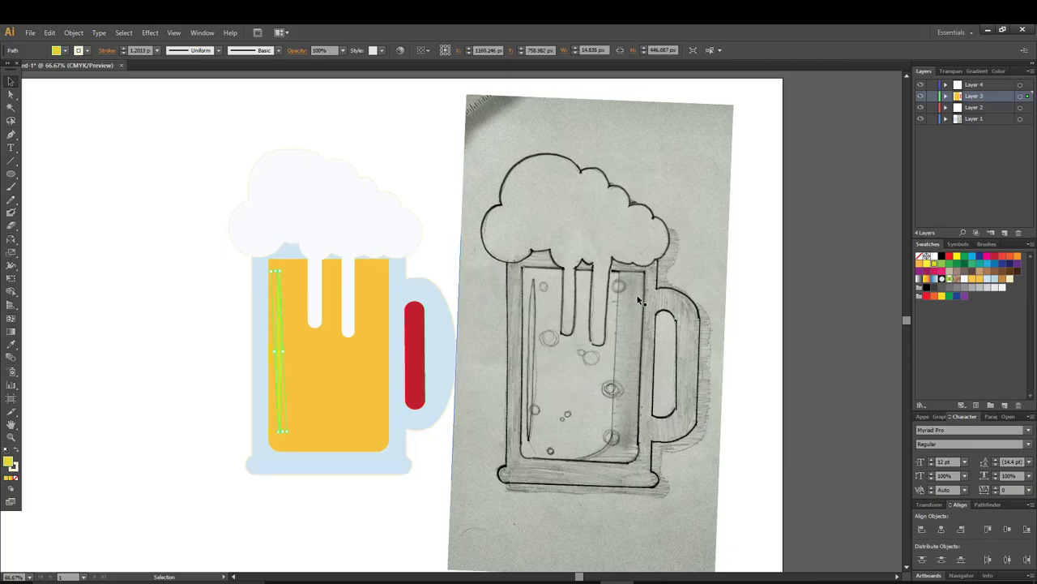
left_click(1009, 279)
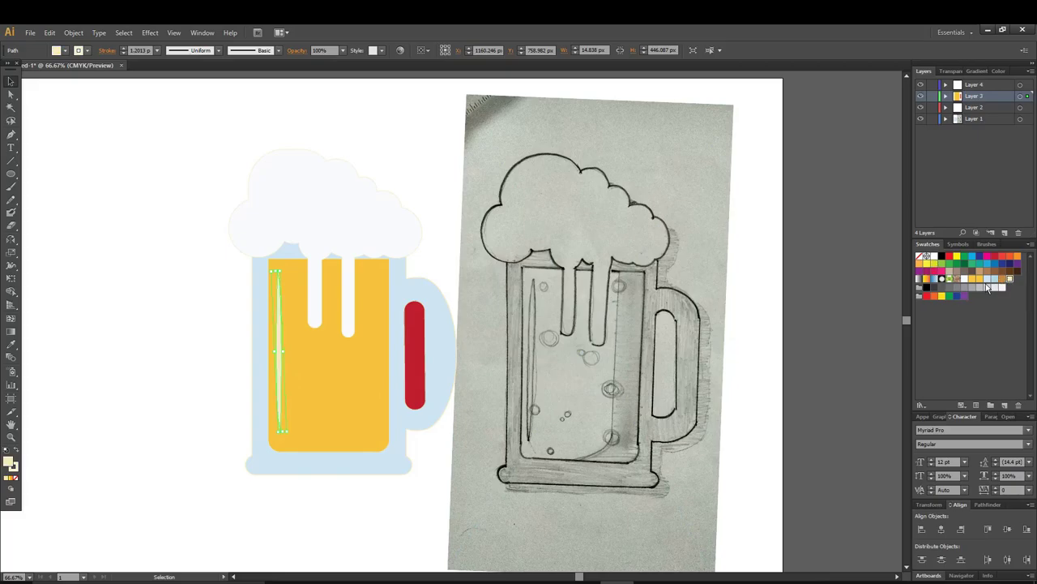
left_click(130, 313)
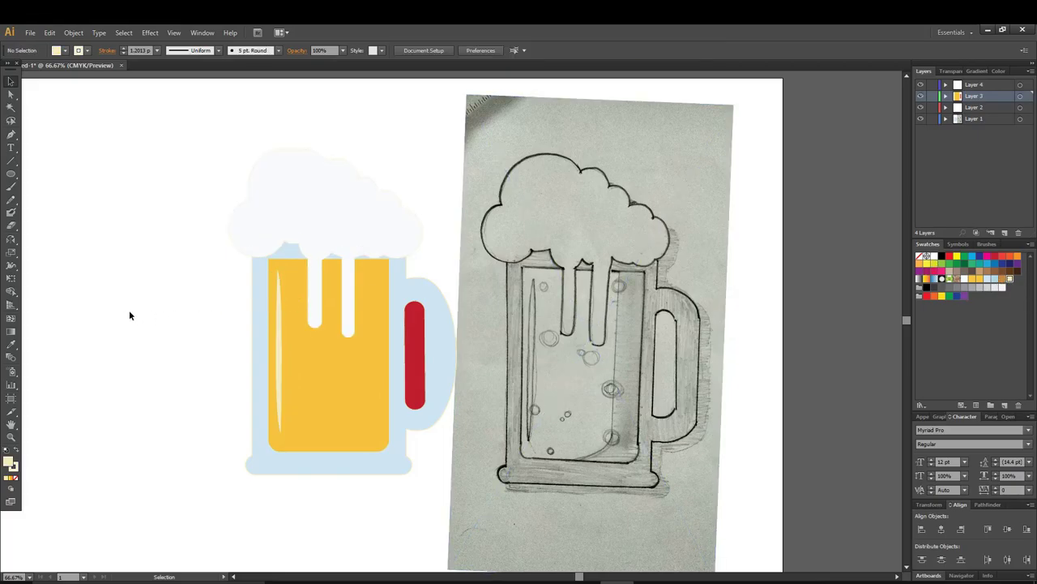
Try deleting the handle bar and filling the mug yellow, undoing both attempts
left_click(417, 313)
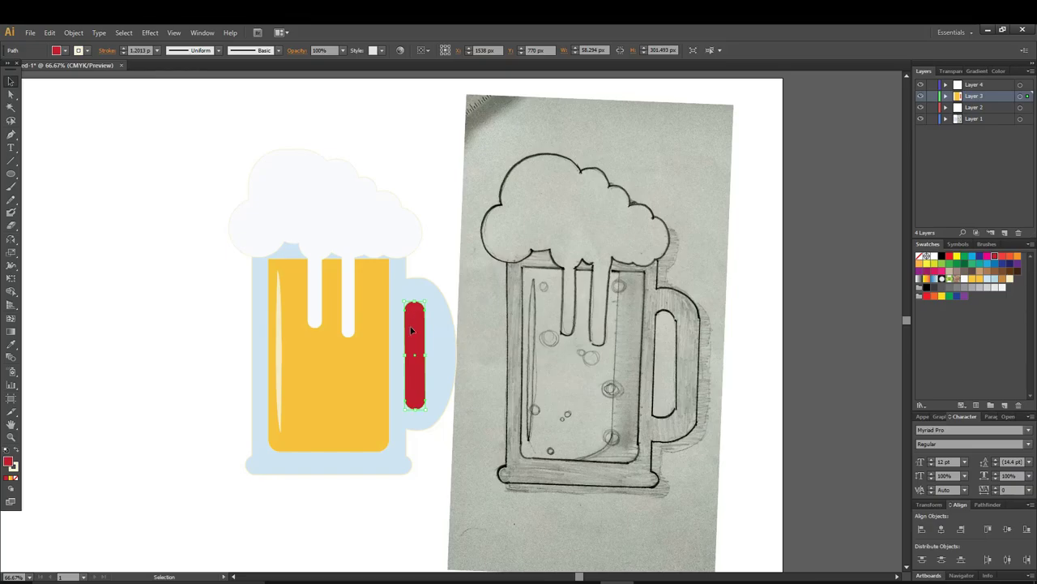
key("Delete")
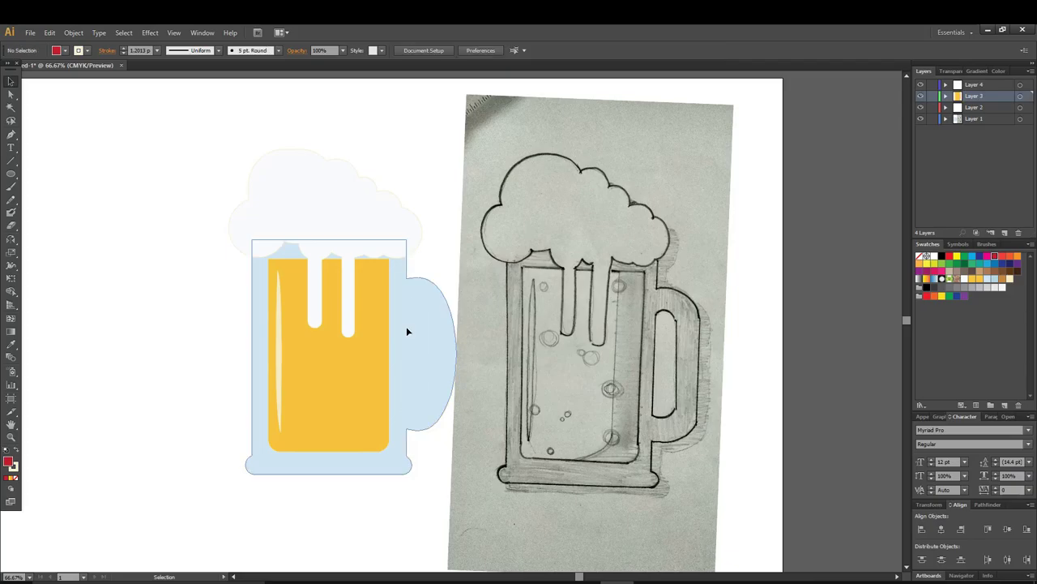
left_click(415, 321)
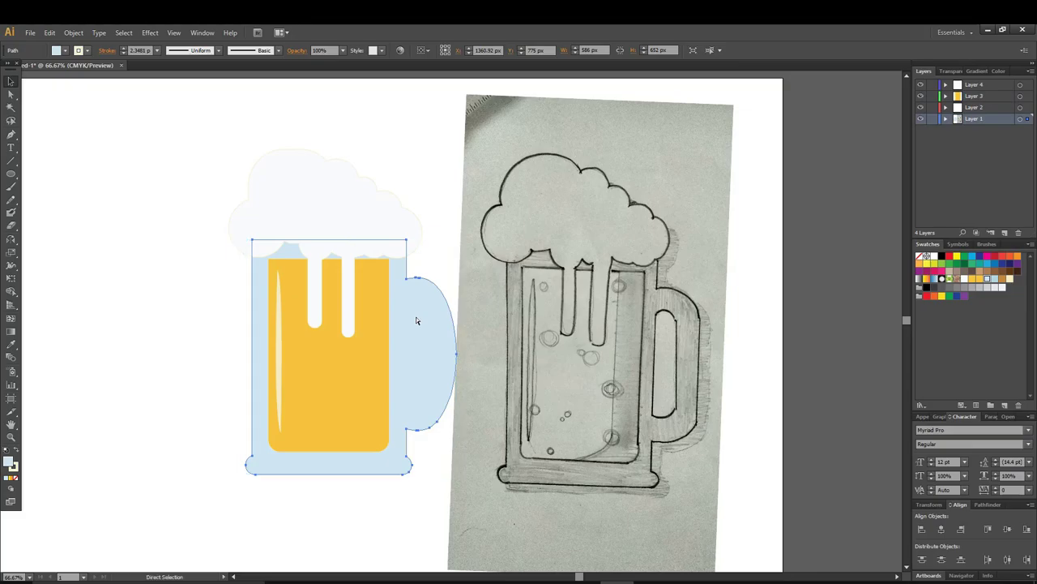
key("ctrl+z")
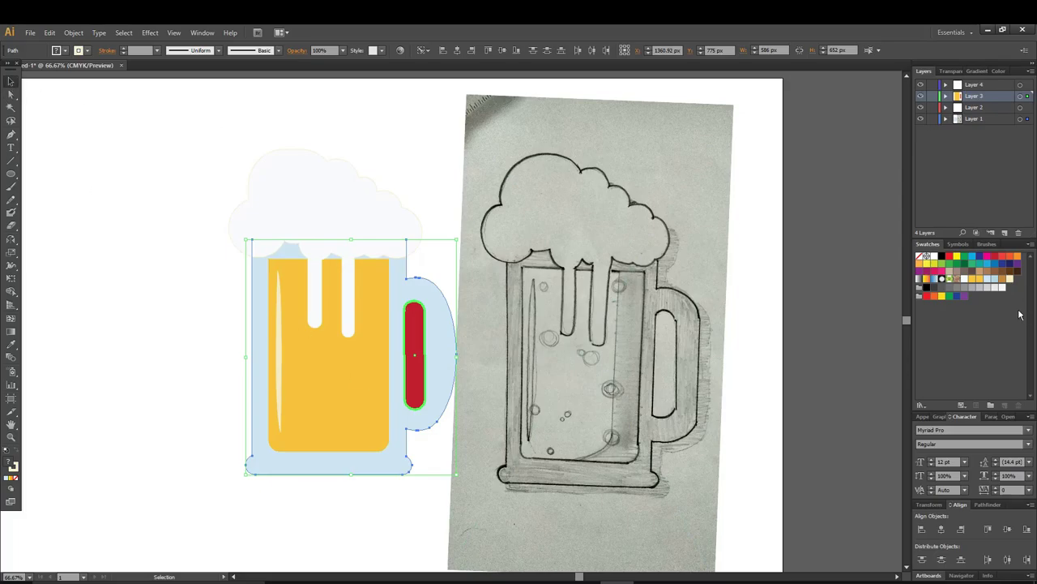
left_click(983, 279)
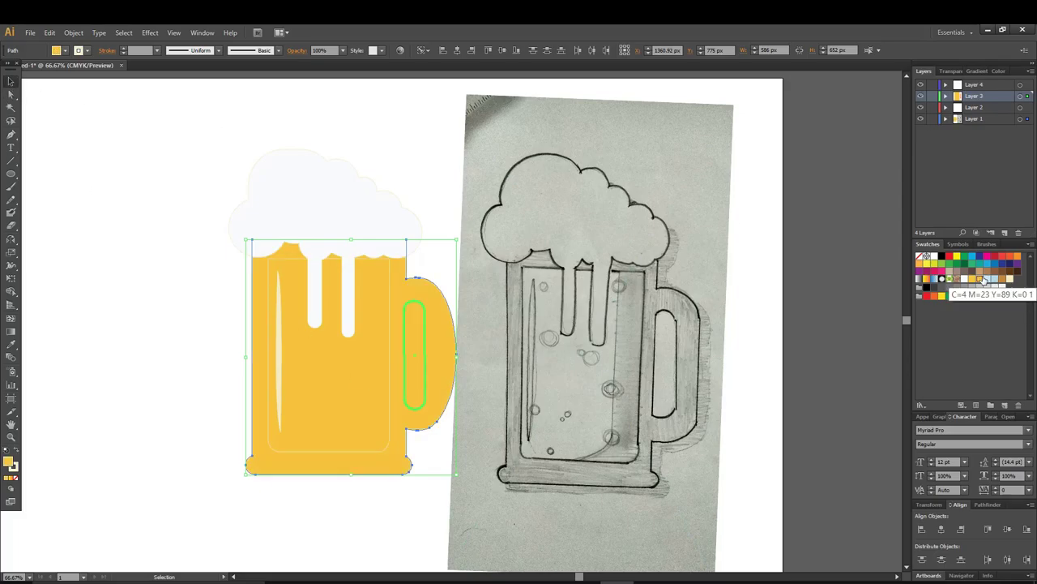
key("ctrl+z")
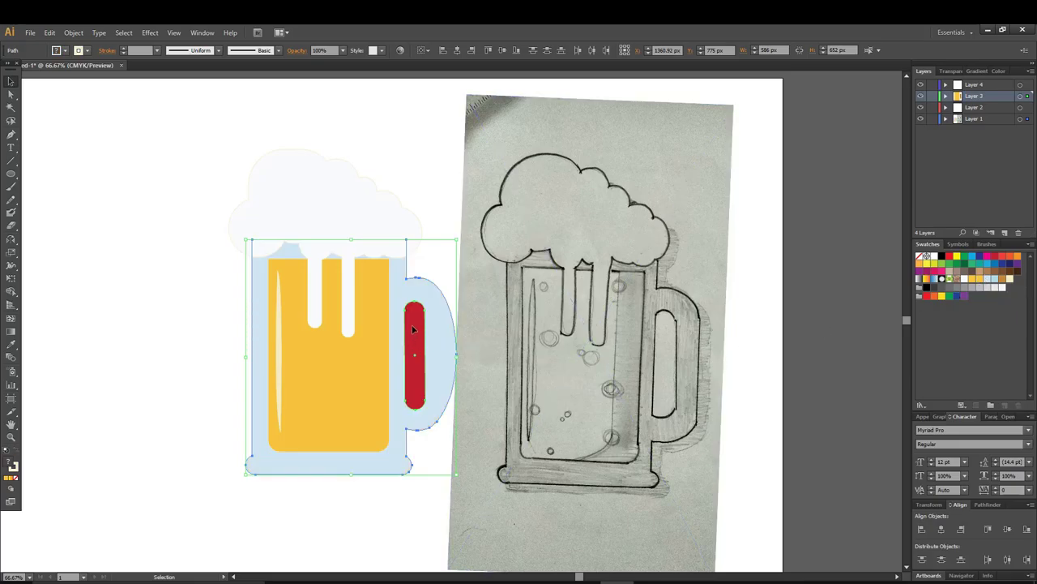
Fill the red bar inside the mug handle with the yellow swatch
left_click(426, 235)
left_click(413, 331)
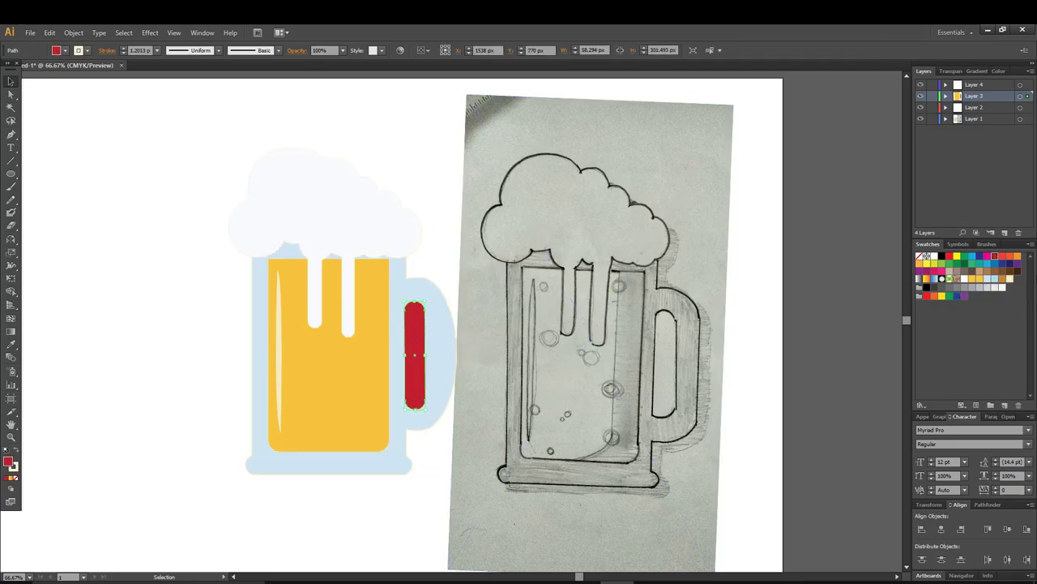
left_click(979, 280)
left_click(178, 133)
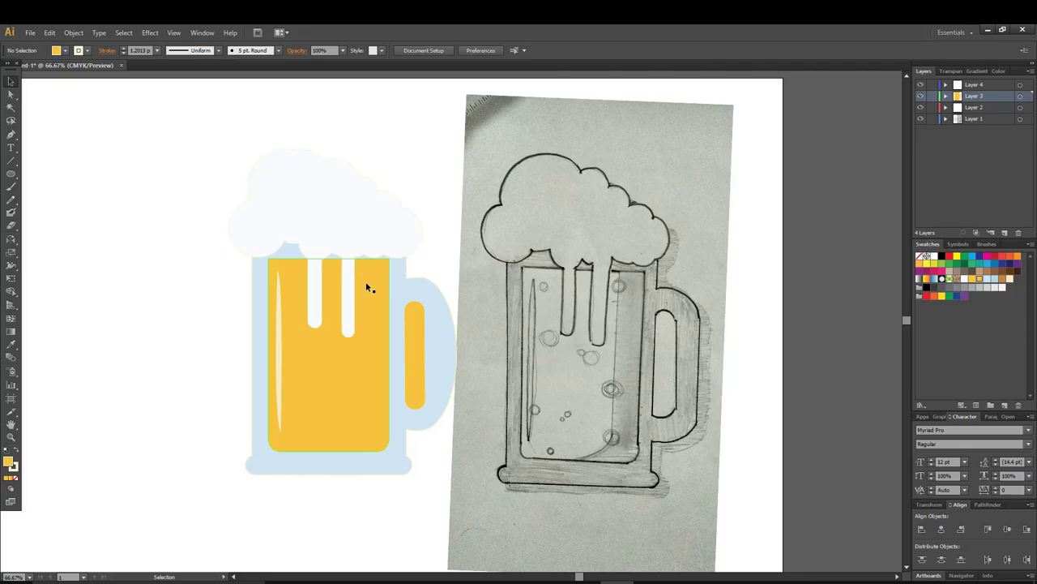
scroll(376, 357, "up", 1)
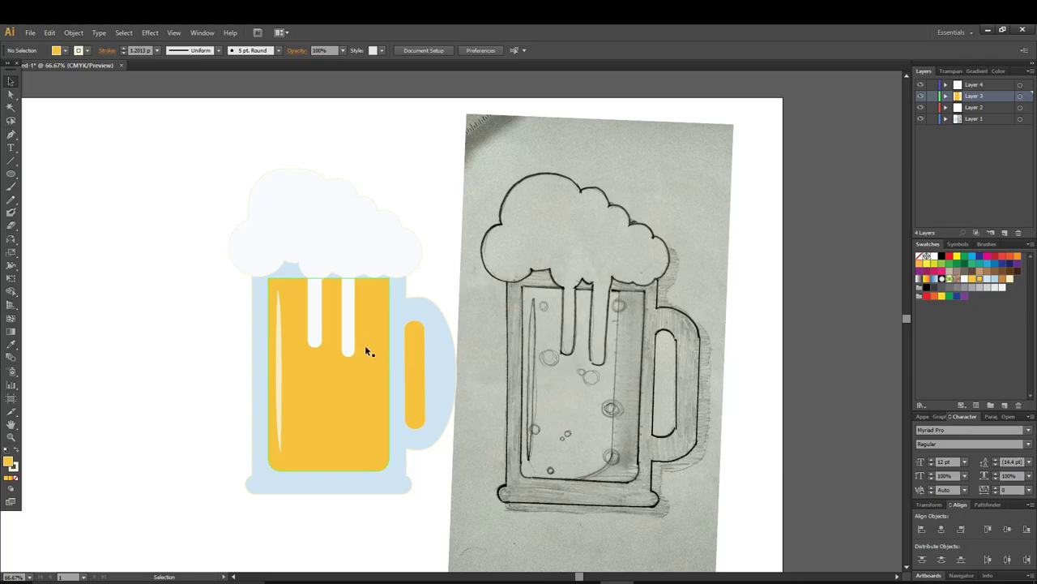
Delete the reference sketch image from the artboard
left_click(629, 228)
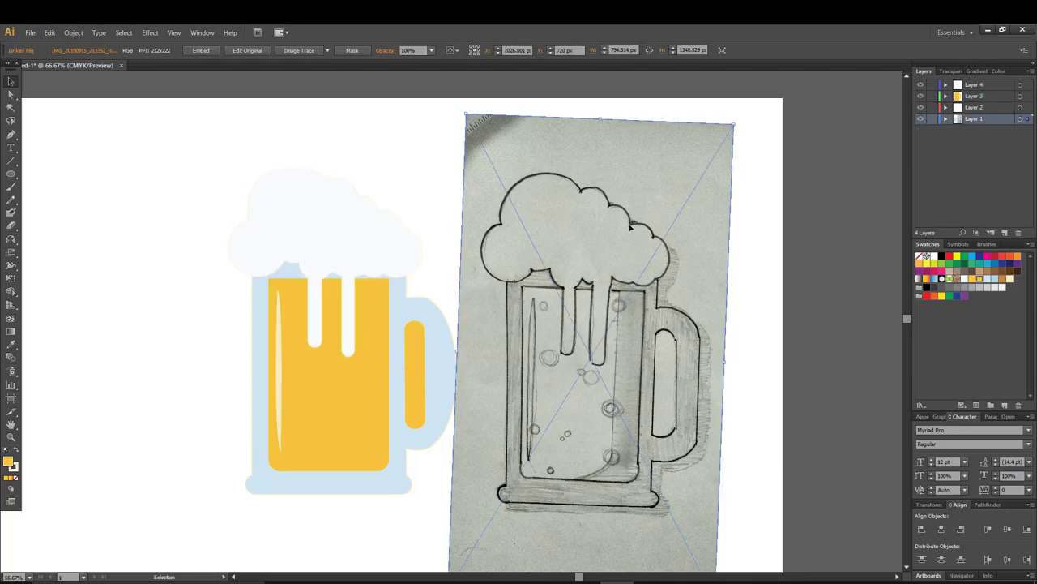
key("Delete")
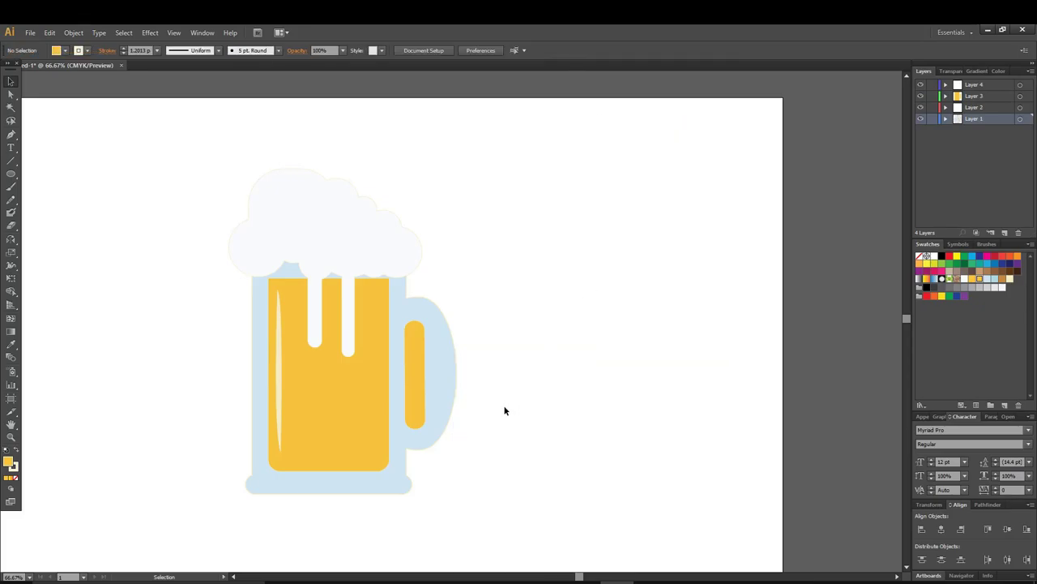
scroll(503, 410, "down", 1, "alt")
scroll(503, 410, "up", 1)
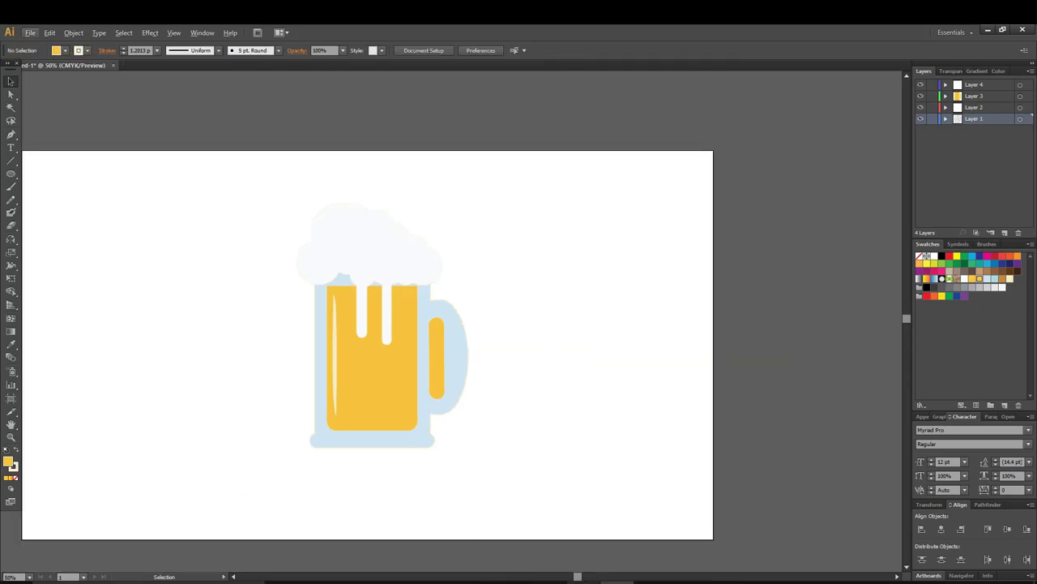
Add a new layer from the Layers panel menu
left_click_drag(577, 576, 564, 576)
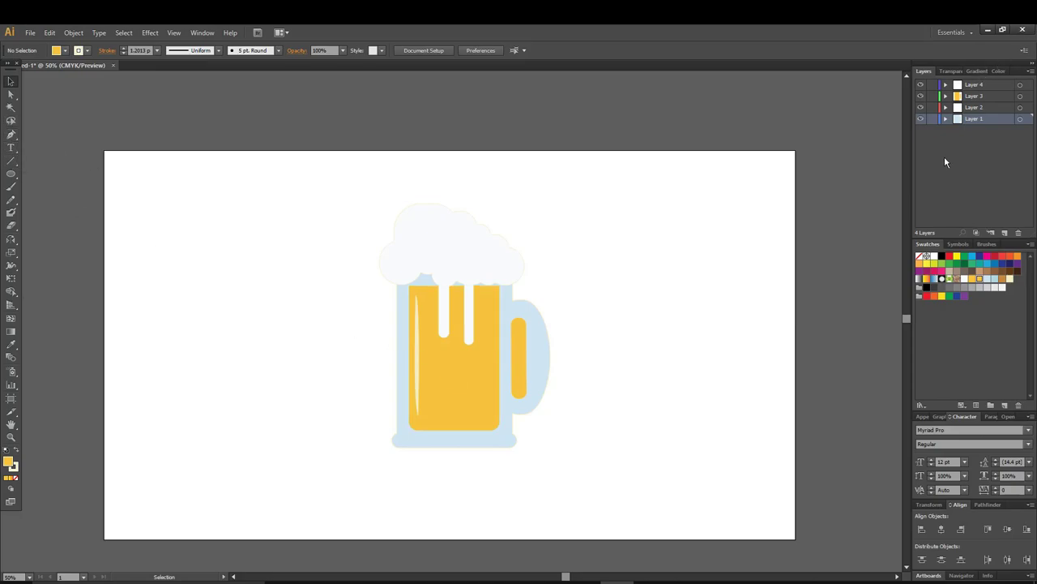
left_click(1030, 71)
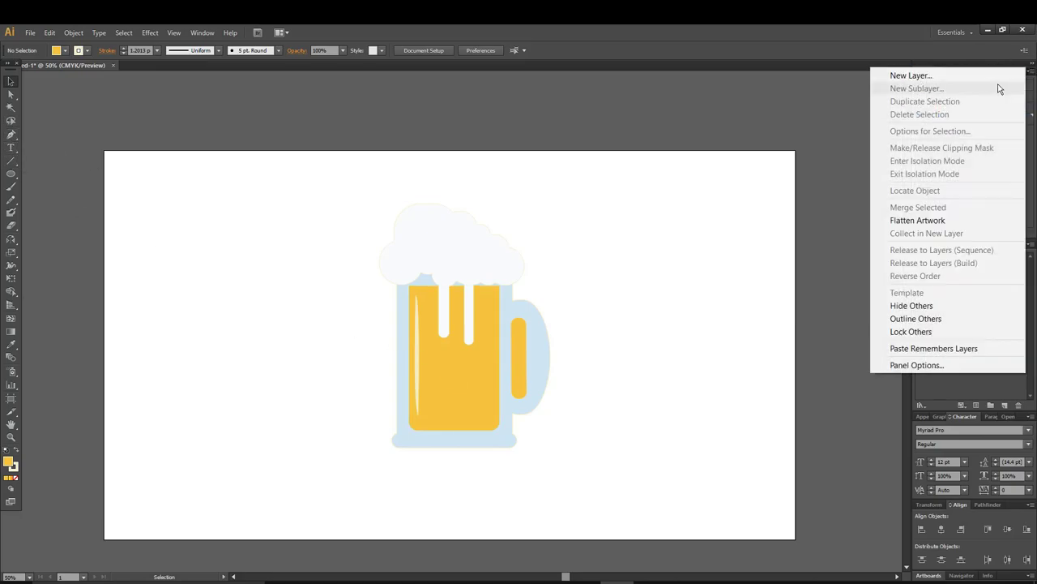
left_click(984, 74)
Move Layer 5 to the bottom and draw a 2560×1440 px yellow rectangle filling the artboard
left_click(705, 373)
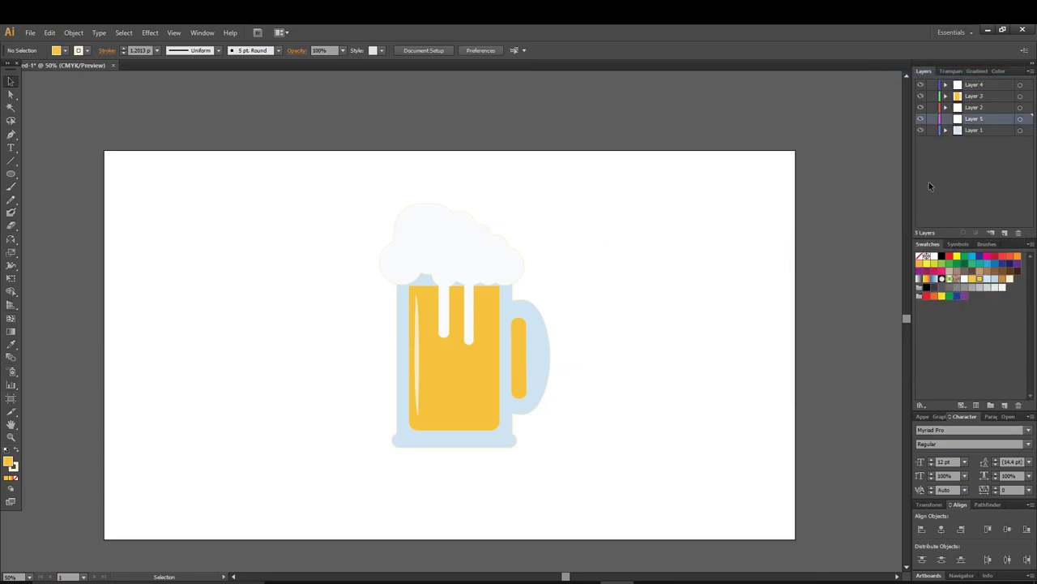
left_click_drag(976, 120, 976, 135)
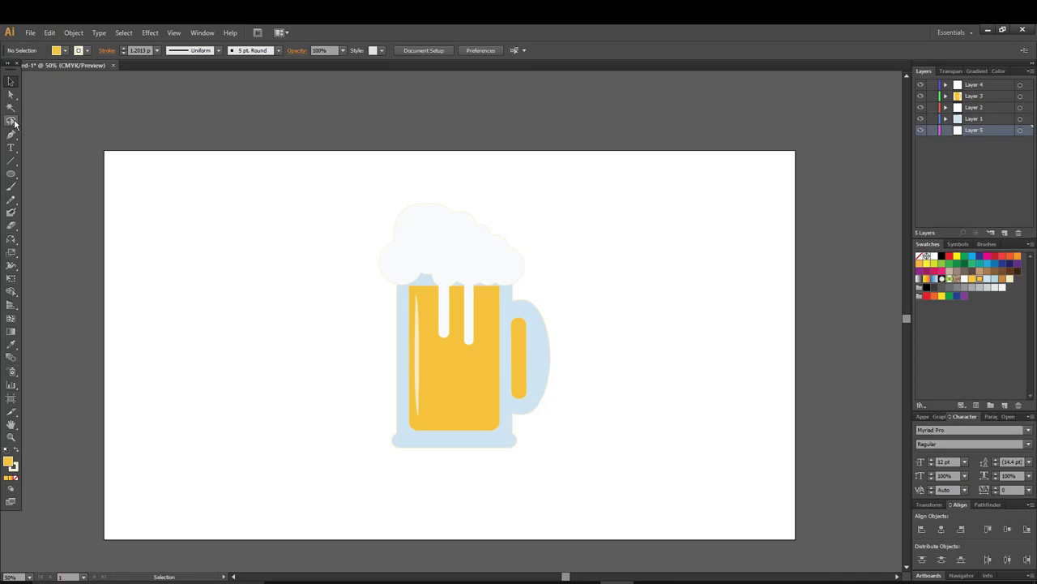
left_click_drag(10, 174, 46, 178)
left_click(47, 178)
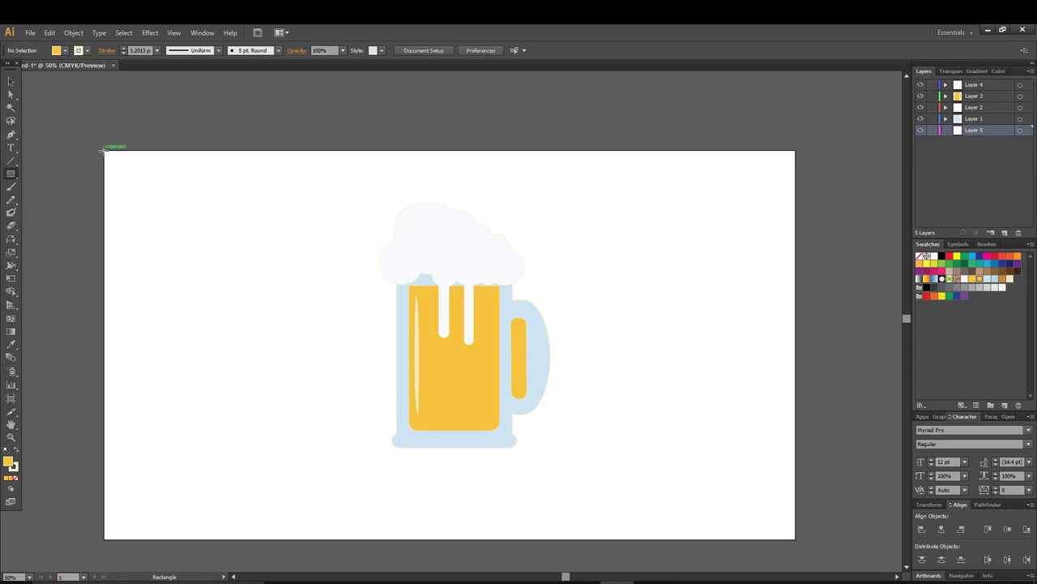
left_click_drag(103, 148, 795, 539)
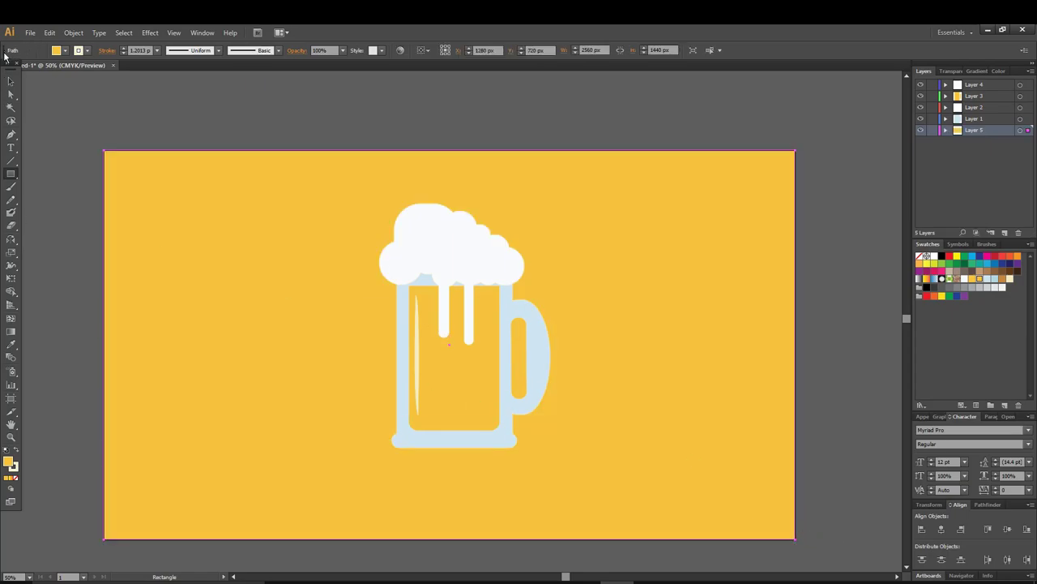
left_click(12, 83)
key("ctrl+shift+a")
scroll(459, 419, "down", 2)
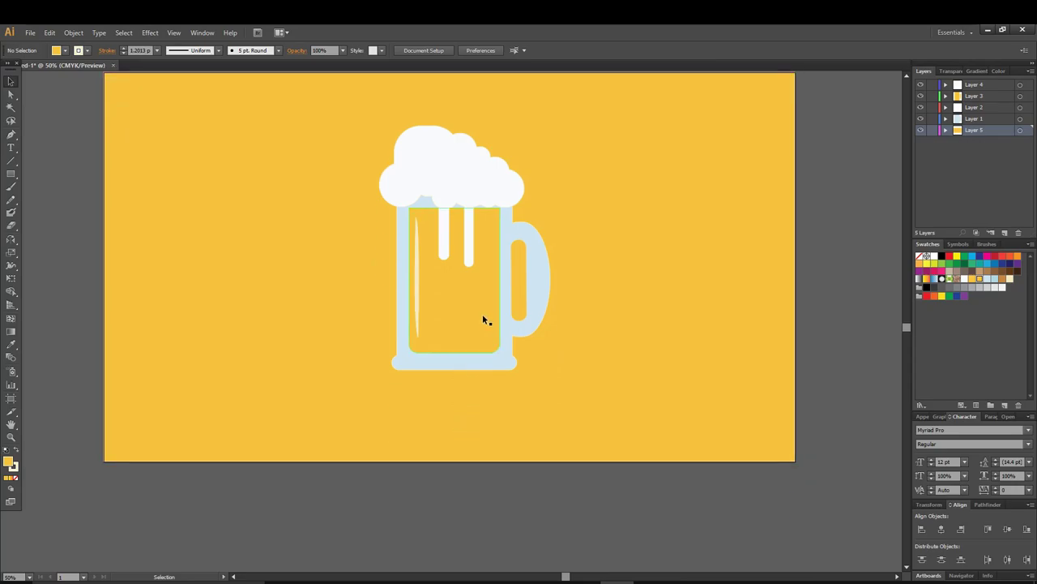
scroll(476, 297, "up", 1)
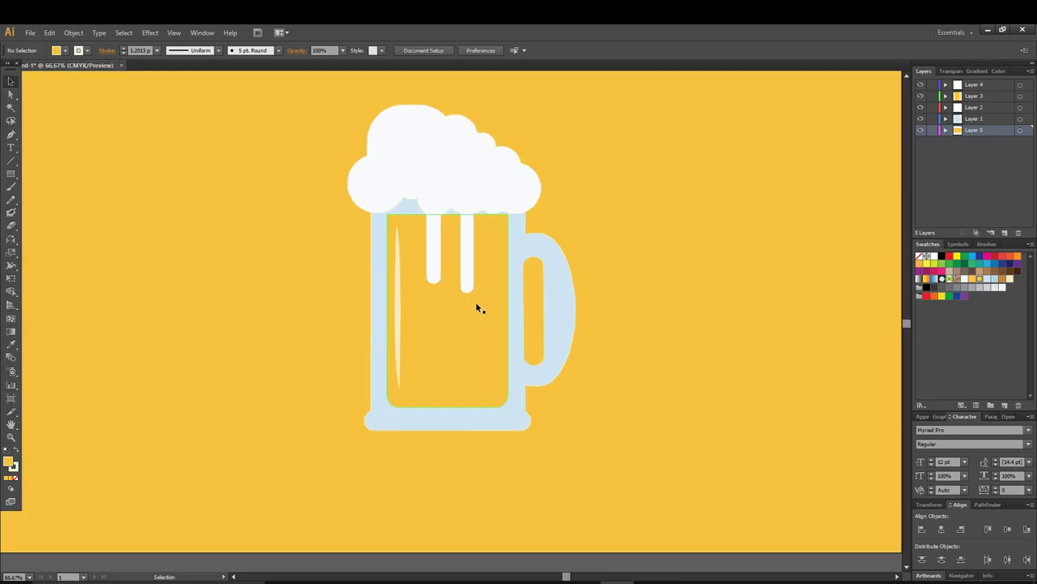
scroll(477, 306, "up", 1)
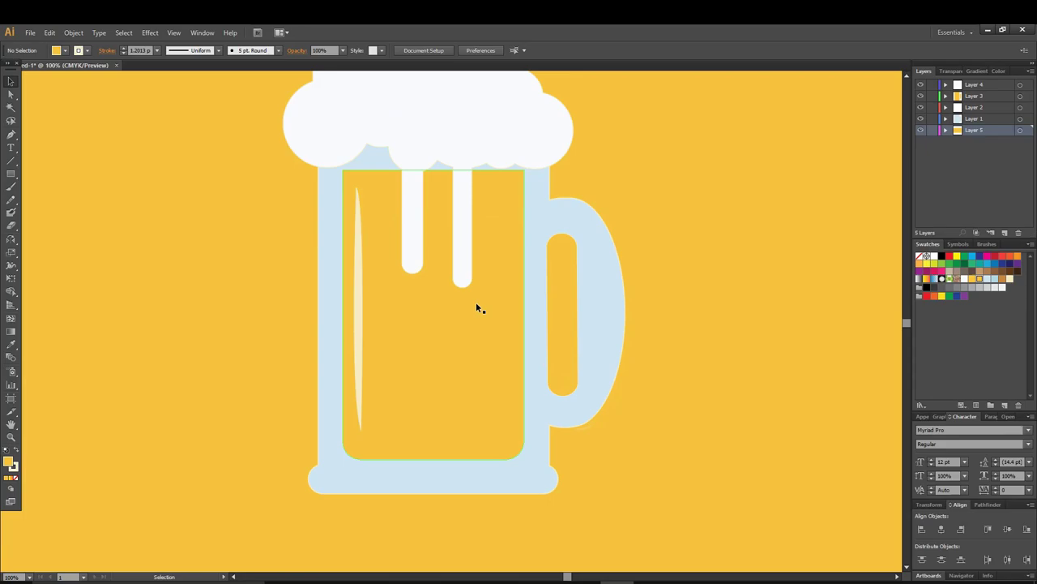
scroll(478, 308, "down", 1)
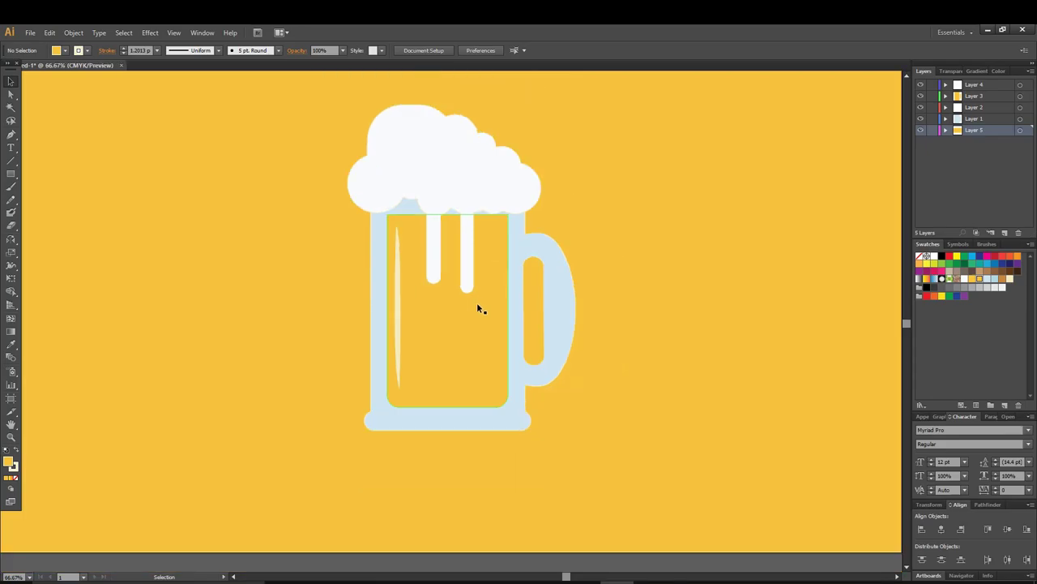
left_click(556, 287)
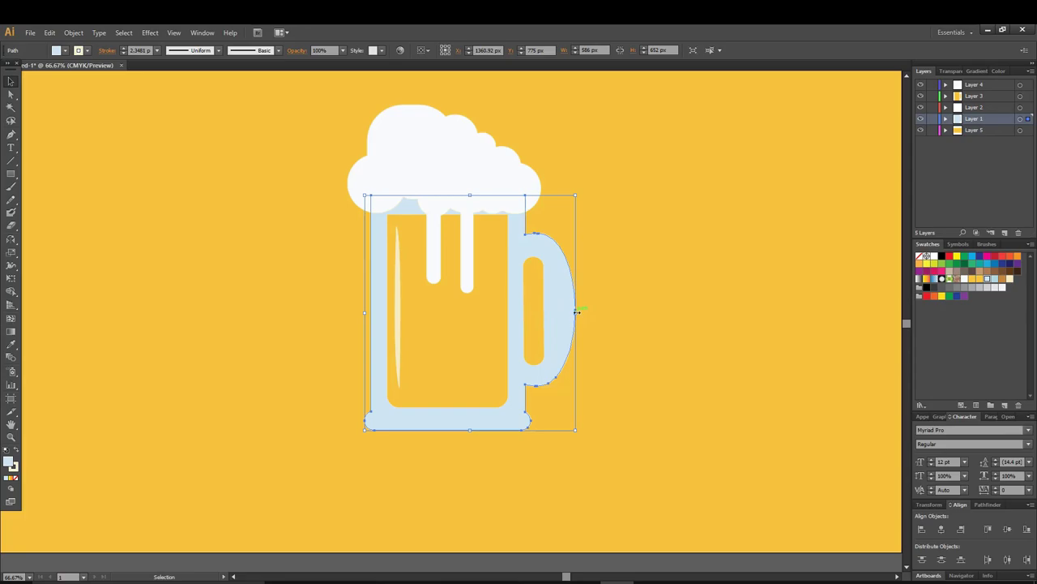
left_click_drag(576, 311, 571, 313)
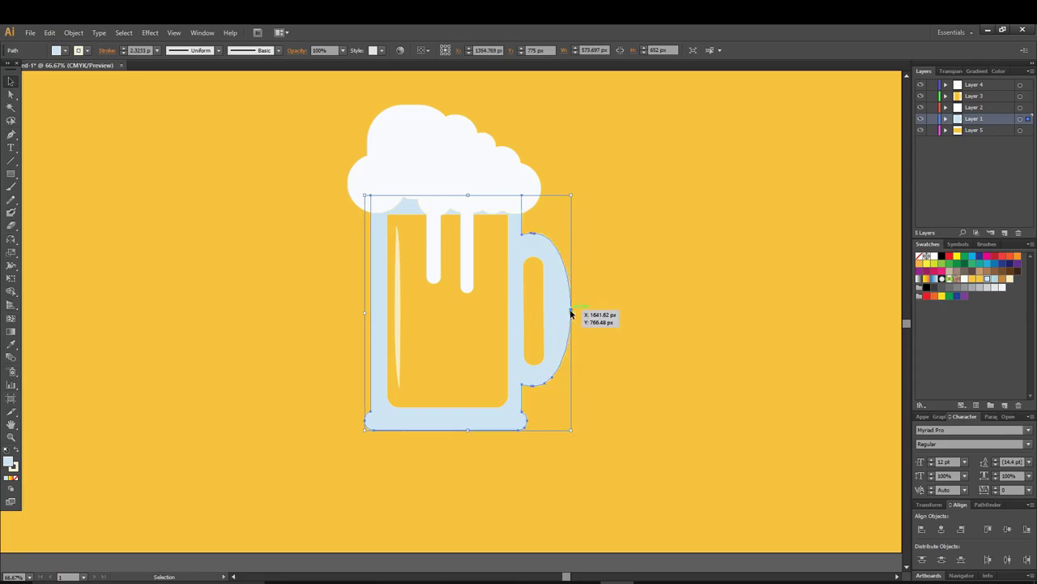
key("a")
key("v")
left_click_drag(573, 312, 568, 313)
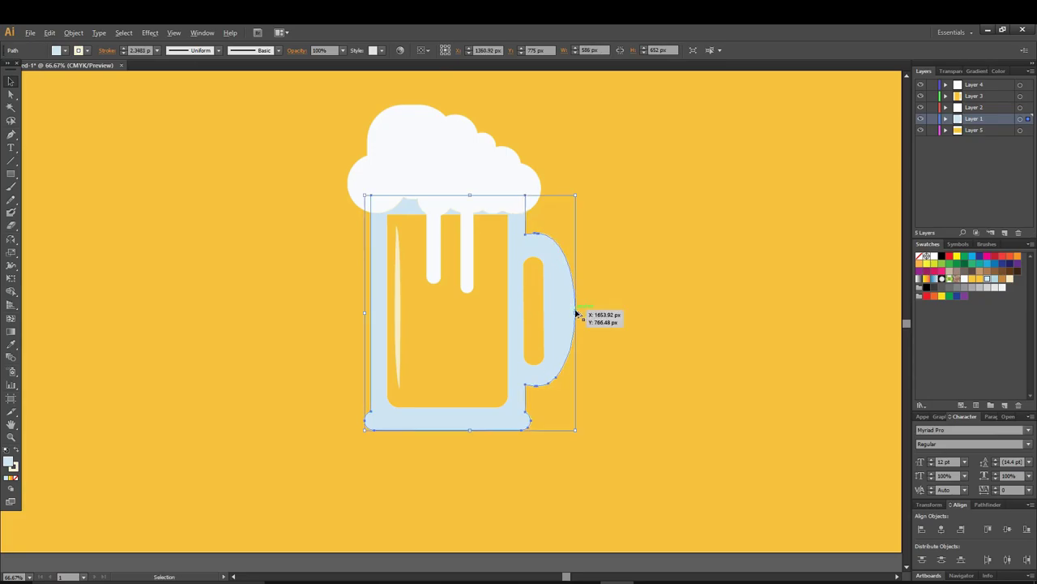
left_click(12, 133)
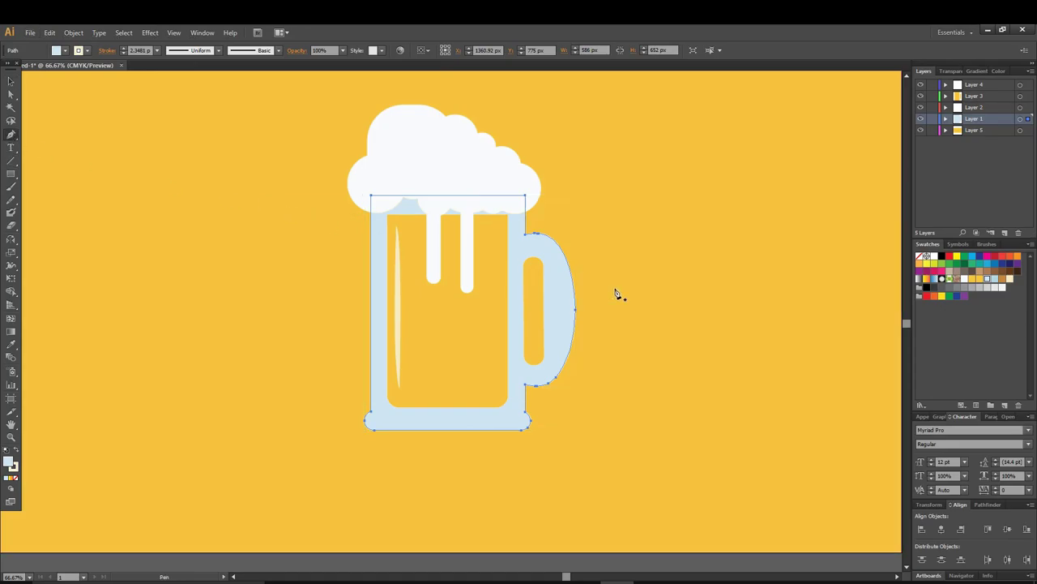
Reshape the mug handle's outer, upper and lower curves by dragging direction handles
left_click_drag(576, 310, 576, 389)
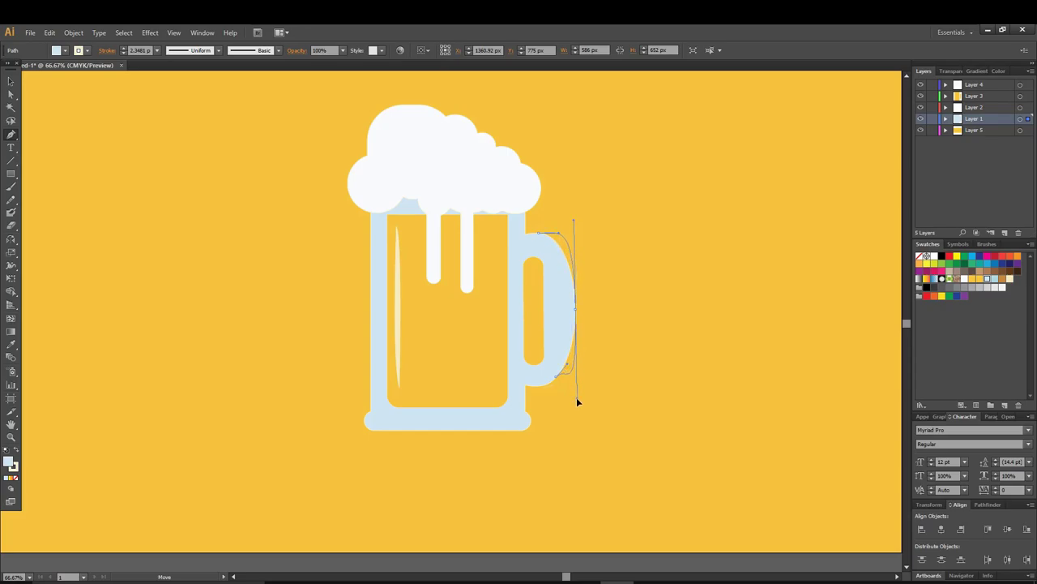
mouse_move(576, 397)
left_mouse_down()
mouse_move(586, 295)
mouse_move(596, 317)
mouse_move(572, 367)
mouse_move(577, 356)
left_mouse_up()
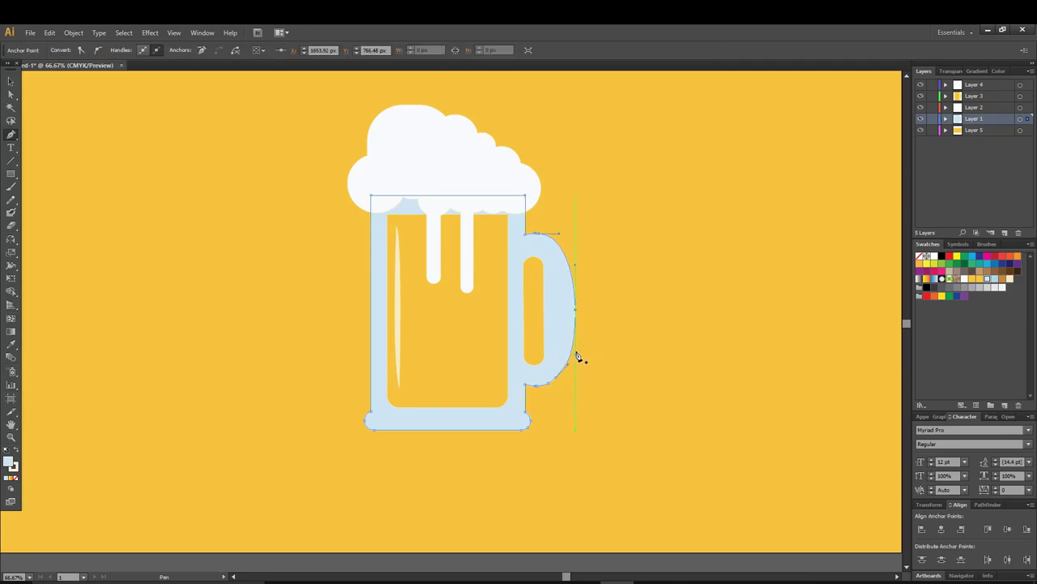
left_click(556, 250, "ctrl")
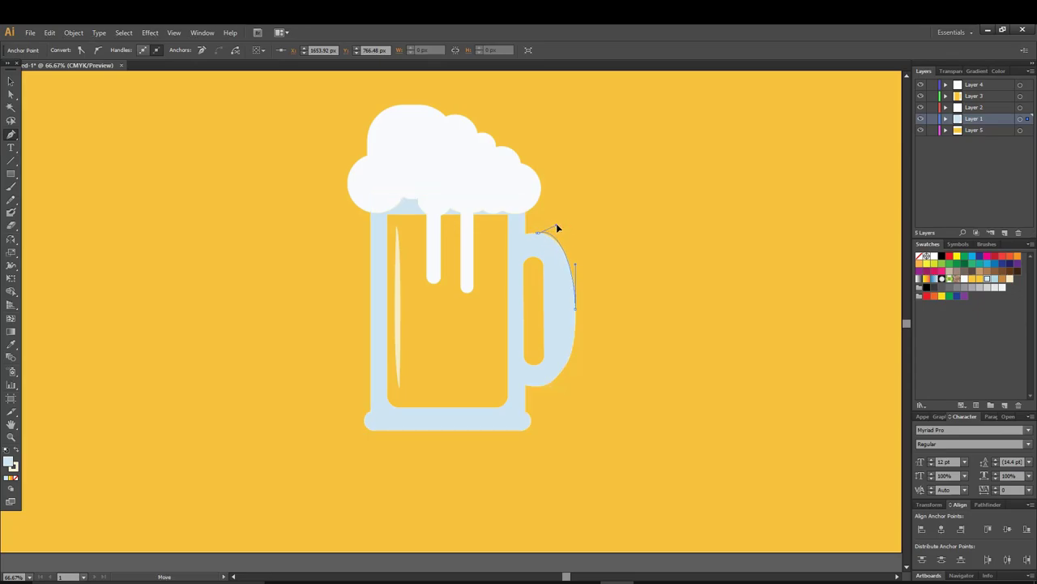
left_click_drag(556, 218, 558, 214)
left_click(576, 324, "ctrl")
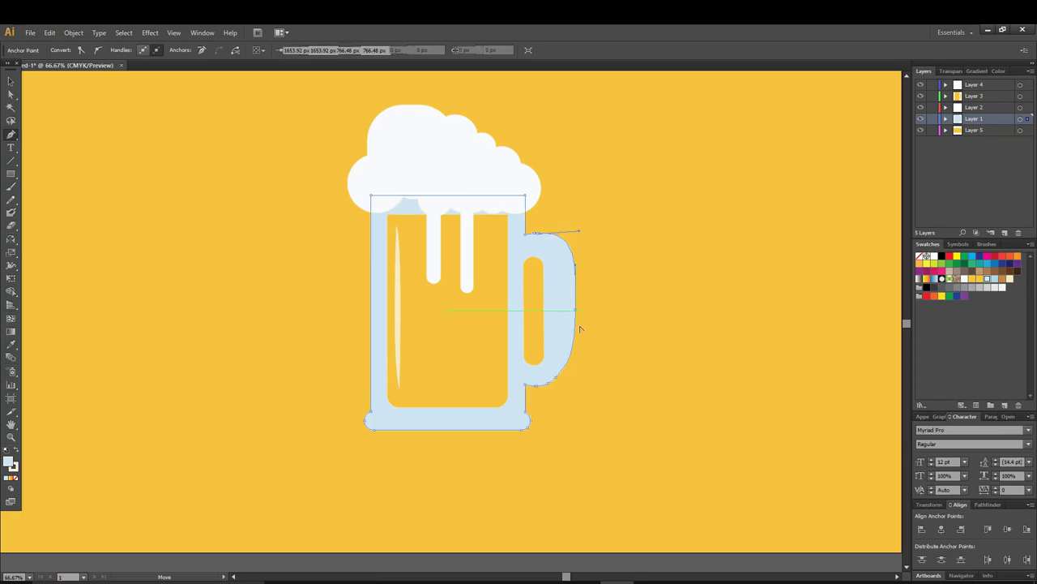
left_click_drag(557, 380, 543, 367)
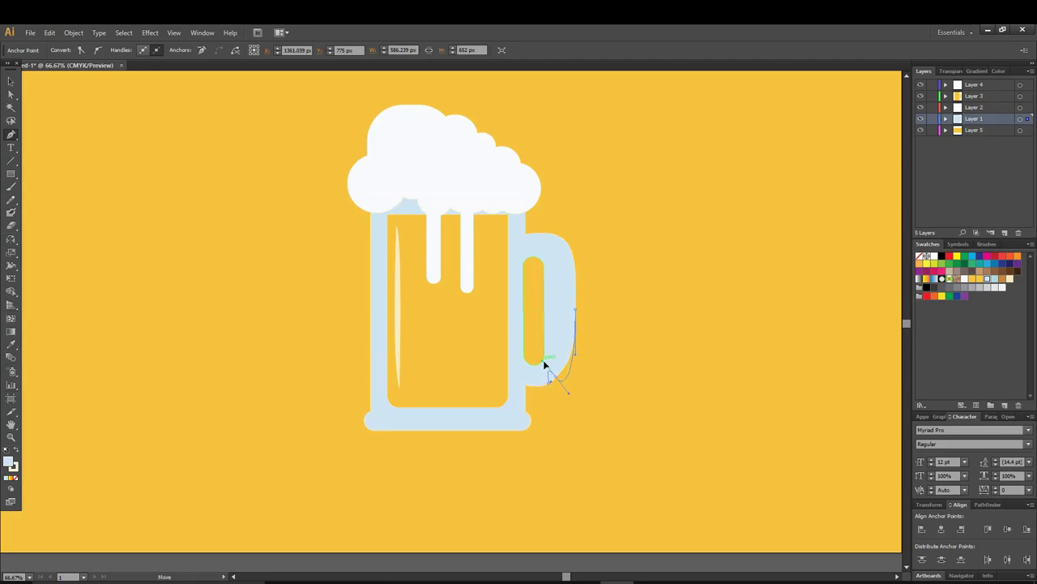
left_click(542, 366, "ctrl")
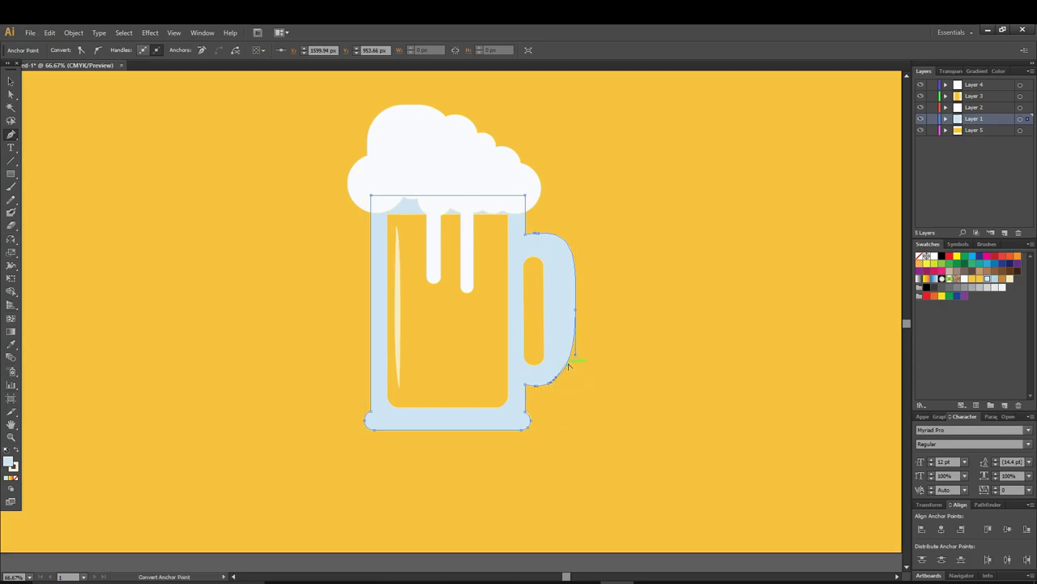
left_click(572, 370)
left_click_drag(583, 382, 567, 387)
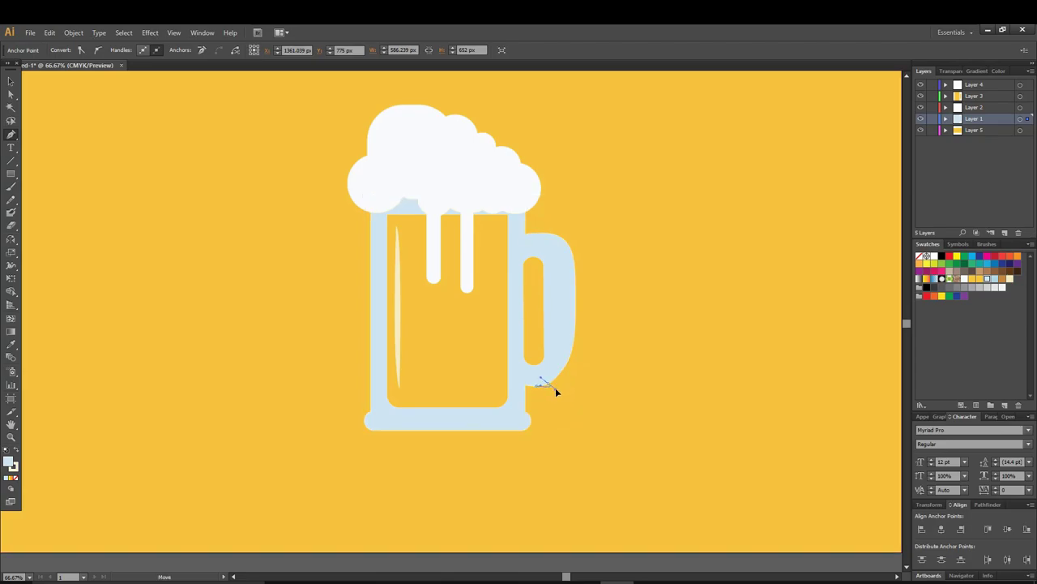
left_click_drag(545, 385, 571, 394)
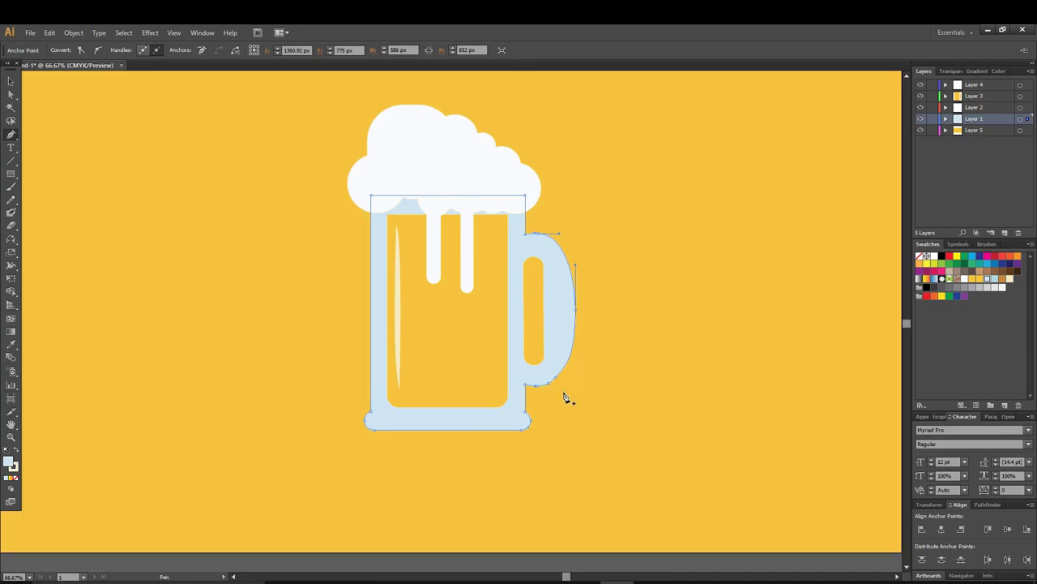
Zoom in and round the join beneath the mug handle into a smooth curve
scroll(546, 224, "up", 1)
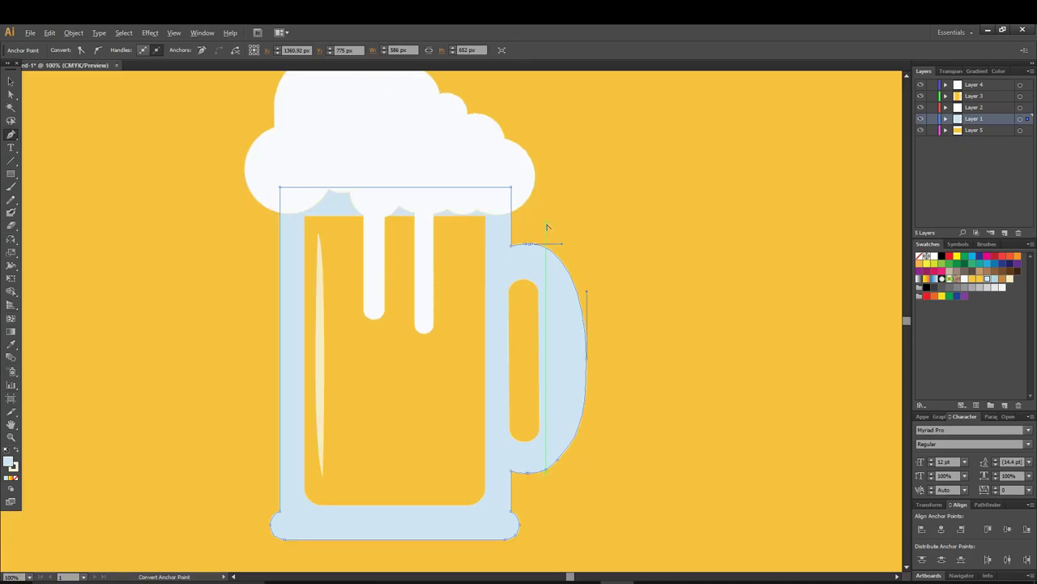
scroll(538, 271, "up", 3)
scroll(514, 236, "up", 3)
scroll(519, 228, "up", 1)
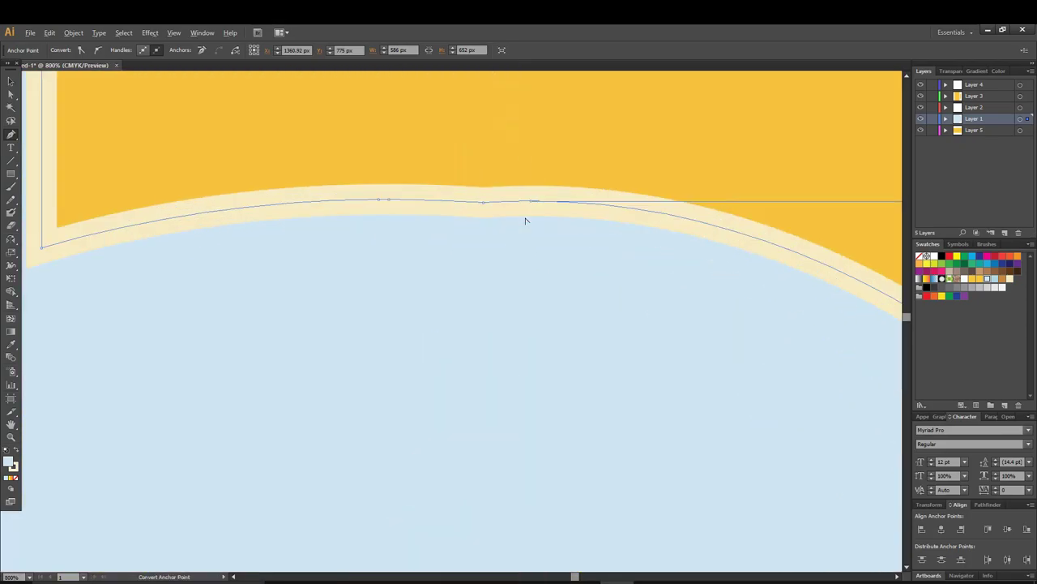
scroll(527, 218, "down", 1)
scroll(539, 268, "down", 3)
scroll(563, 438, "down", 3)
scroll(567, 487, "down", 1)
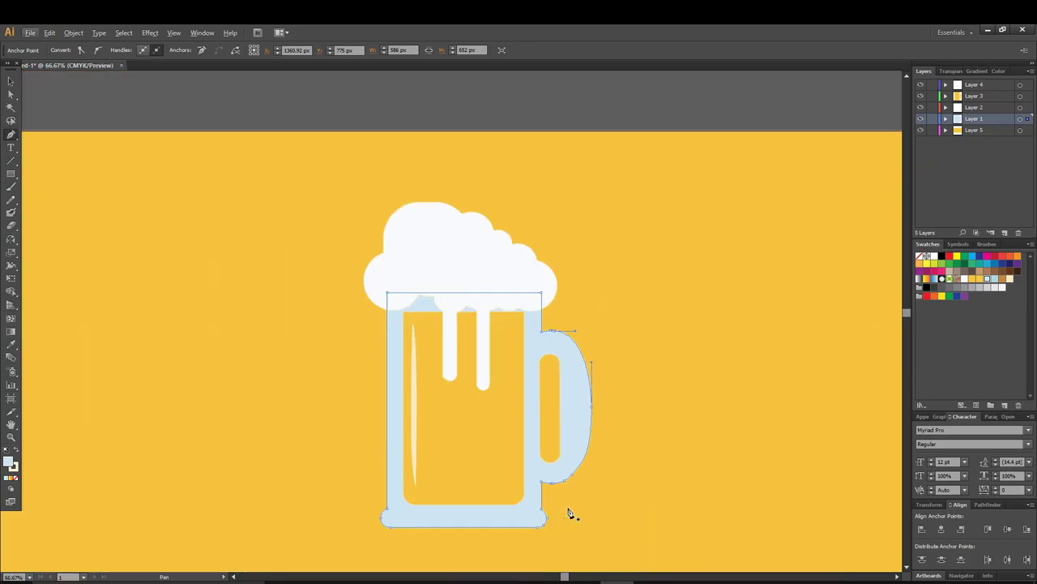
scroll(567, 483, "up", 3)
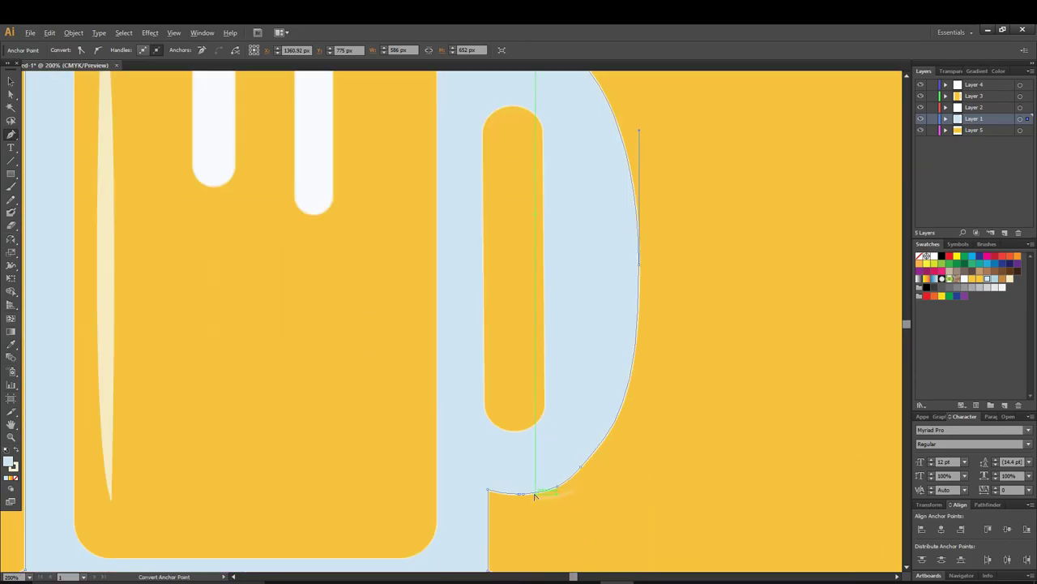
mouse_move(523, 497)
left_mouse_down()
mouse_move(435, 502)
mouse_move(435, 484)
left_mouse_up()
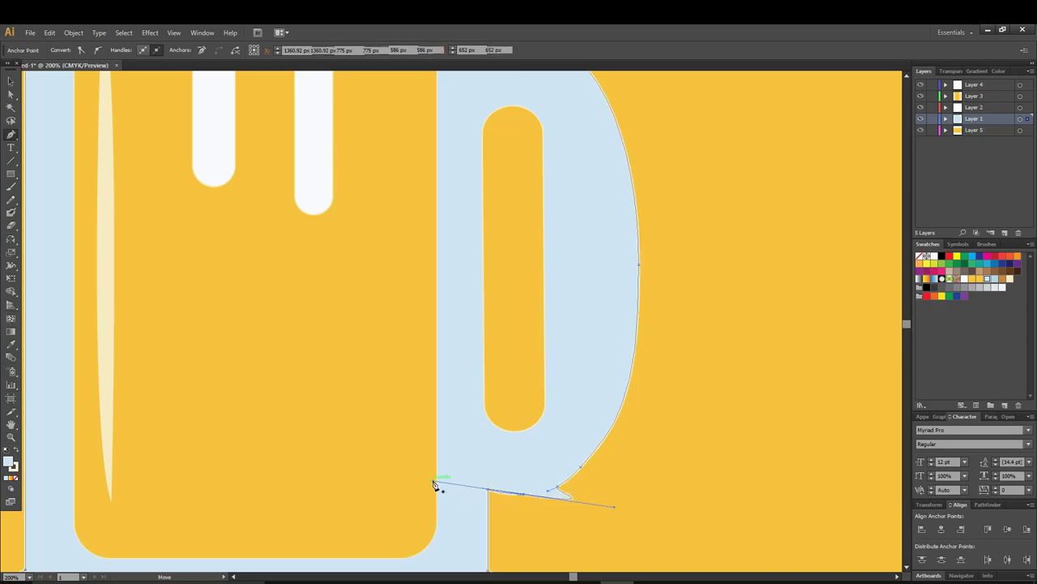
left_click(607, 448, "ctrl")
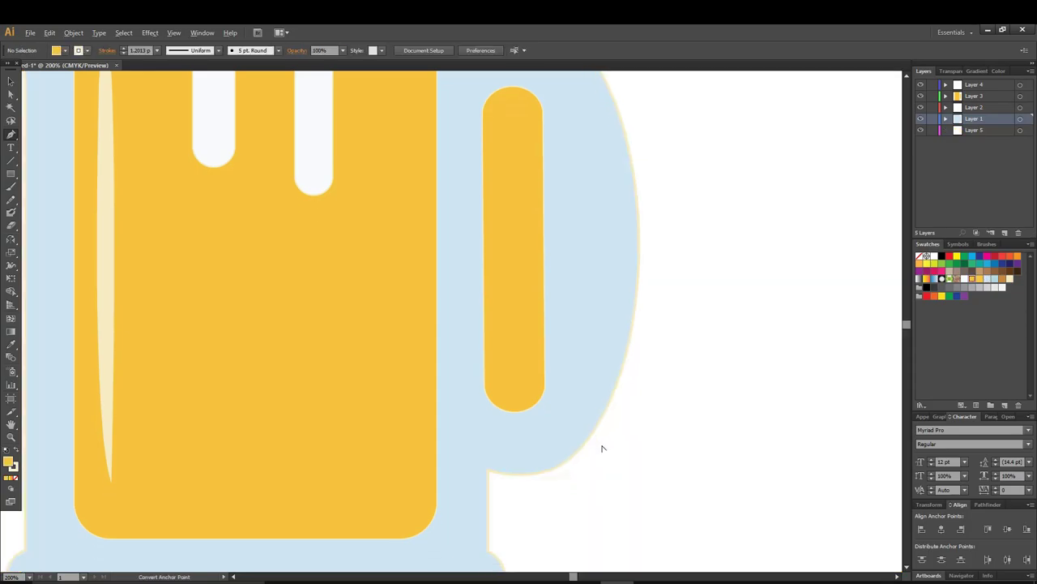
scroll(607, 449, "down", 1)
scroll(604, 432, "down", 2)
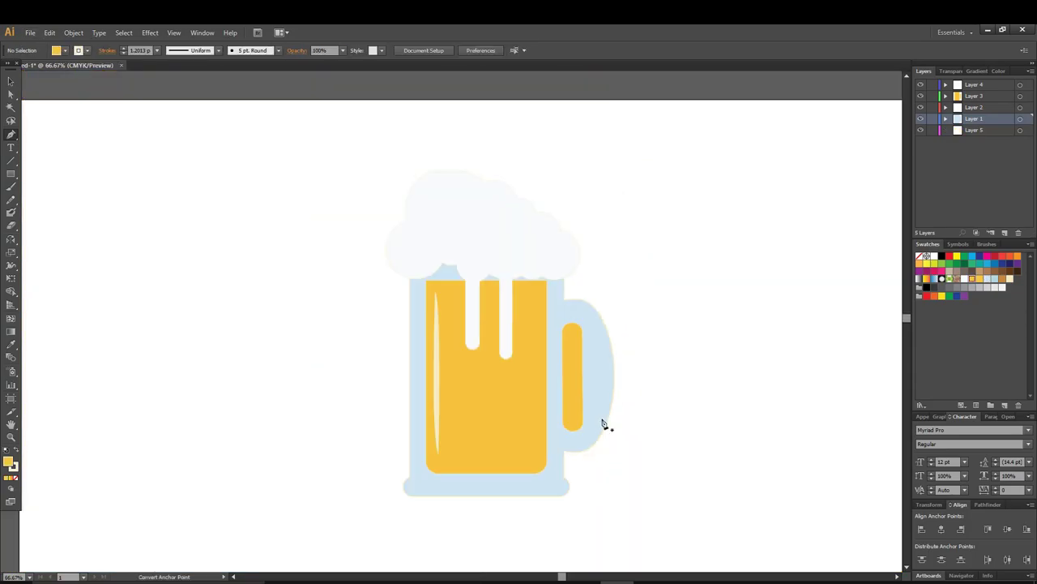
left_click(49, 32)
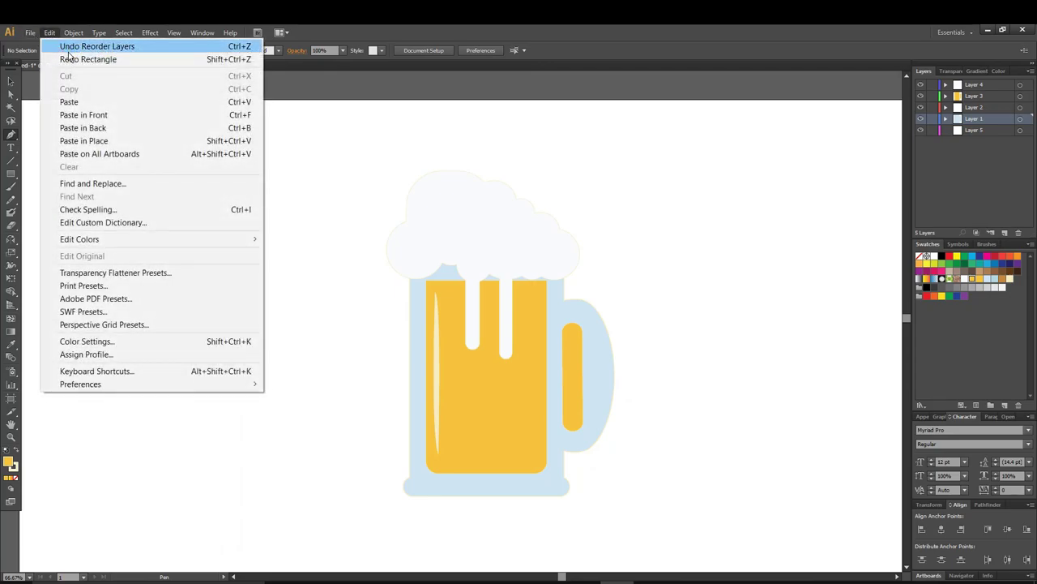
left_click(77, 59)
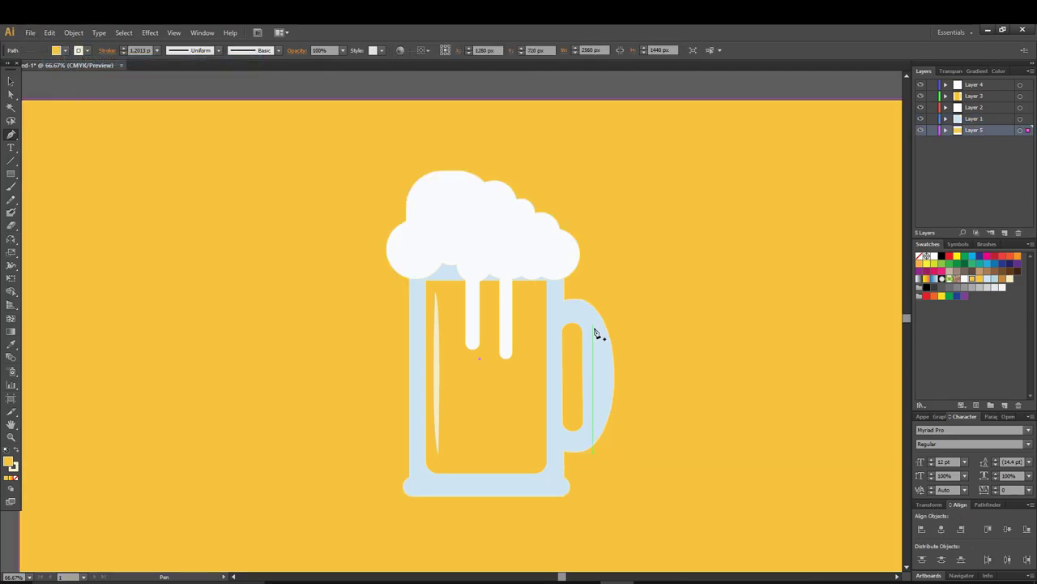
left_click(600, 375, "ctrl")
key("v")
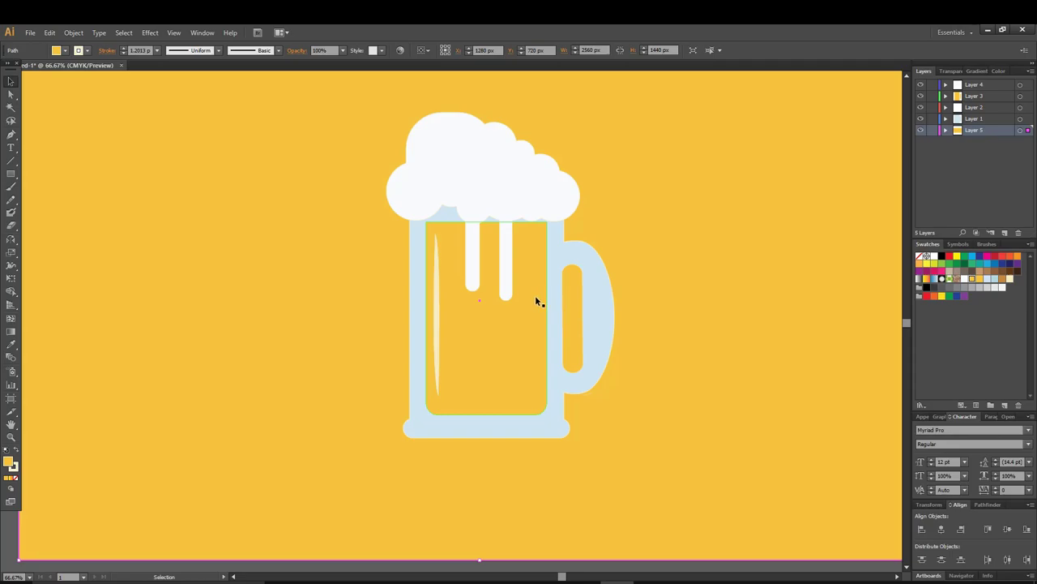
left_click(610, 311)
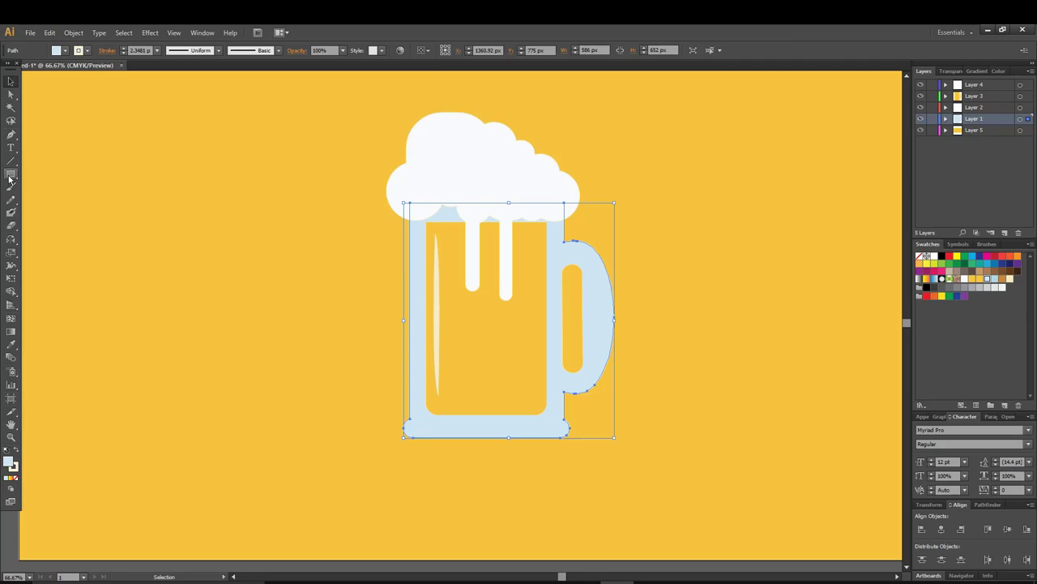
Draw a pale blue rounded rectangle of about 114×421 px over the handle, shifted slightly left
left_click_drag(11, 174, 45, 188)
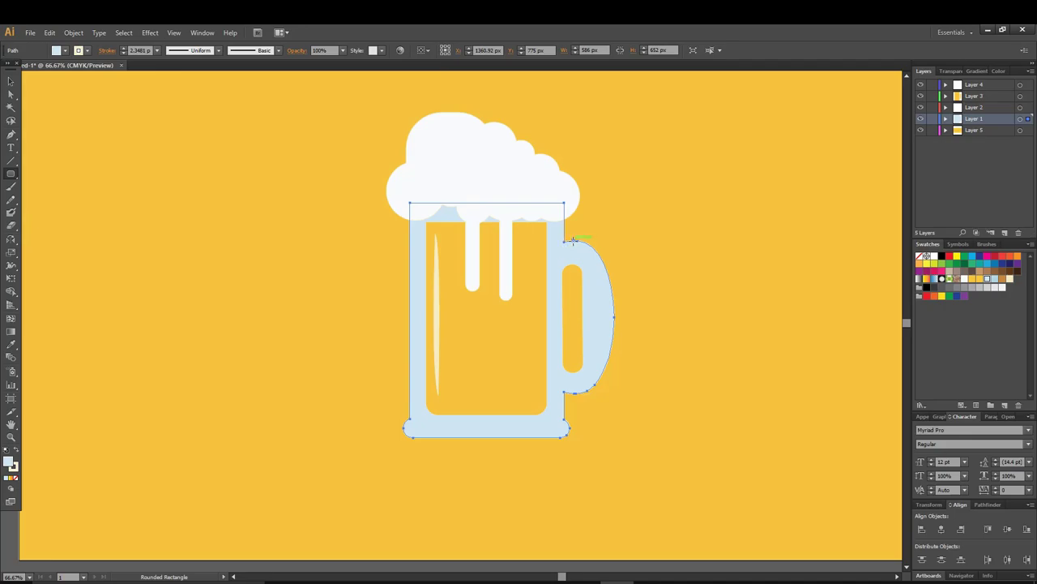
left_click_drag(573, 241, 614, 390)
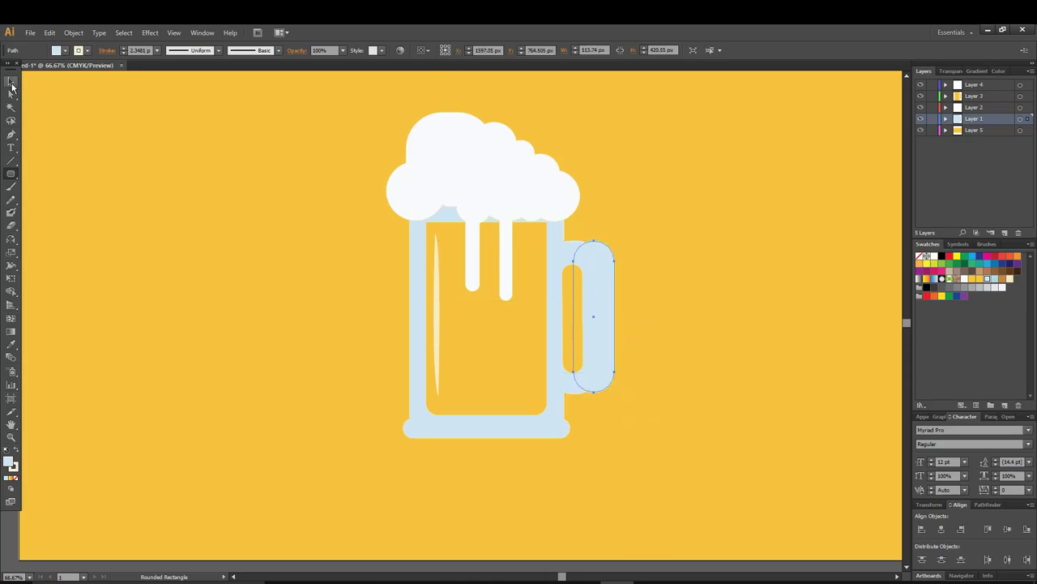
left_click(10, 81)
left_click_drag(596, 279, 593, 281)
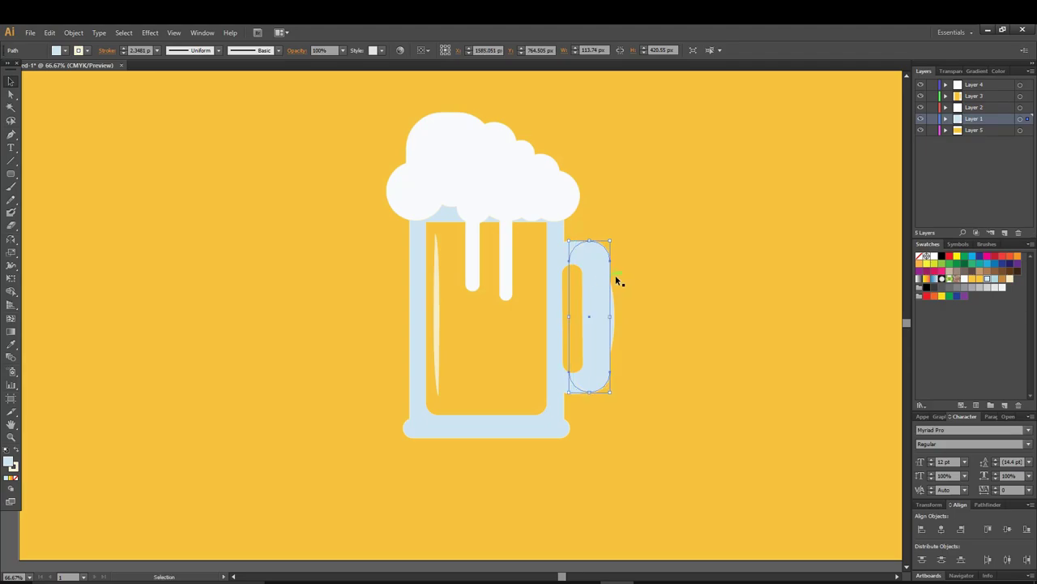
left_click_drag(603, 279, 599, 284)
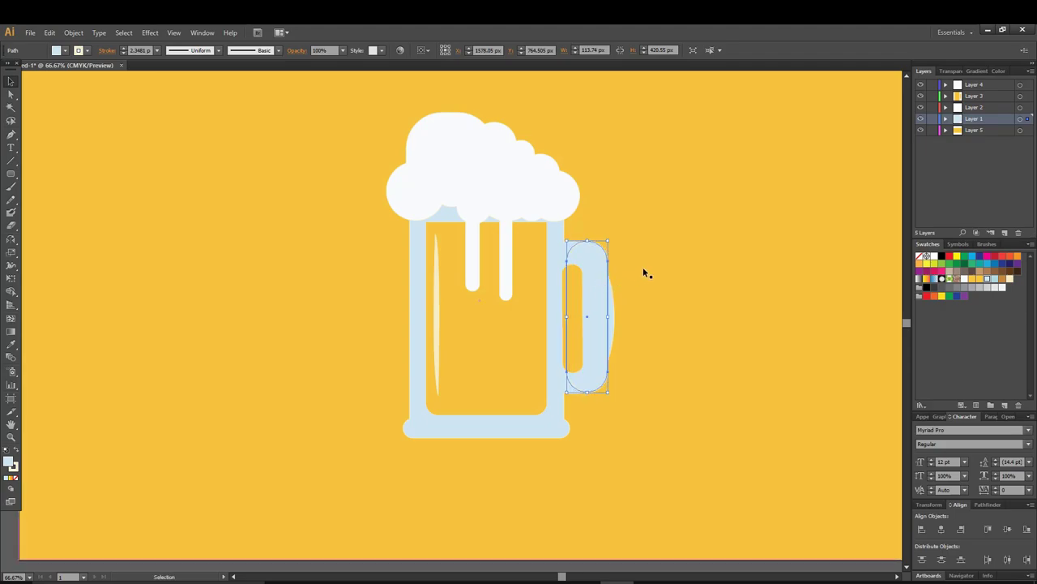
scroll(645, 272, "up", 1, "alt")
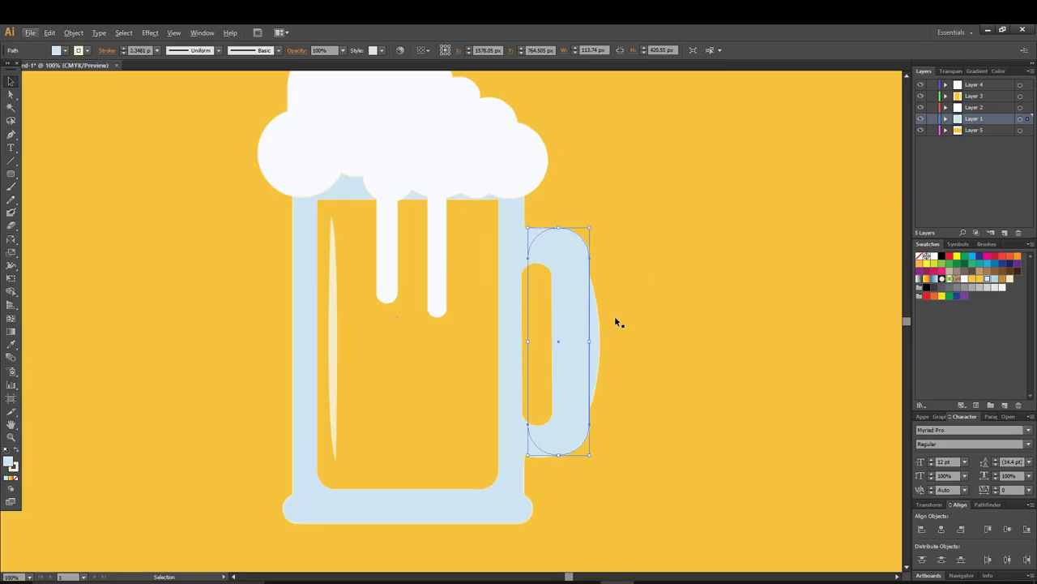
Lock the background layer and merge the rounded handle into the mug body with Shape Builder
left_click_drag(692, 272, 522, 376)
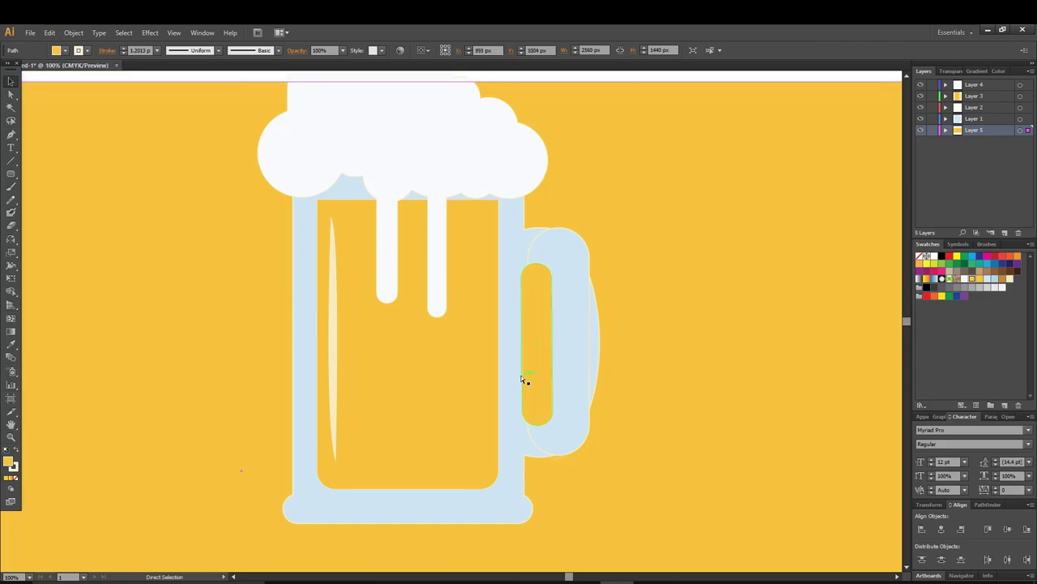
left_click(932, 130)
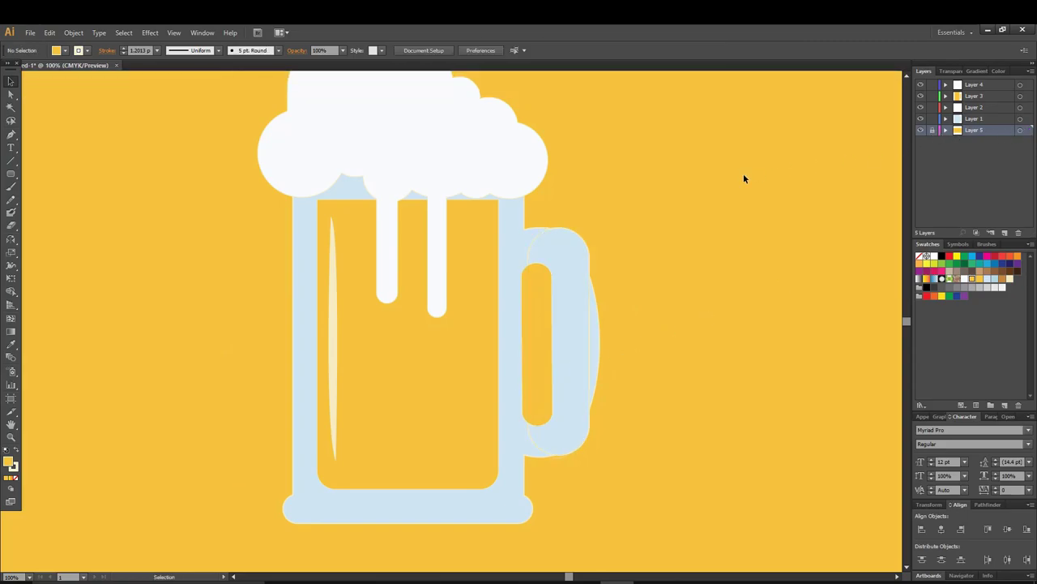
left_click_drag(738, 175, 535, 454)
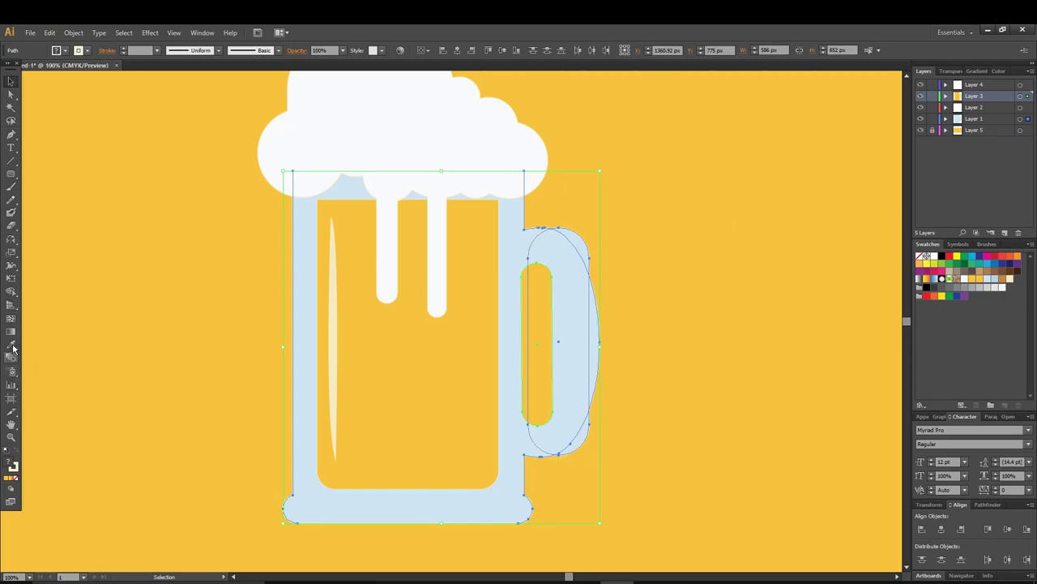
left_click(11, 291)
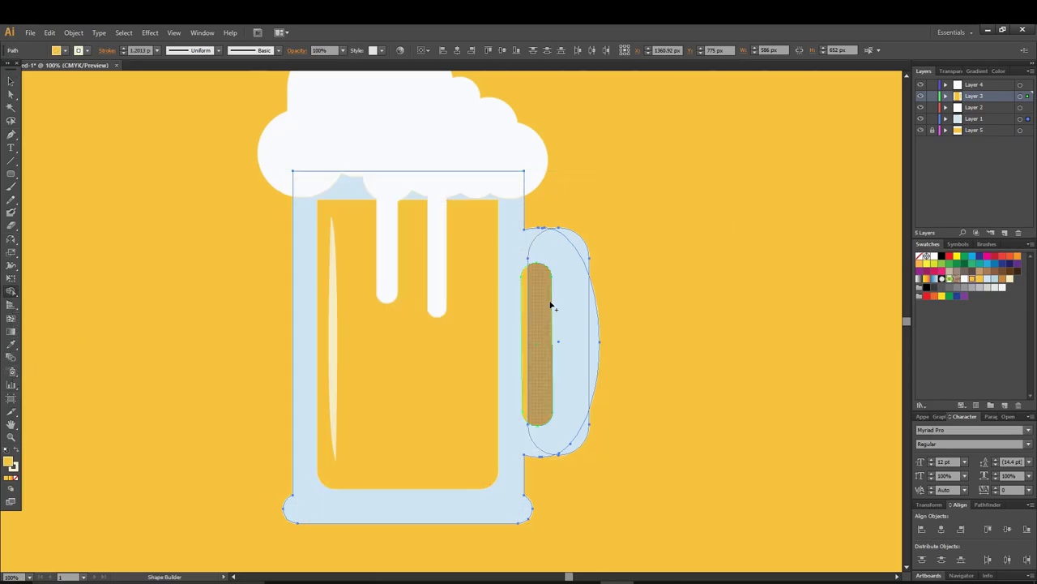
mouse_move(560, 249)
left_mouse_down()
mouse_move(513, 252)
mouse_move(519, 268)
left_mouse_up()
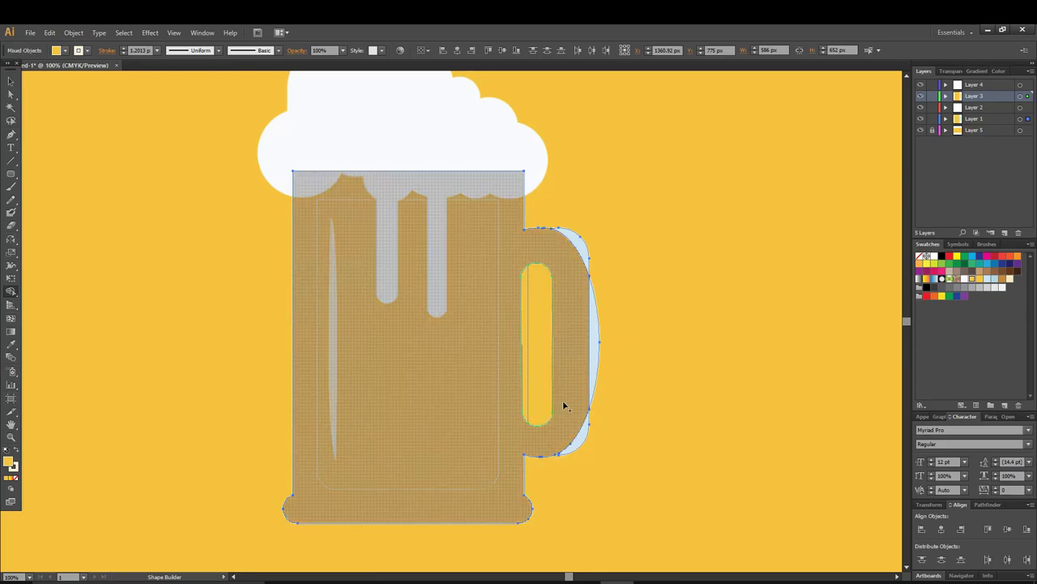
left_click_drag(569, 416, 523, 447)
Delete the leftover old-handle slivers, check in Outline mode, and unlock the background layer
left_click(11, 81)
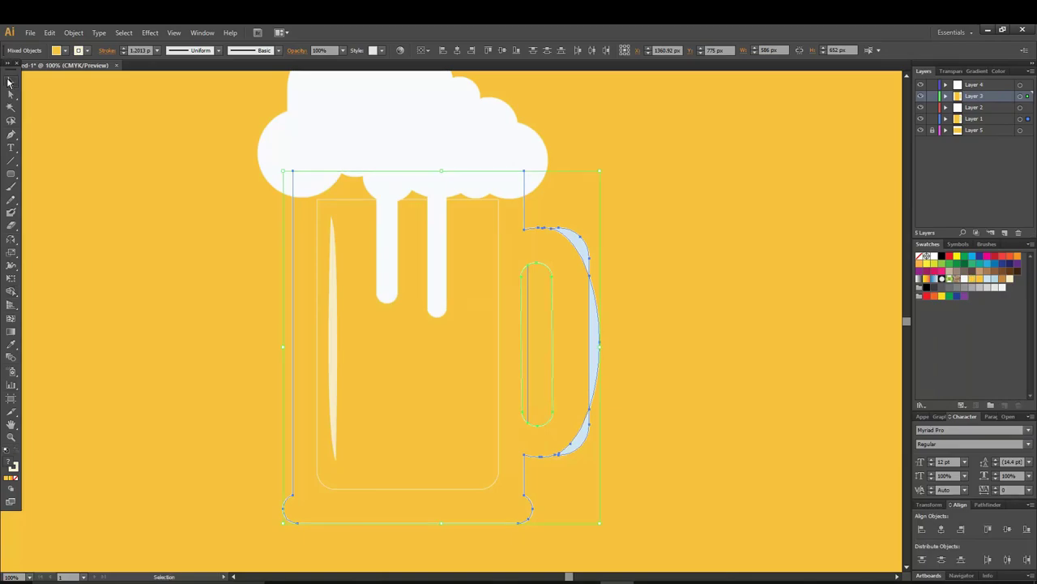
left_click(598, 247)
left_click(579, 238)
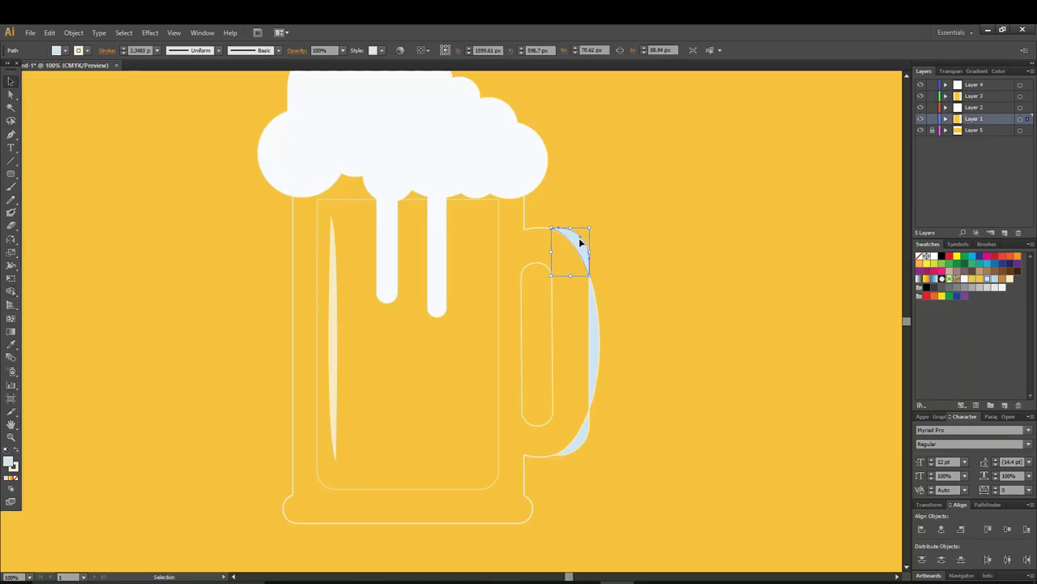
key("Delete")
left_click(597, 307)
key("Delete")
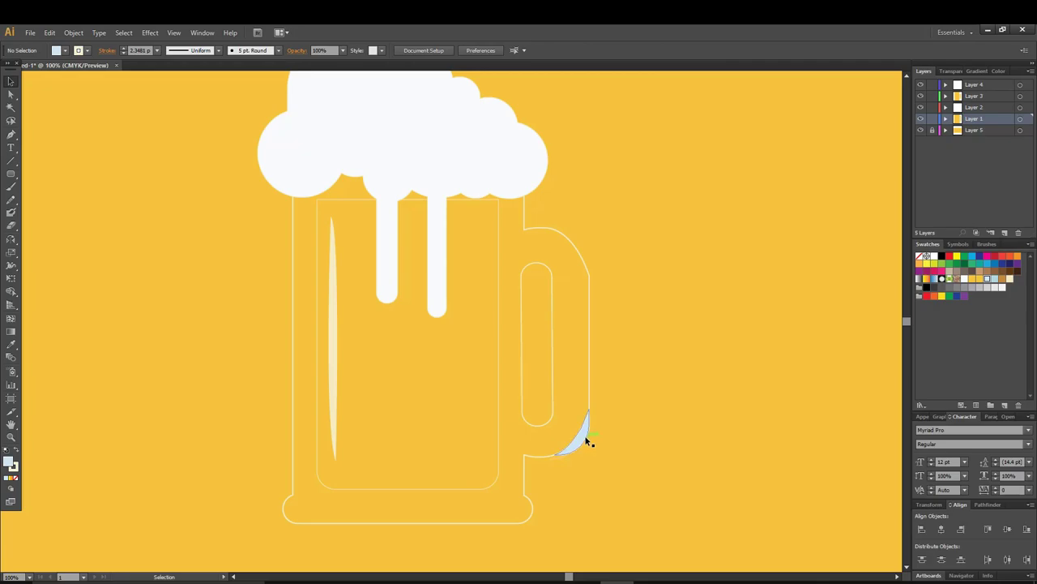
key("ctrl+y")
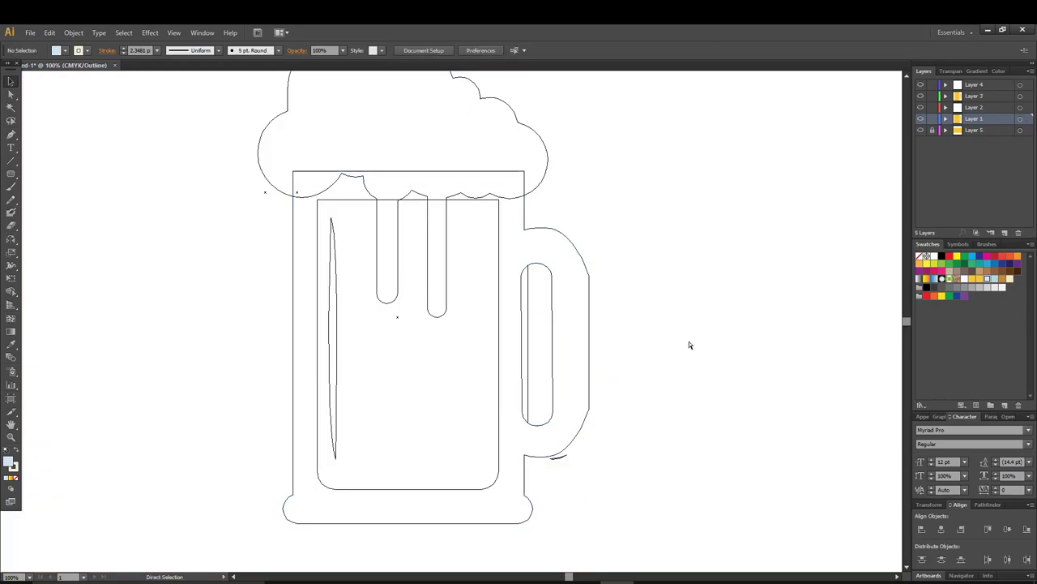
key("ctrl+y")
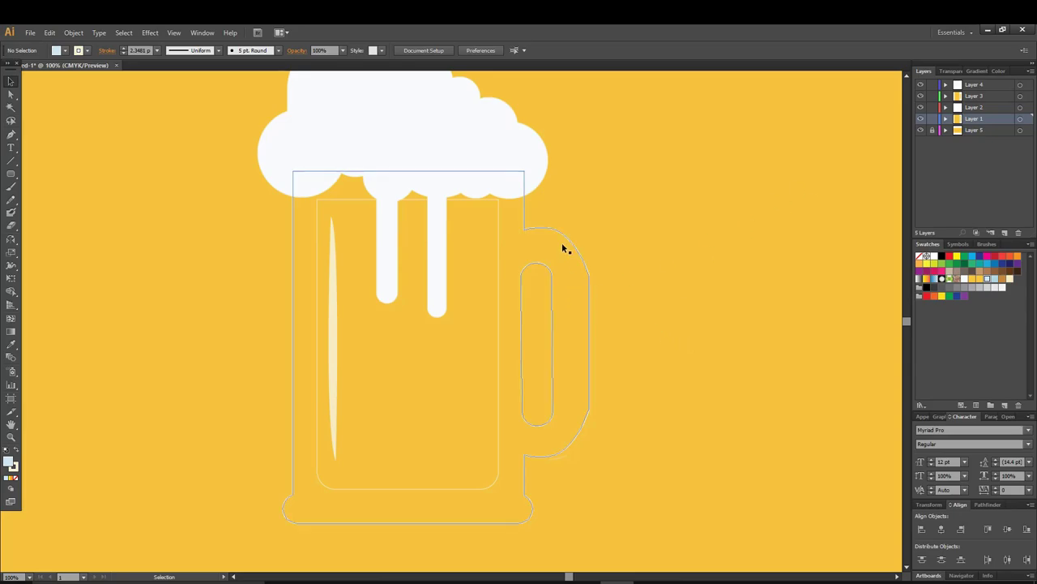
left_click(561, 248)
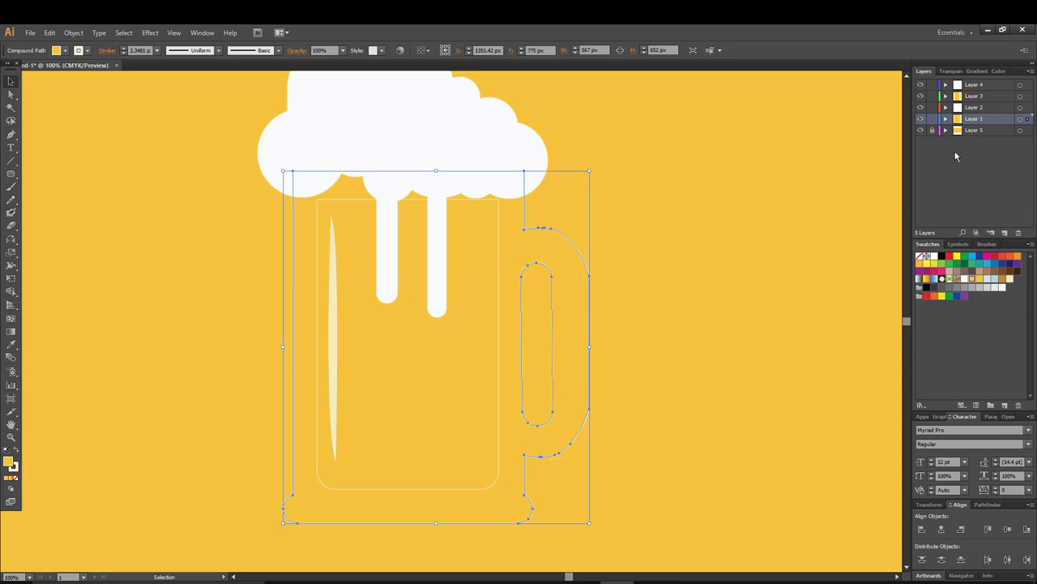
left_click(931, 119)
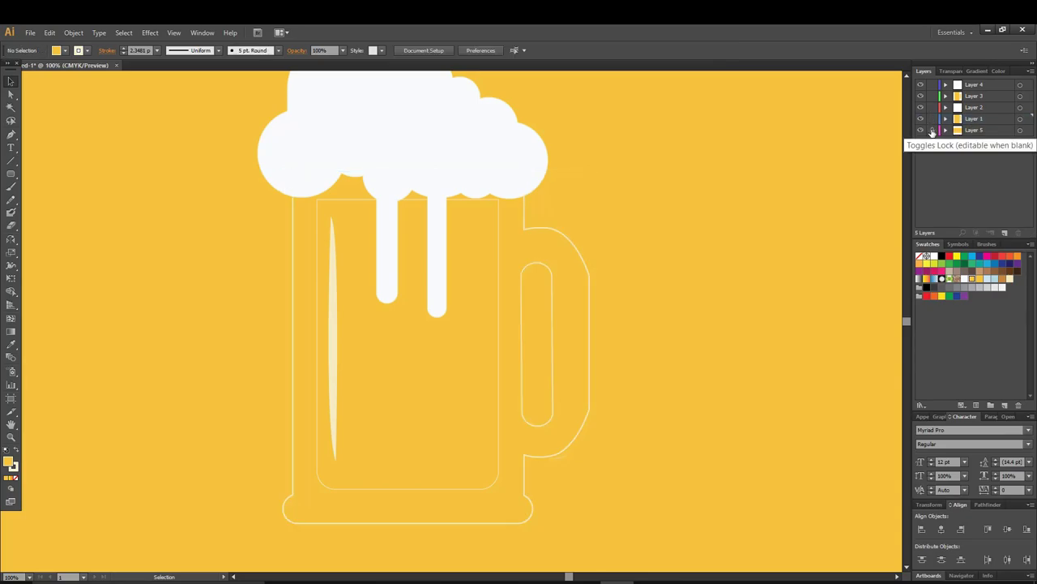
left_click(920, 119)
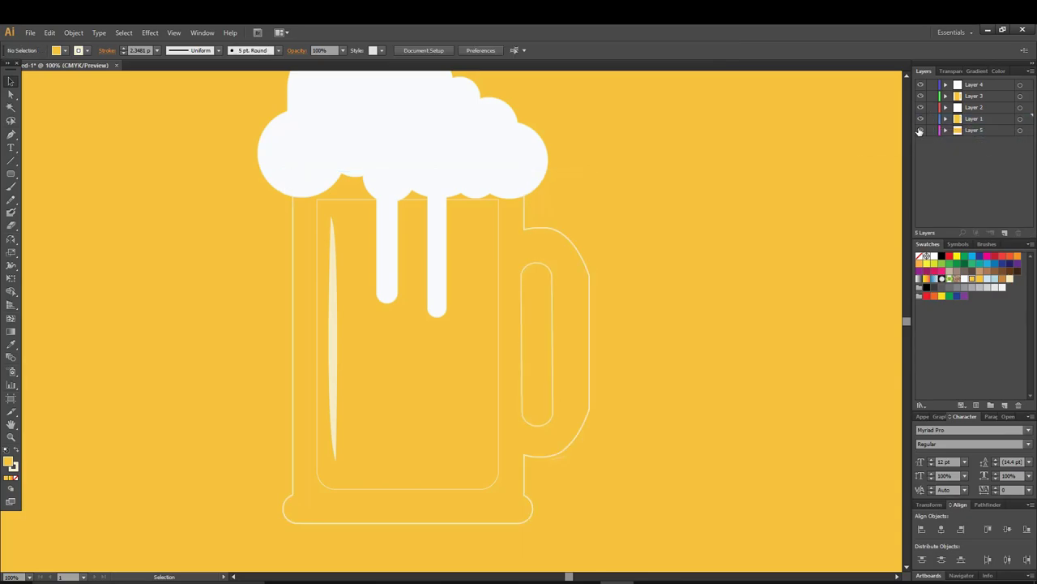
Send the yellow background rectangle to the back of the stack
right_click(648, 243)
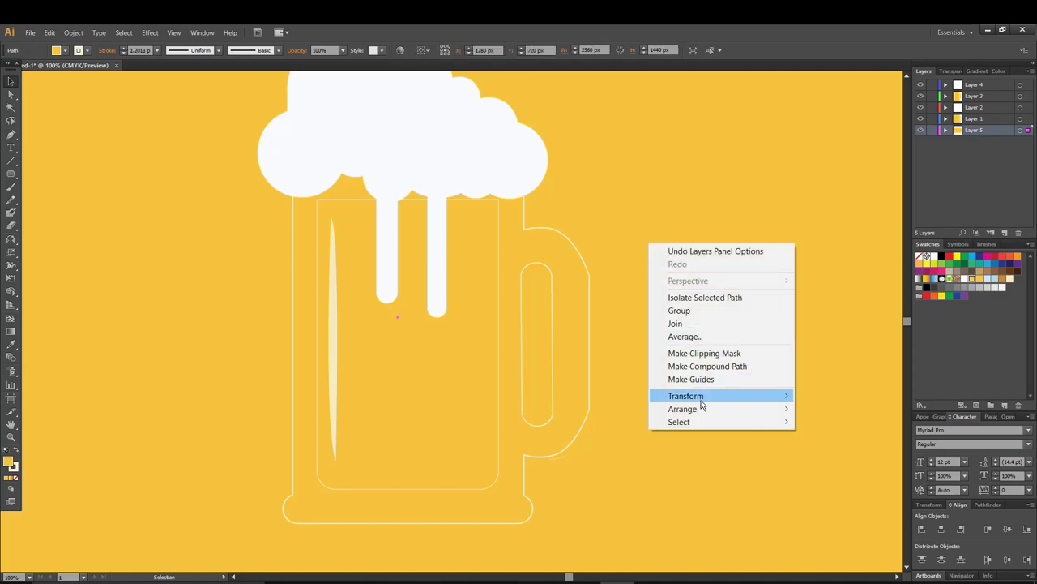
mouse_move(683, 409)
left_click(847, 448)
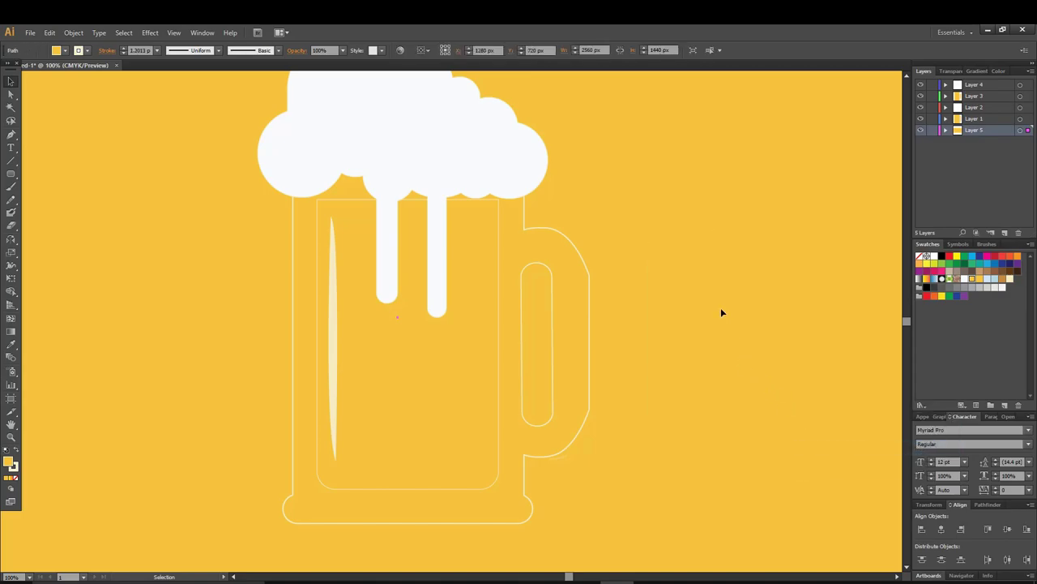
scroll(691, 304, "down", 2)
scroll(704, 329, "down", 1)
scroll(705, 291, "up", 1)
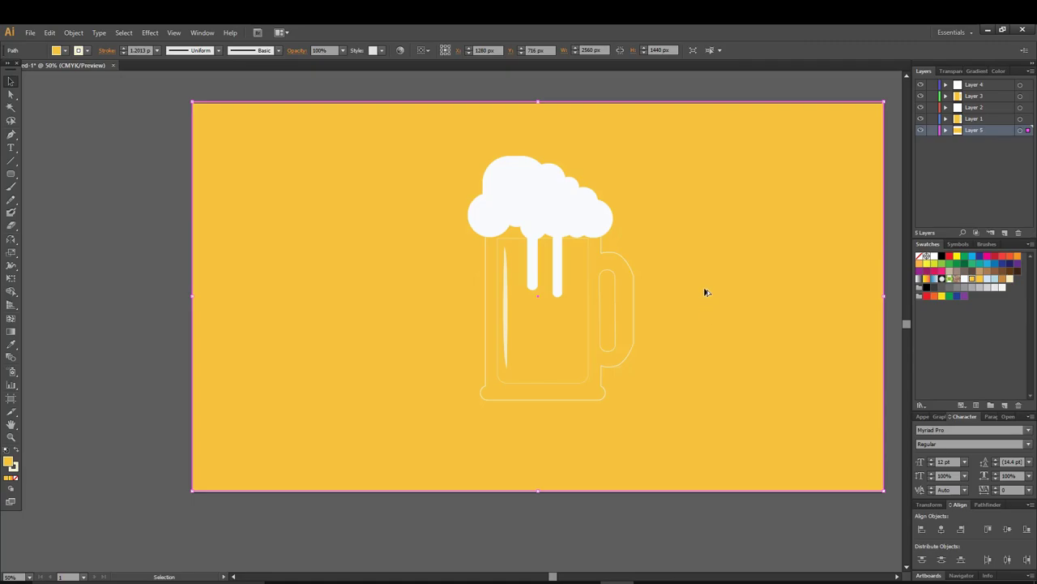
scroll(619, 250, "up", 1)
scroll(618, 249, "down", 1)
left_click_drag(701, 194, 706, 533)
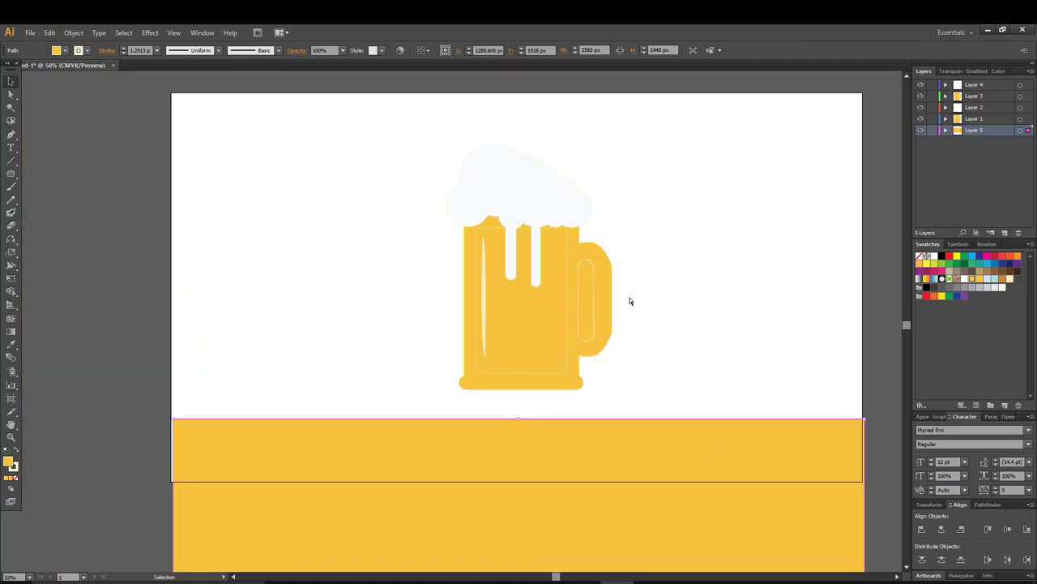
key("ctrl+z")
Refill the merged 567×652 px mug shape with the pale blue swatch
left_click(555, 292)
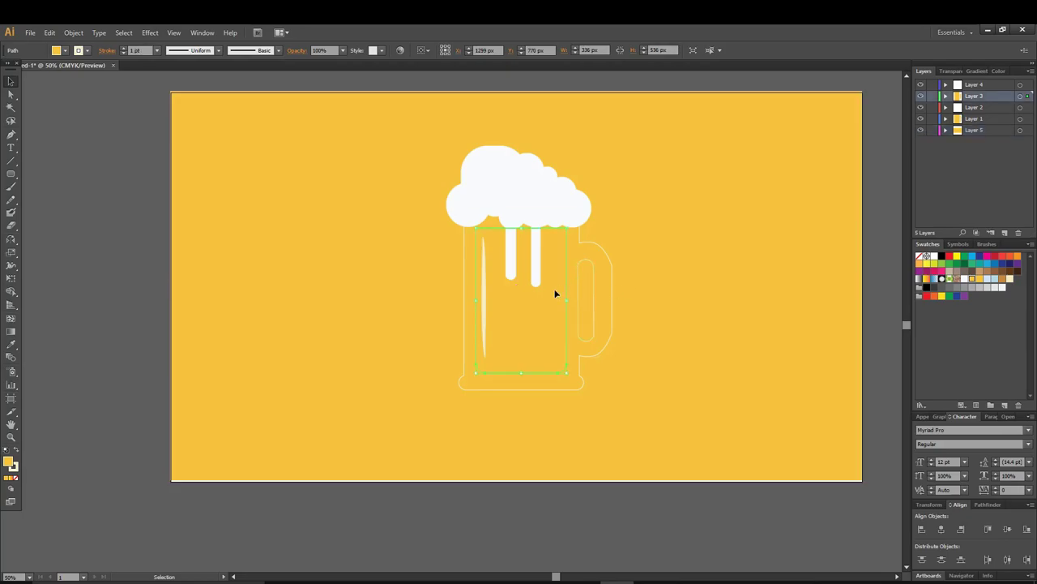
left_click(470, 318)
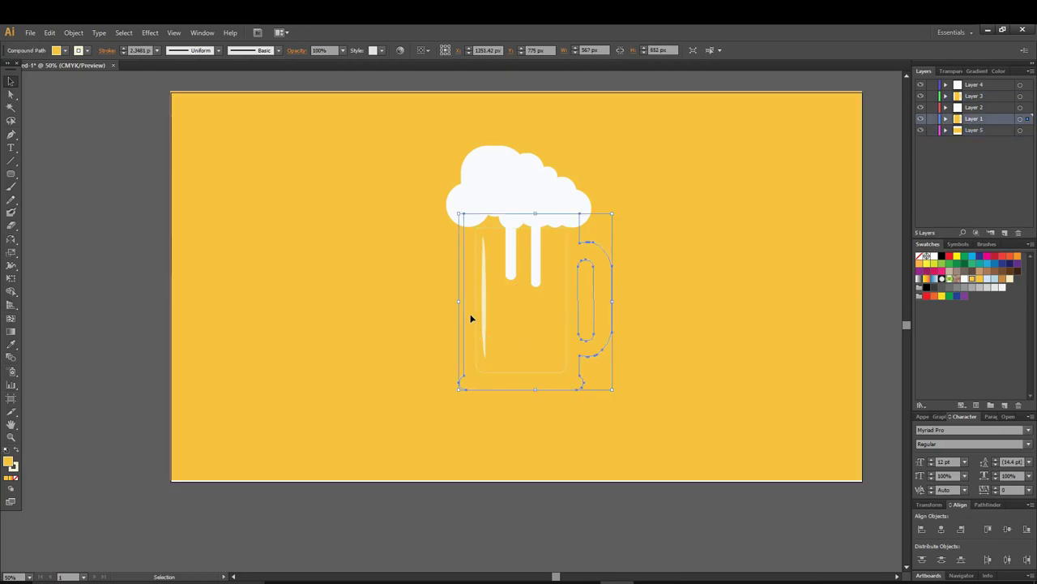
left_click(988, 278)
left_click(726, 514)
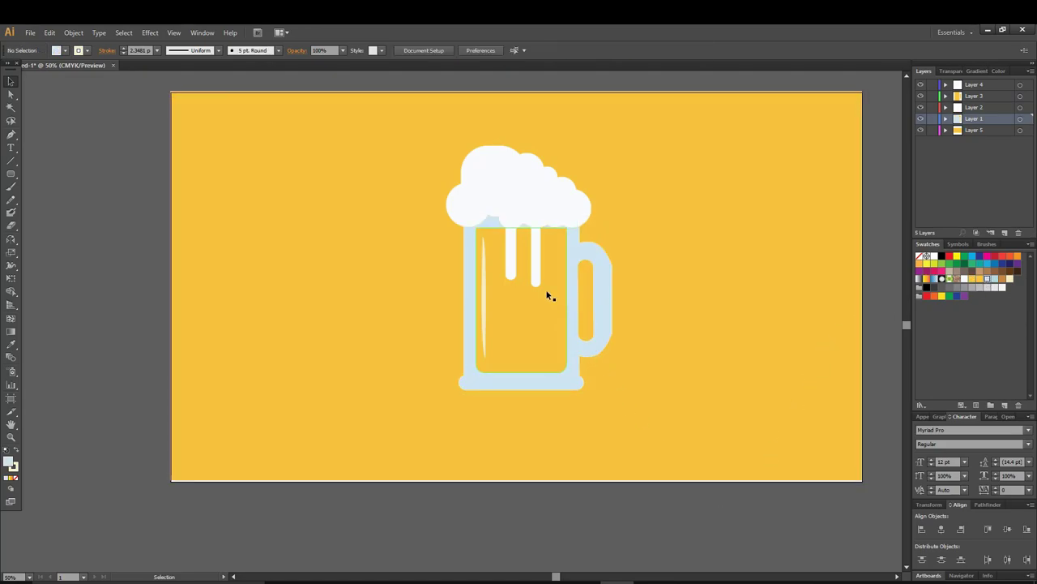
scroll(549, 277, "up", 1, "alt")
scroll(555, 254, "up", 1)
left_click(727, 236)
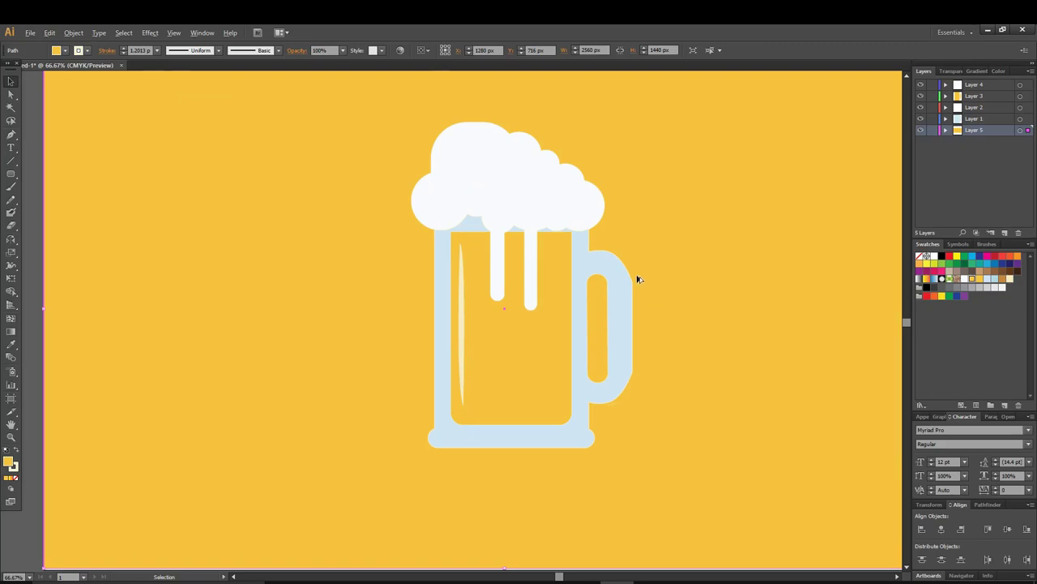
scroll(637, 279, "up", 1, "alt")
left_click(622, 289)
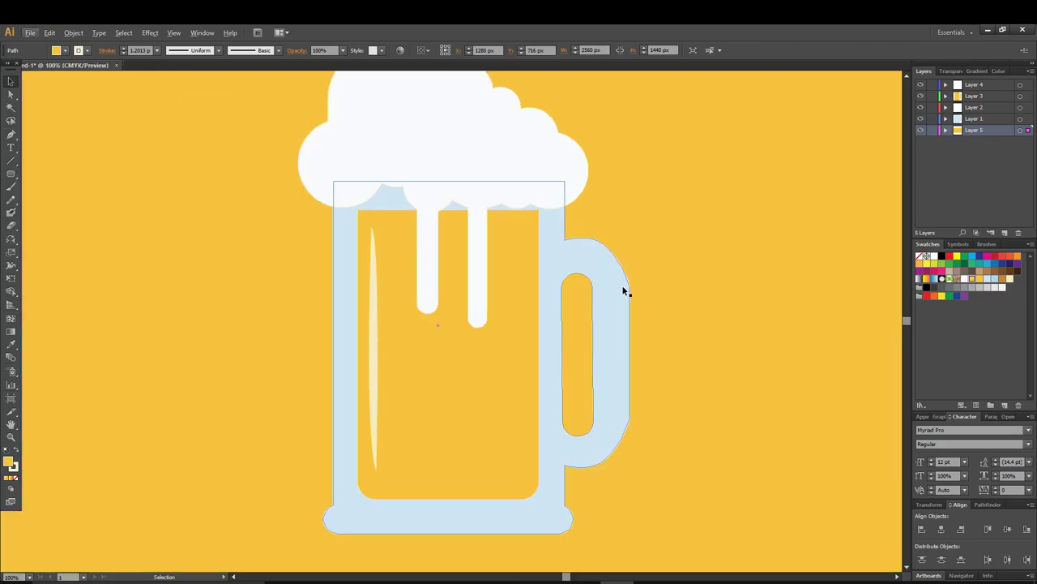
Round the handle's lower outer corner by pulling curve handles from its anchor, then deselect
left_click(10, 134)
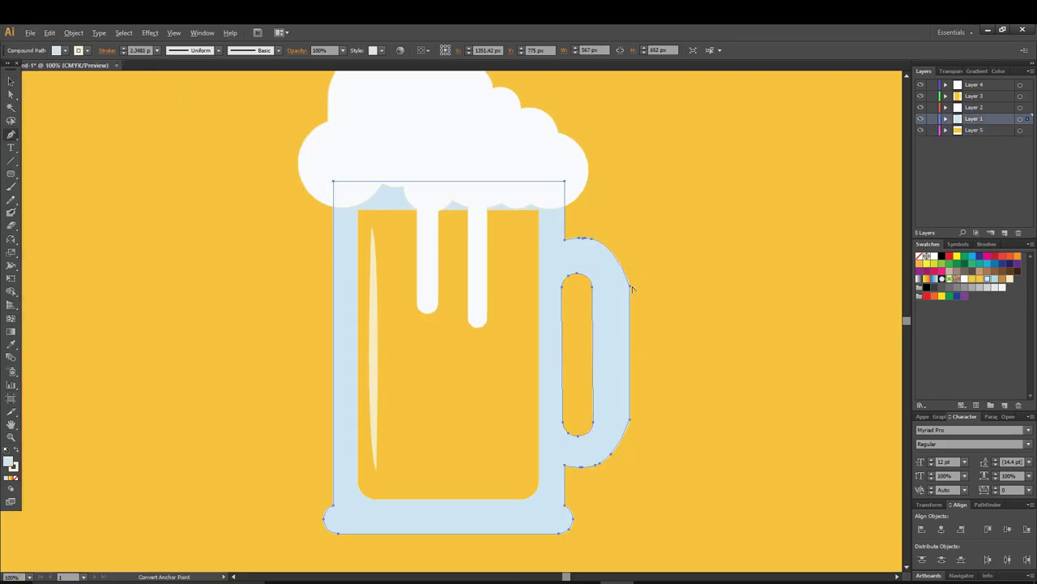
left_click_drag(625, 290, 628, 272)
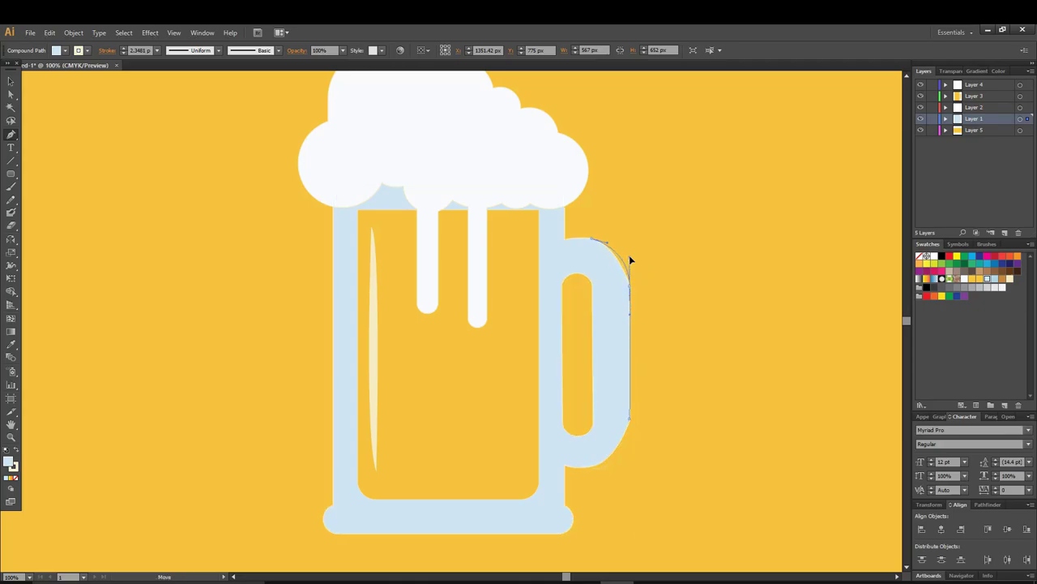
key("p")
left_click(629, 418, "ctrl")
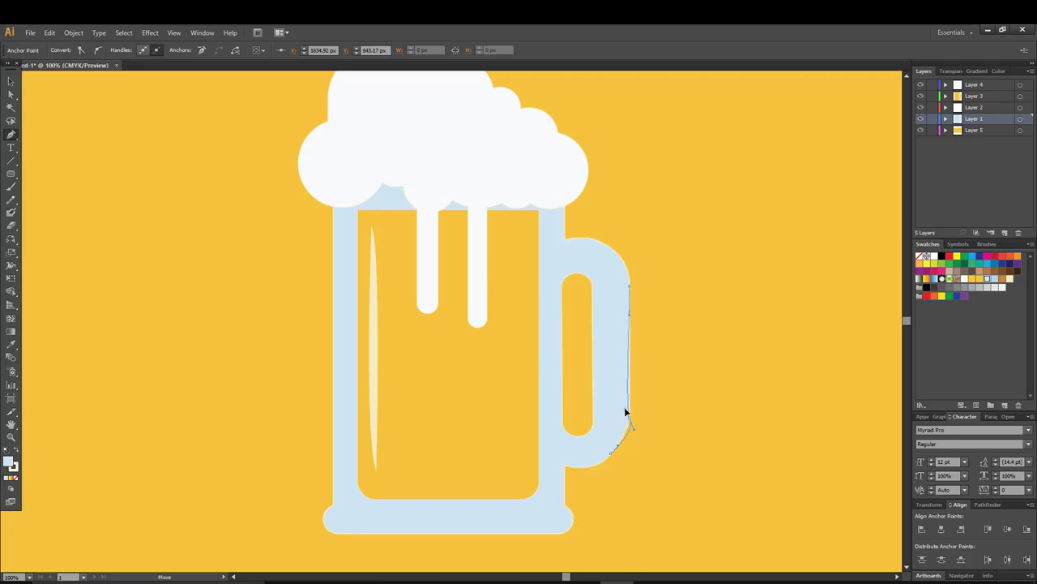
left_click(631, 405, "ctrl")
left_click(633, 395, "ctrl")
left_click(632, 389, "ctrl")
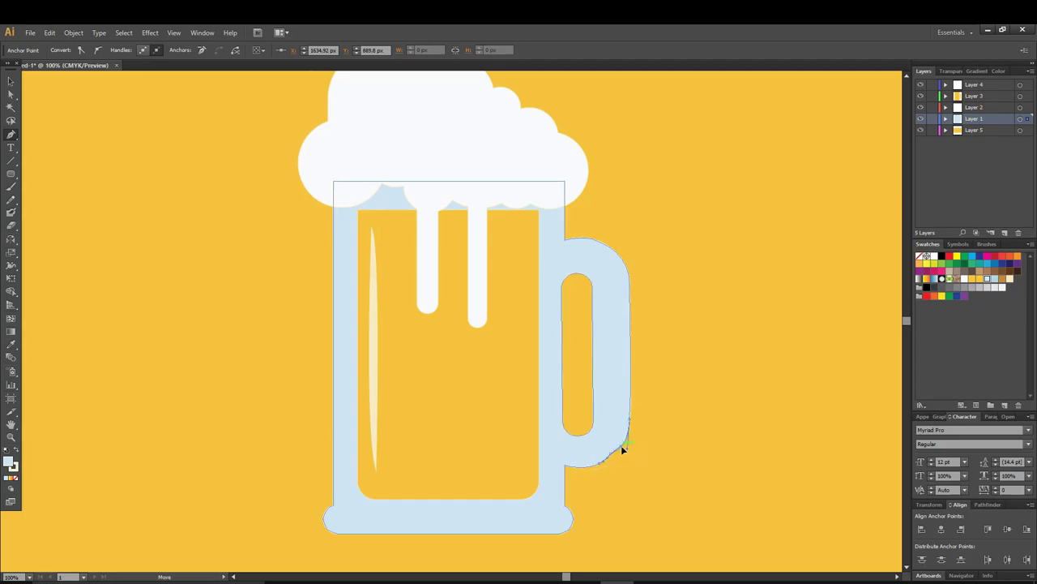
left_click_drag(620, 446, 626, 454)
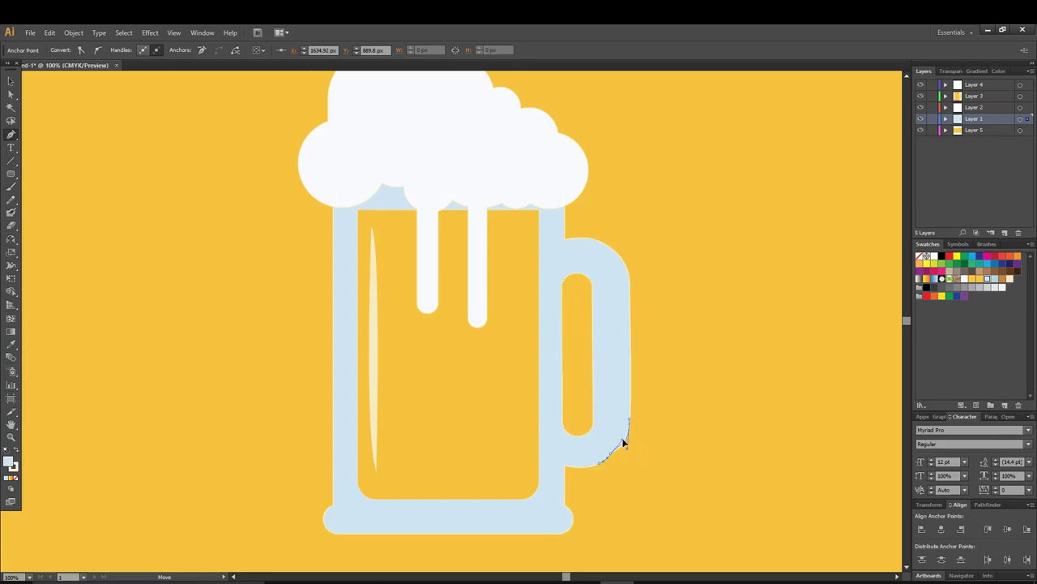
left_click(624, 442, "ctrl")
key("ctrl")
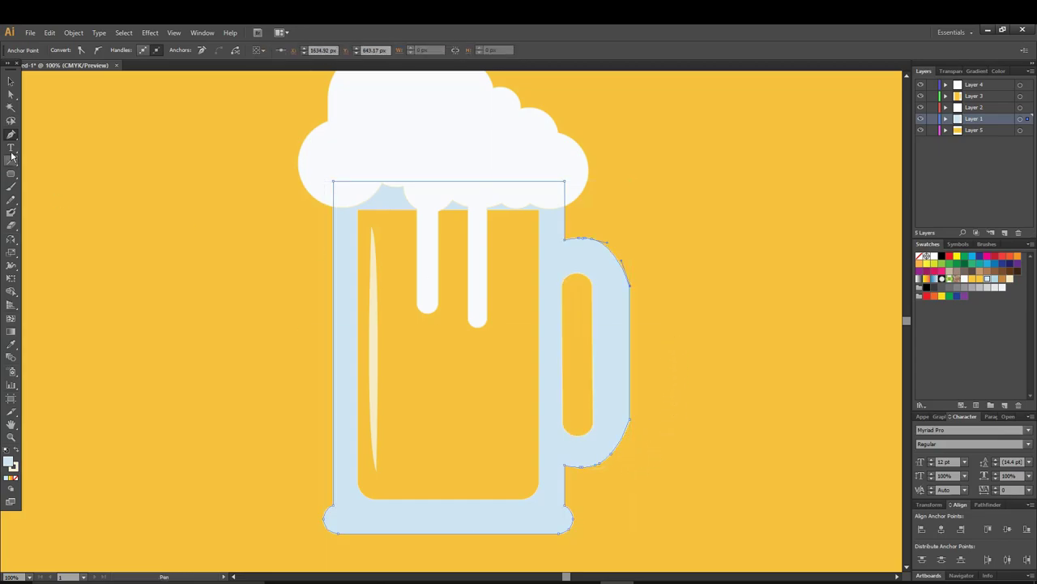
left_click(11, 81)
left_click(215, 270)
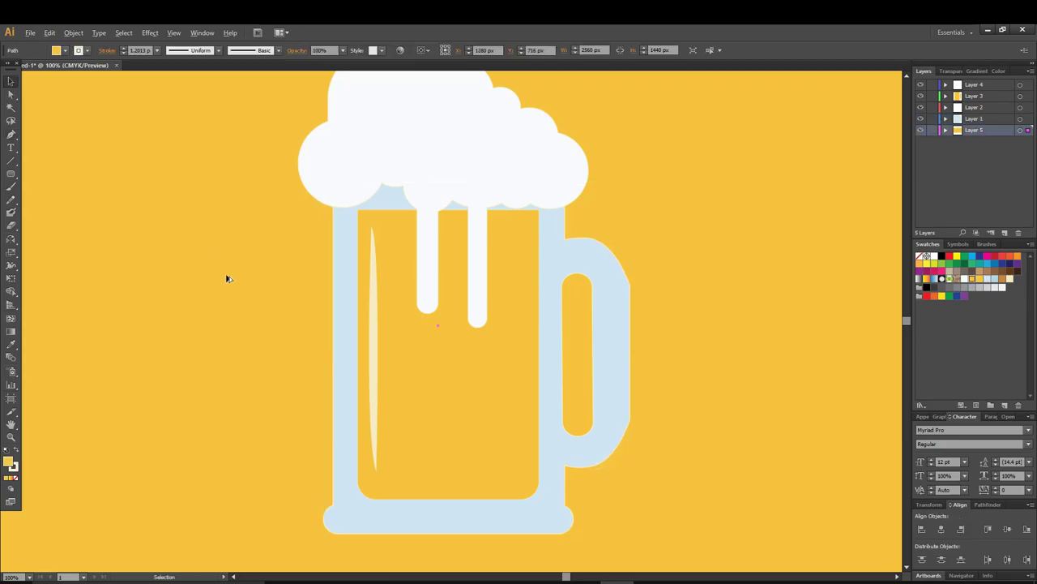
Deselect the background rectangle and lock all five existing layers
scroll(227, 278, "down", 1)
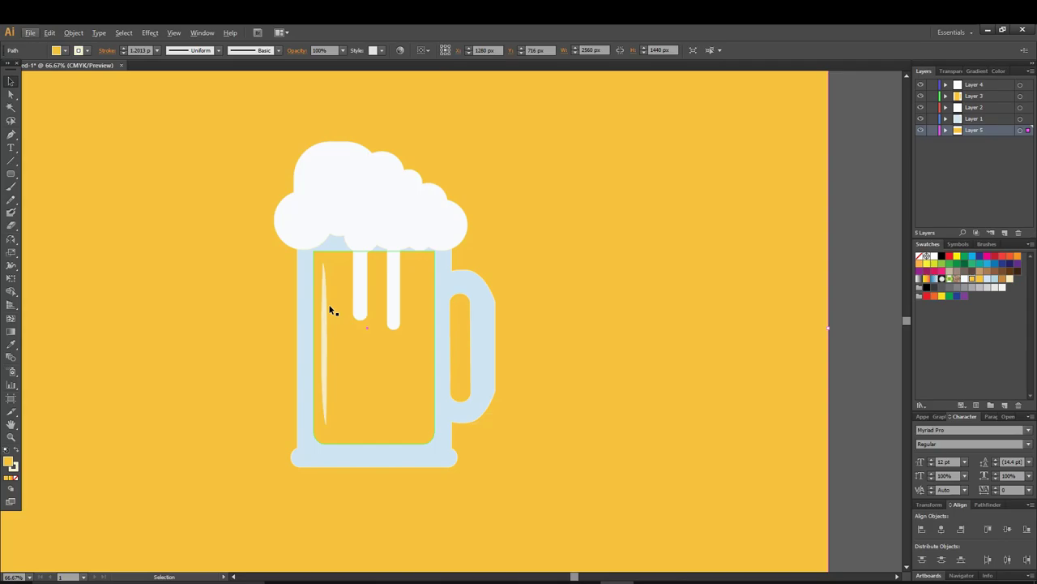
scroll(328, 277, "up", 1)
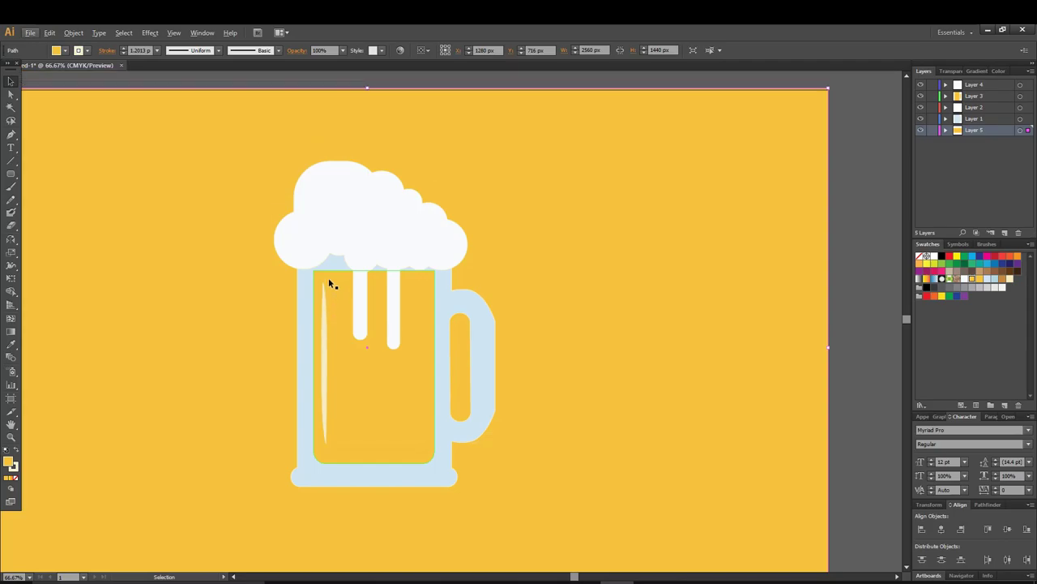
left_click(884, 229)
left_click_drag(932, 130, 934, 84)
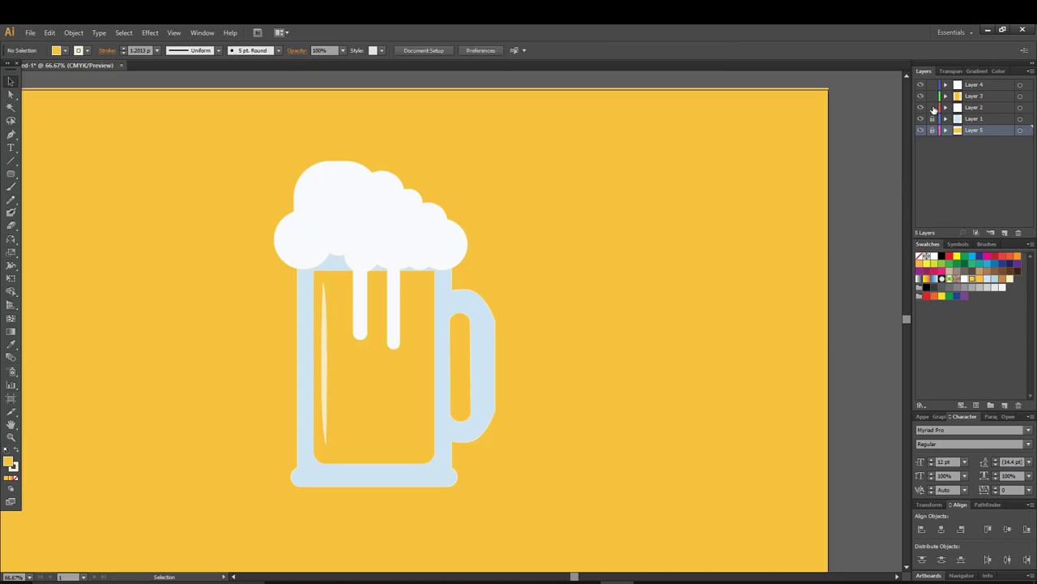
Add a new Layer 6 and move it to the top of the layer stack
left_click(1029, 70)
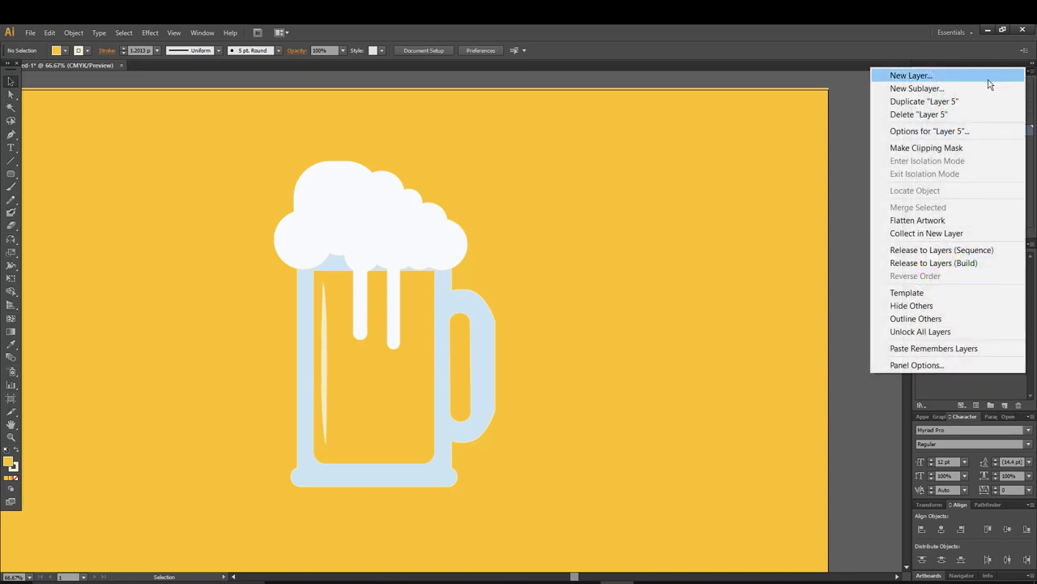
left_click(989, 75)
left_click(713, 374)
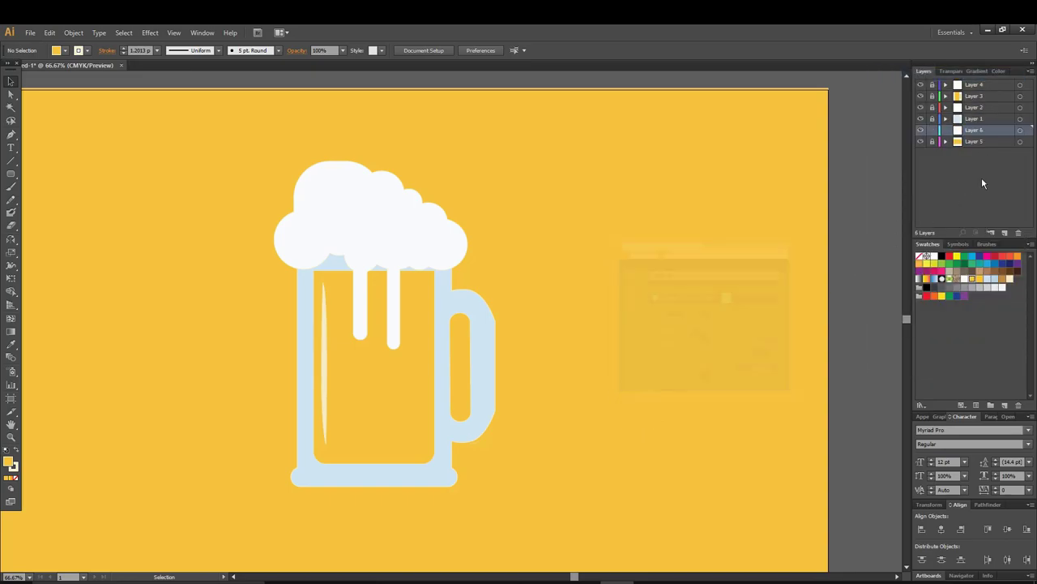
mouse_move(958, 100)
left_mouse_down()
mouse_move(962, 79)
mouse_move(982, 110)
mouse_move(992, 84)
left_mouse_up()
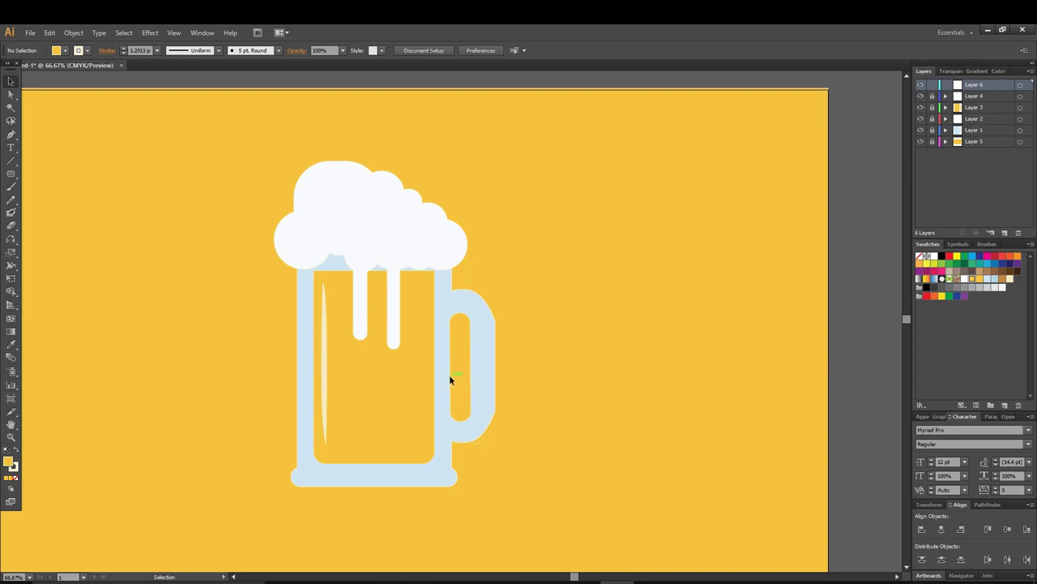
scroll(455, 351, "up", 1)
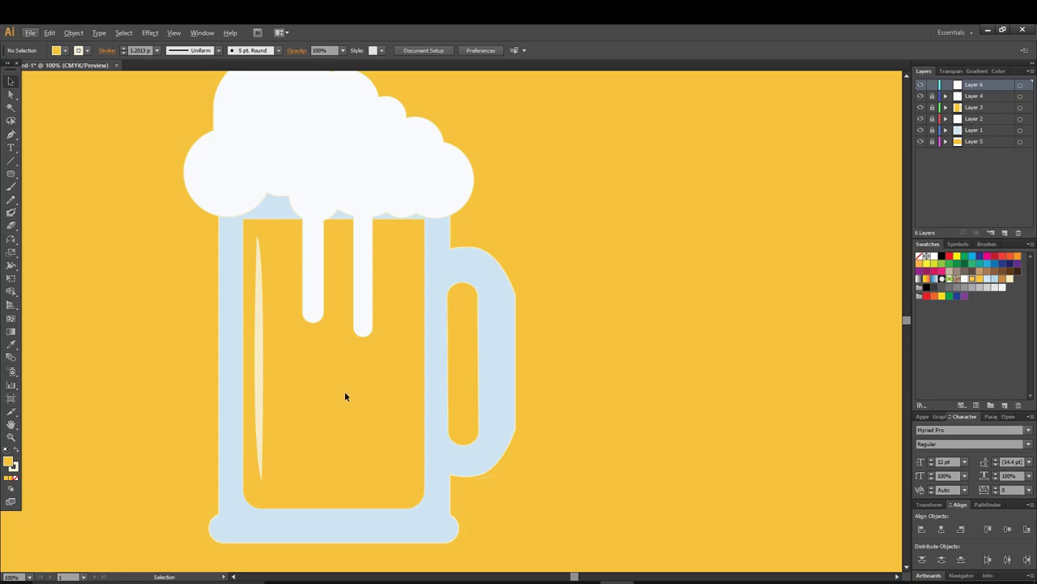
Move Layer 6 down to sit just above the background layer
left_click(11, 133)
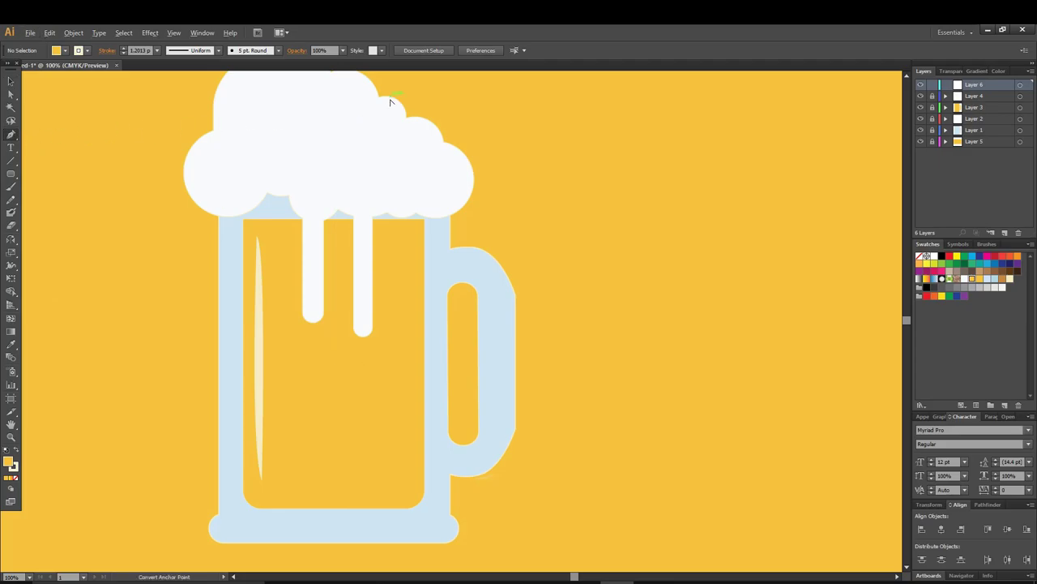
scroll(397, 93, "up", 2)
scroll(422, 119, "up", 1)
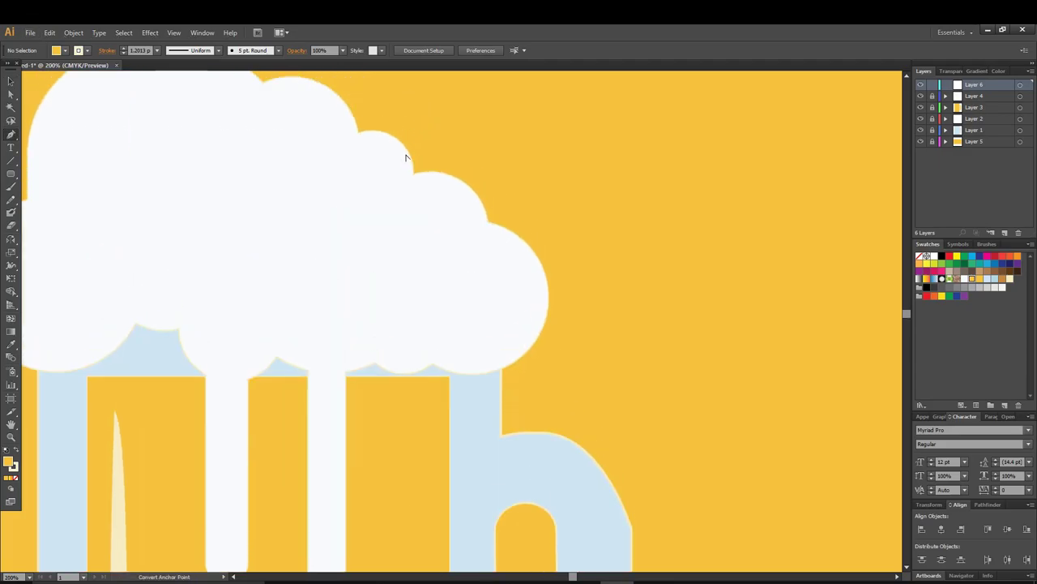
scroll(410, 155, "up", 1)
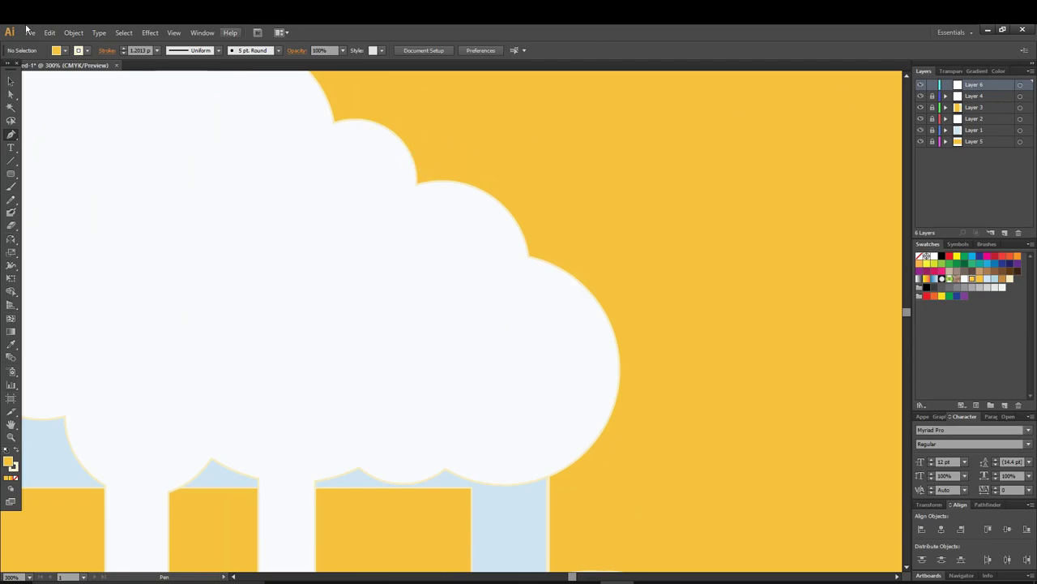
key("v")
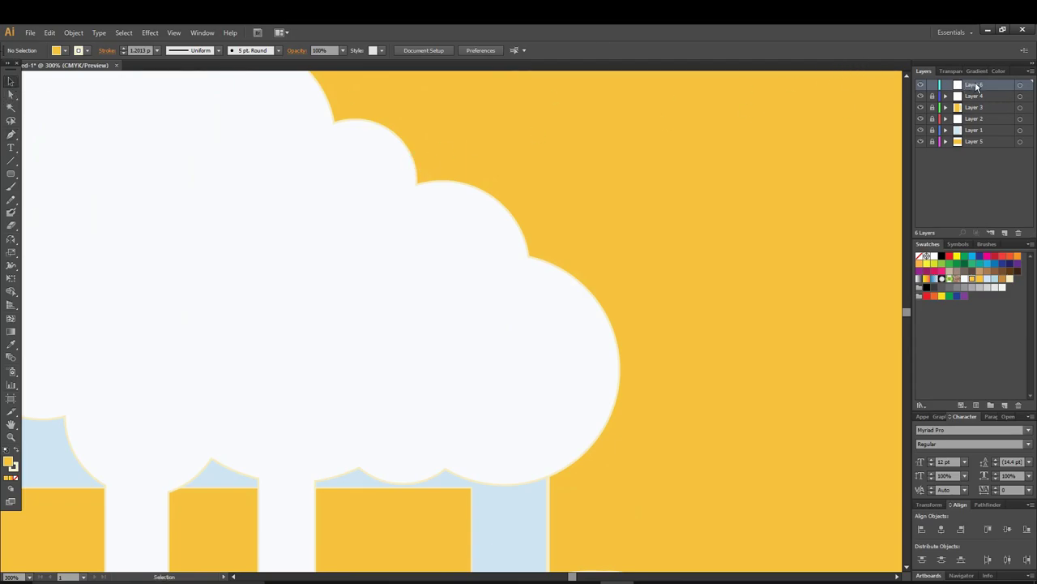
left_click_drag(976, 86, 982, 135)
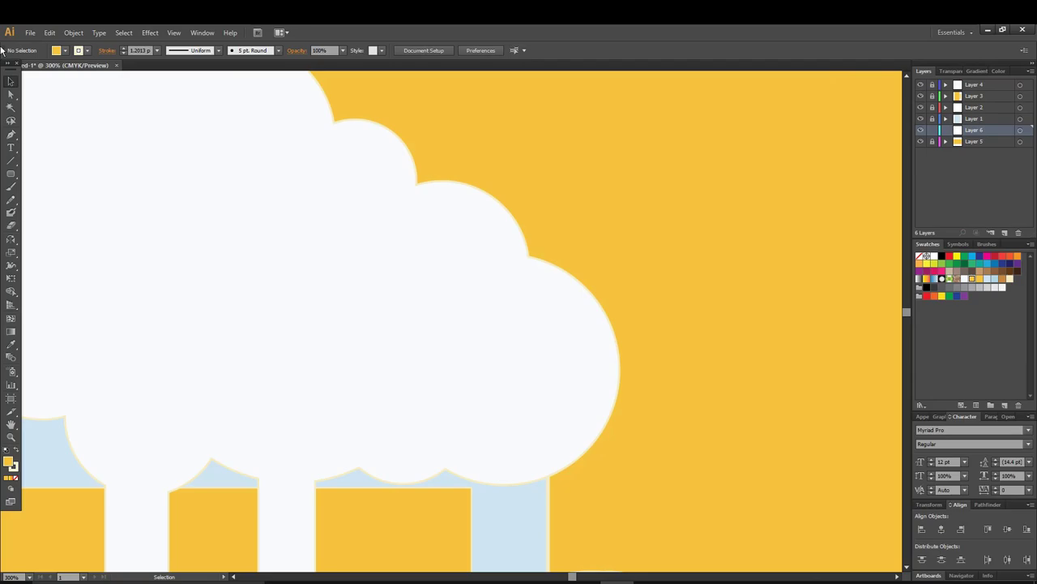
Pen-draw a curved crescent shadow shape at a foam bump
key("p")
left_click_drag(409, 152, 445, 175)
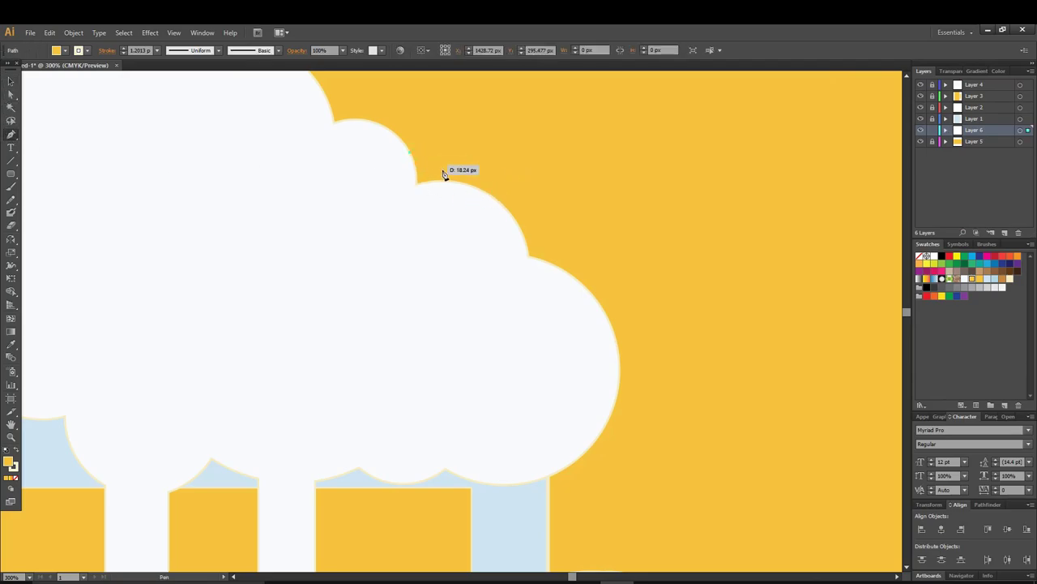
left_click(444, 178)
left_click_drag(456, 211, 411, 159)
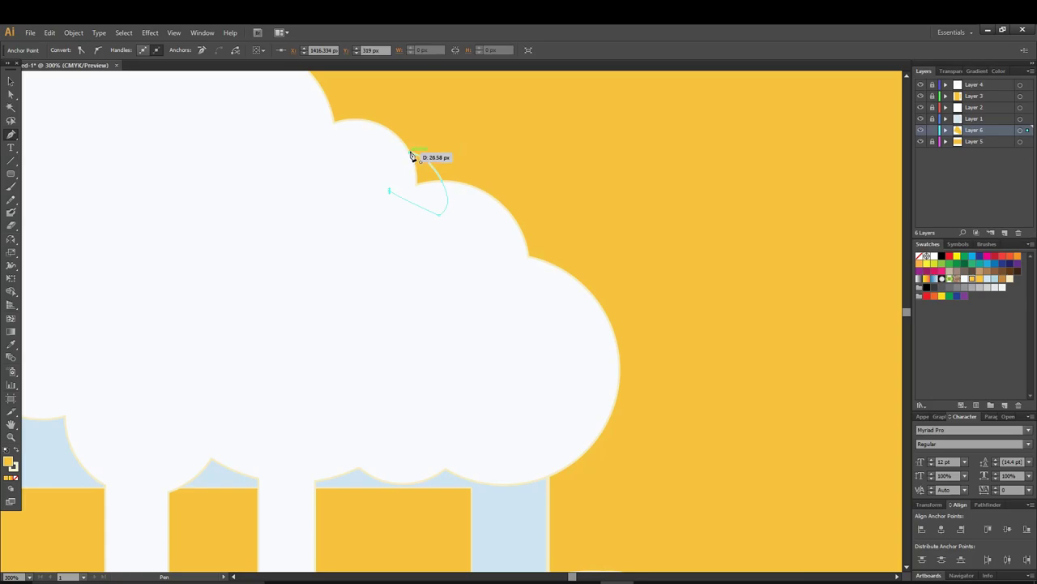
left_click(10, 81)
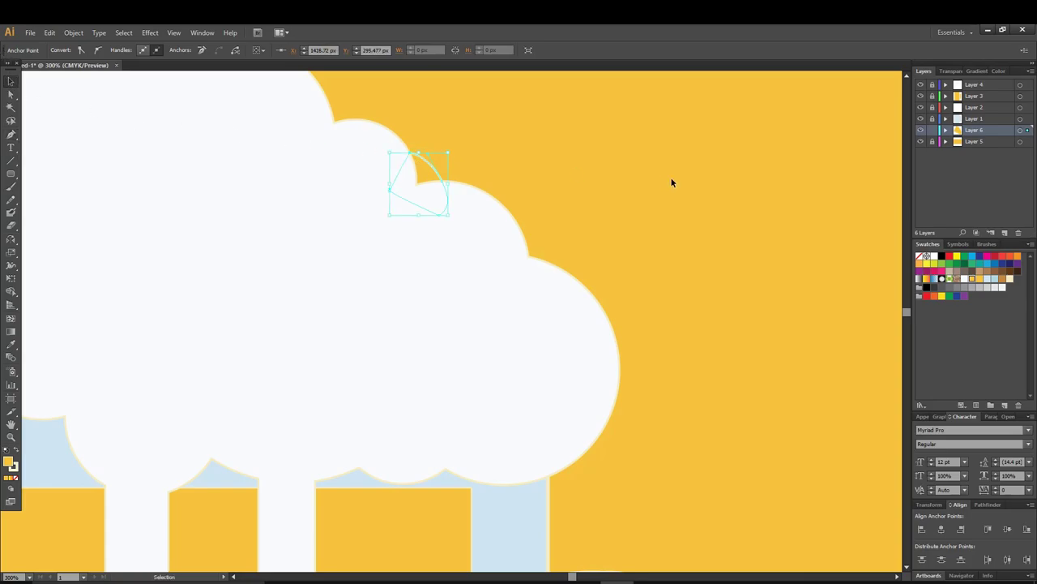
left_click(672, 181)
Fill the crescent with a caramel brown, then fine-tune the brown shade
left_click(438, 175)
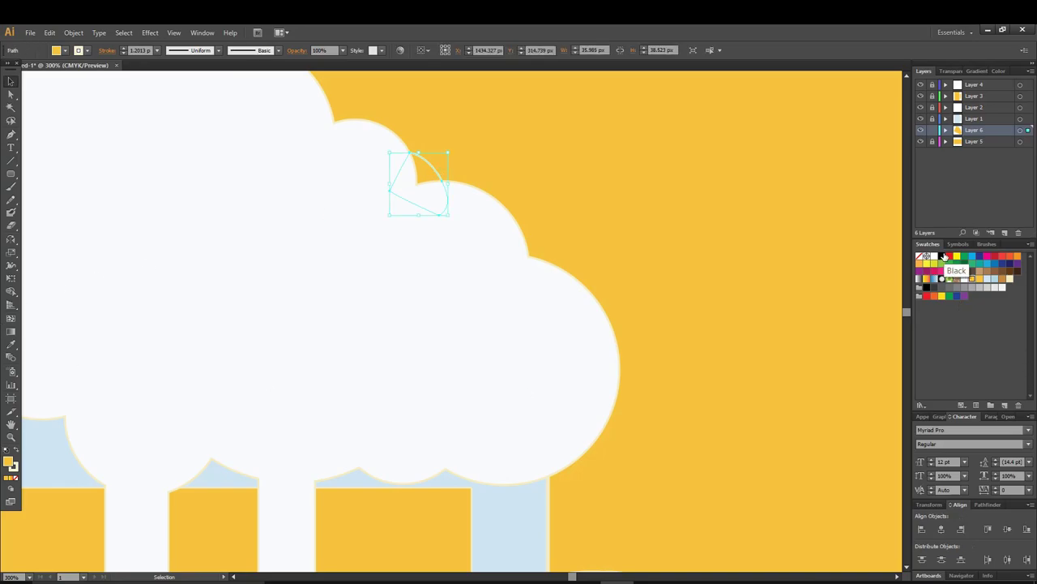
left_click(1002, 279)
left_click(658, 217)
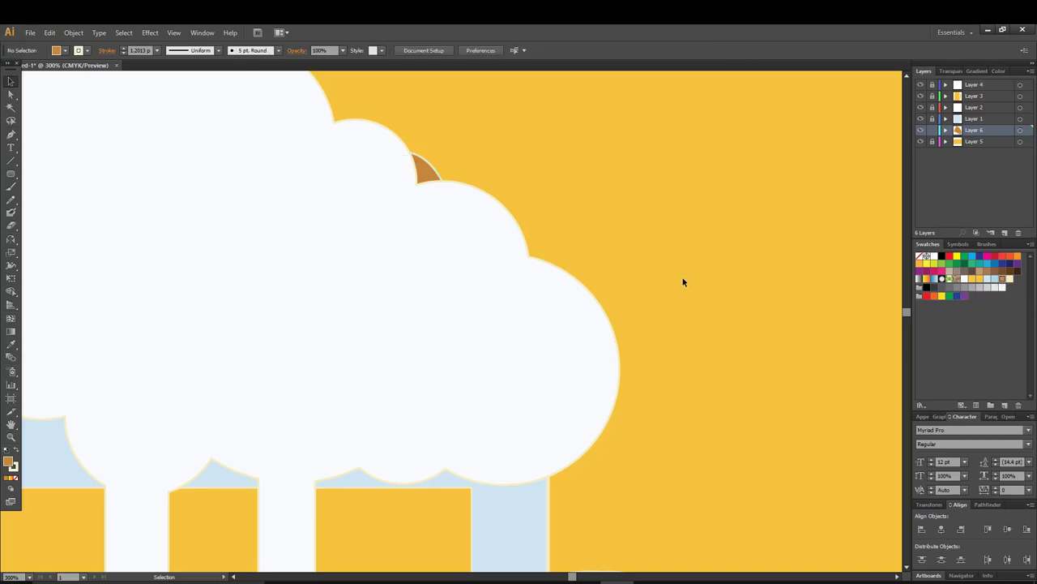
left_click(423, 165)
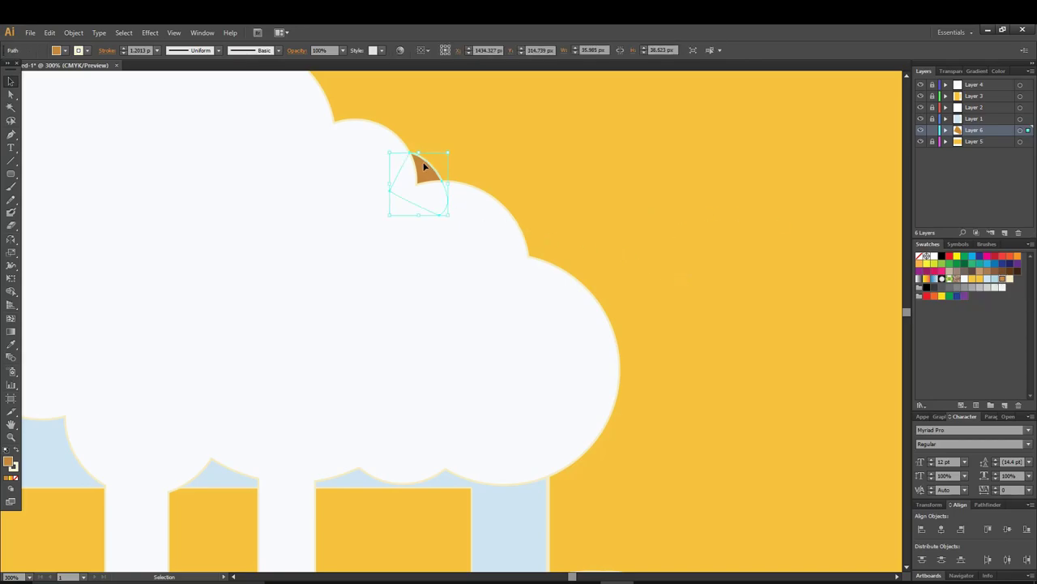
left_click(996, 278)
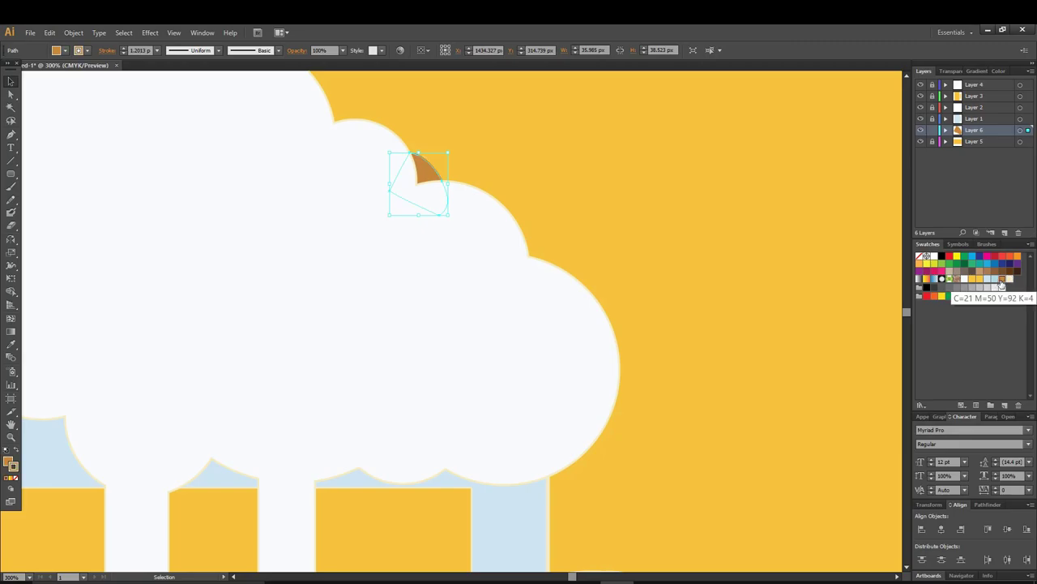
left_click(782, 247)
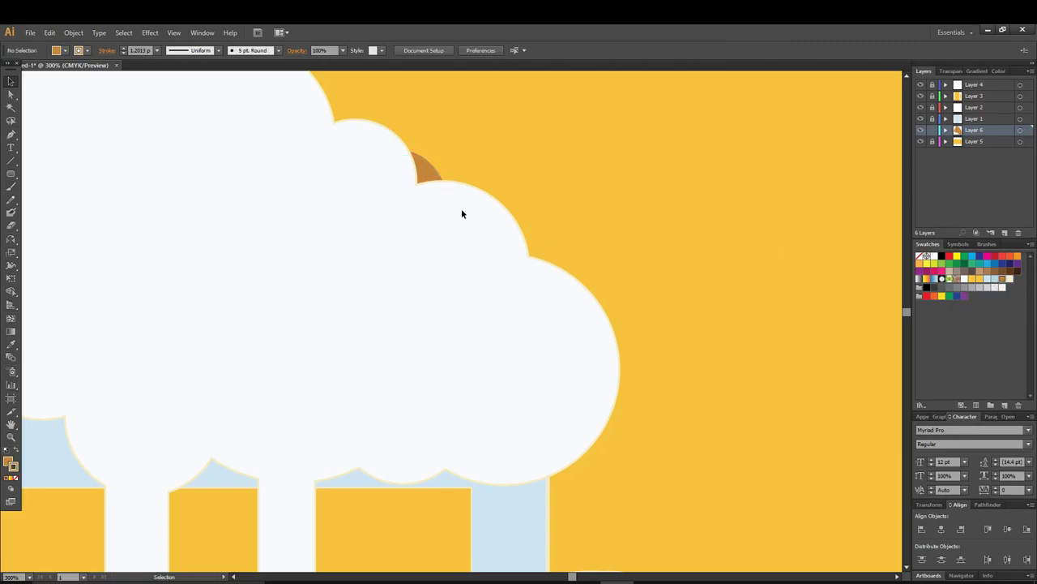
Alt-drag a copy of the brown crescent onto the next foam bump
left_click_drag(426, 174, 536, 247)
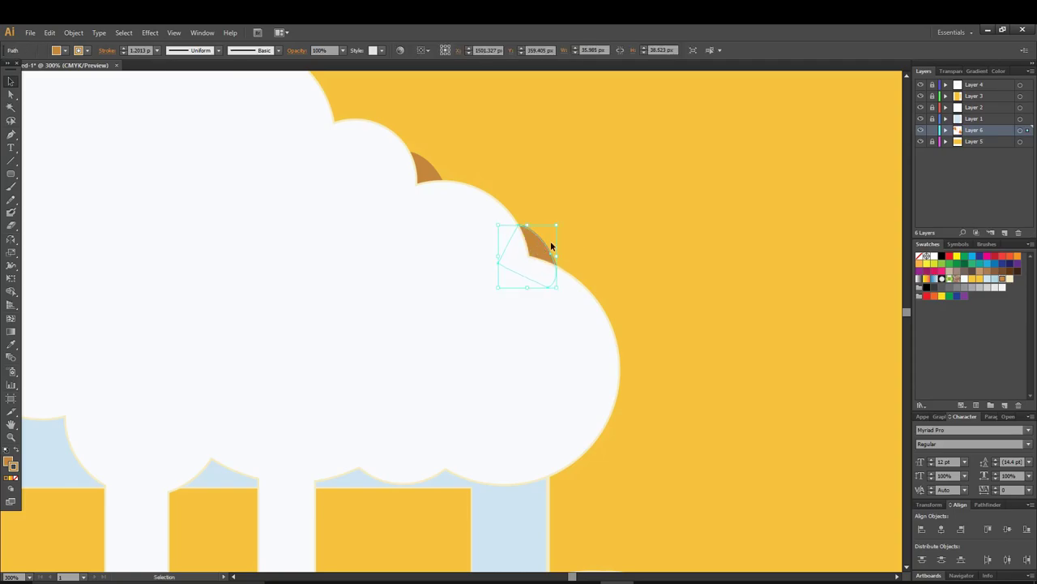
left_click(671, 209)
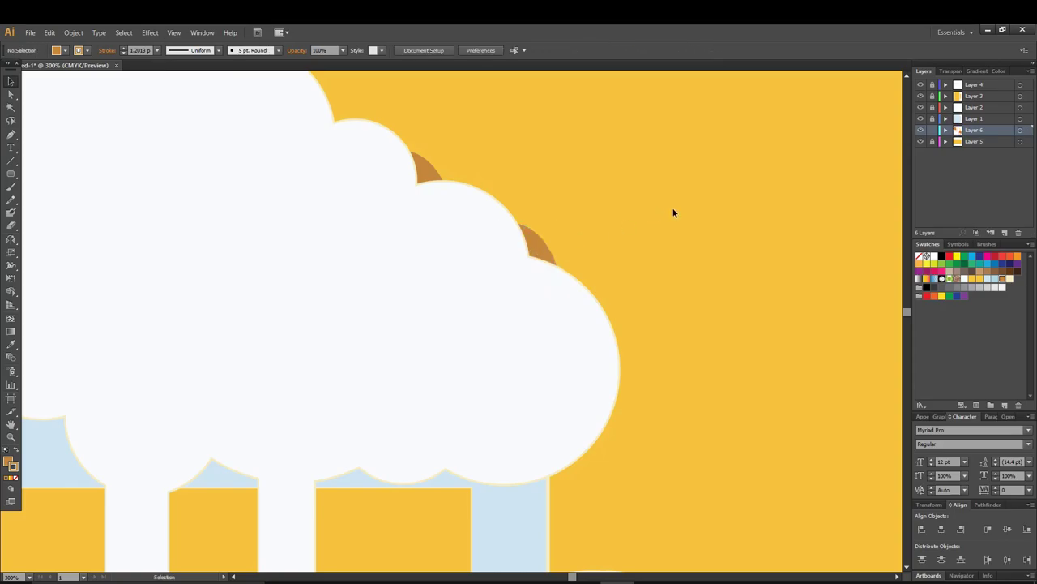
scroll(616, 239, "down", 1)
scroll(614, 240, "down", 1)
scroll(614, 241, "down", 1)
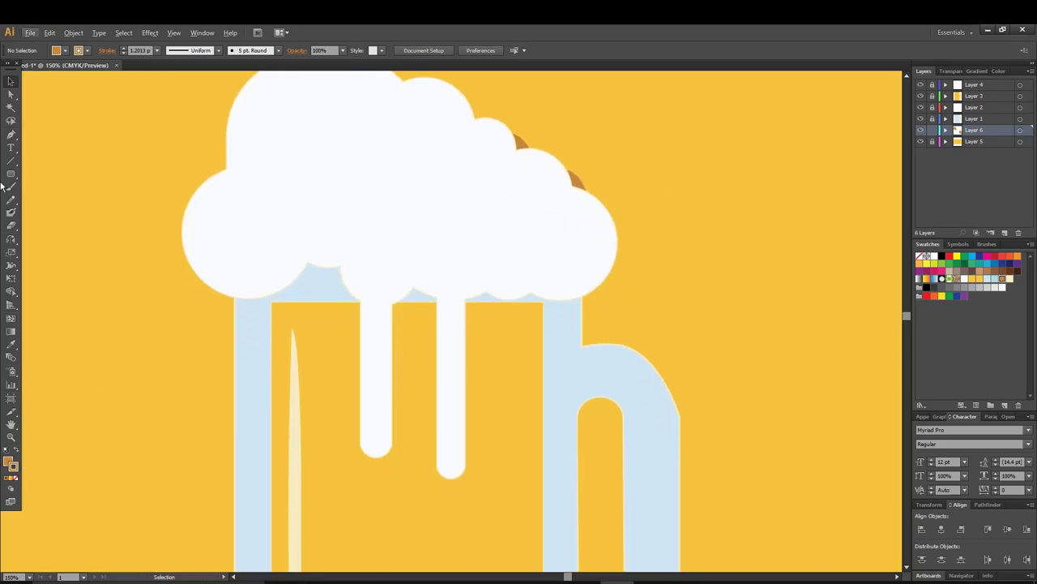
Draw a larger brown circle and tuck it behind the foam's lower-right bump
left_click(11, 134)
scroll(475, 285, "down", 1)
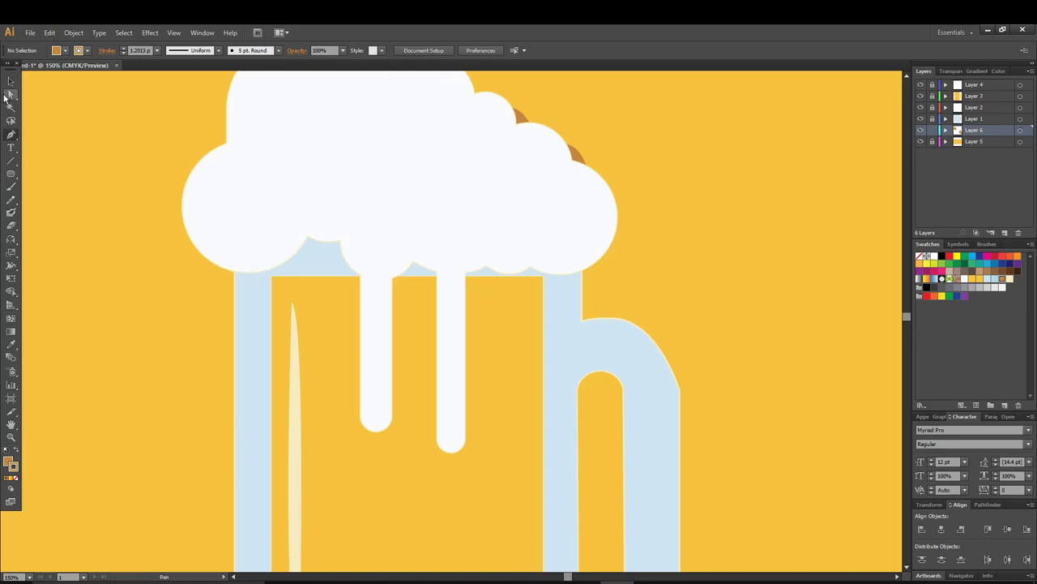
left_click_drag(11, 173, 60, 197)
left_click_drag(580, 232, 564, 177)
left_click(11, 82)
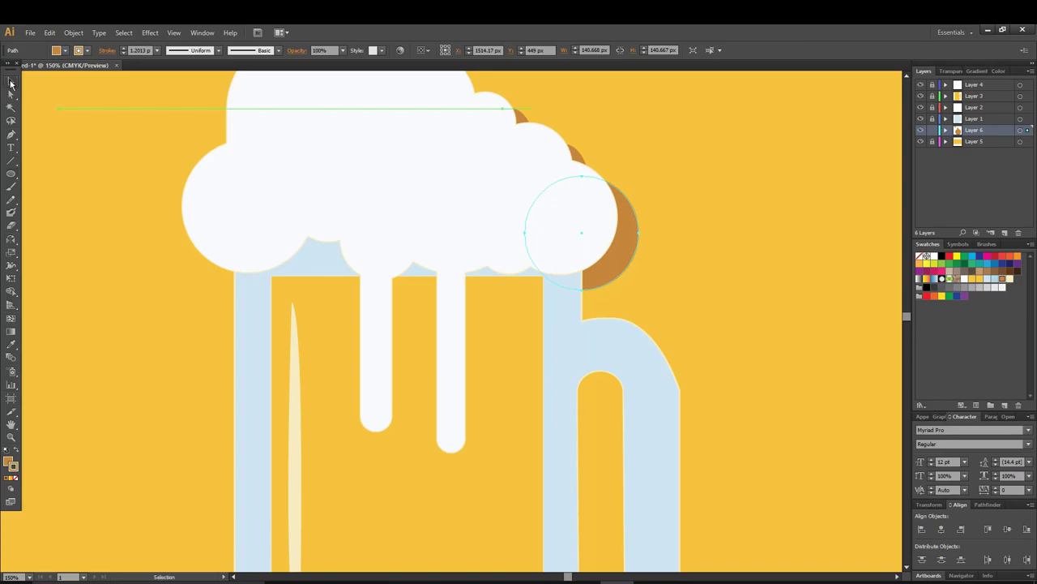
left_click_drag(594, 240, 564, 219)
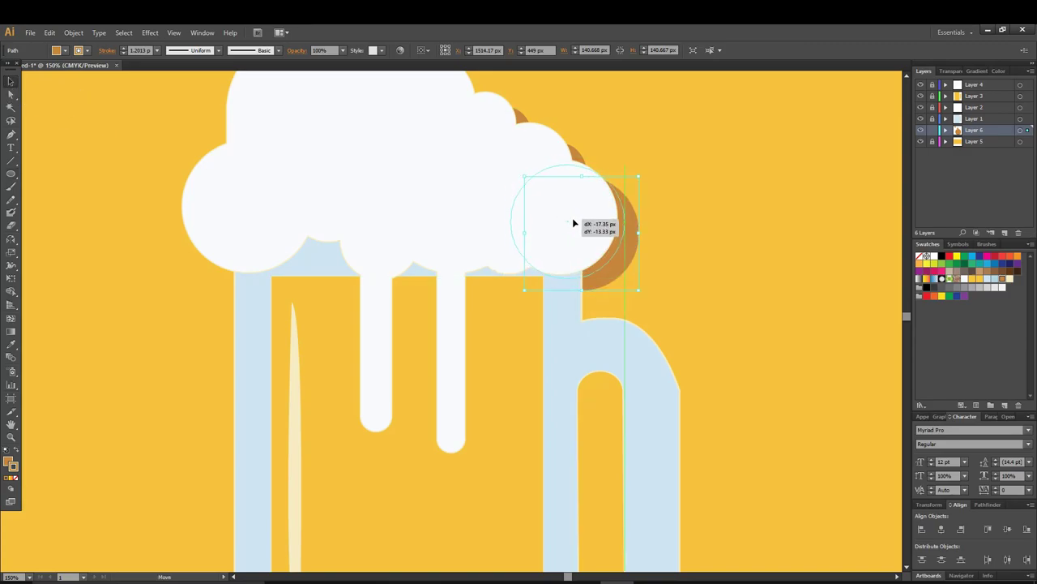
left_click_drag(565, 219, 589, 240)
left_click(764, 228)
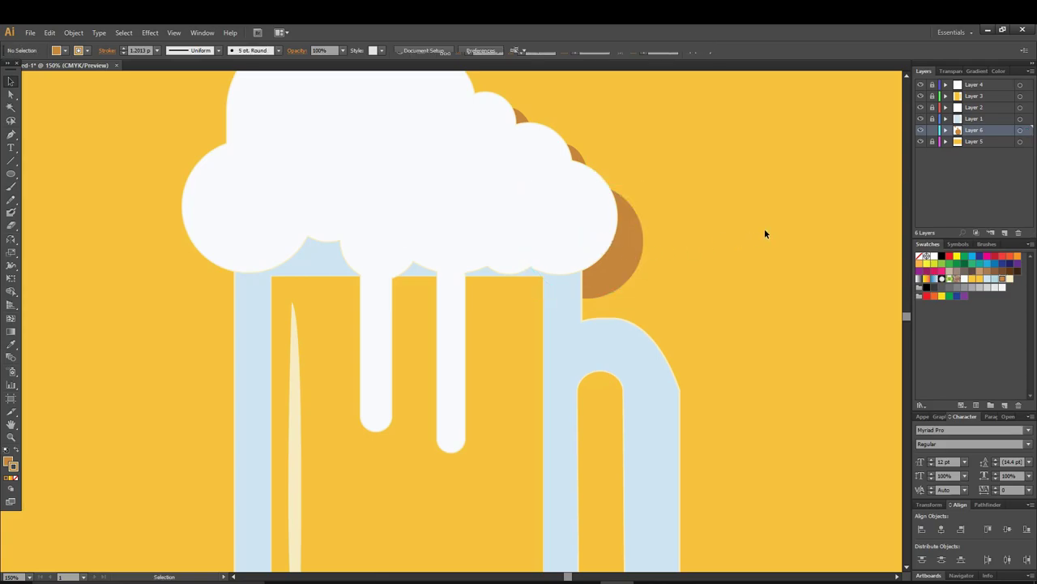
scroll(757, 226, "down", 1)
Start a Pen shadow path at the brown circle's edge
scroll(766, 244, "down", 1)
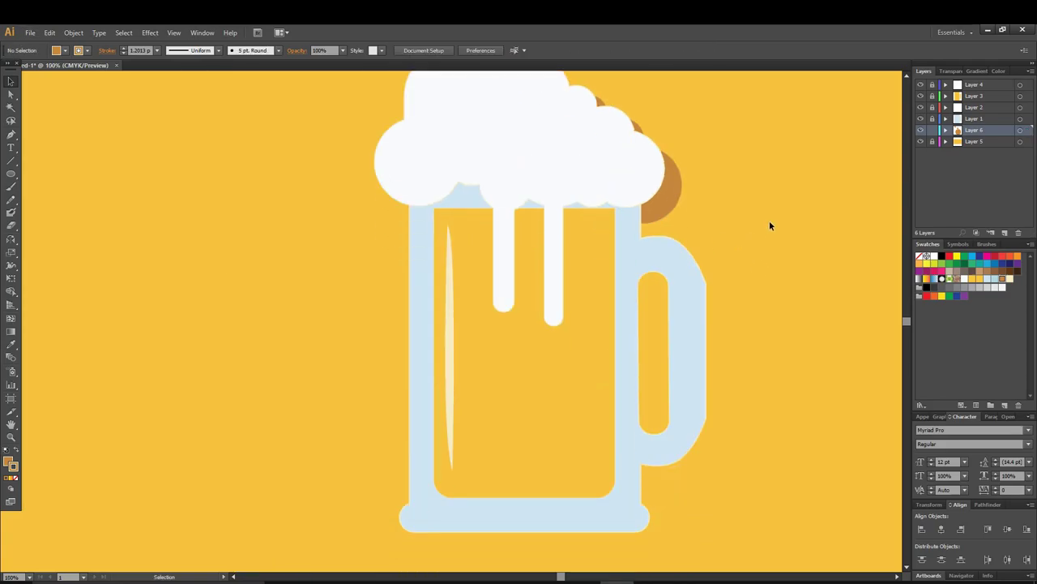
scroll(770, 226, "up", 1)
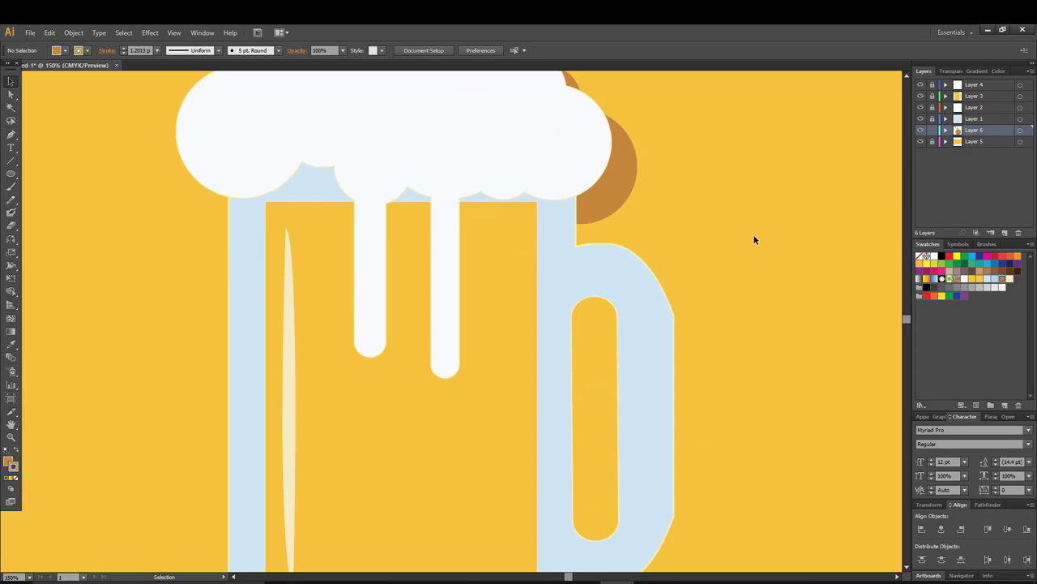
left_click(10, 138)
scroll(713, 300, "down", 2)
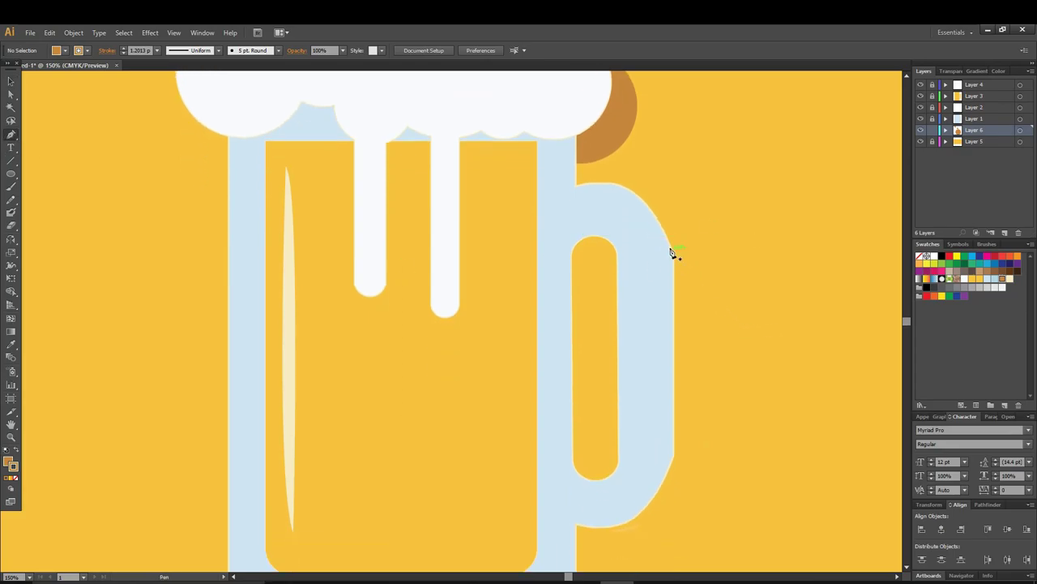
scroll(613, 185, "down", 1)
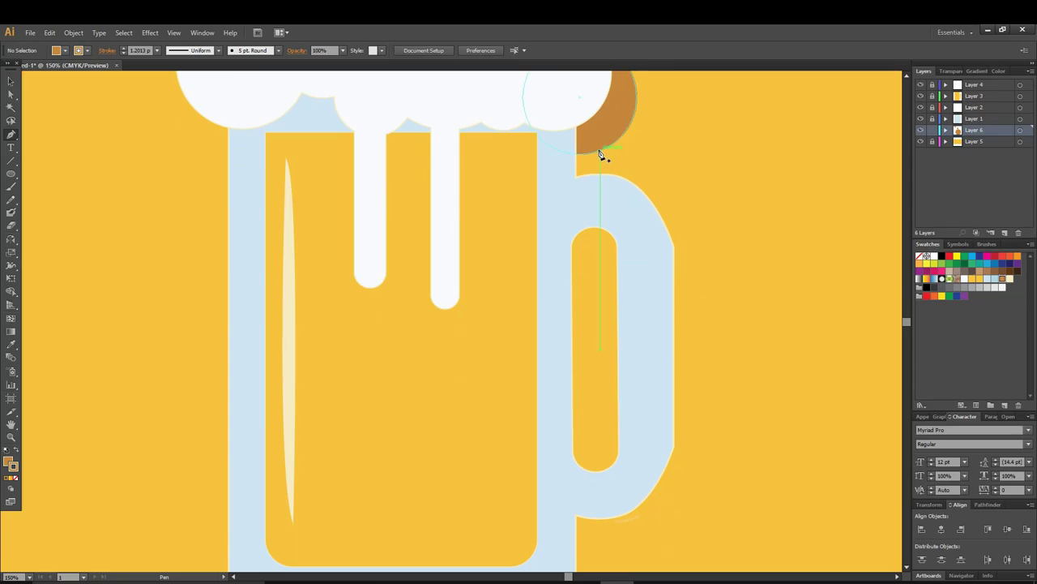
left_click(601, 151)
Extend the brown shadow down the mug's right wall to the handle top and close it
scroll(608, 363, "down", 1)
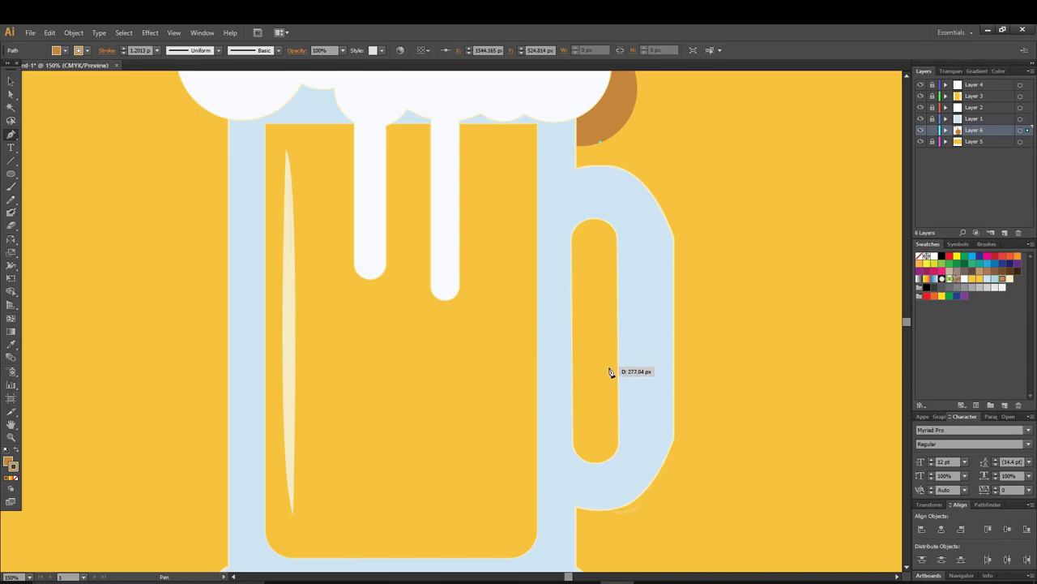
scroll(612, 378, "down", 1)
scroll(614, 384, "down", 1)
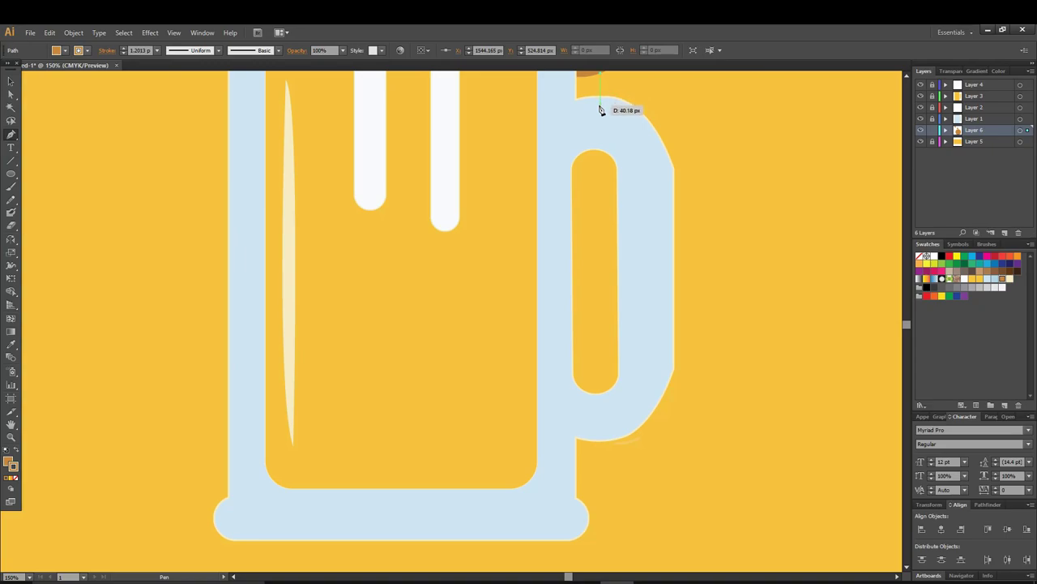
left_click(598, 103)
scroll(564, 112, "up", 2)
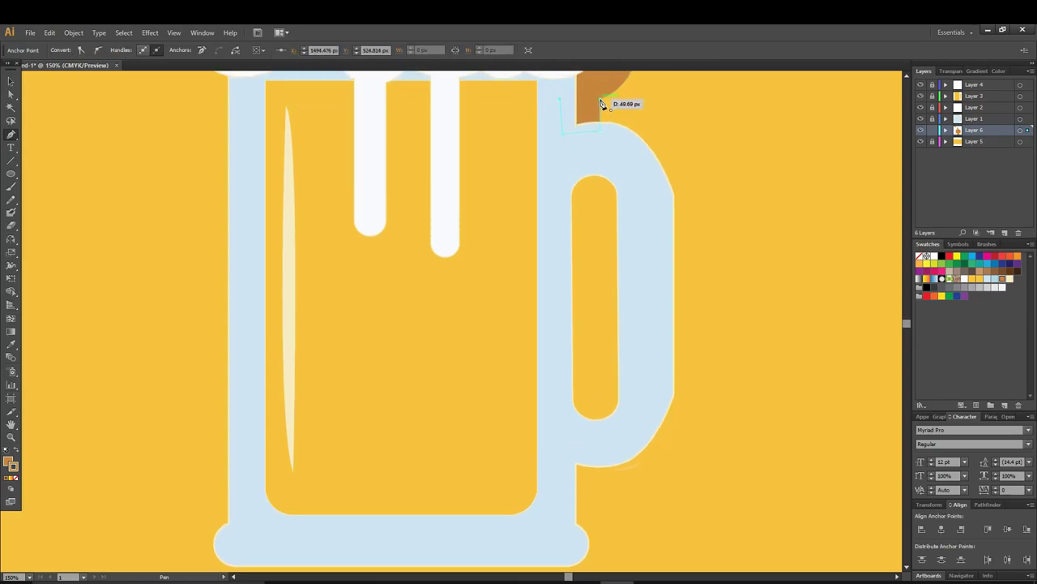
left_click(602, 104)
left_click(11, 80)
left_click(103, 145)
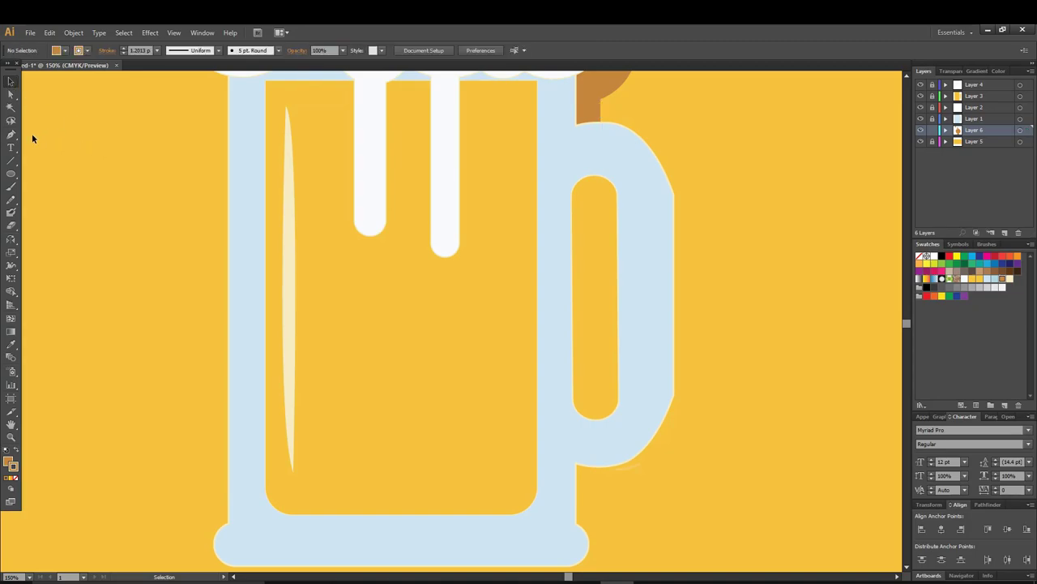
Pen-draw a four-sided path along the handle's inner opening
left_click(11, 135)
left_click_drag(618, 195, 603, 195)
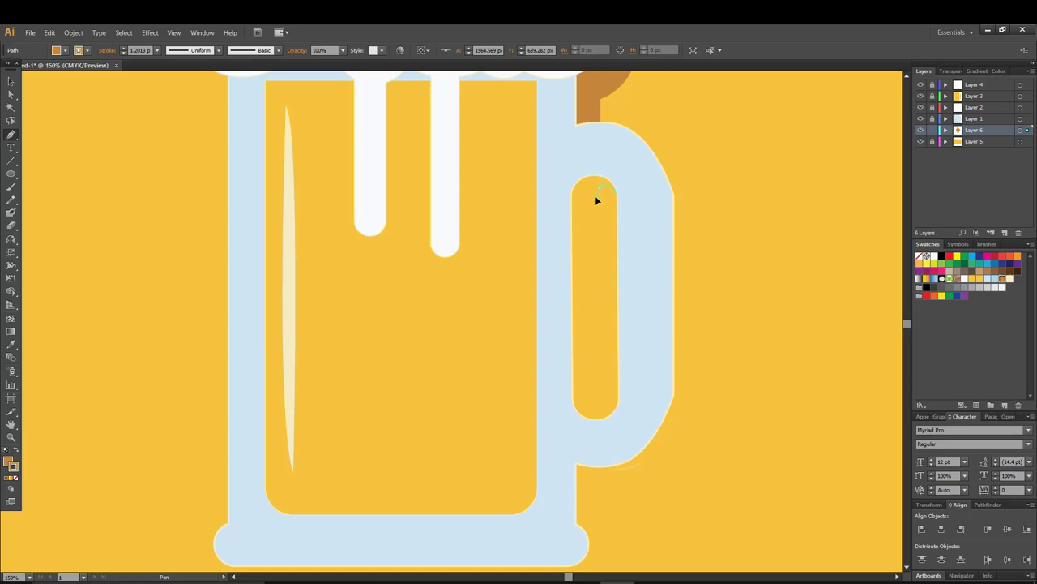
mouse_move(595, 196)
left_mouse_down()
mouse_move(609, 424)
mouse_move(561, 247)
mouse_move(616, 194)
left_mouse_up()
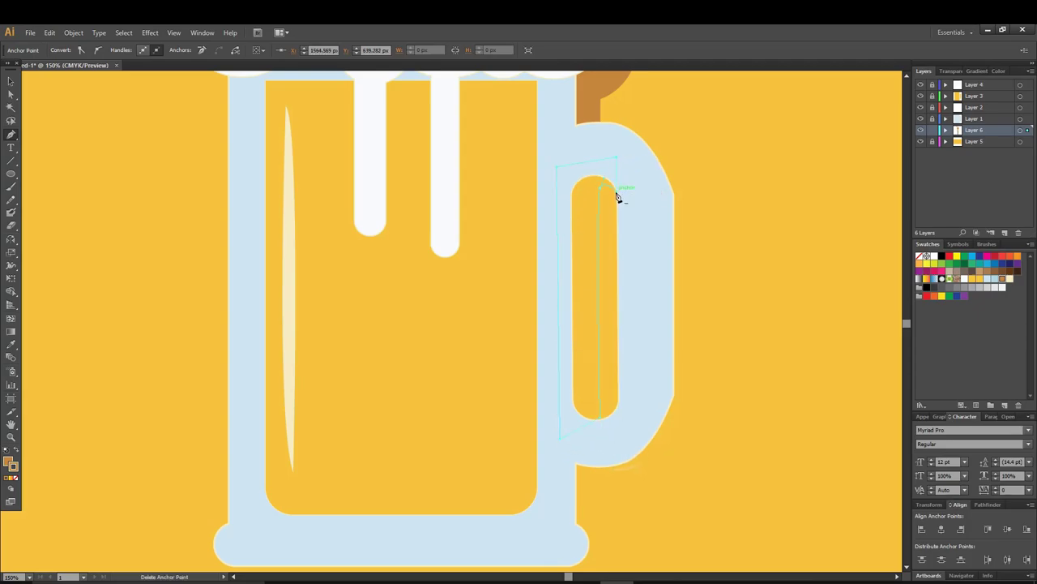
key("v")
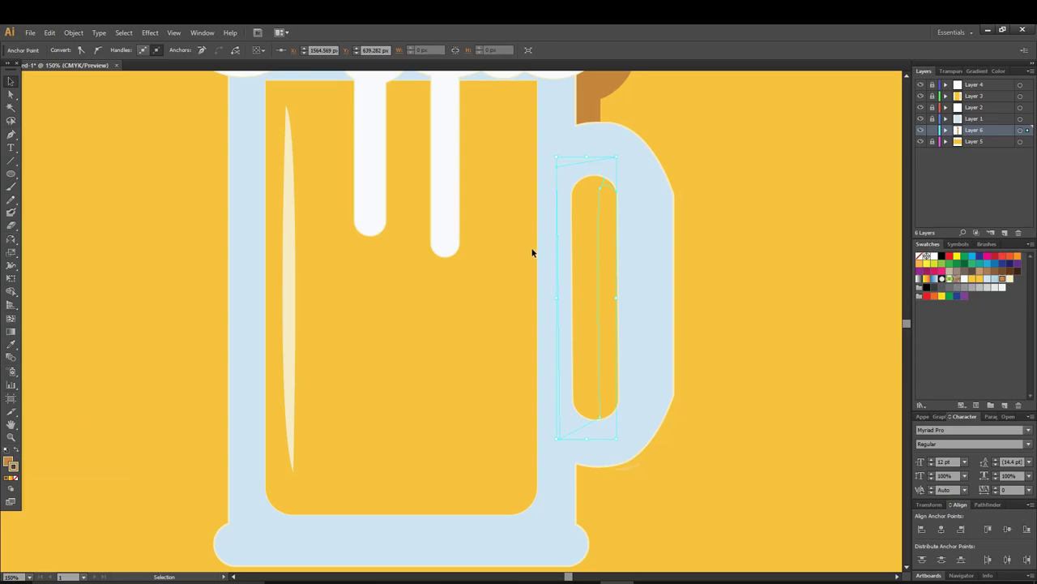
Send the handle-opening path backward so it hides behind the pale blue handle
right_click(596, 202)
mouse_move(612, 375)
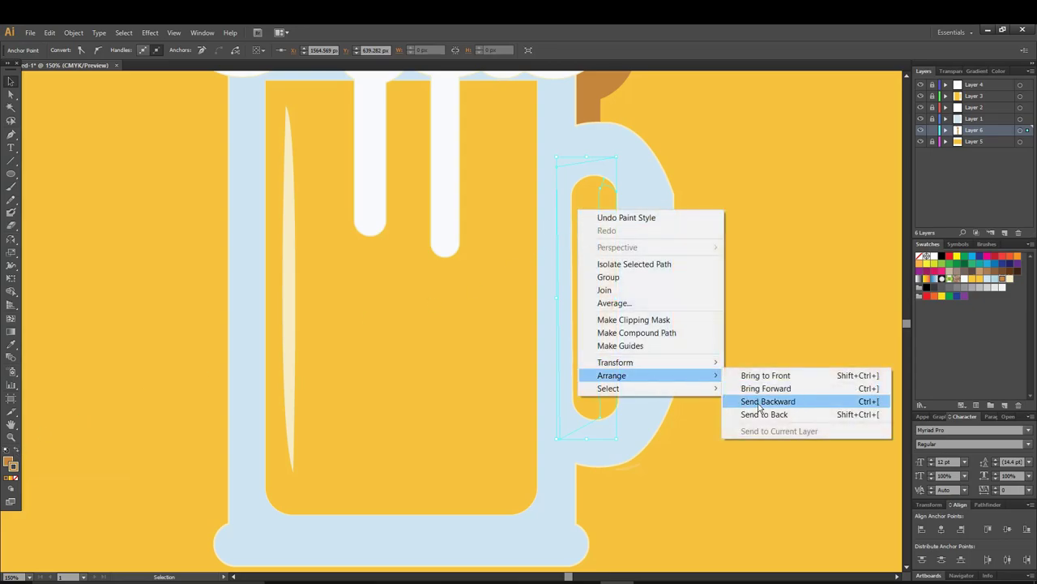
left_click(765, 375)
left_click(543, 248)
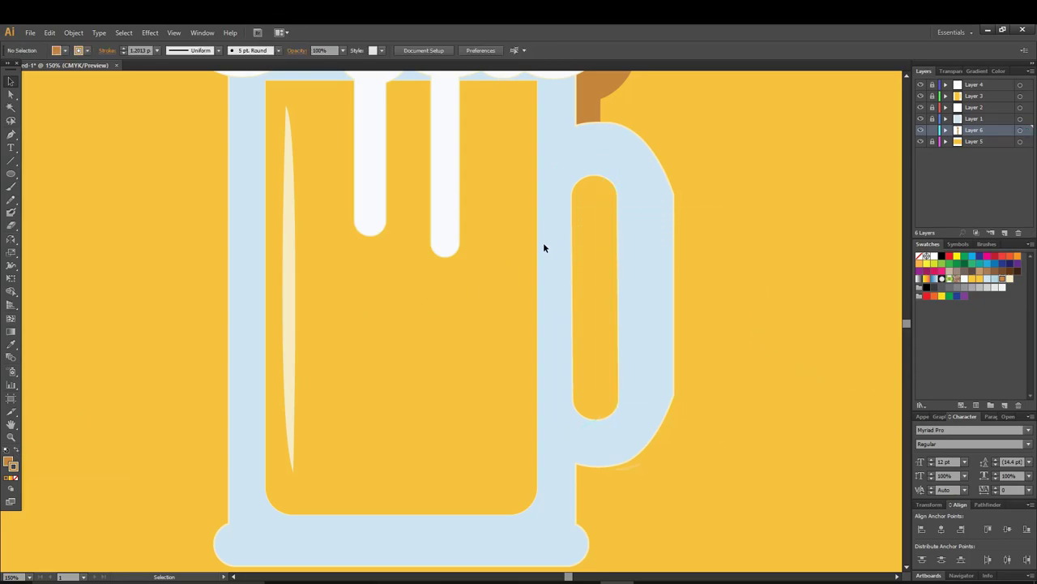
left_click(596, 195)
key("a")
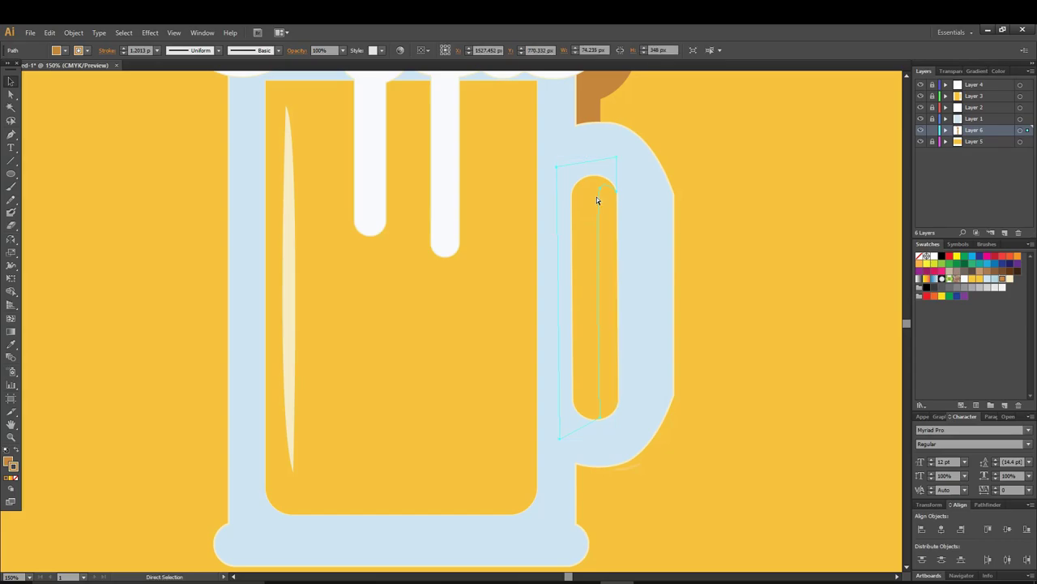
key("v")
left_click(595, 195)
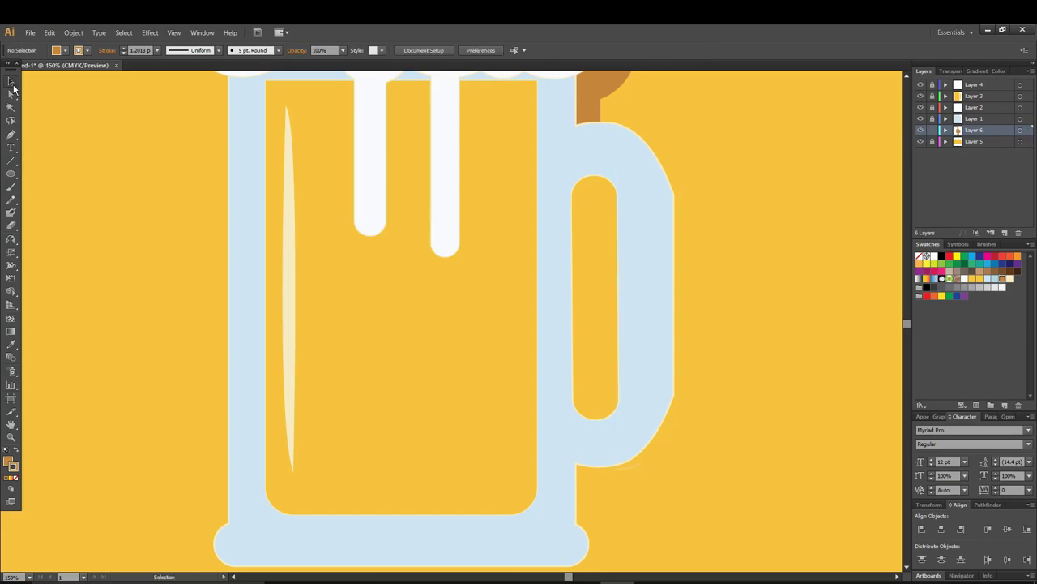
Undo the stray triangle points accidentally drawn with the Pen tool
left_click(11, 134)
left_click(736, 261)
left_click(774, 255)
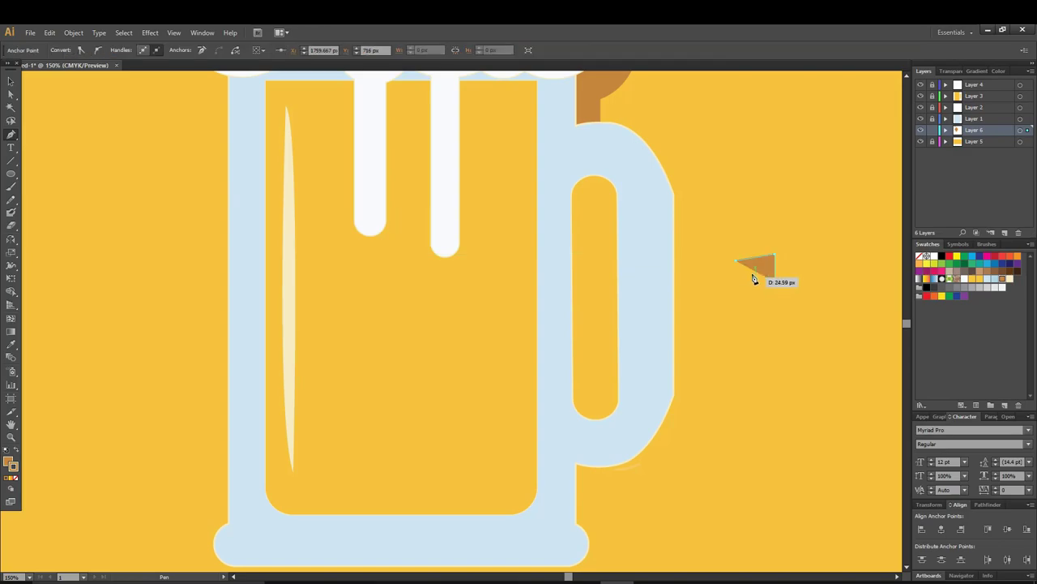
key("ctrl+z")
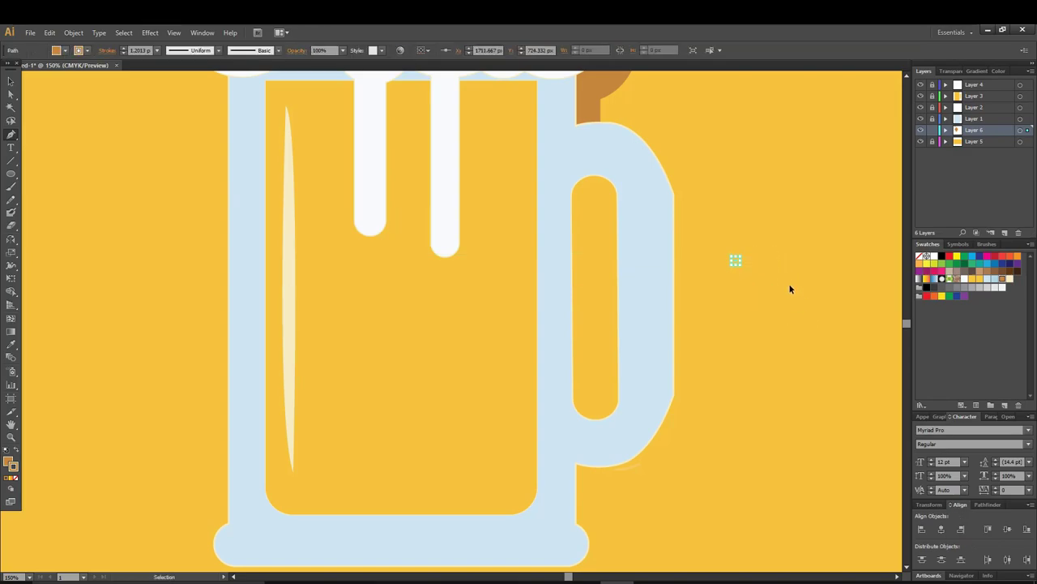
key("ctrl+z")
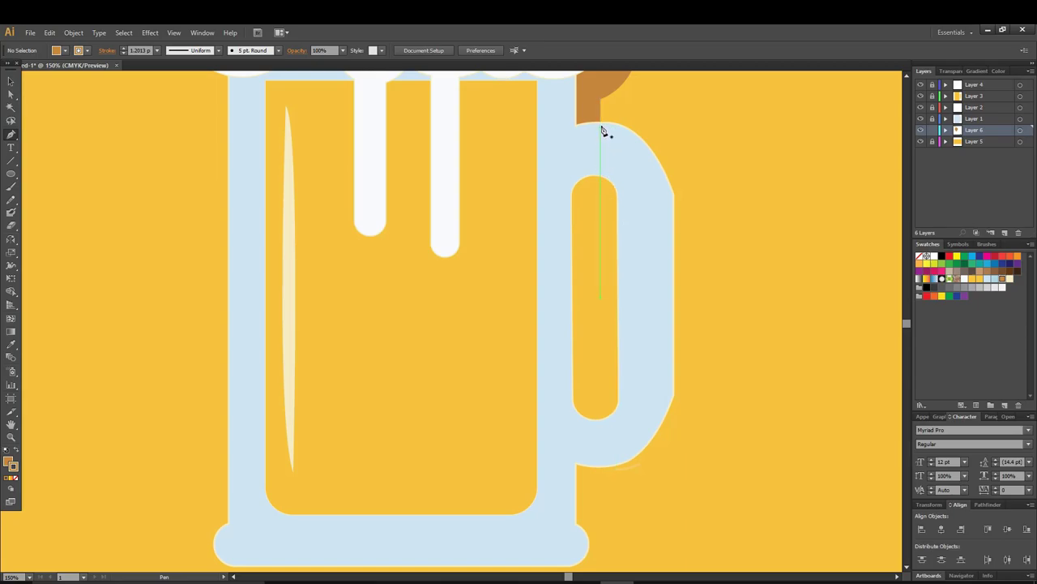
Attempt and abandon a couple of Pen paths at the handle opening's top
left_click(603, 198)
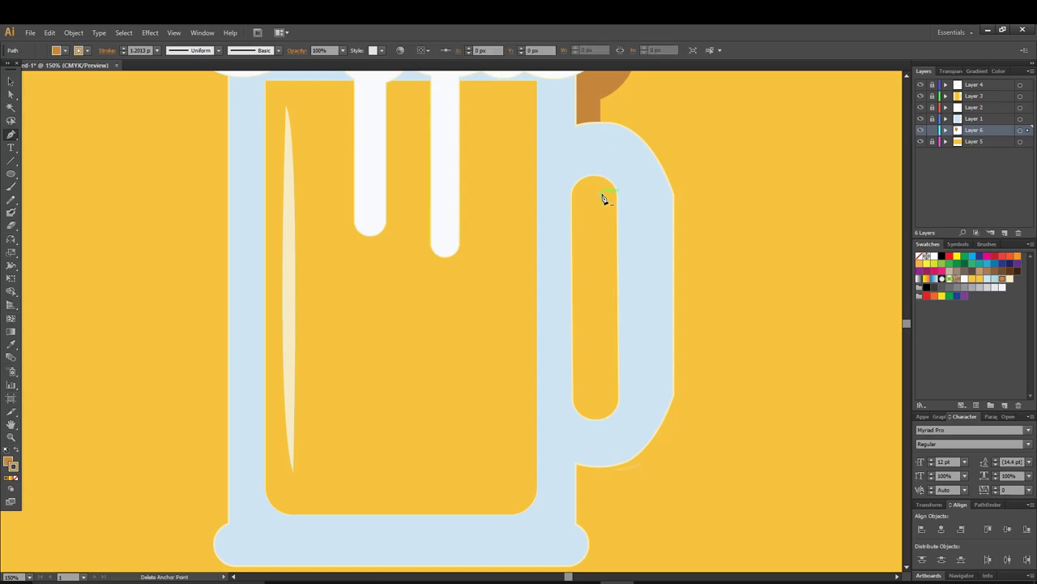
left_click_drag(617, 199, 618, 199)
left_click(629, 201)
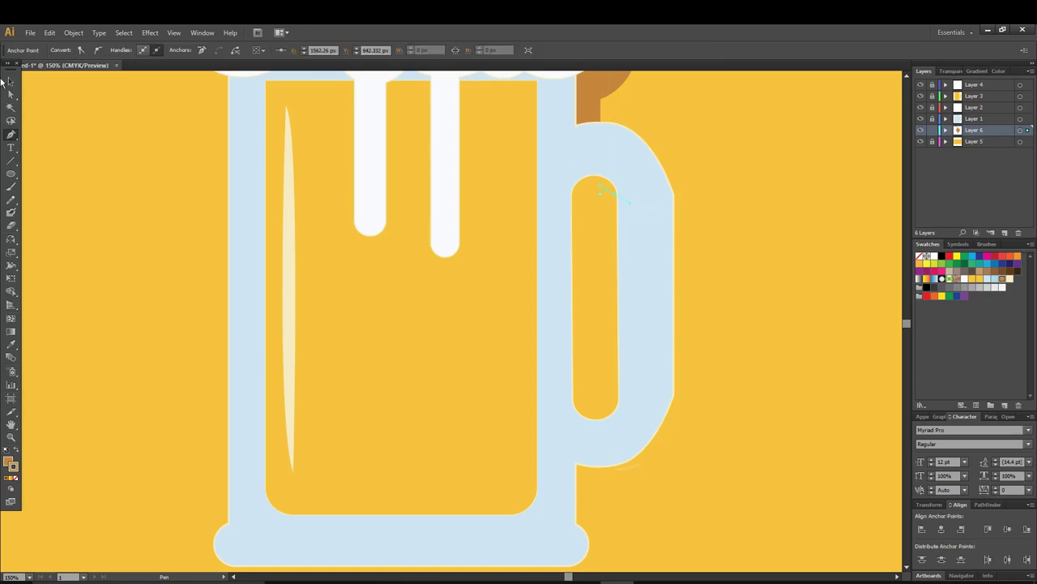
left_click(400, 146, "ctrl")
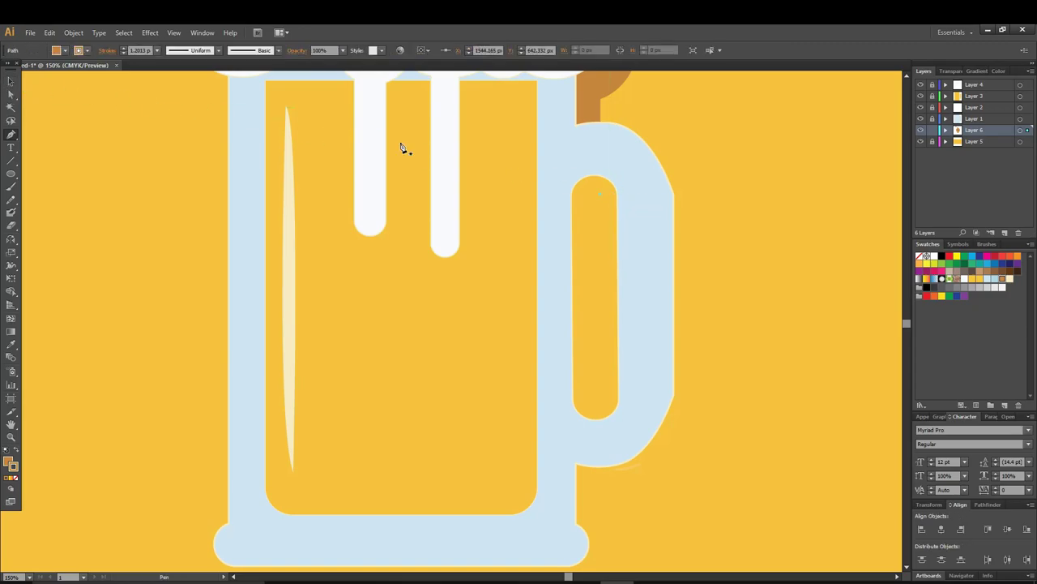
left_click(616, 201)
left_click(601, 194)
left_click(592, 194)
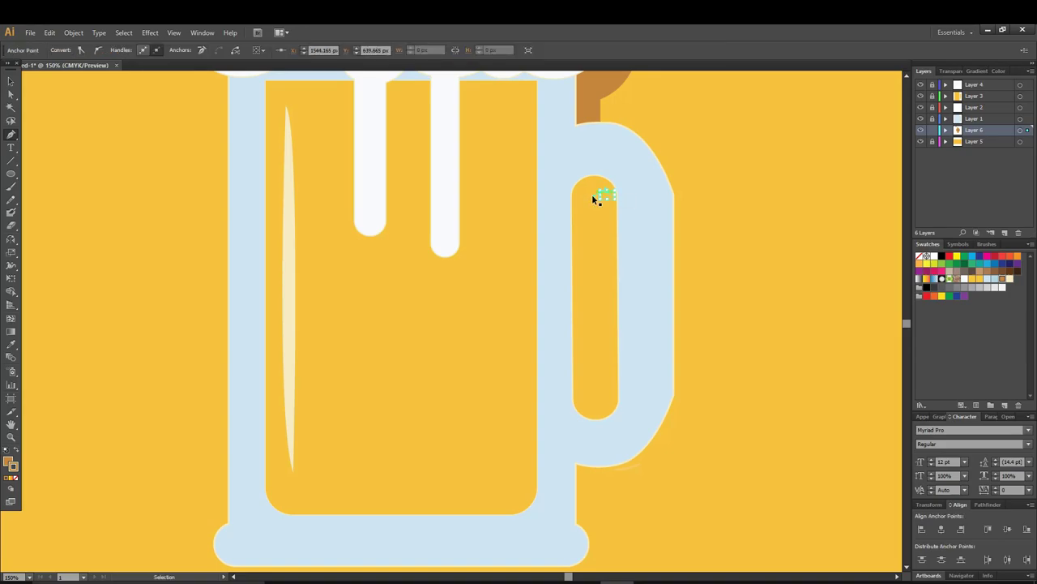
left_click(592, 194, "ctrl")
left_click(602, 194, "ctrl")
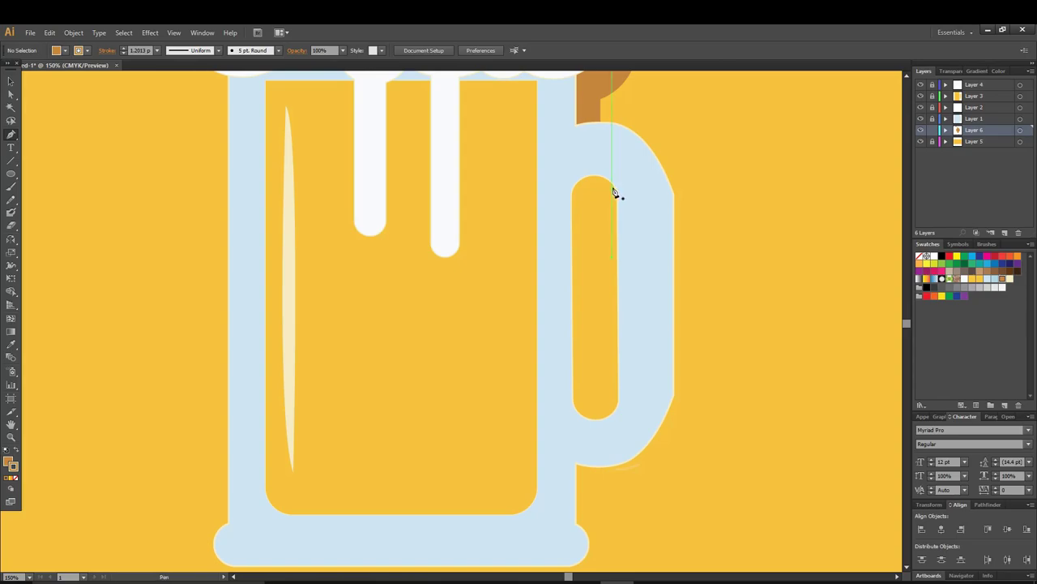
Pen-draw a four-point frame path around the handle opening
left_click(600, 194)
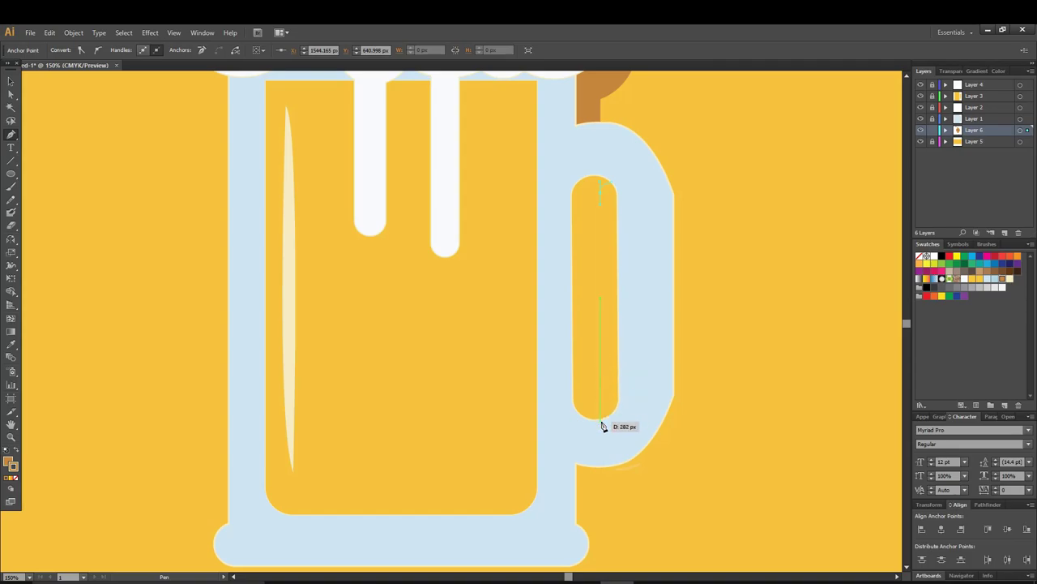
left_click(601, 420)
left_click(552, 171)
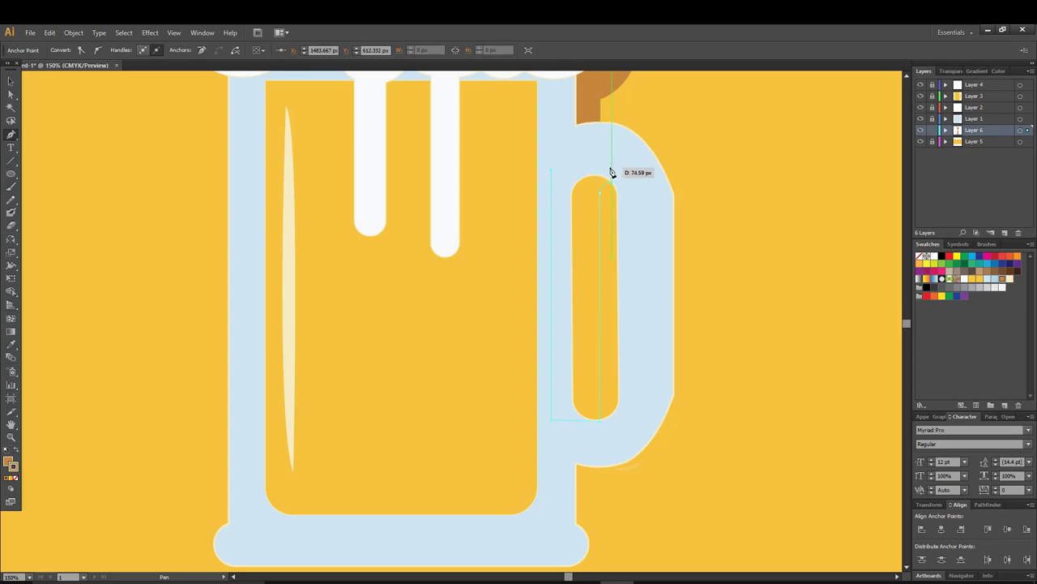
left_click(612, 171)
key("v")
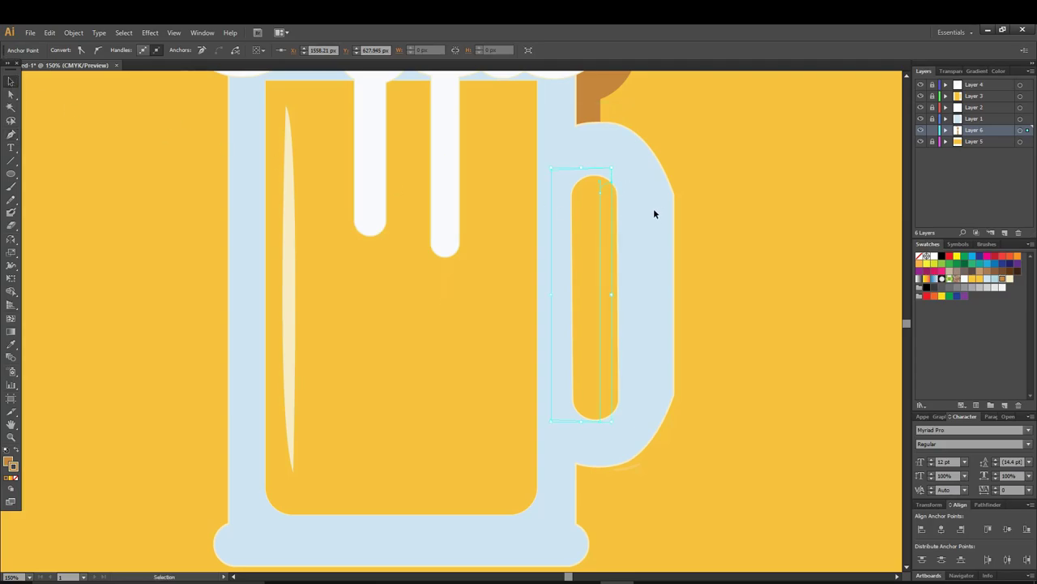
key("a")
left_click(627, 214)
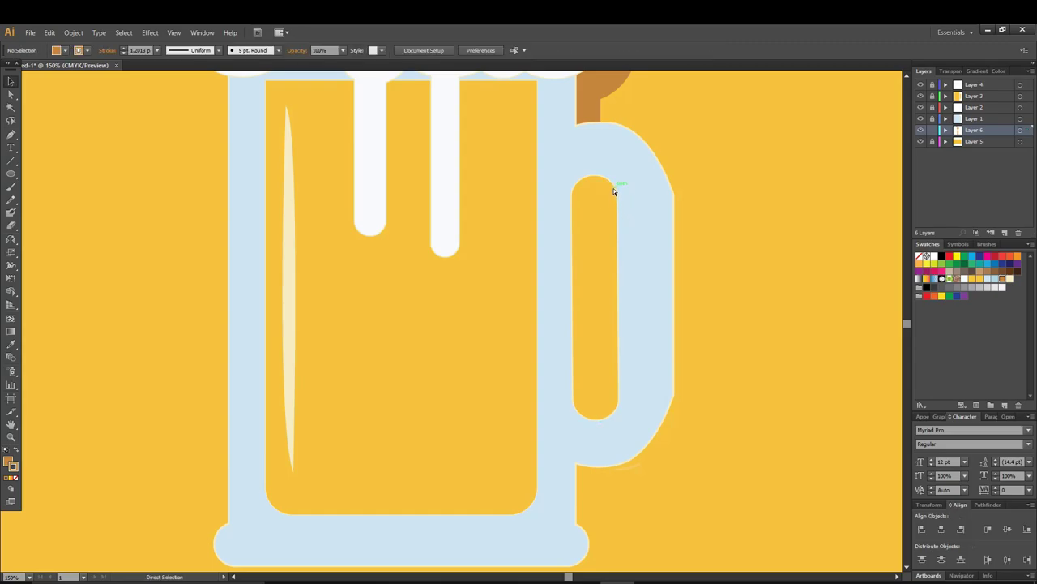
key("v")
Unlock Layers 6, 1, 3 and 2, then select the handle's yellow inner opening
left_click(932, 130)
left_click(932, 96)
left_click(932, 107)
left_click(605, 217)
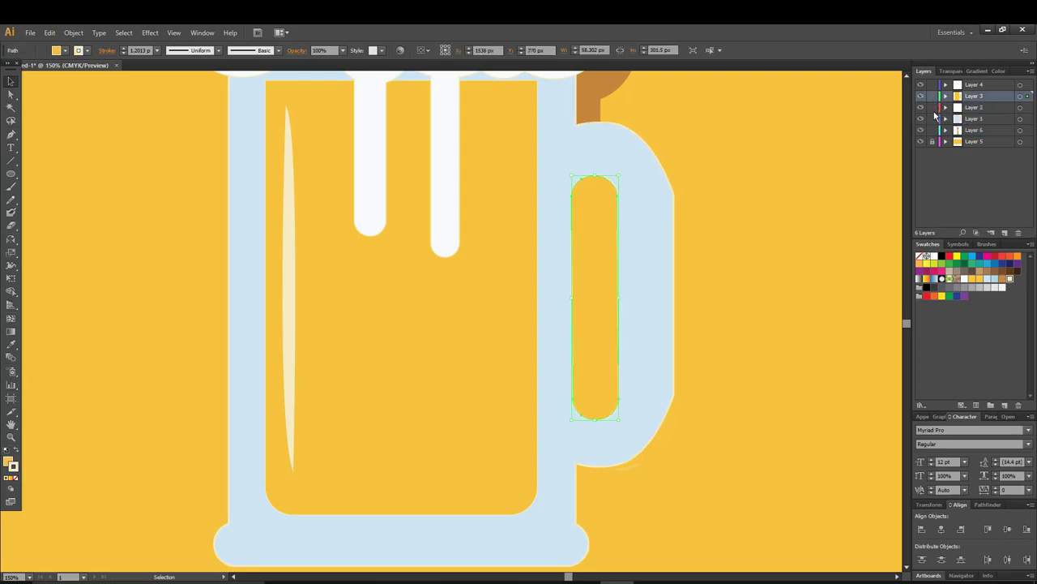
left_click_drag(932, 107, 932, 142)
left_click(932, 84)
left_click(11, 134)
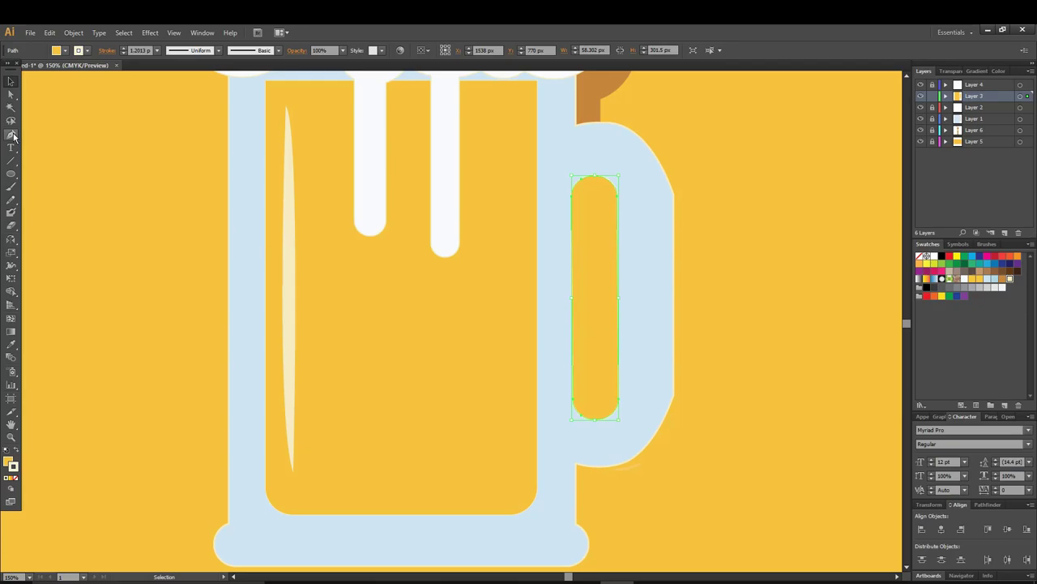
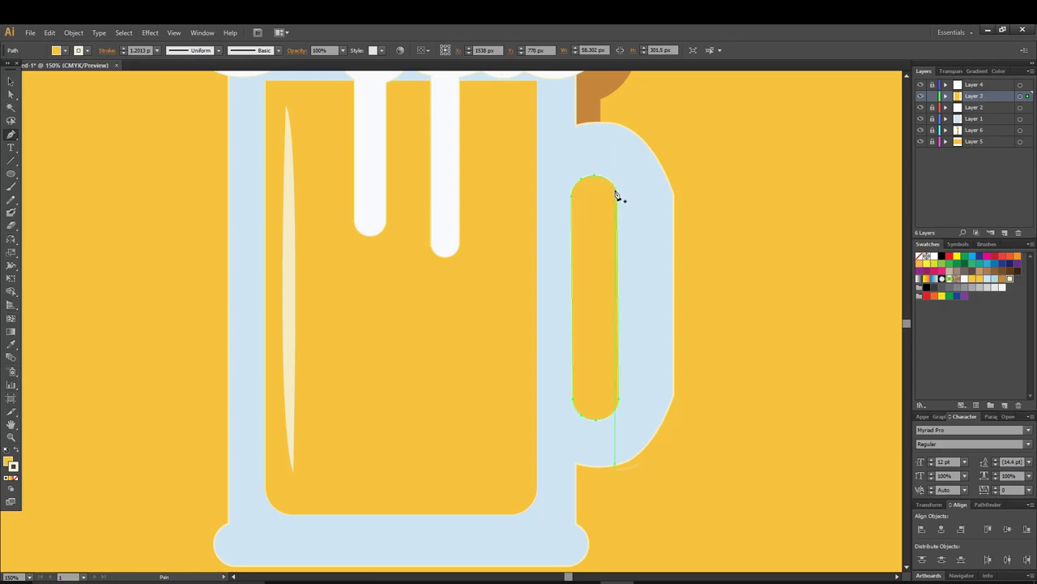
Trace a closed path inside the handle opening, bending its top curve to fit
mouse_move(616, 196)
left_mouse_down()
mouse_move(598, 199)
mouse_move(601, 423)
mouse_move(574, 401)
left_mouse_up()
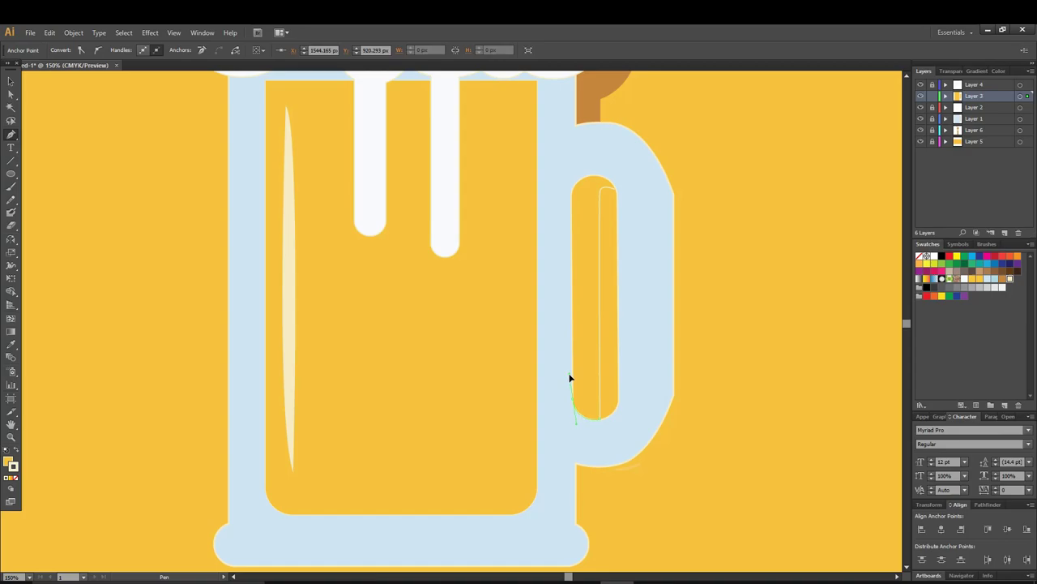
left_click_drag(571, 378, 573, 195)
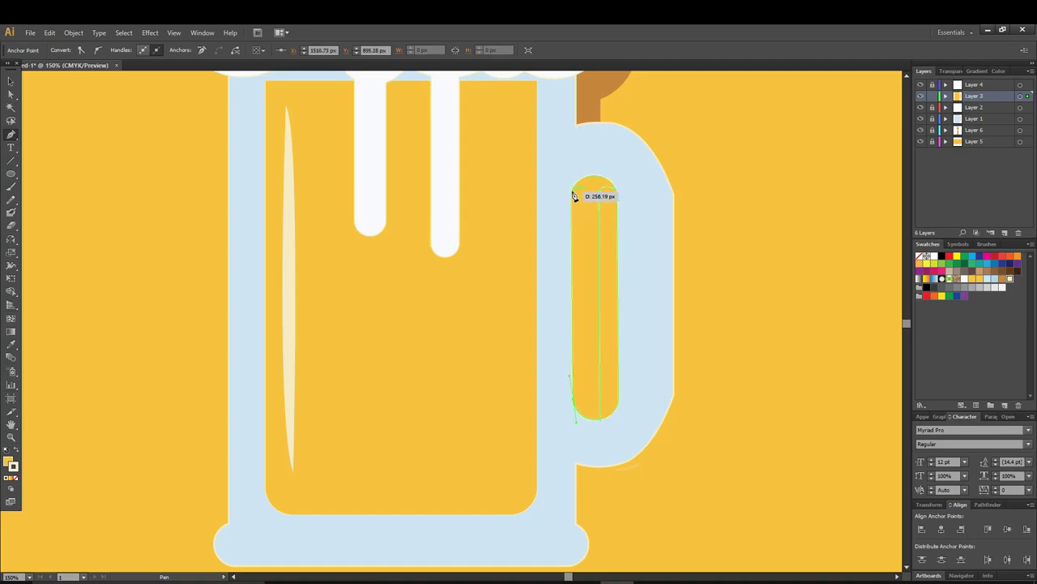
left_click_drag(573, 196, 618, 194)
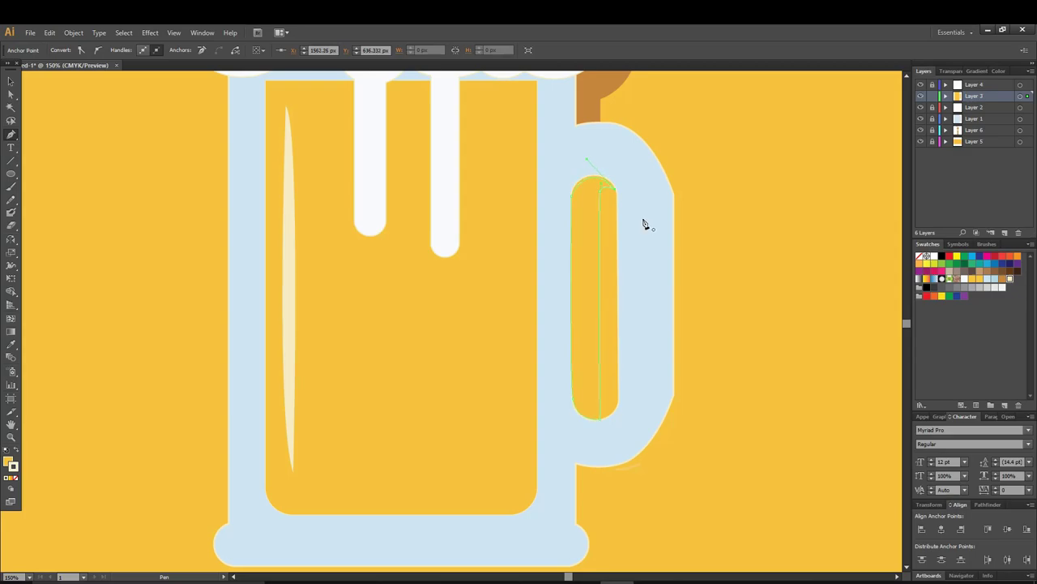
key("ctrl")
mouse_move(642, 222)
left_mouse_down()
mouse_move(593, 180)
mouse_move(601, 173)
left_mouse_up()
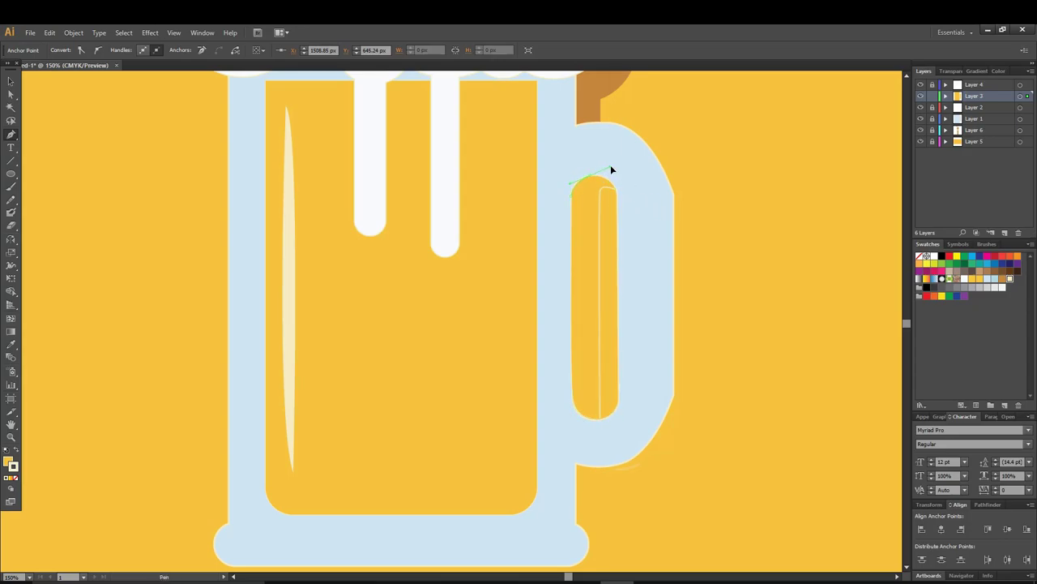
left_click(611, 168)
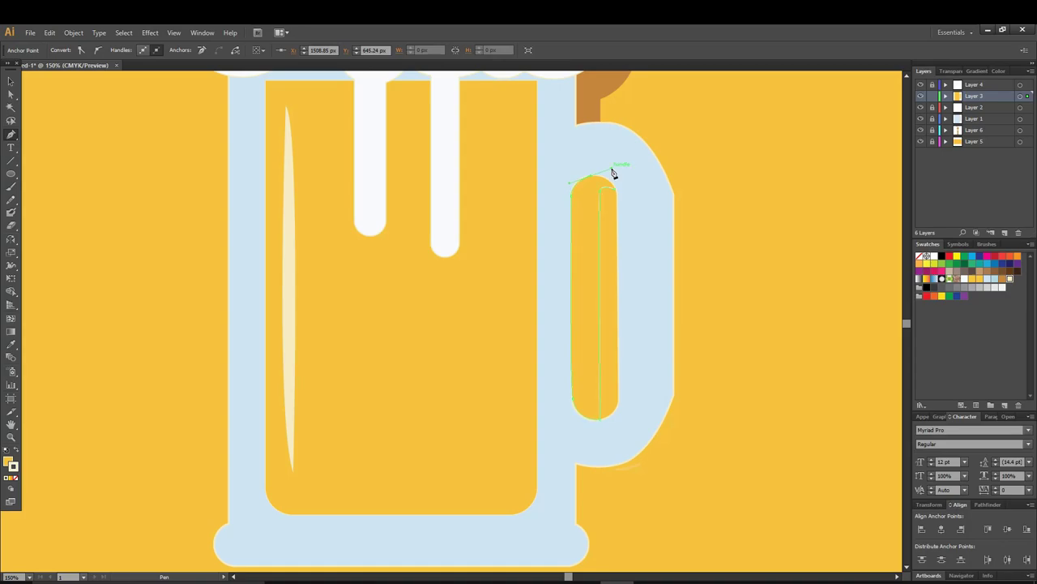
left_click_drag(614, 168, 616, 195)
key("ctrl")
left_click_drag(616, 193, 621, 174)
left_click_drag(592, 180, 620, 194)
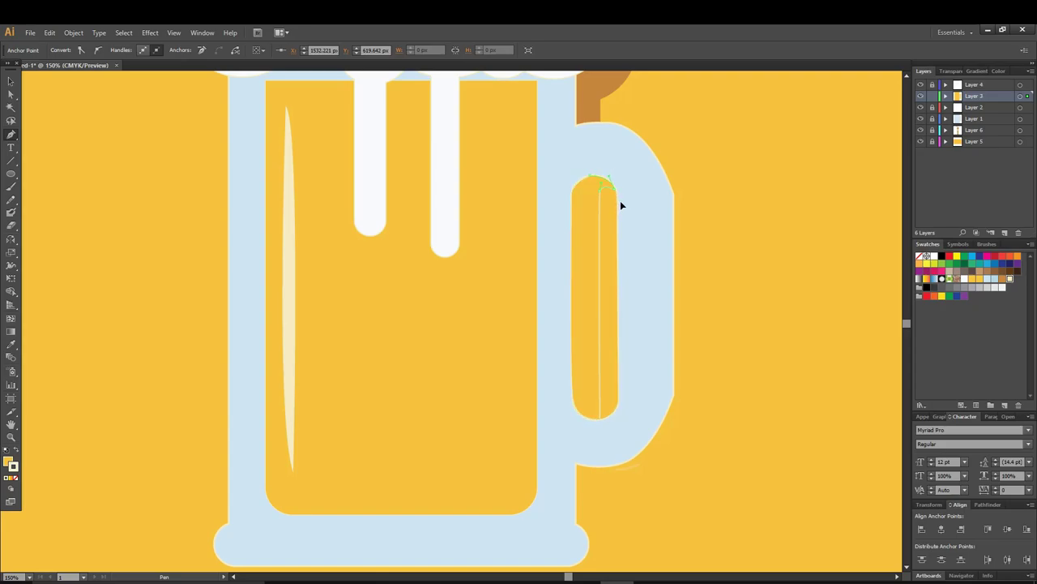
left_click(620, 208)
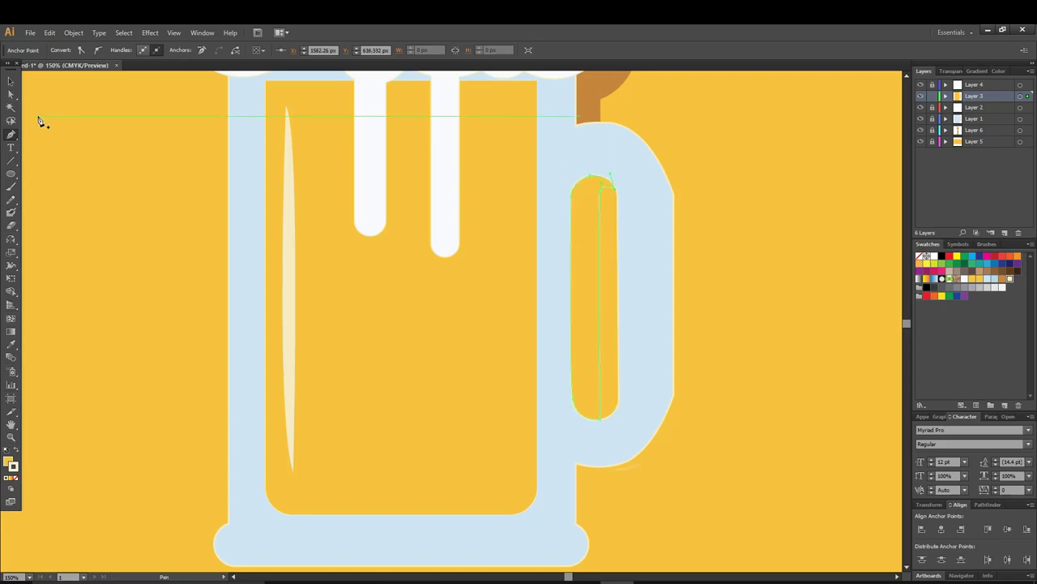
Fill the inner handle path with a dark orange-brown swatch
left_click(11, 82)
left_click(585, 219)
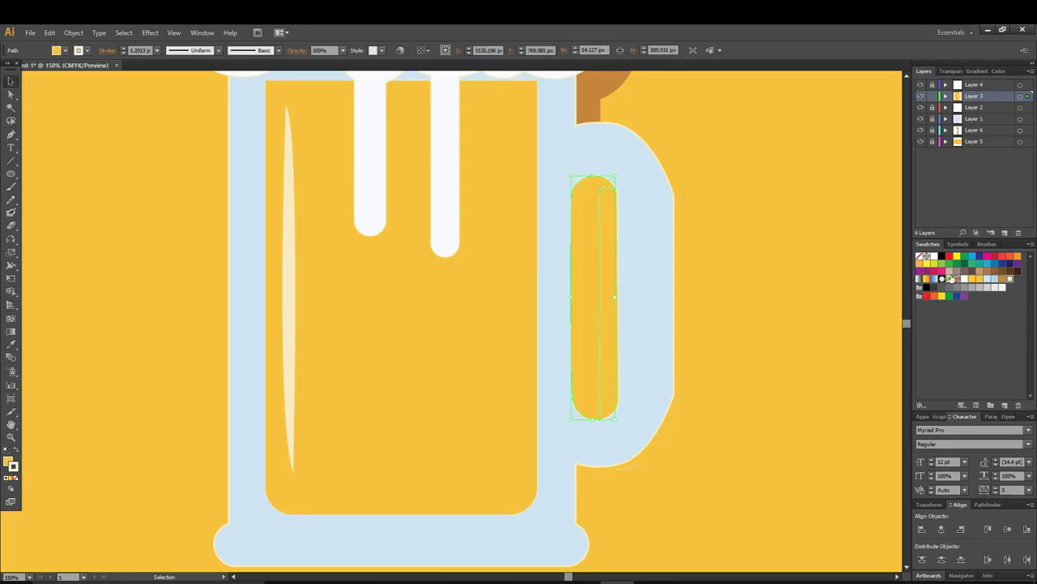
left_click(1004, 278)
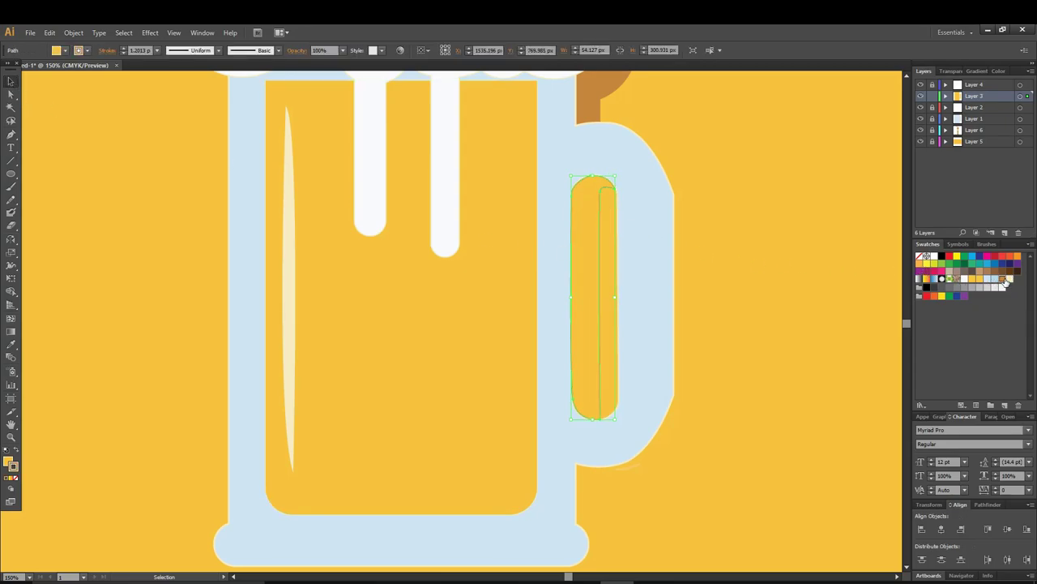
left_click(9, 462)
left_click(1003, 279)
left_click(747, 296)
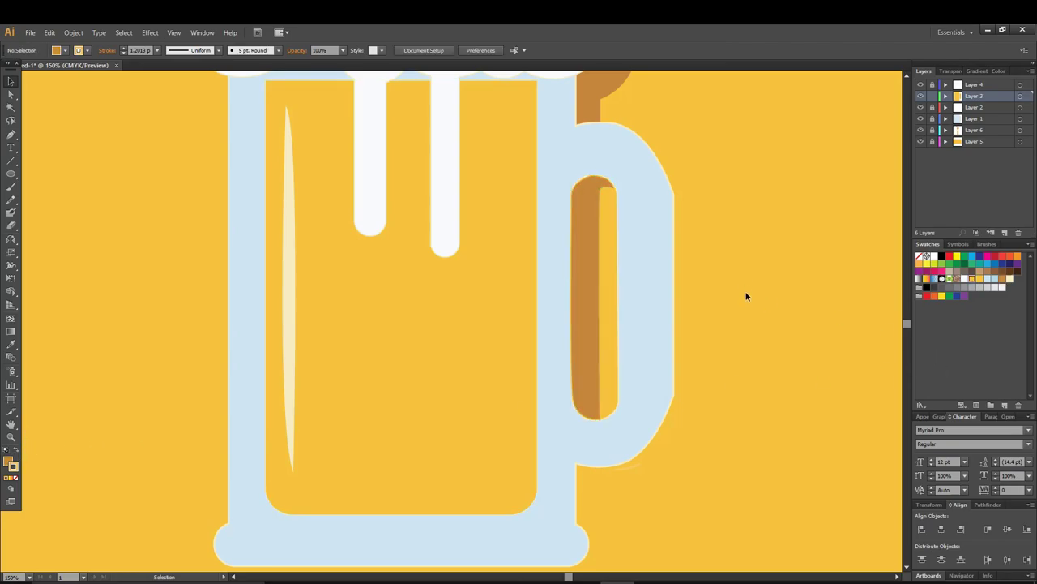
Bring the whole mug into view at 100%, make Layer 6 active, and clear the notification
scroll(735, 295, "down", 1)
scroll(722, 294, "down", 1)
scroll(732, 312, "up", 1)
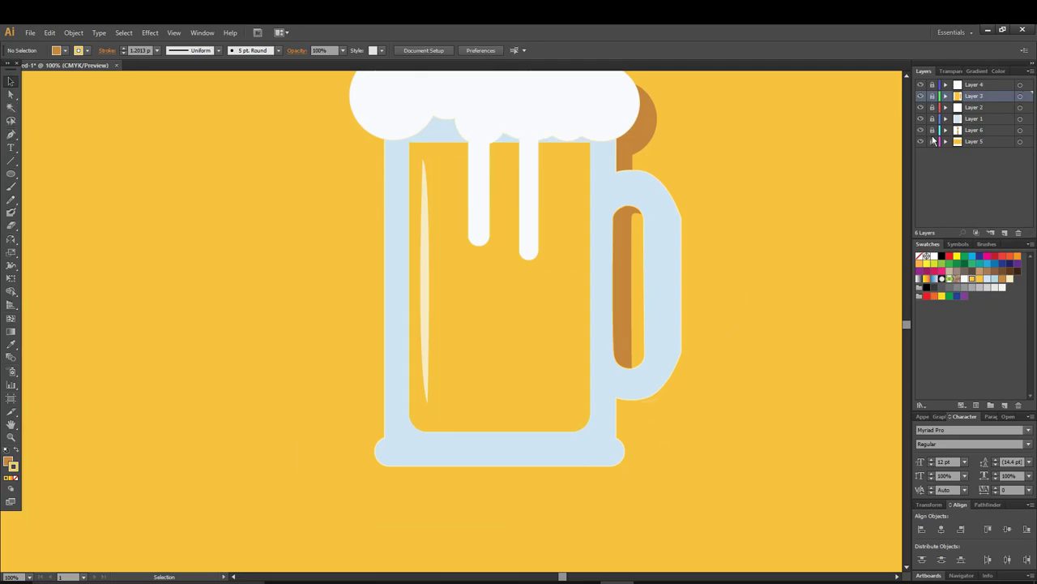
left_click(972, 130)
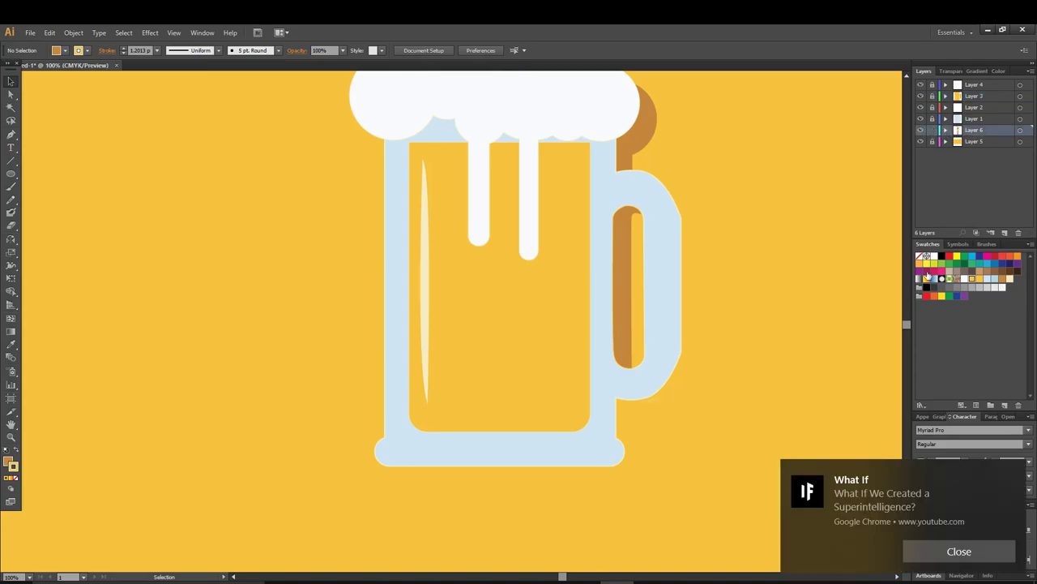
key("super+a")
left_click(1014, 377)
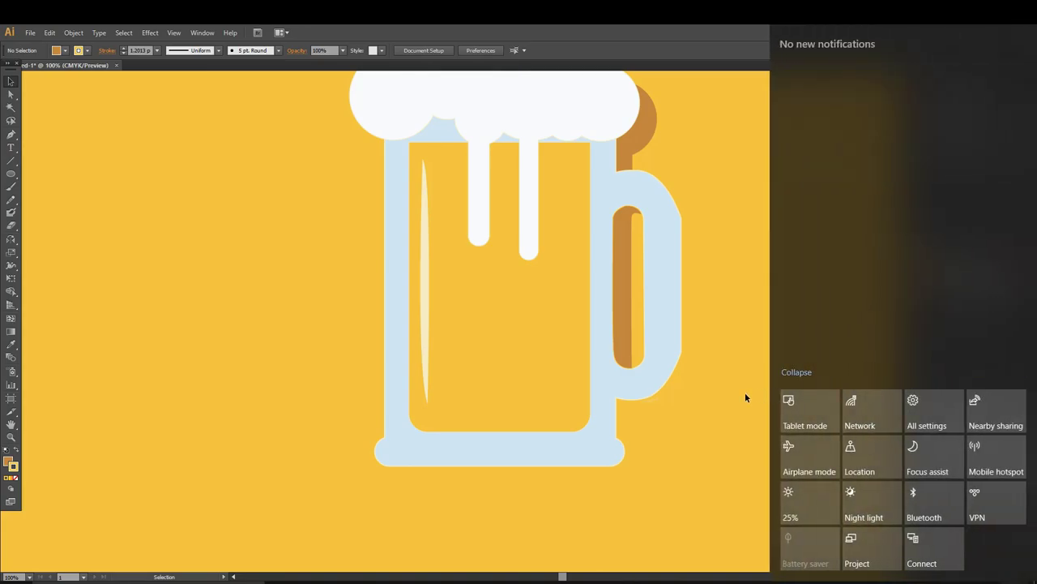
left_click(745, 392)
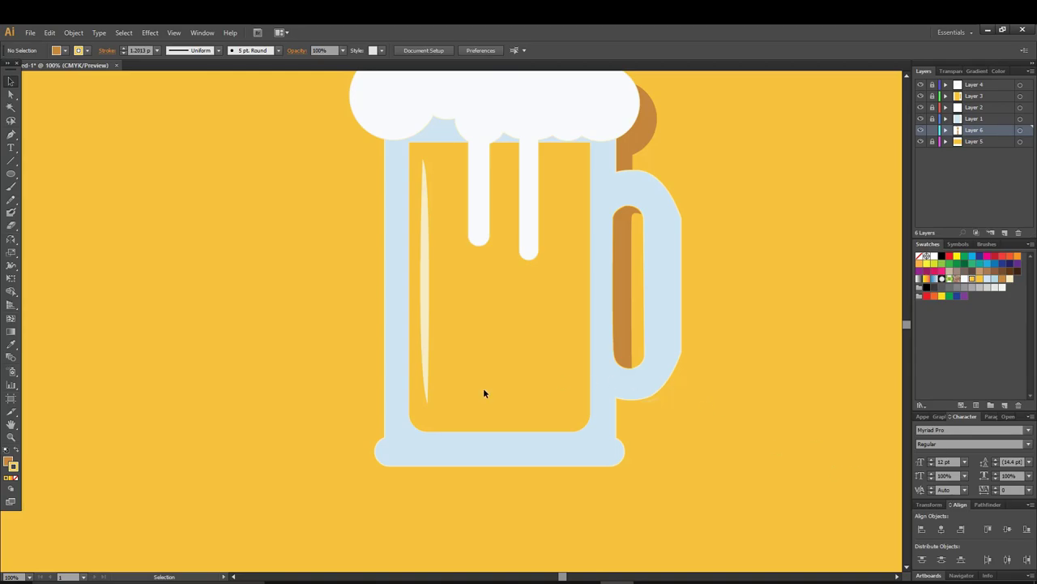
left_click(11, 135)
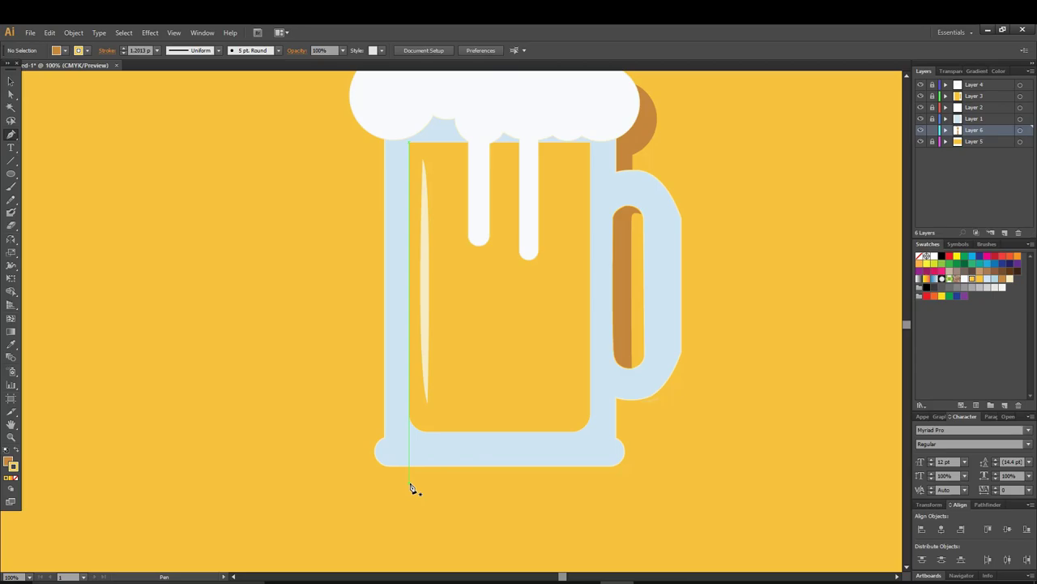
Draw a closed shadow path under the mug base, curving around its lower-right corner
left_click(411, 484)
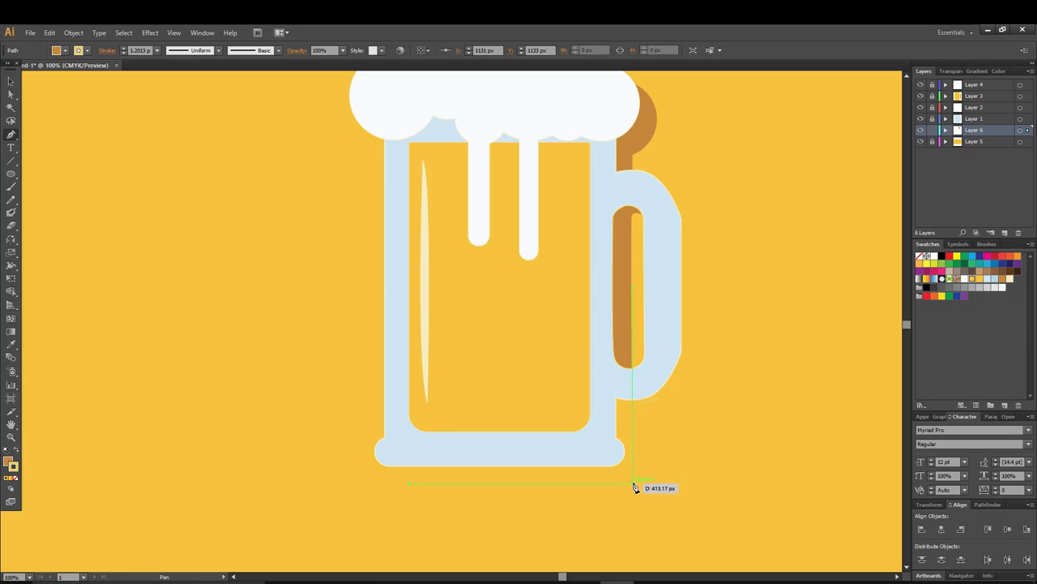
left_click(634, 486)
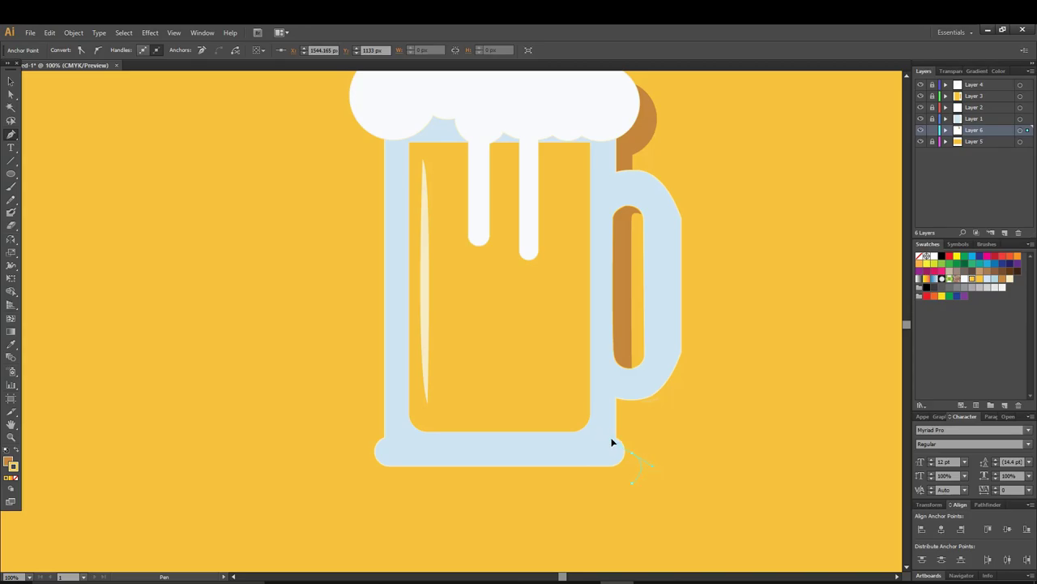
left_click(613, 442)
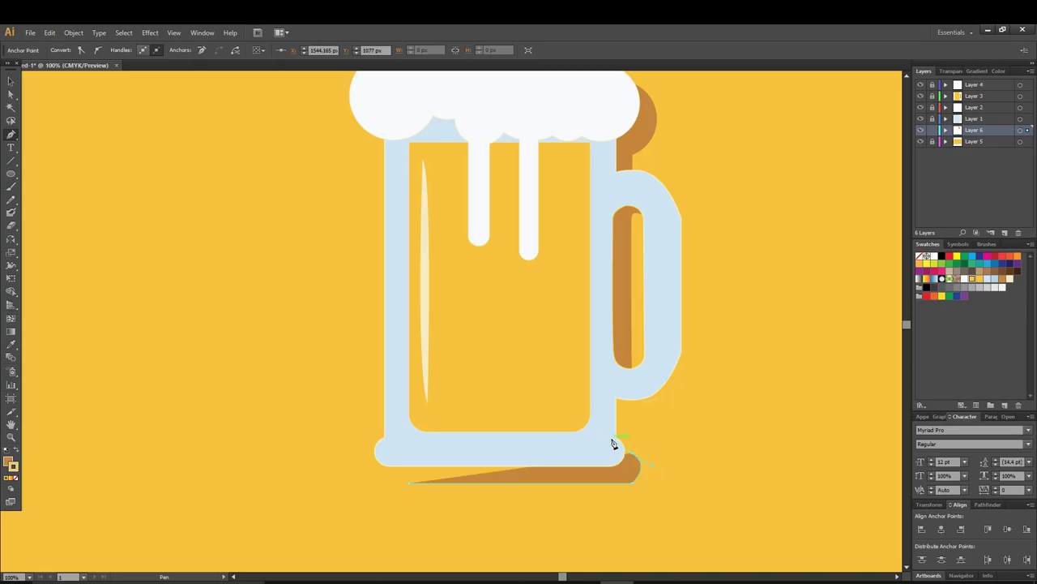
left_click_drag(612, 442, 634, 419)
left_click_drag(634, 419, 636, 417)
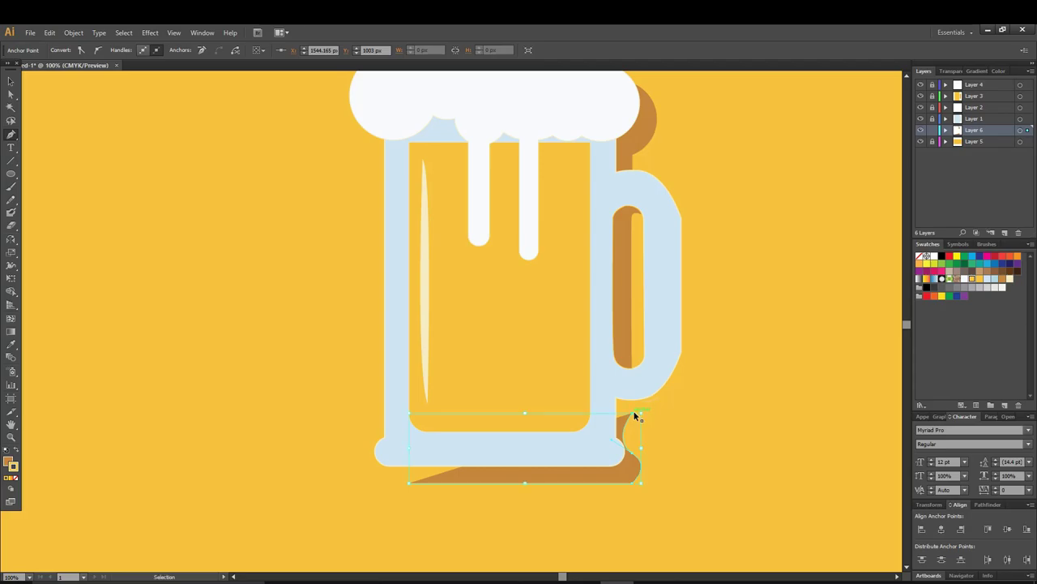
left_click(636, 416)
Begin extending the shadow with anchors at its corner and up the mug's right side
key("v")
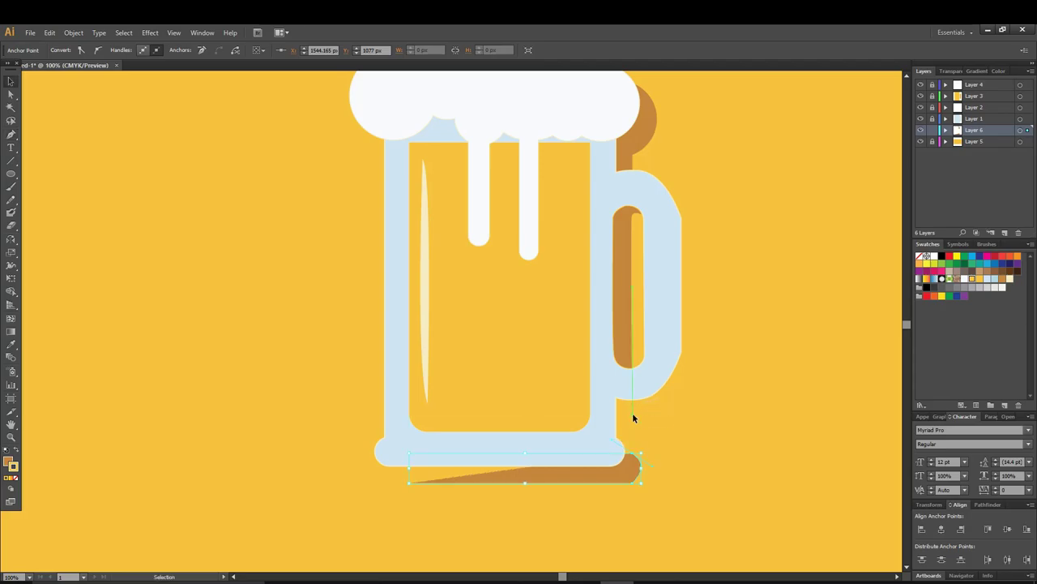
key("p")
left_click(634, 459)
left_click(634, 416)
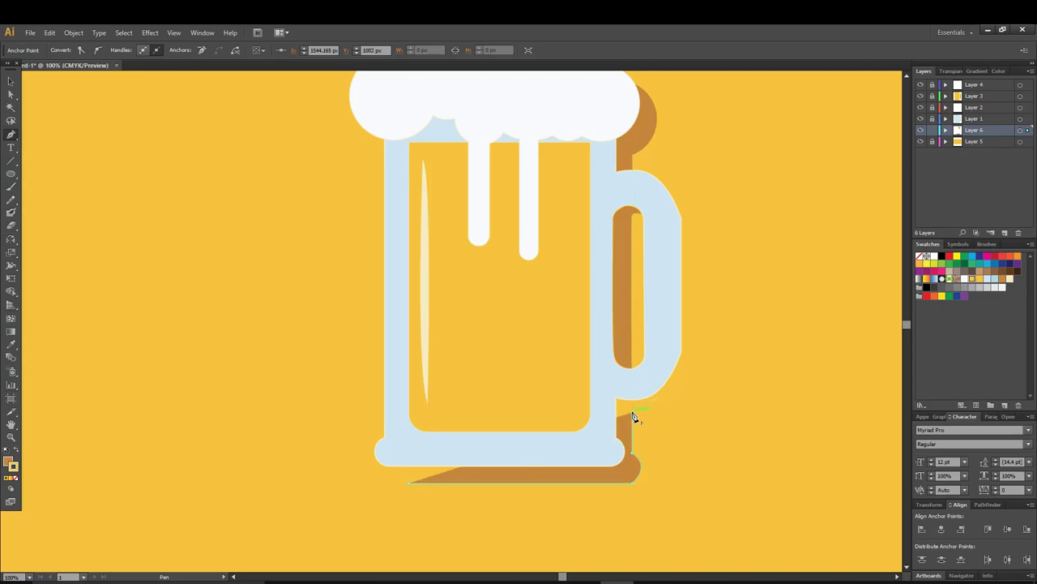
Curve the shadow up the mug's right side and around the handle's outer edge, then close it
left_click(697, 349)
left_click_drag(691, 318, 713, 280)
left_click_drag(704, 274, 699, 279)
left_click_drag(697, 284, 697, 278)
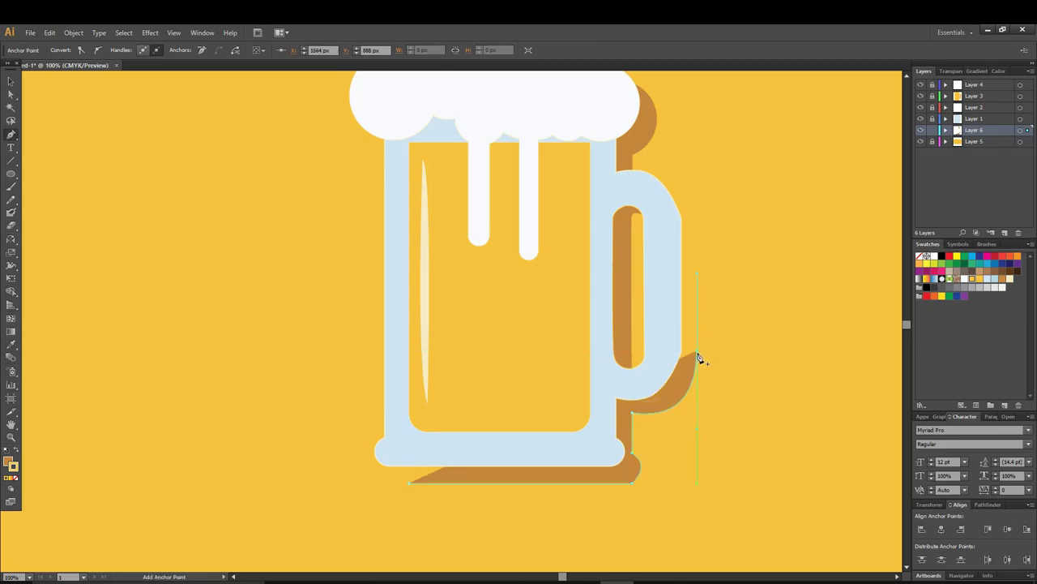
left_click_drag(698, 354, 698, 225)
left_click_drag(699, 225, 659, 190)
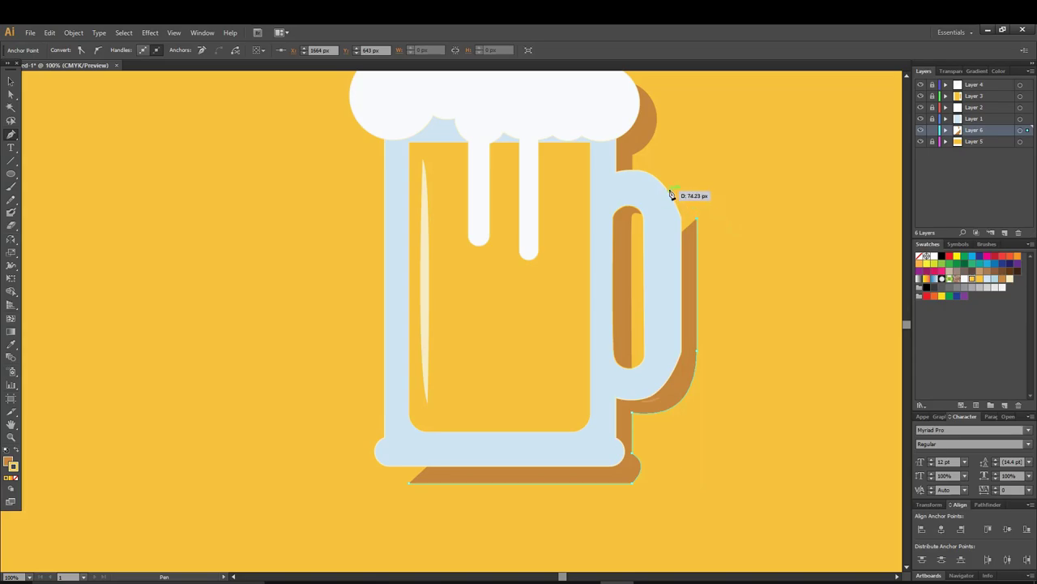
left_click_drag(659, 189, 665, 197)
left_click(642, 202)
mouse_move(642, 205)
left_mouse_down()
mouse_move(607, 207)
mouse_move(588, 394)
mouse_move(421, 420)
mouse_move(410, 486)
mouse_move(411, 450)
left_mouse_up()
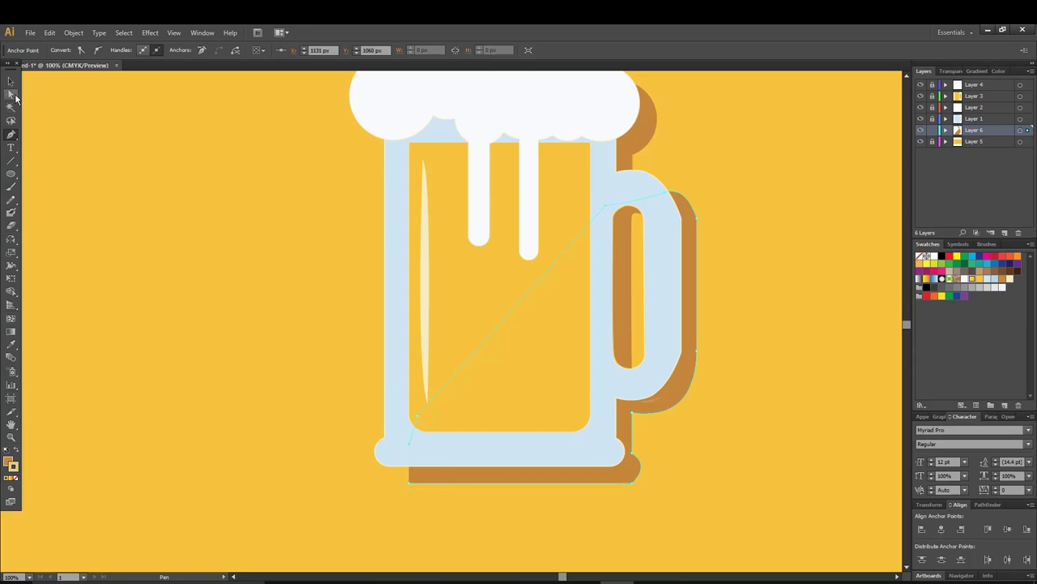
key("v")
left_click(149, 168)
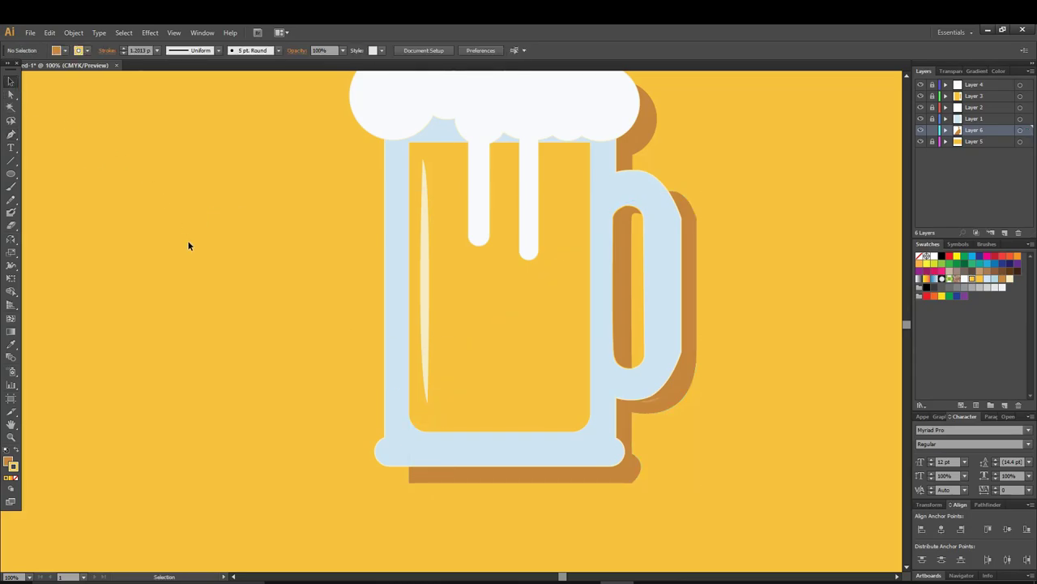
Delete an extra anchor from the shadow and drag its lower-left anchor into an angled end
left_click(411, 462)
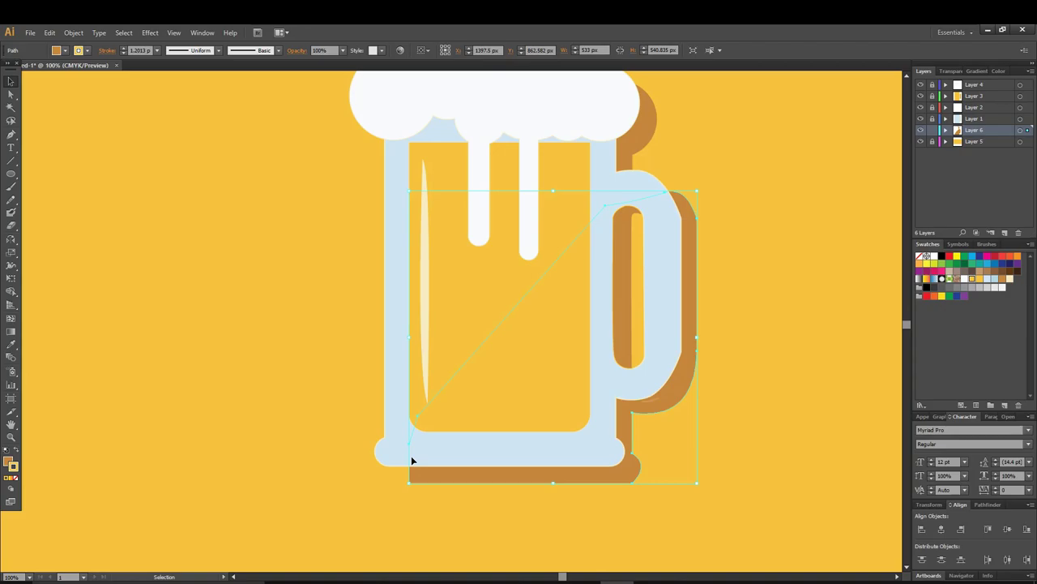
left_click(11, 134)
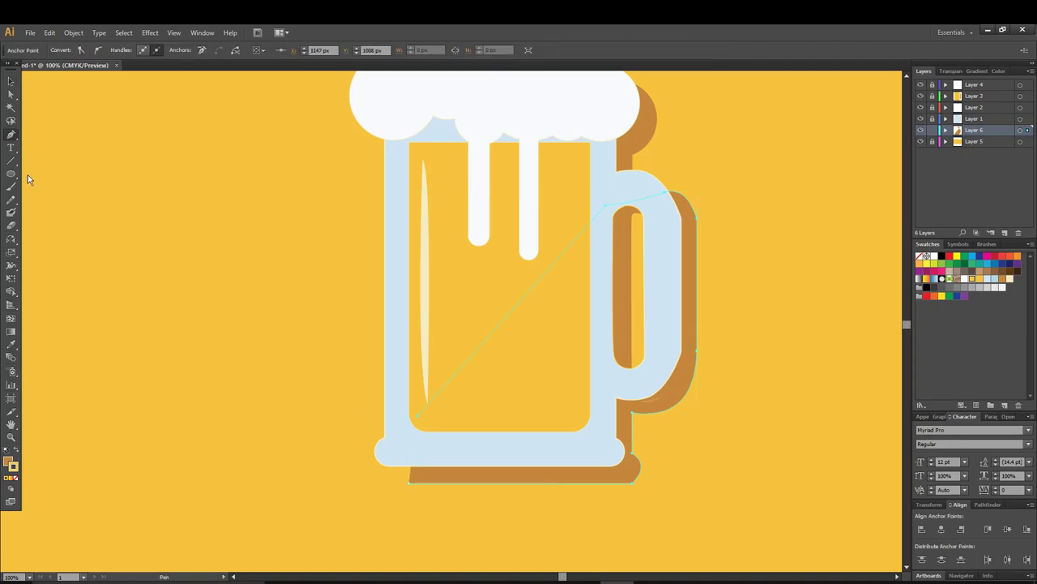
left_click(418, 417)
left_click(421, 455)
left_click_drag(421, 433, 419, 419)
left_click(10, 82)
Deselect the shadow and select Layer 4, the top layer in the Layers panel
left_click(289, 220)
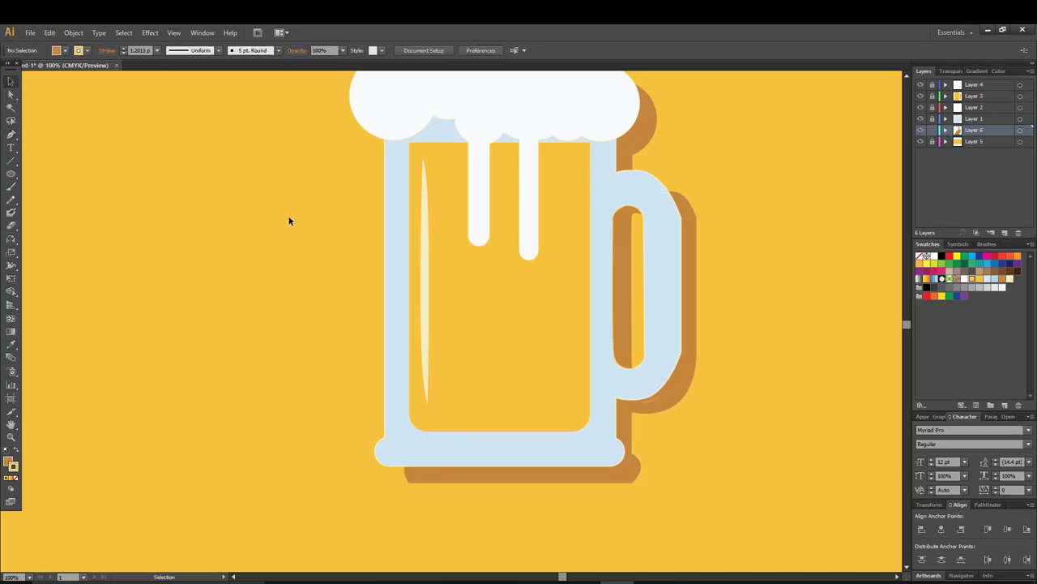
scroll(452, 324, "down", 1)
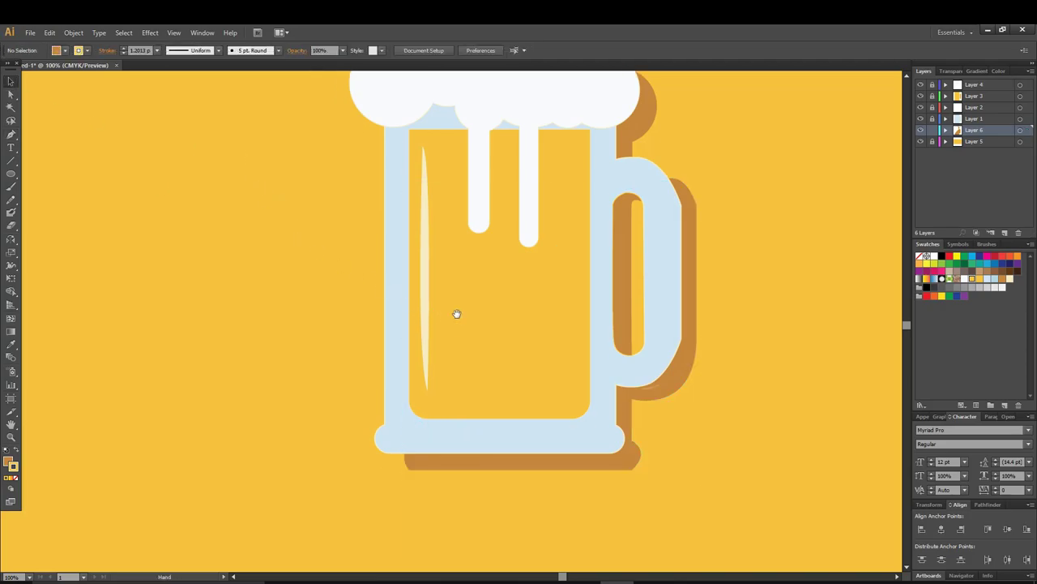
scroll(456, 316, "down", 1)
scroll(457, 312, "up", 5)
scroll(433, 245, "up", 3)
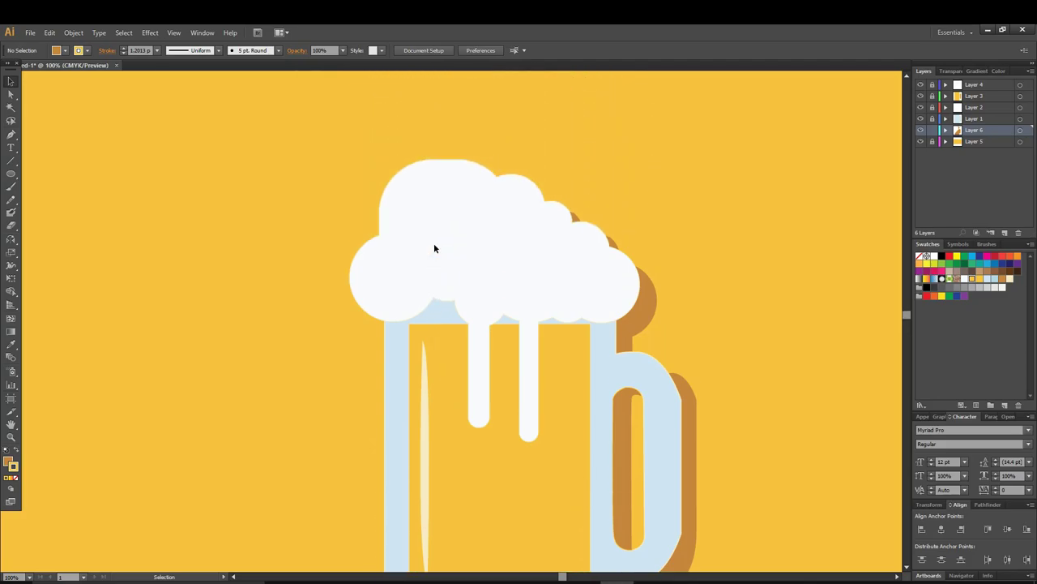
scroll(433, 246, "down", 3)
scroll(433, 298, "down", 1, "alt")
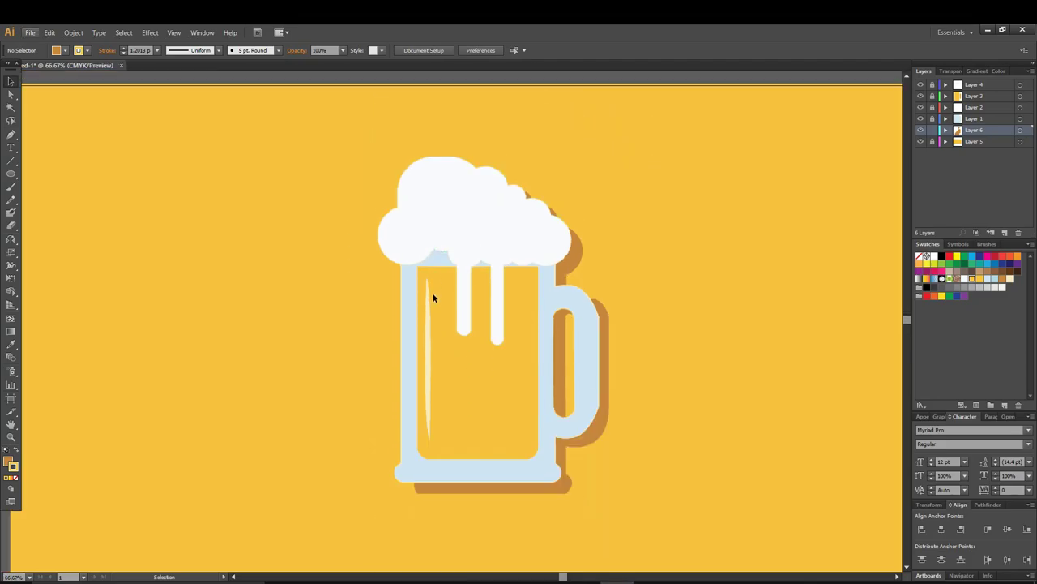
scroll(484, 359, "up", 1, "alt")
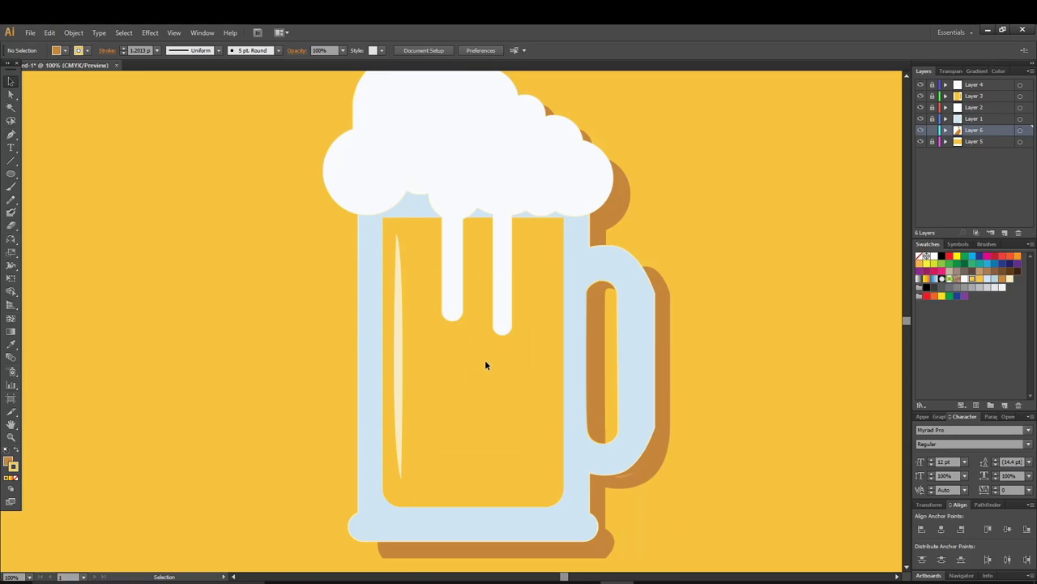
scroll(484, 359, "down", 1)
scroll(485, 359, "down", 1, "alt")
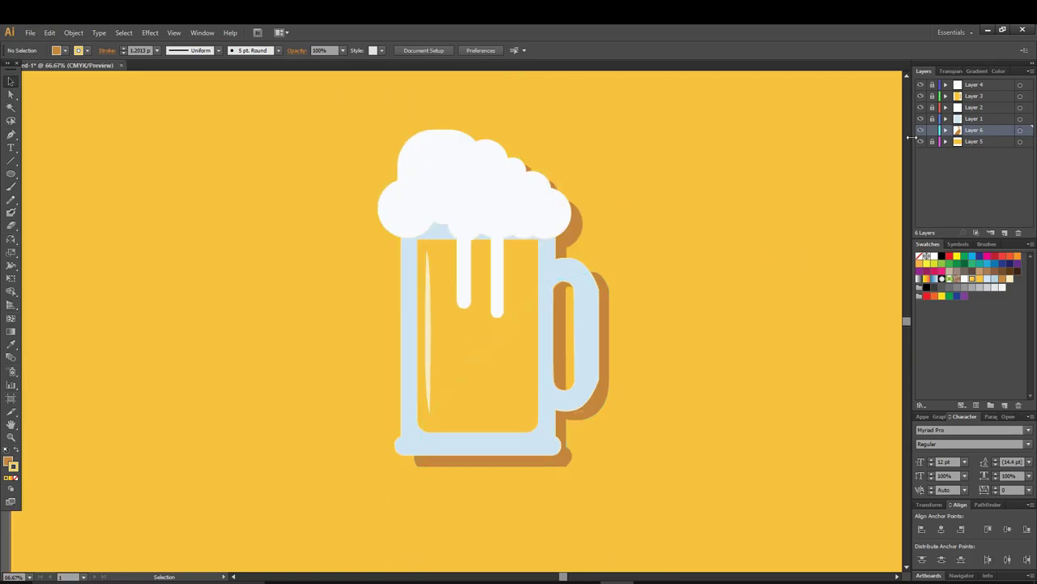
left_click(1029, 71)
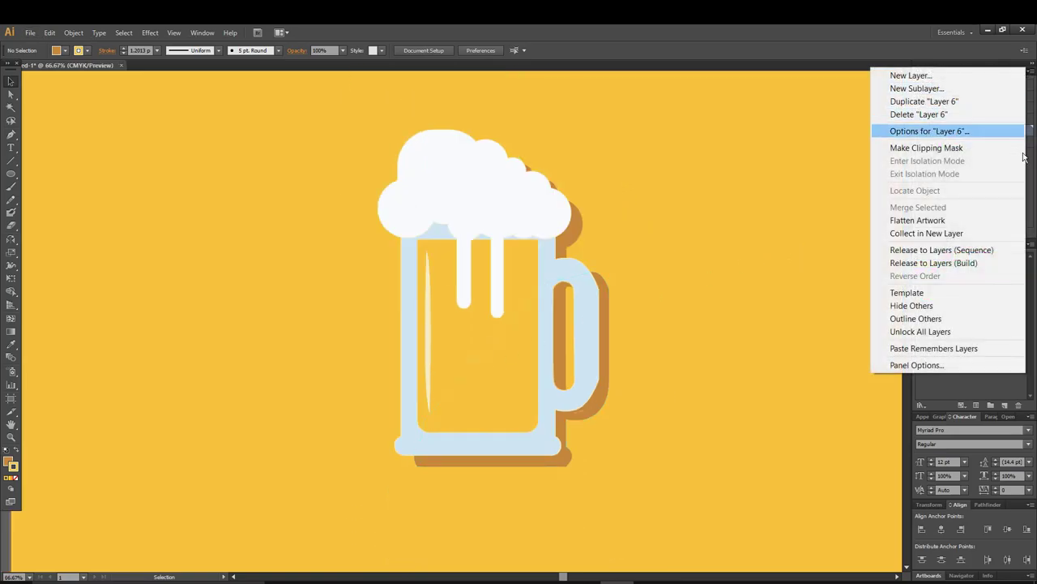
left_click(1027, 204)
Add a new Layer 7 at the top of the layer stack
left_click(973, 91)
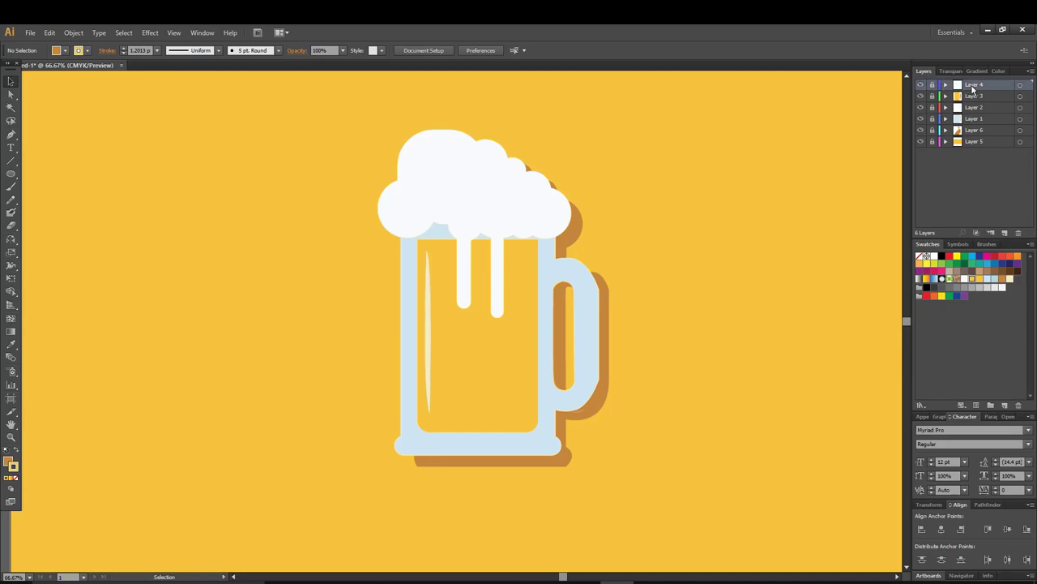
left_click(1029, 71)
left_click(910, 76)
left_click(721, 371)
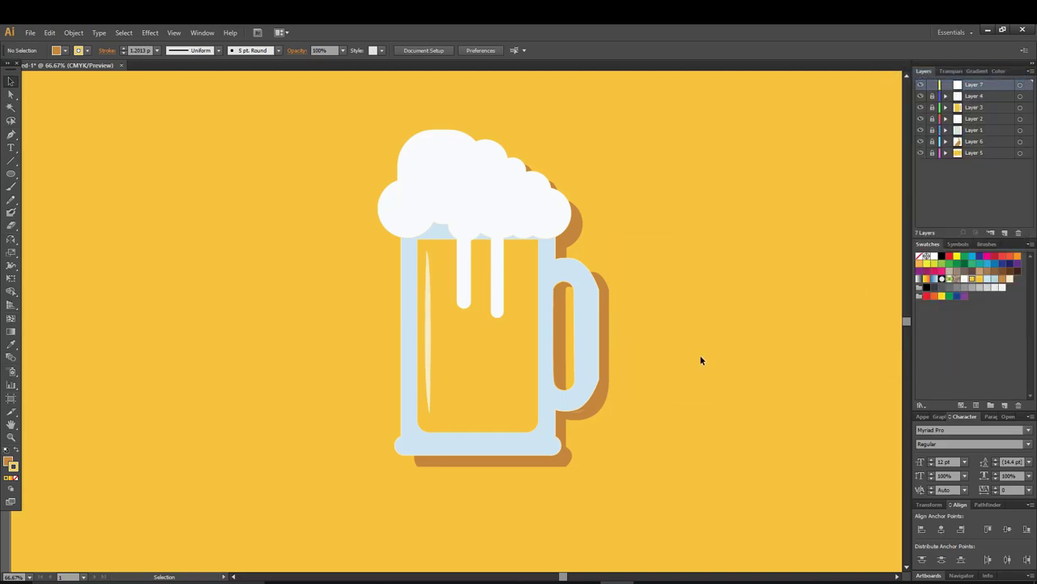
left_click(11, 134)
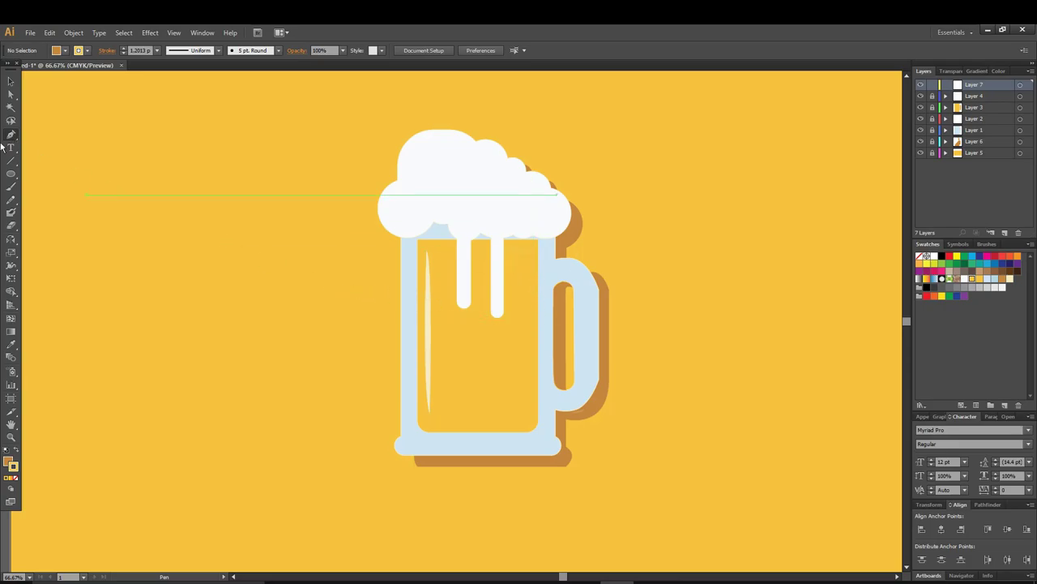
Draw a brown bubble low in the beer and duplicate it higher up
left_click(11, 173)
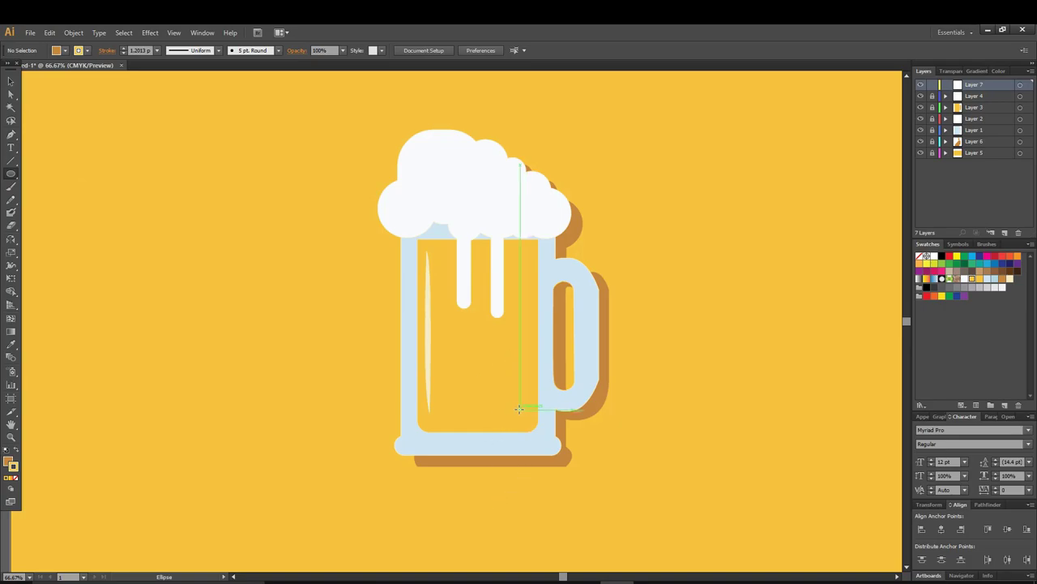
mouse_move(521, 407)
left_mouse_down()
mouse_move(504, 392)
mouse_move(513, 400)
left_mouse_up()
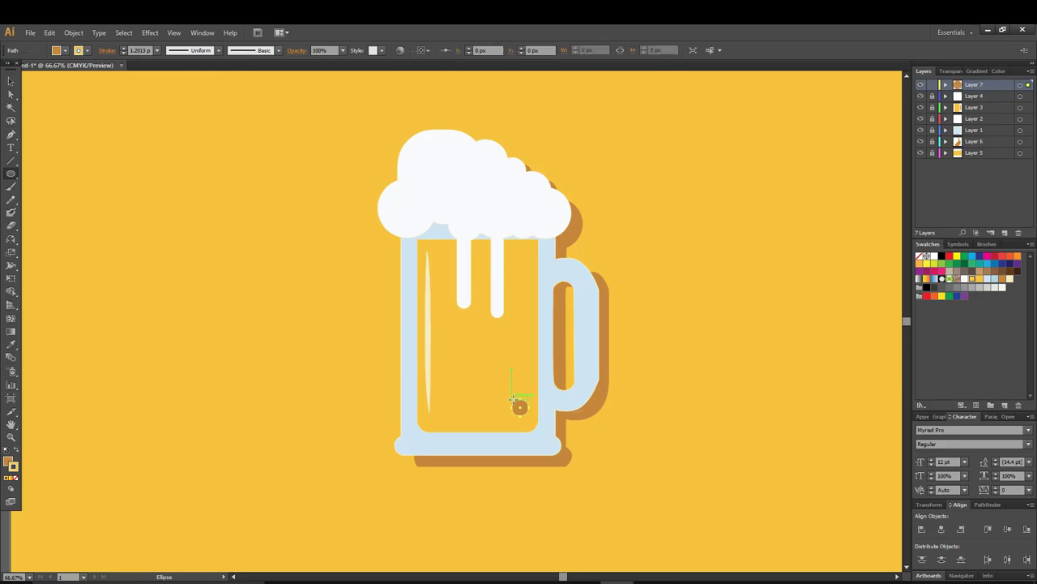
left_click(11, 81)
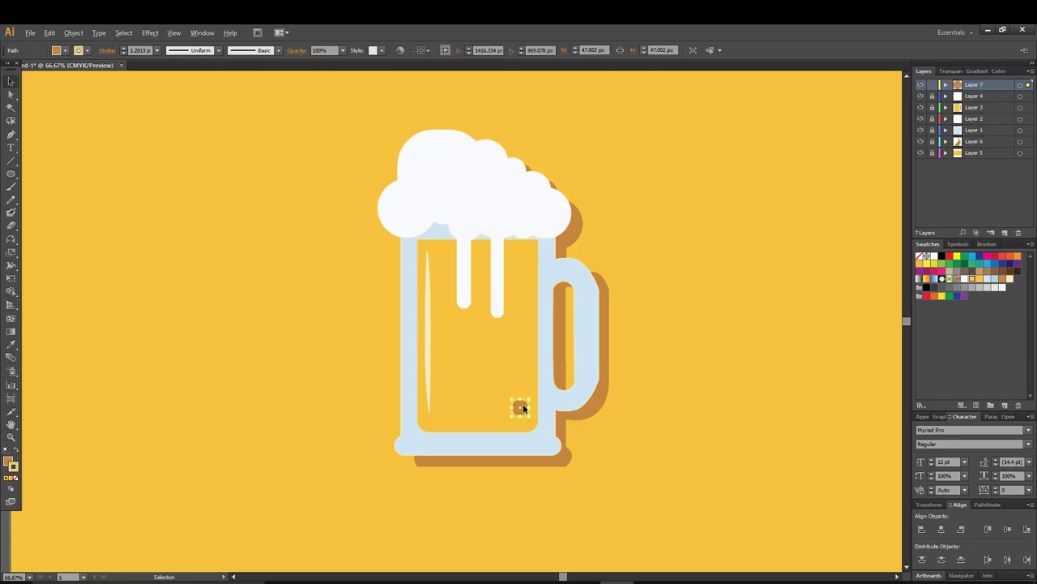
mouse_move(524, 409)
left_mouse_down()
mouse_move(518, 360)
mouse_move(543, 326)
left_mouse_up()
scroll(521, 355, "up", 5)
scroll(543, 326, "down", 3)
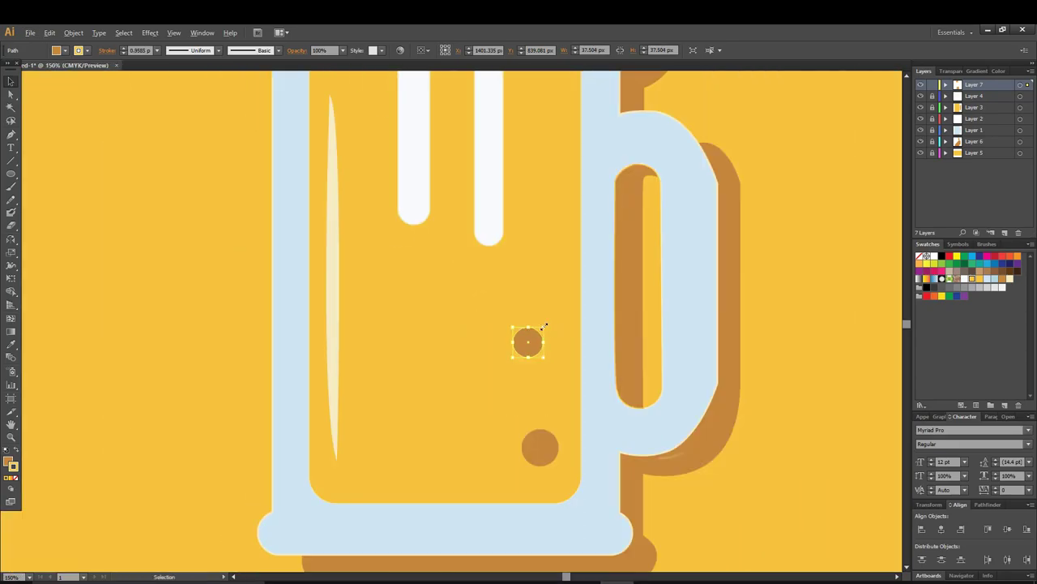
scroll(543, 326, "down", 2)
left_click(715, 428)
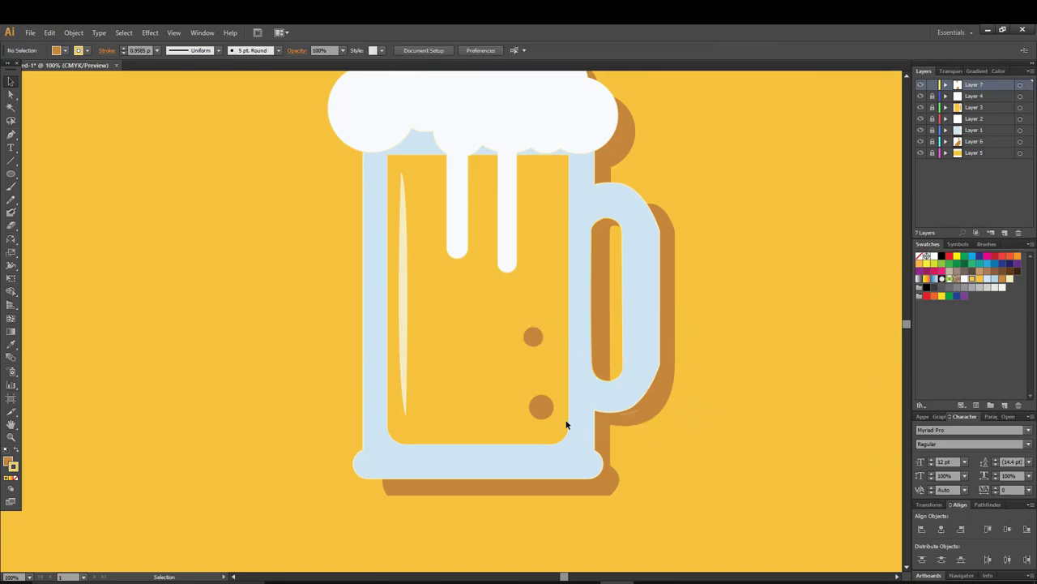
scroll(570, 382, "up", 1)
Draw four more bubbles: near the drips, near the top, on the left, by the highlight
left_click(10, 173)
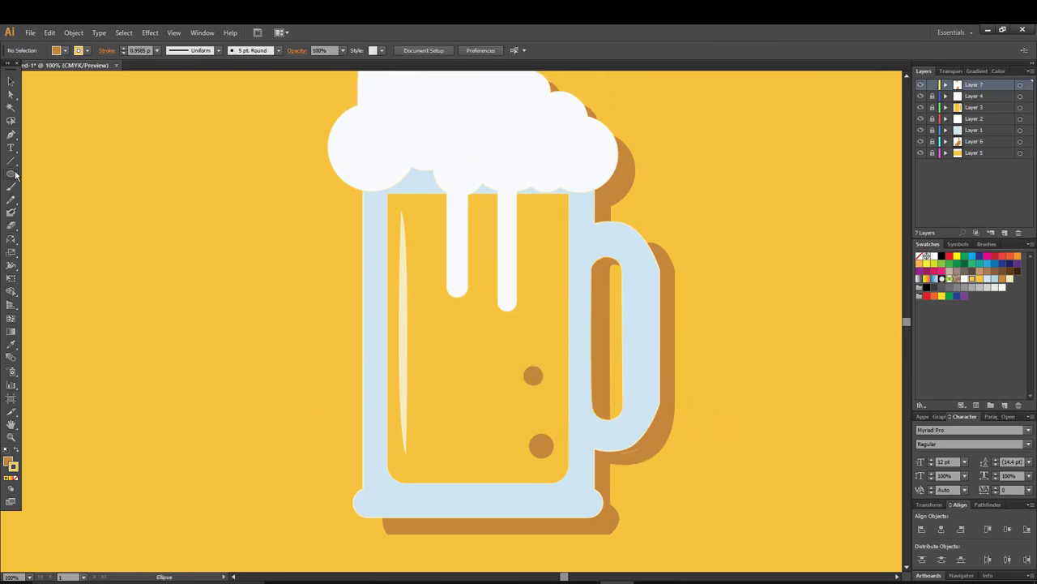
scroll(559, 258, "up", 1)
scroll(538, 250, "up", 1)
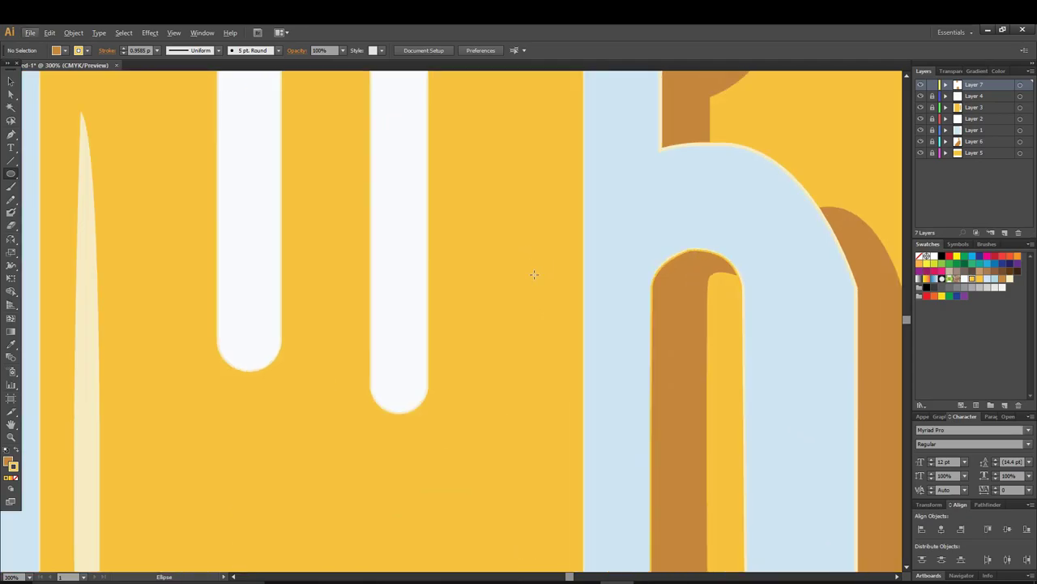
left_click_drag(531, 273, 538, 280)
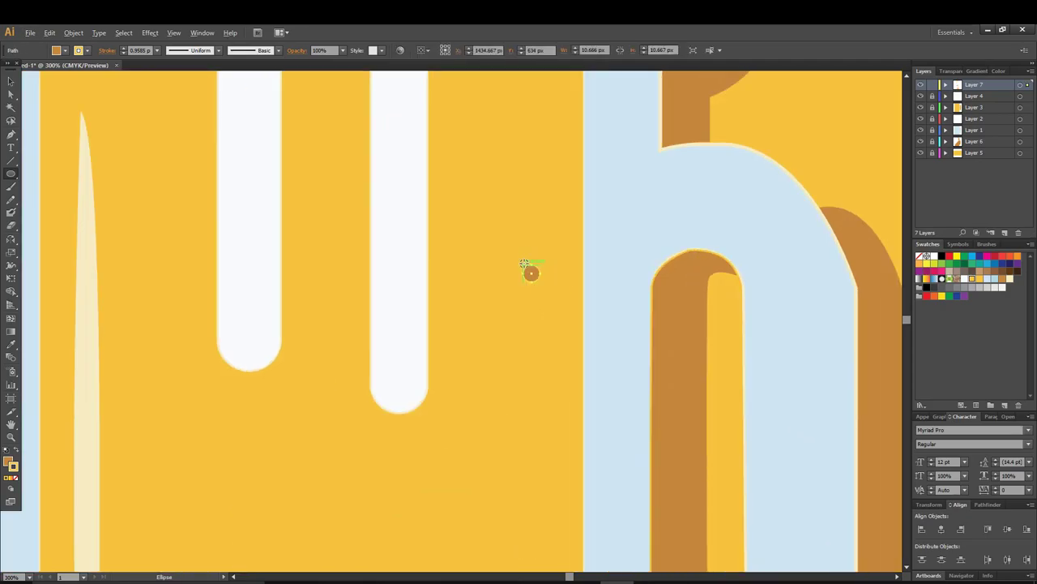
scroll(522, 253, "up", 1)
scroll(500, 169, "up", 1)
left_click_drag(479, 168, 469, 151)
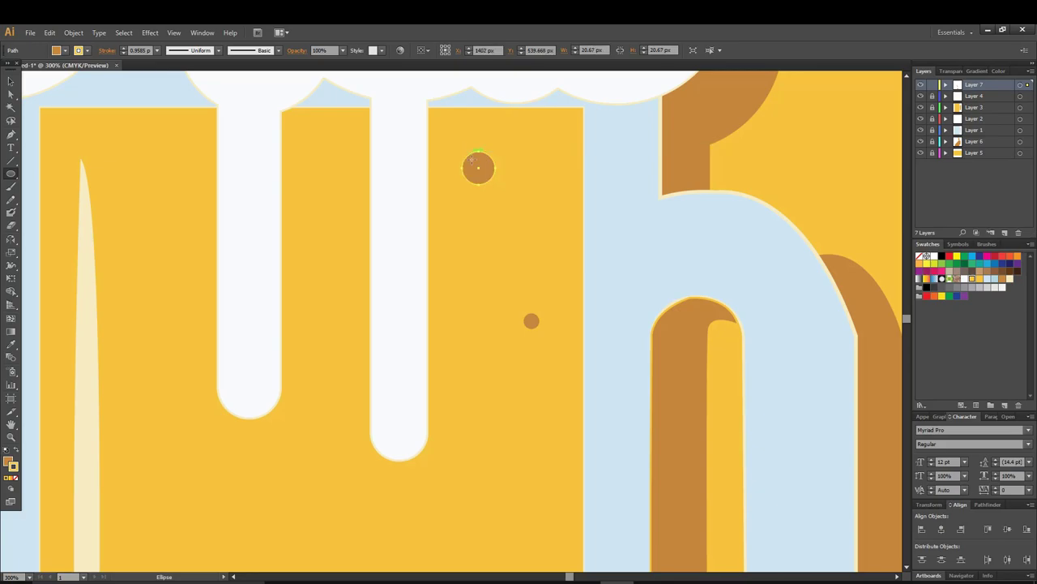
scroll(514, 157, "down", 1)
scroll(514, 162, "down", 2)
scroll(535, 210, "down", 1)
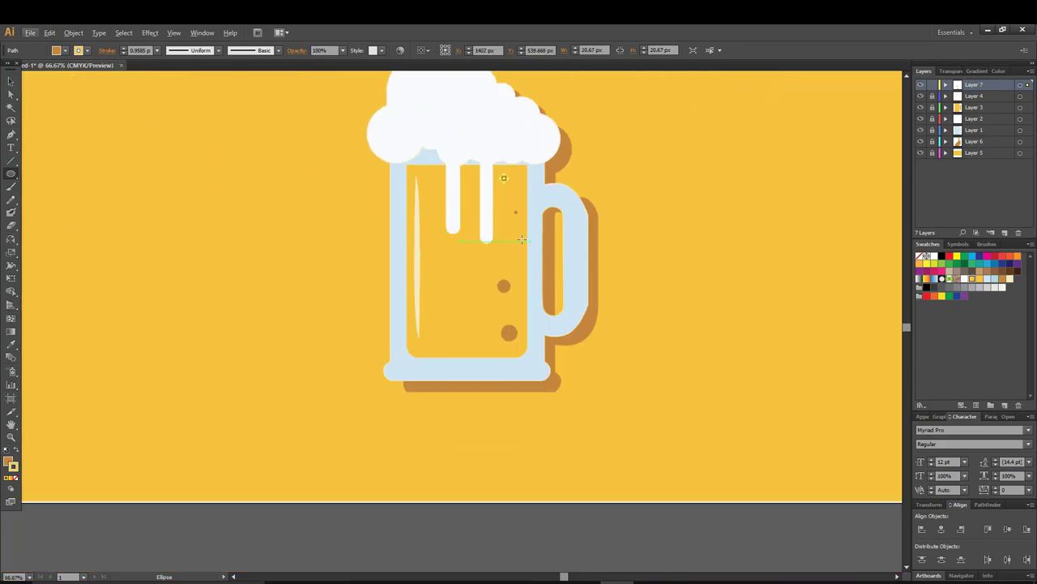
scroll(426, 197, "up", 2)
scroll(431, 201, "up", 1)
left_click_drag(430, 200, 425, 193)
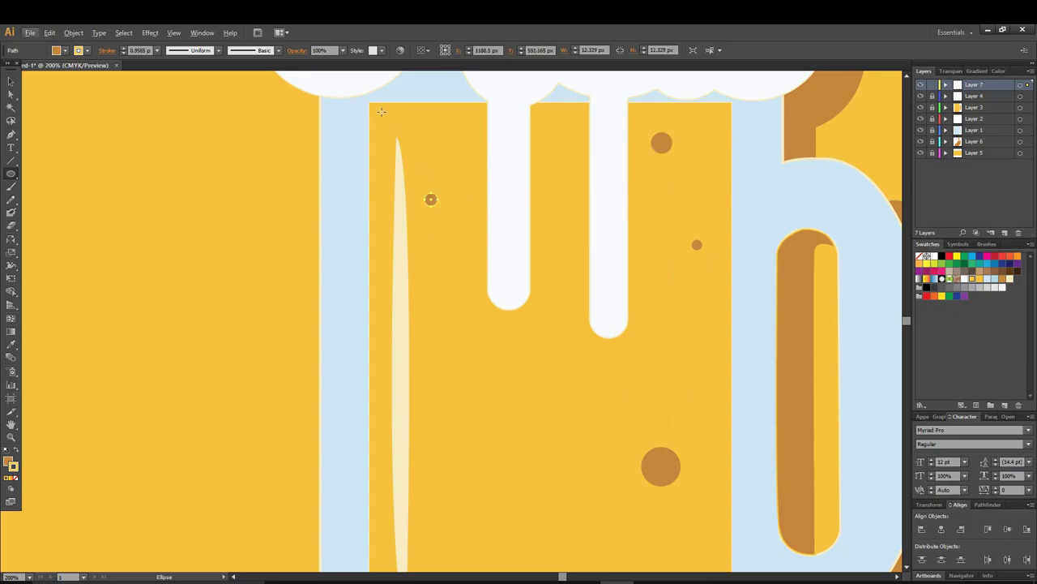
left_click_drag(402, 120, 400, 115)
scroll(400, 114, "down", 1)
Enlarge the small bubble left of the drips to about 22 px
key("v")
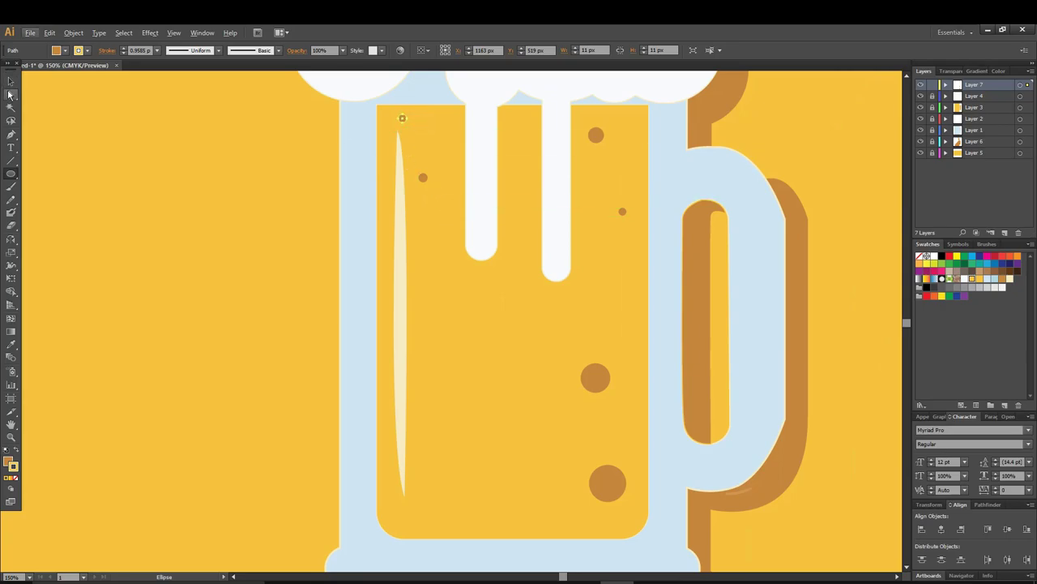
left_click(422, 178)
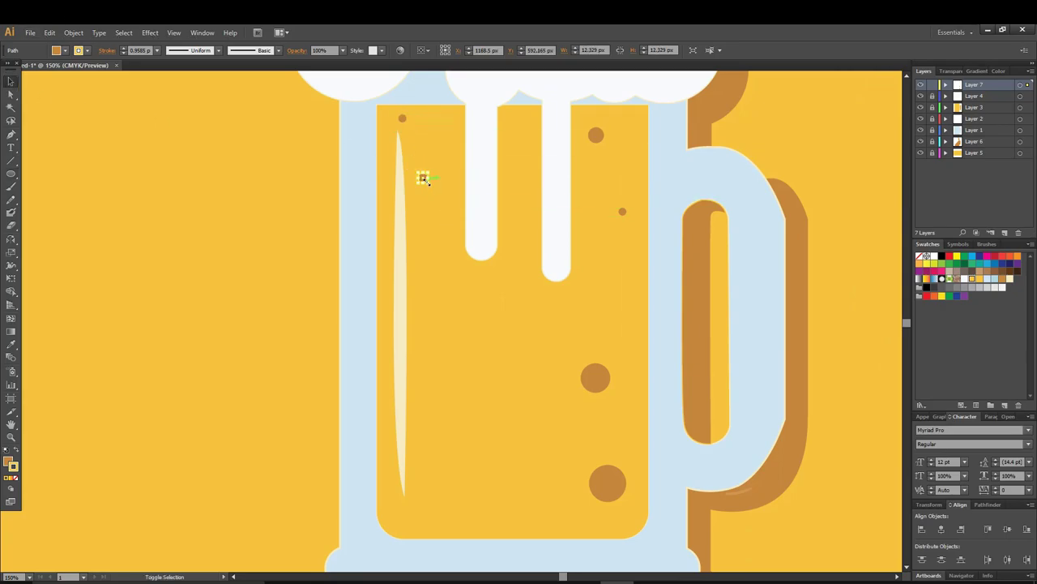
left_click_drag(428, 183, 432, 188)
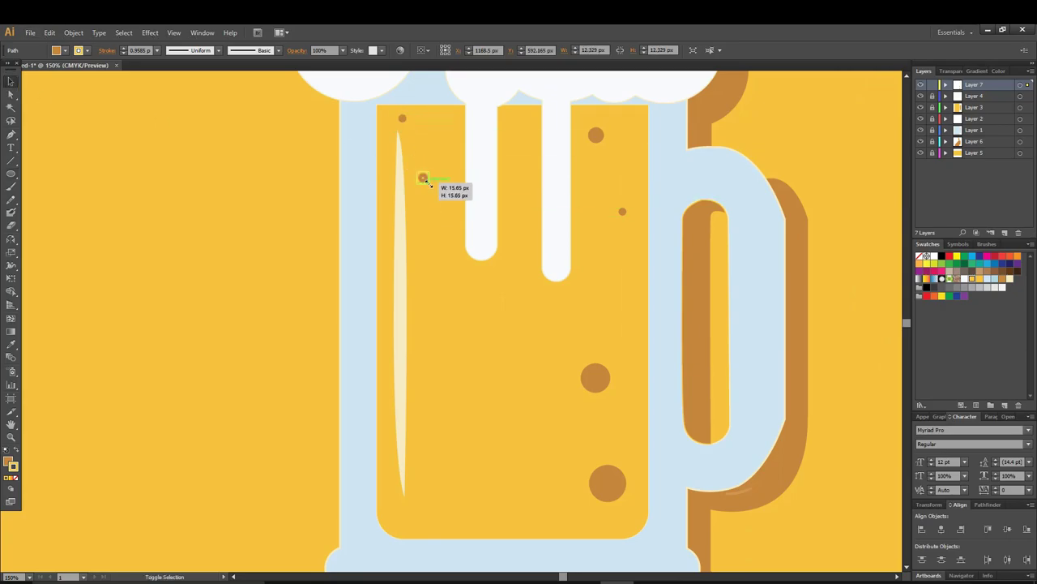
left_click(10, 134)
left_click_drag(560, 552, 560, 543)
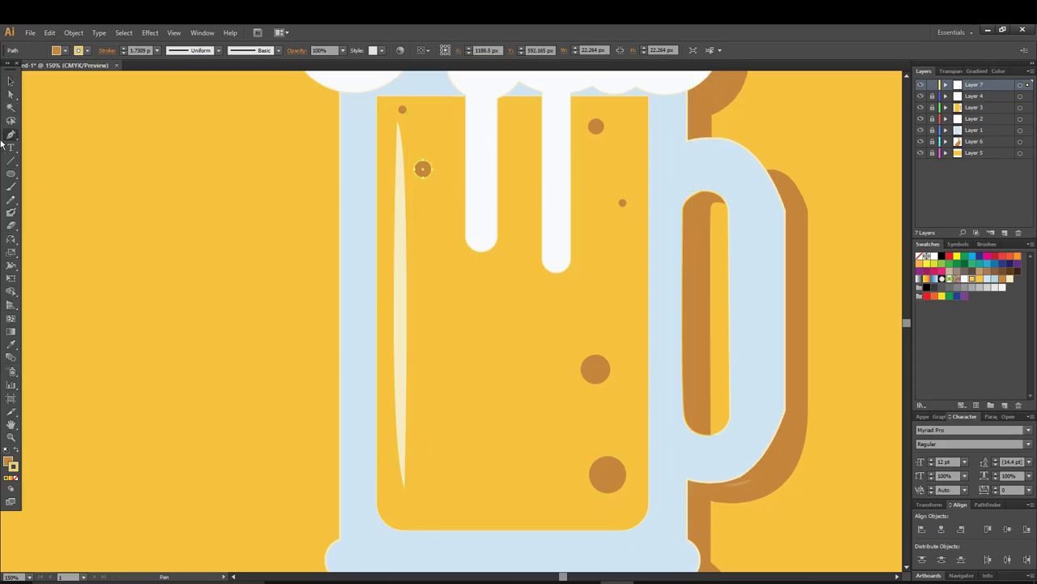
Add a bubble over the lower highlight, send it to back, and nudge it right
left_click(10, 173)
left_click_drag(416, 405, 401, 392)
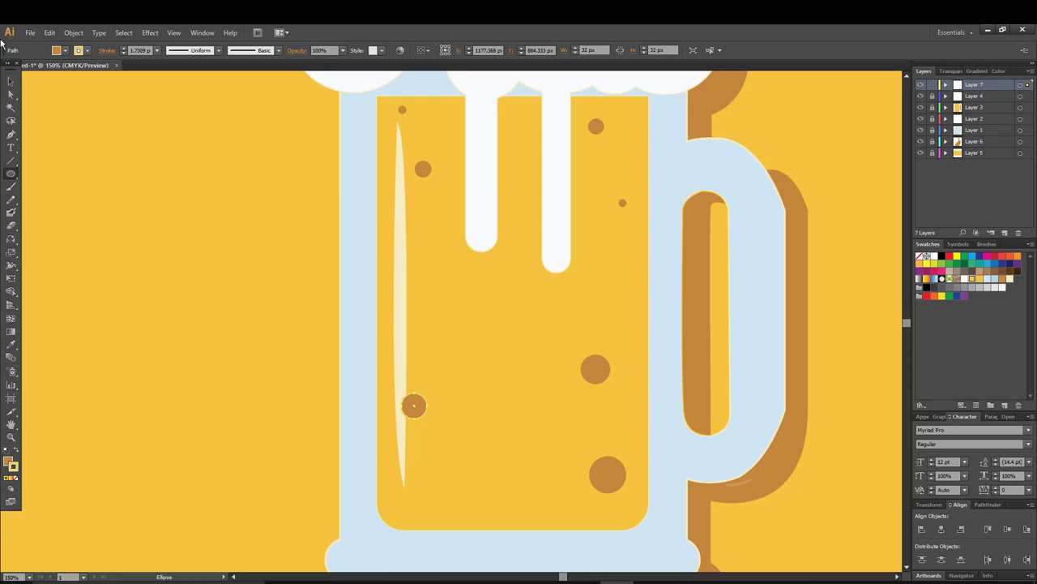
left_click(11, 81)
right_click(423, 403)
mouse_move(455, 379)
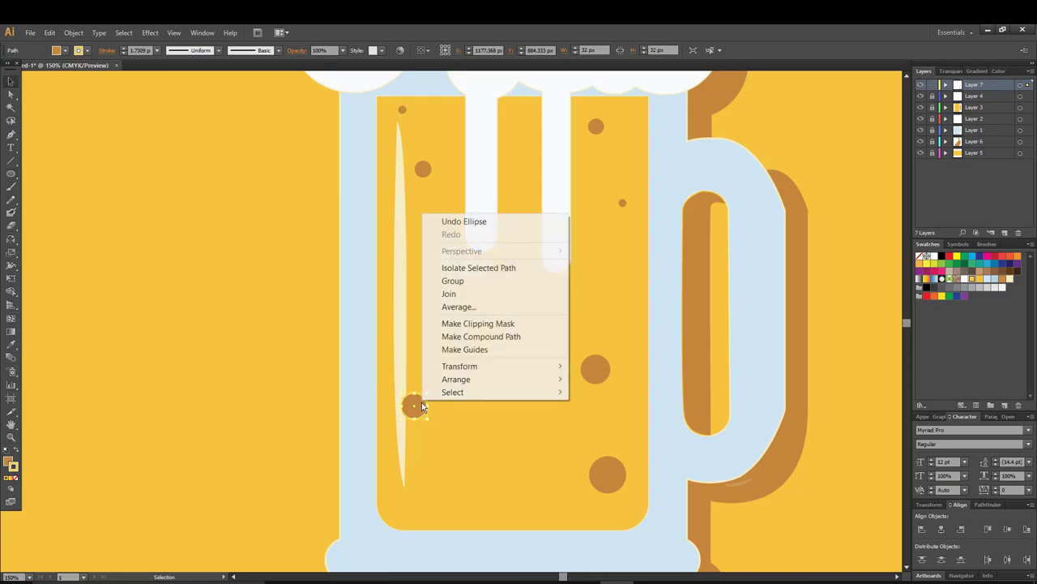
left_click(629, 418)
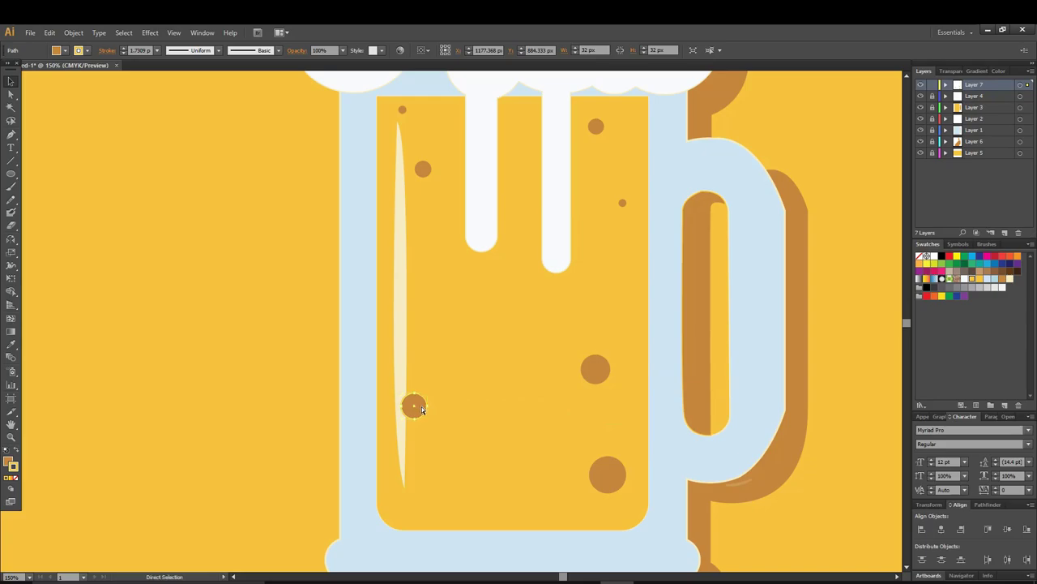
left_click_drag(418, 406, 424, 406)
left_click(457, 336)
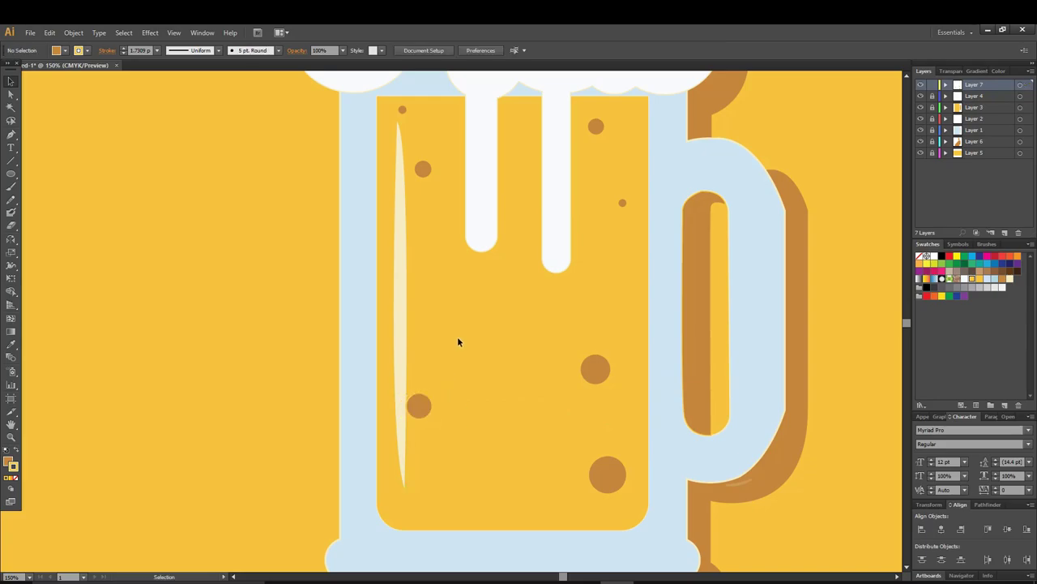
Add a tiny bubble near the beer's bottom and stretch it slightly
left_click(11, 174)
left_click_drag(463, 503, 447, 497)
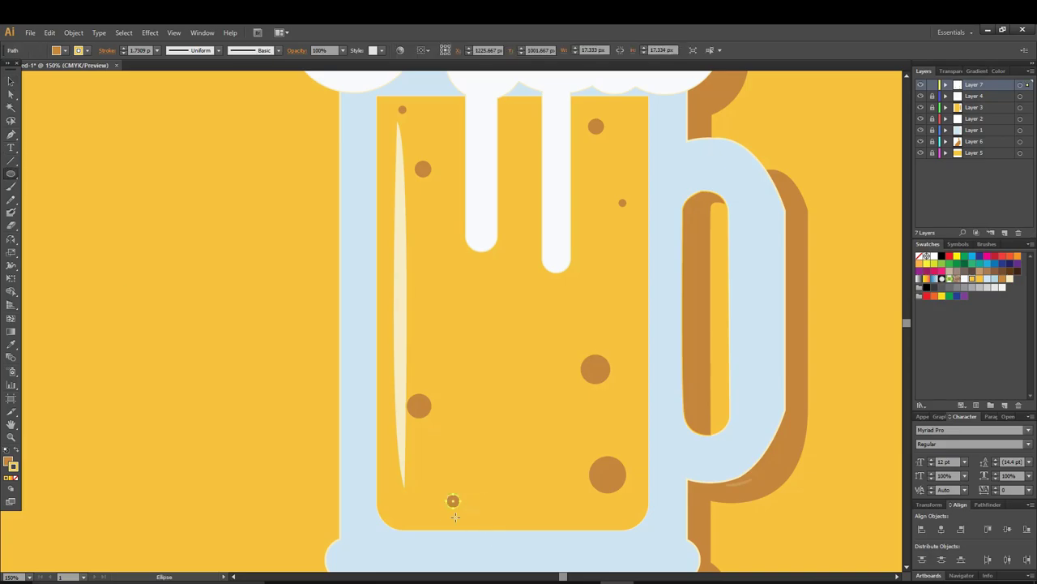
left_click(9, 79)
left_click_drag(461, 493, 458, 493)
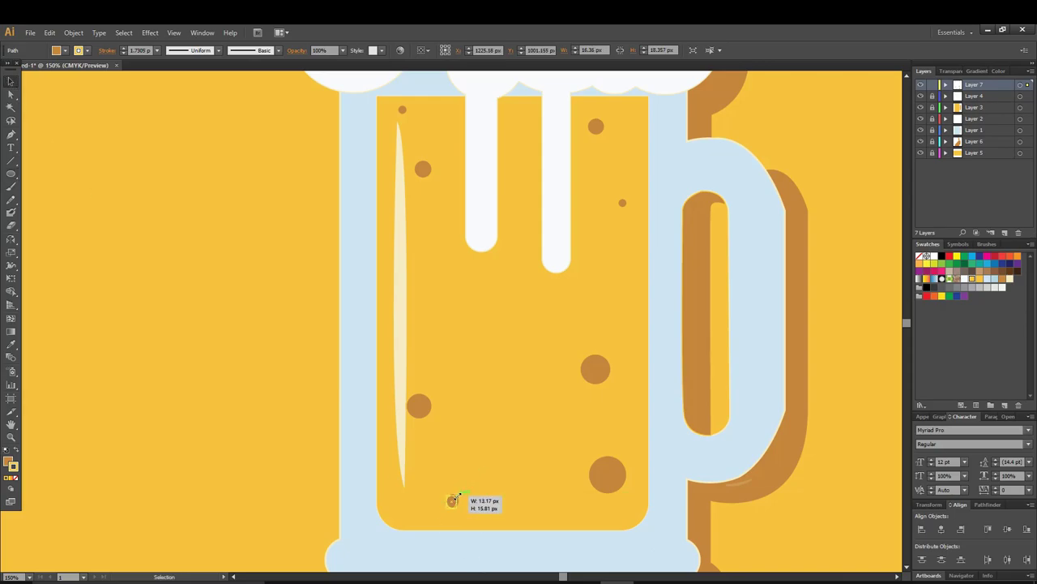
left_click(477, 449)
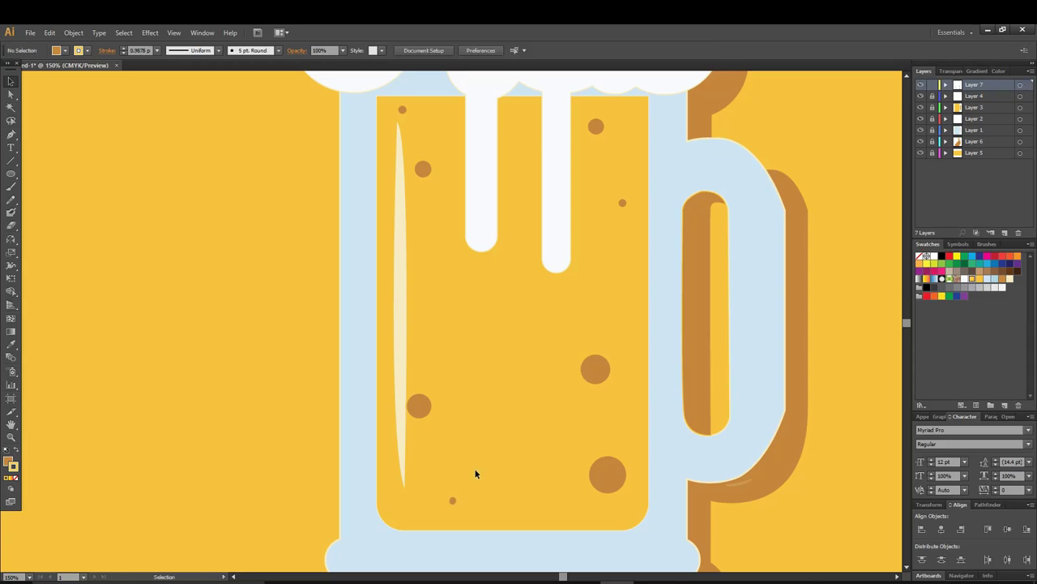
scroll(486, 486, "up", 1)
Draw a small circle below the right foam drip and fill it light cream
left_click(9, 173)
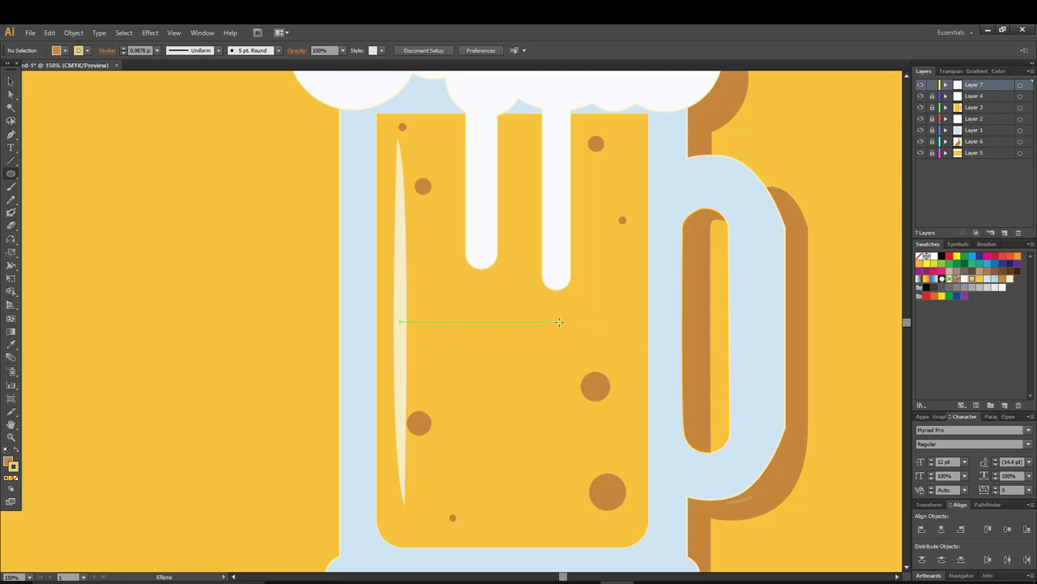
left_click_drag(559, 322, 552, 309)
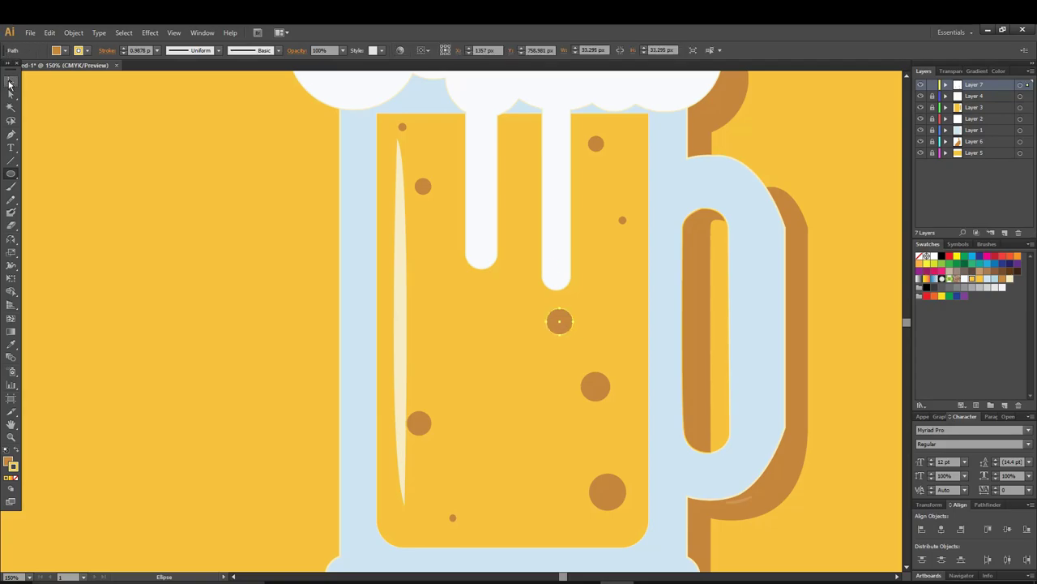
left_click(11, 81)
left_click_drag(563, 318, 560, 318)
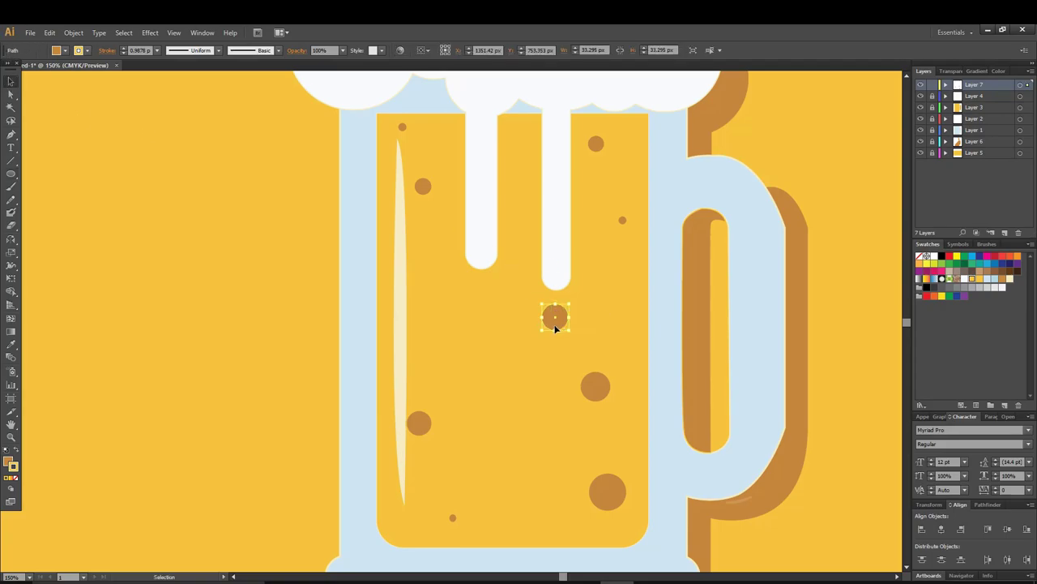
left_click(1009, 279)
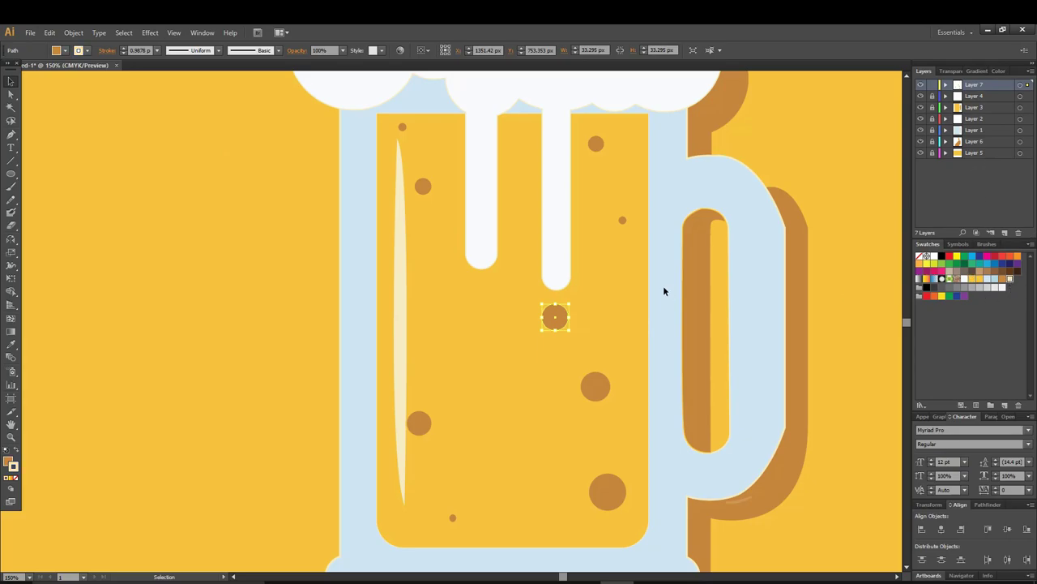
left_click(17, 451)
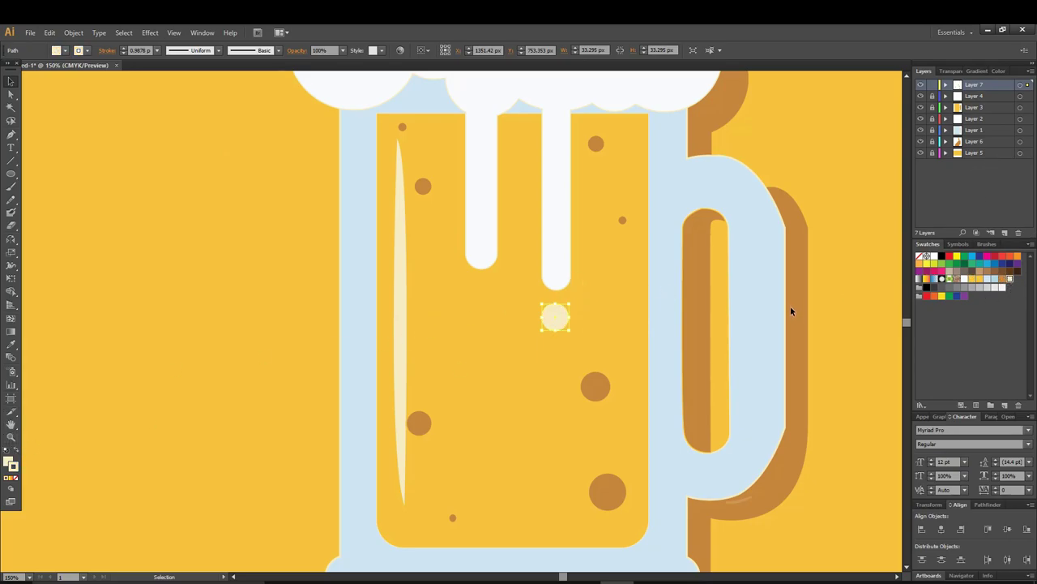
left_click(829, 244)
left_click(559, 319)
Eyedropper the drip's white onto the circle and nudge the drop slightly upward
key("i")
left_click(563, 238)
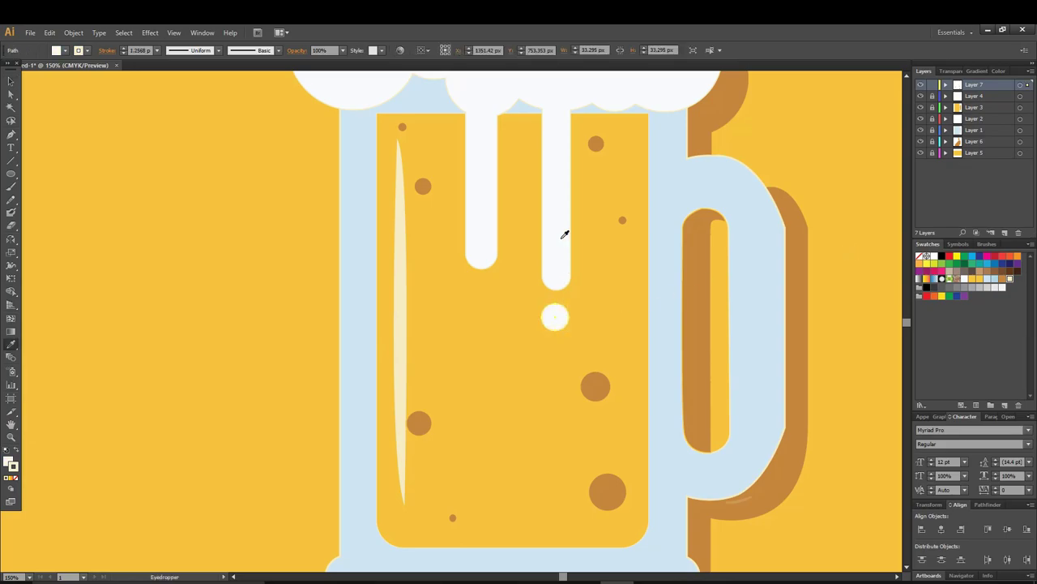
left_click(10, 79)
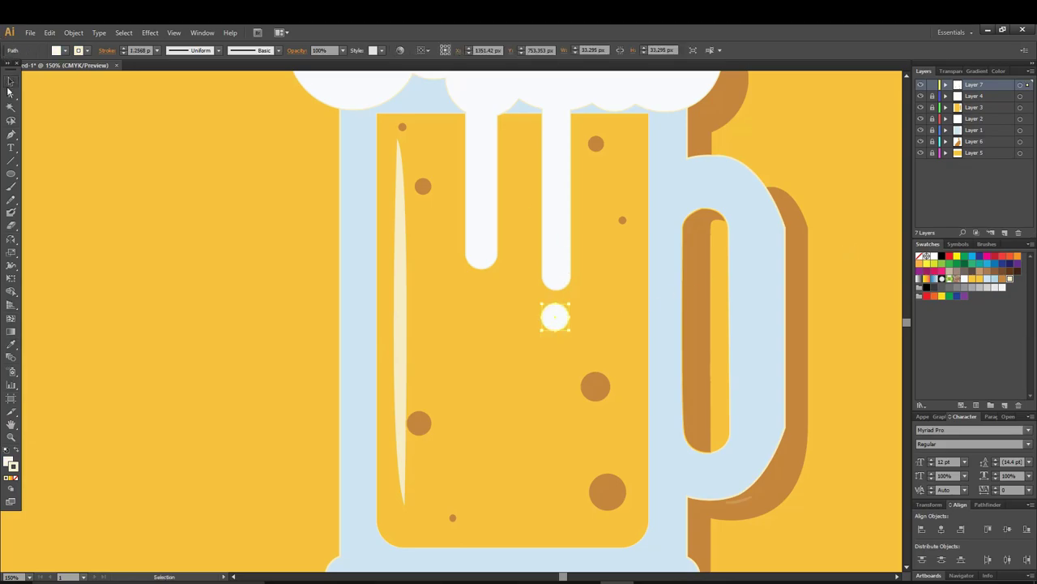
double_click(563, 316)
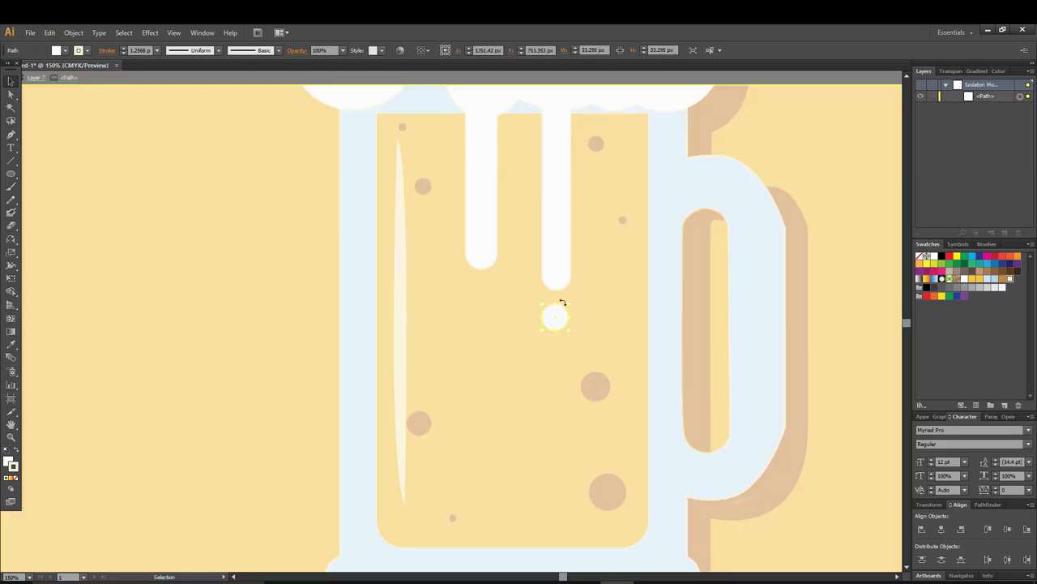
key("Escape")
left_click_drag(562, 316, 563, 318)
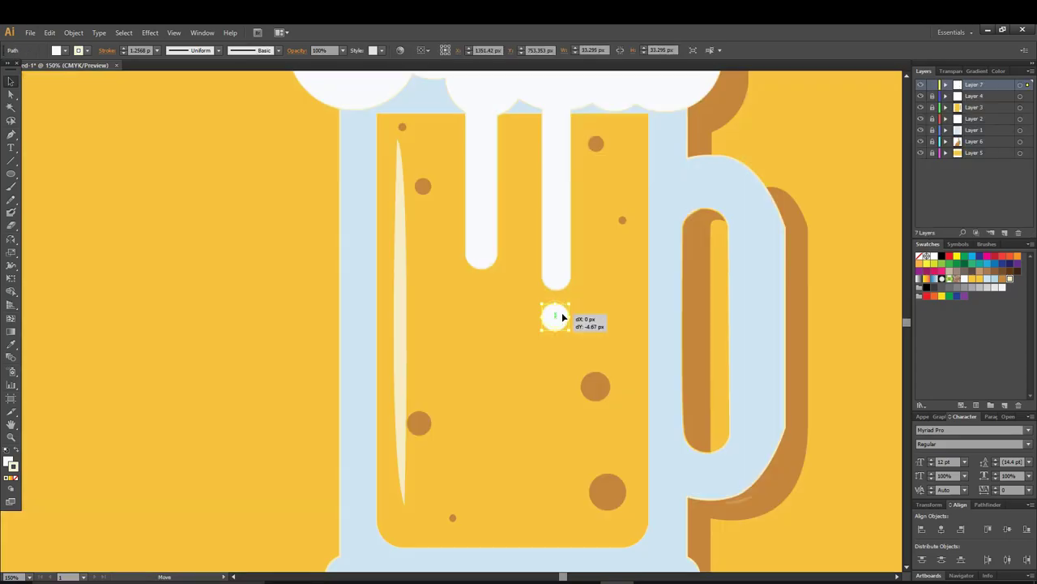
left_click(600, 302)
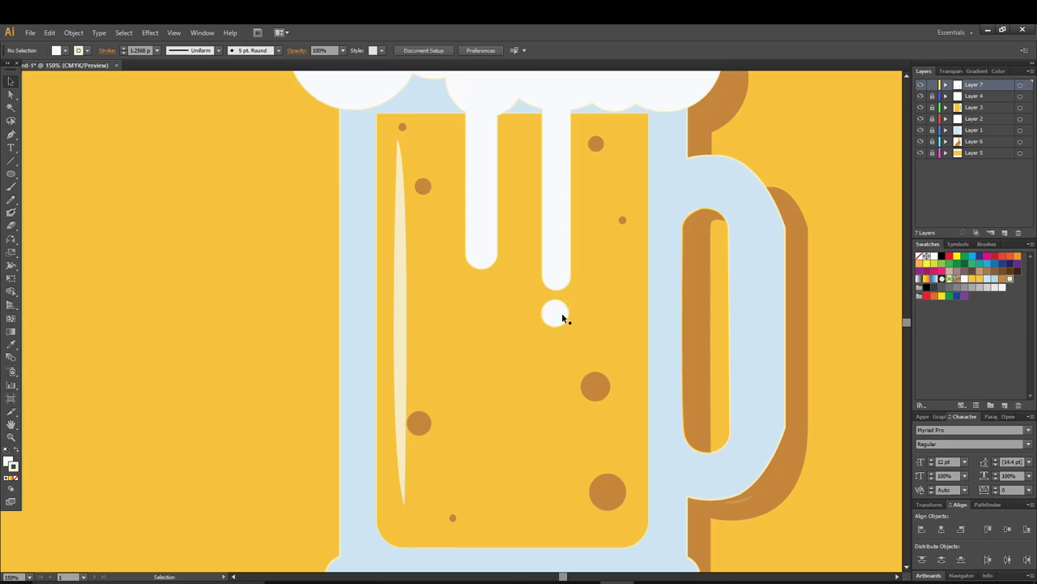
Add a brown bubble behind the white drop and bring the drop to the front
key("l")
left_click_drag(547, 335, 531, 318)
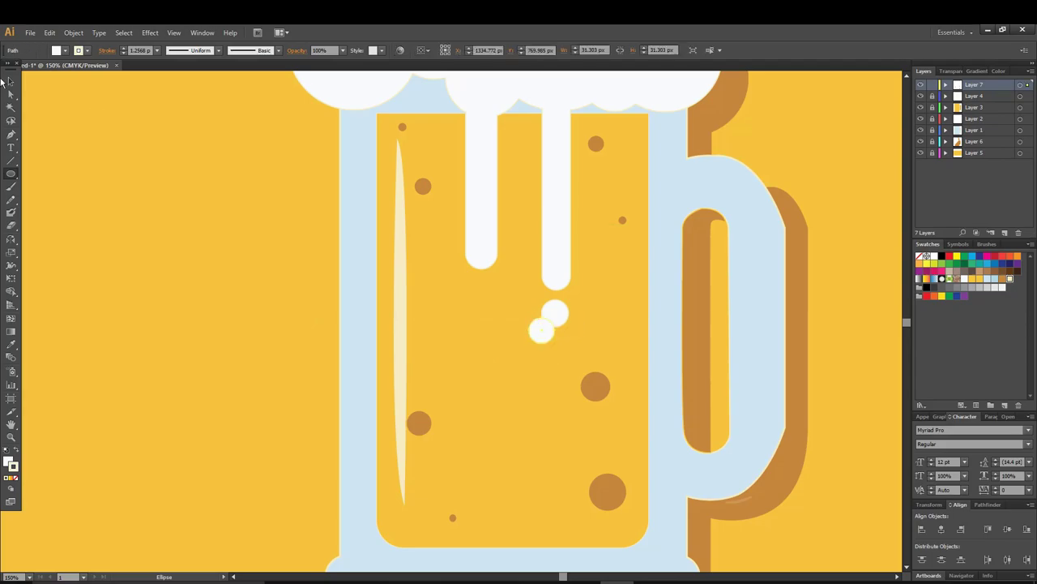
left_click(11, 81)
left_click_drag(547, 328, 549, 320)
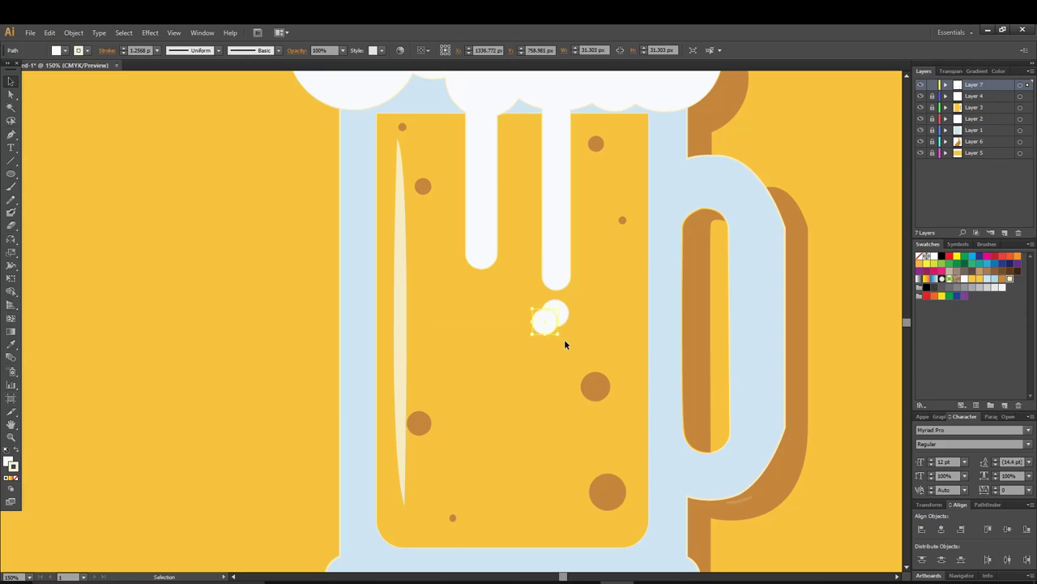
key("i")
left_click(593, 381)
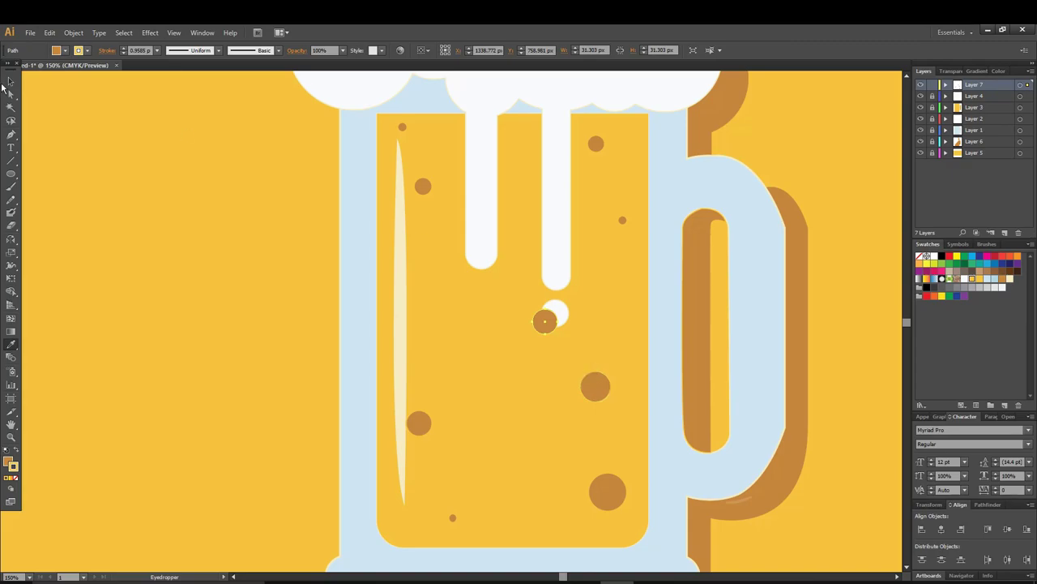
left_click(12, 83)
left_click(355, 260)
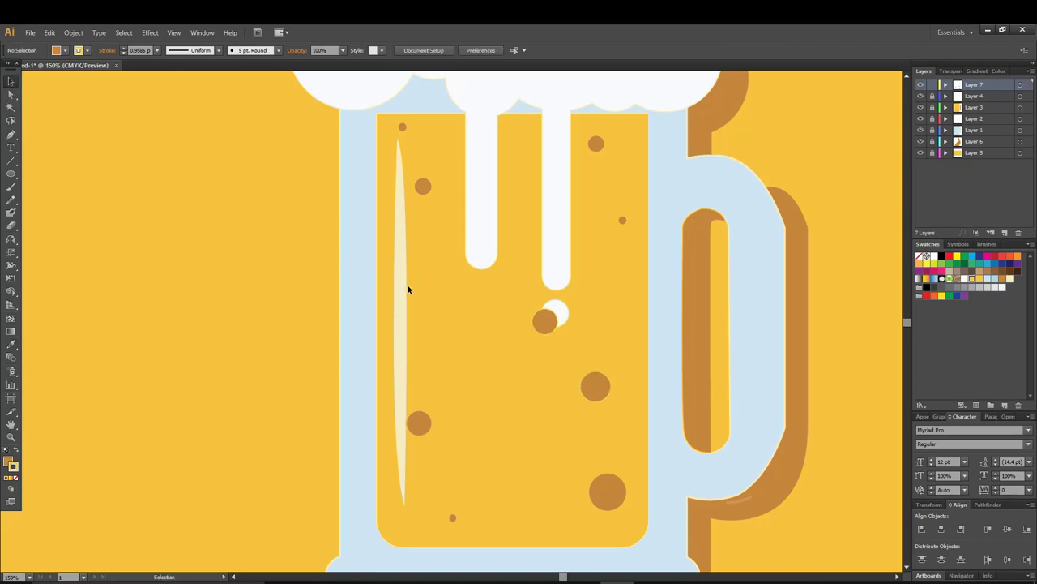
right_click(567, 309)
mouse_move(601, 475)
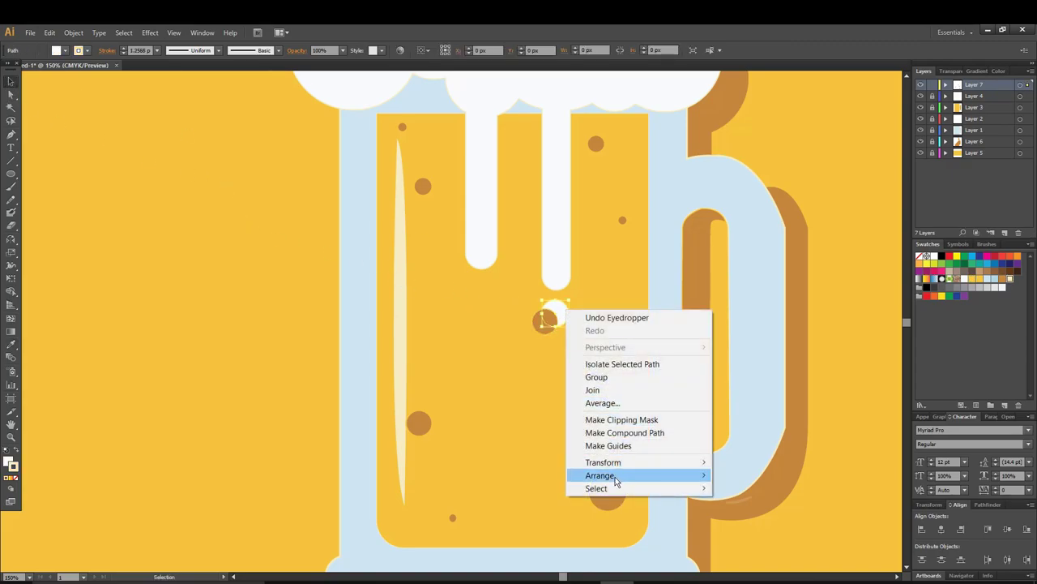
left_click(814, 478)
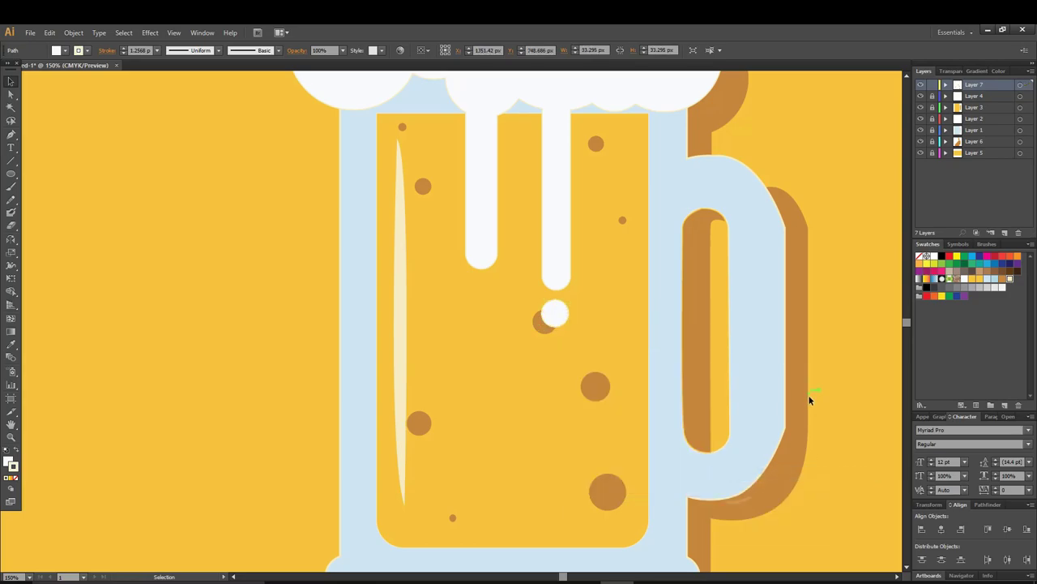
left_click(794, 391)
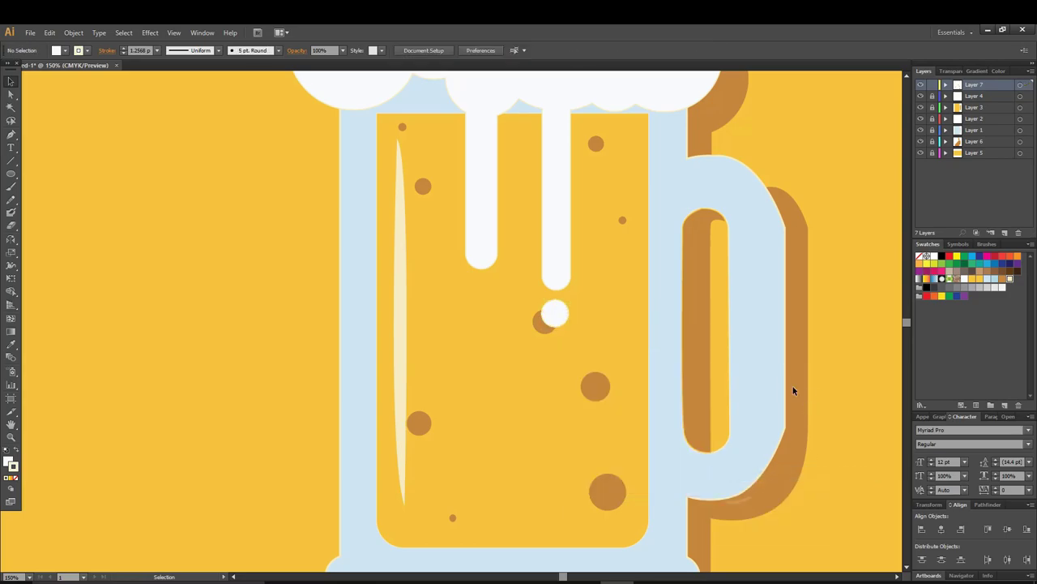
Draw a small bubble near the left drip, eyedropping the brown bubble colour
left_click(11, 174)
left_click_drag(447, 281, 438, 275)
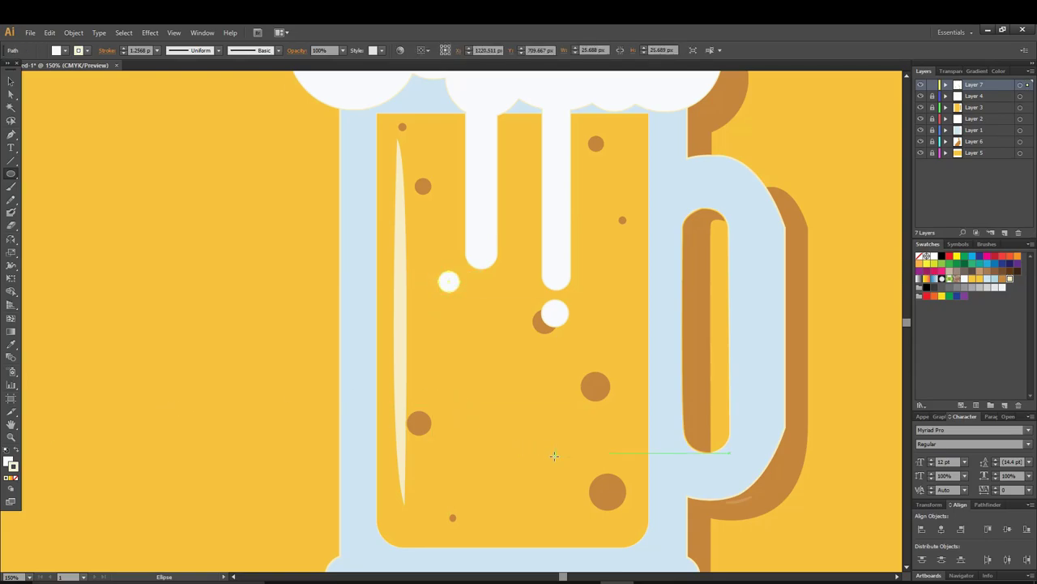
key("i")
left_click(597, 387)
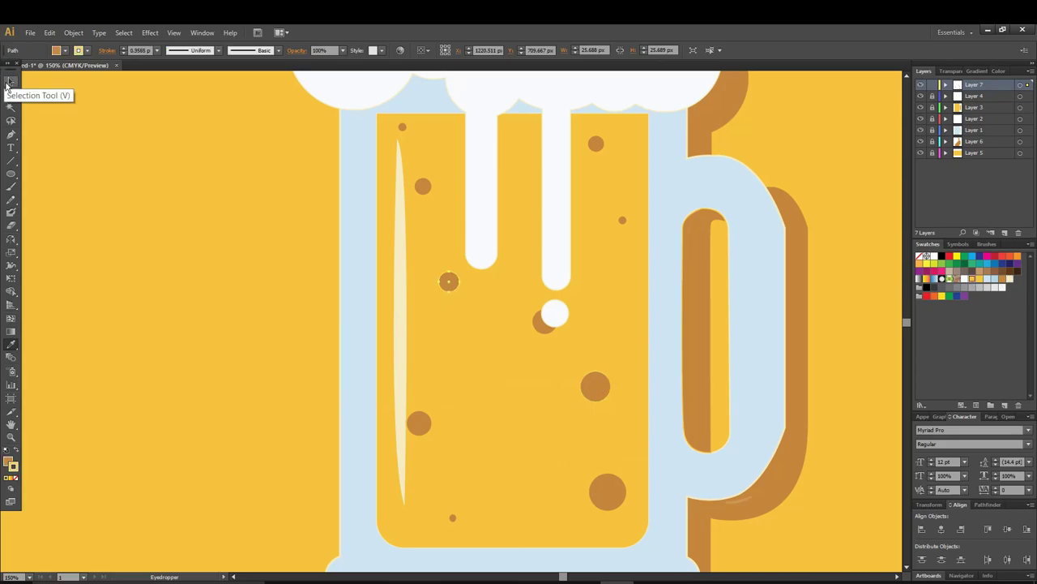
left_click(11, 81)
left_click(190, 168)
Zoom in on the bottom of the mug
scroll(451, 324, "down", 1)
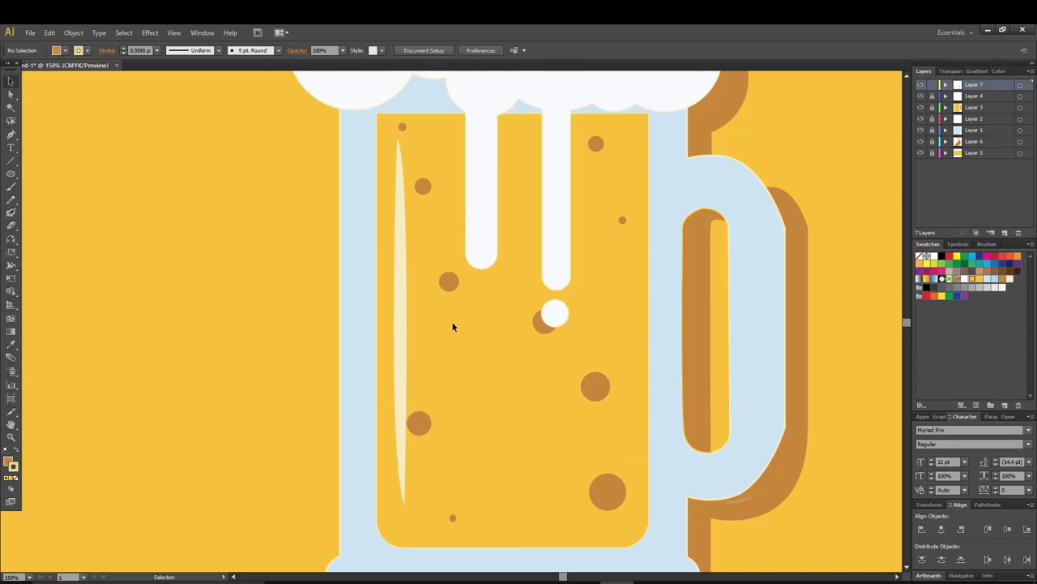
scroll(674, 440, "down", 1)
scroll(671, 439, "down", 1)
scroll(685, 434, "up", 1)
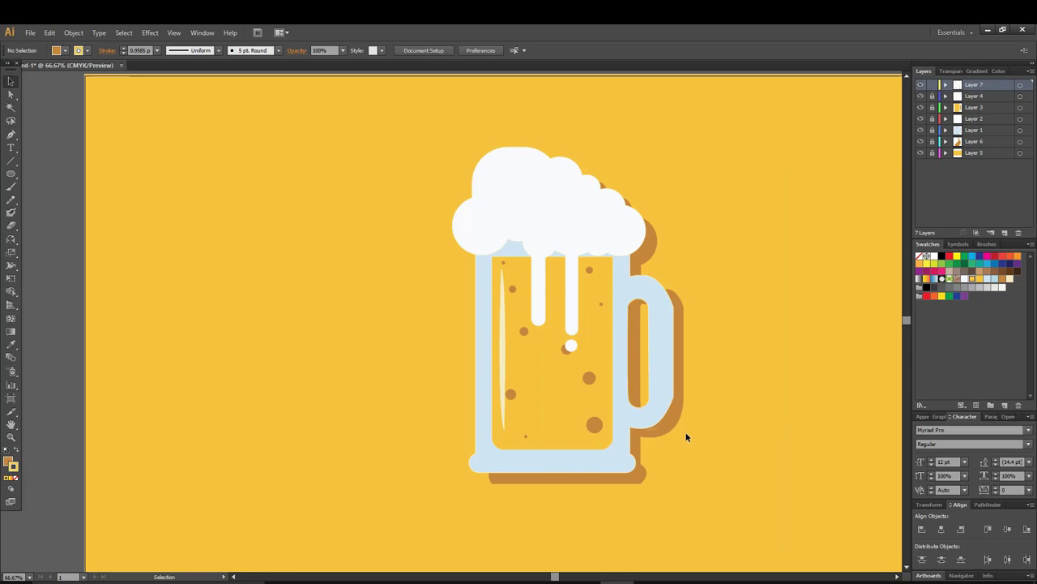
scroll(683, 432, "down", 1)
scroll(683, 434, "up", 1)
key("alt")
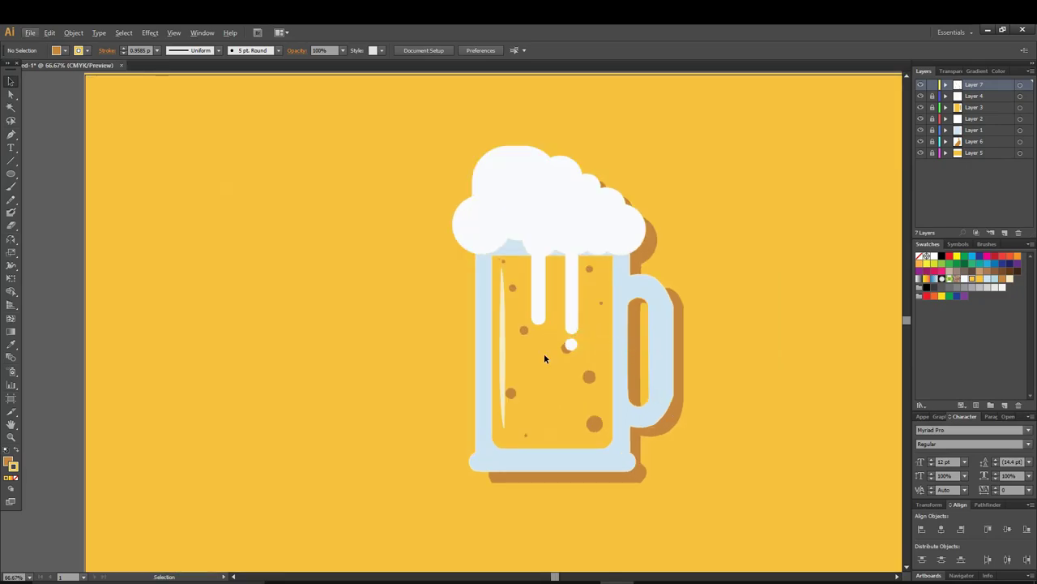
key("alt")
scroll(478, 492, "up", 2)
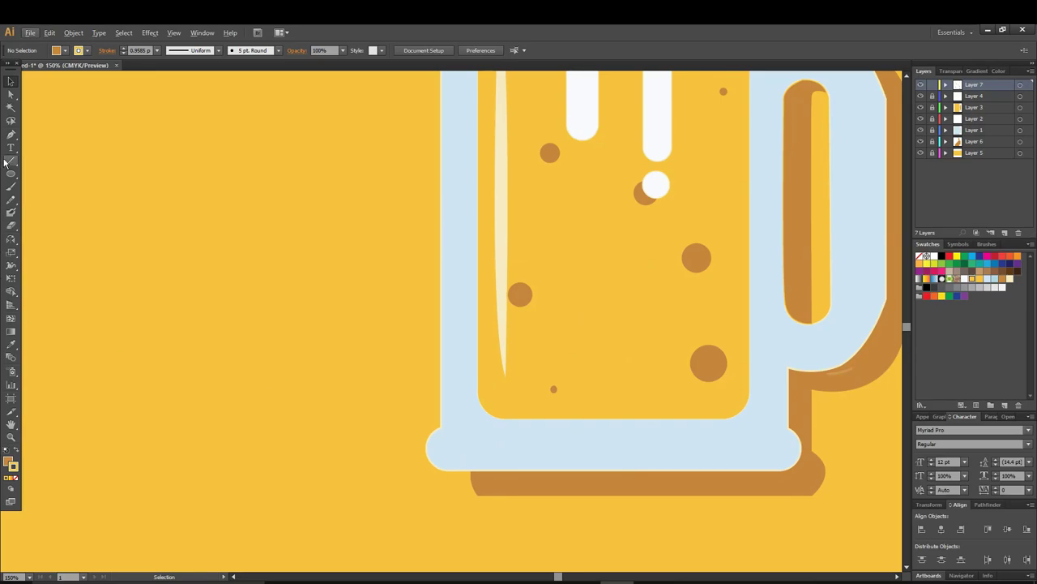
Draw a thin rounded-rectangle bar along the mug's base and fill it light blue
left_click_drag(10, 173, 62, 188)
left_click(63, 187)
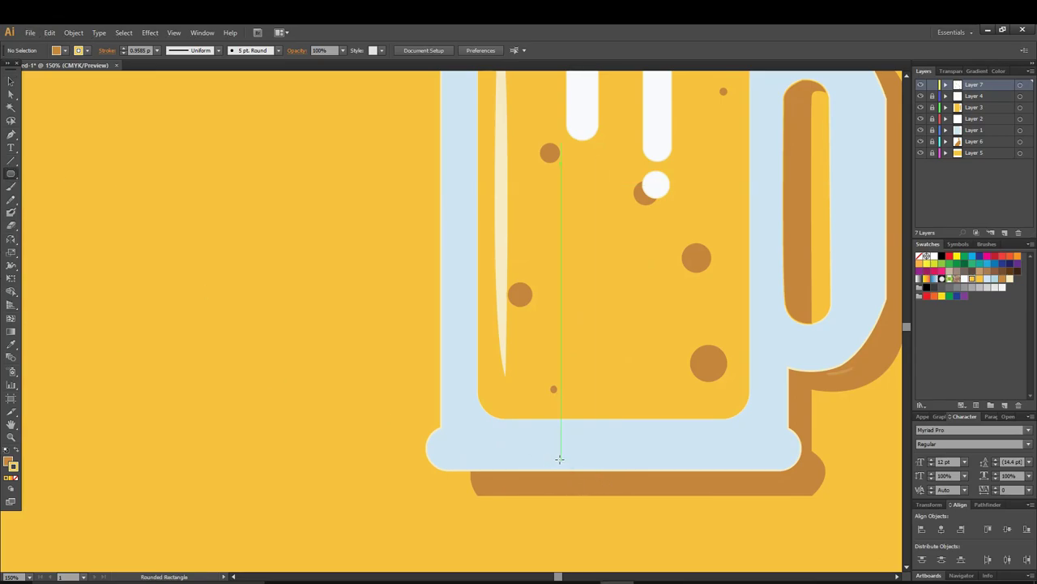
left_click_drag(487, 460, 739, 465)
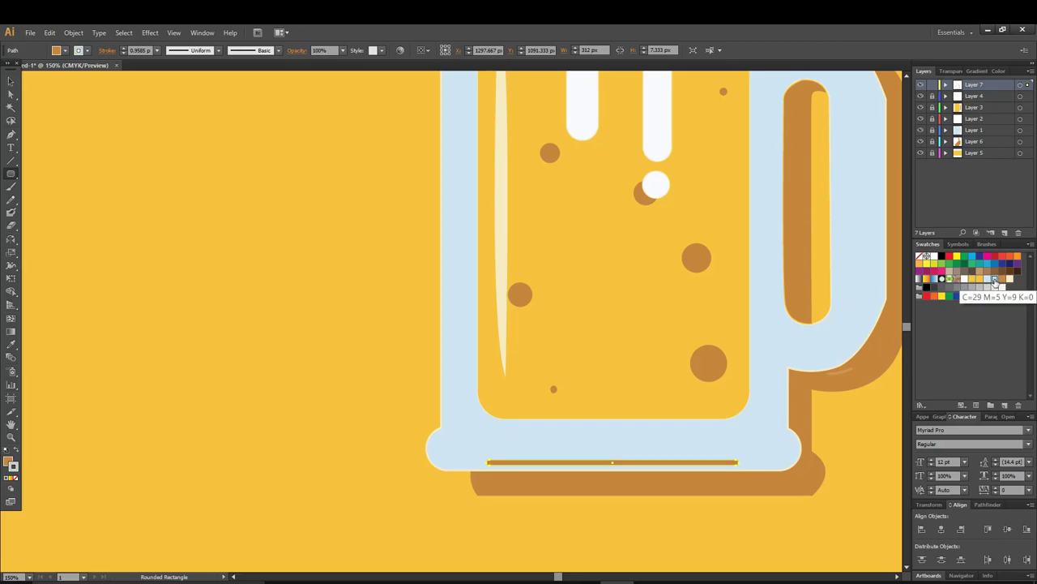
left_click(995, 280)
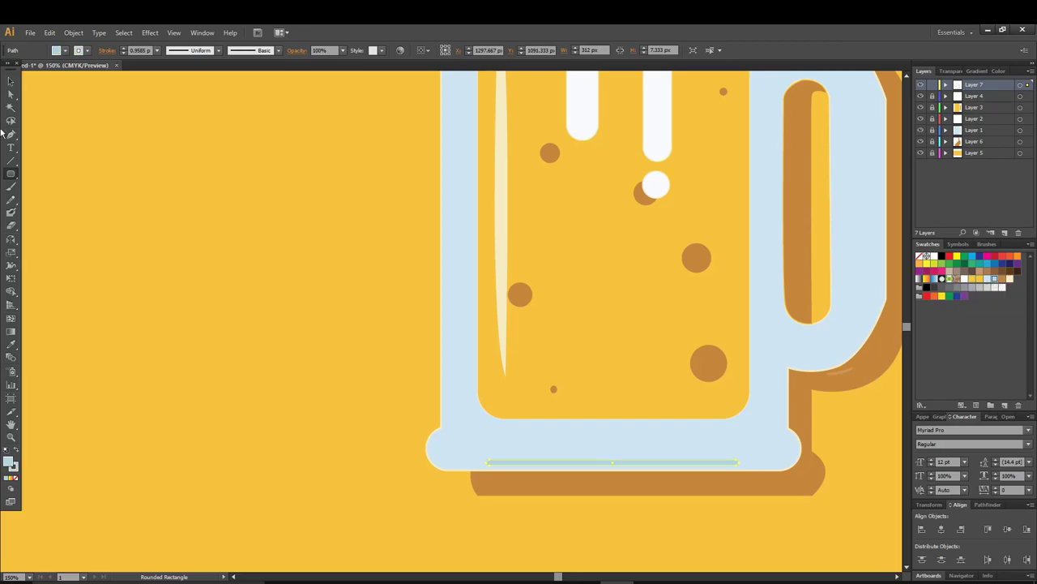
left_click(10, 81)
left_click(198, 178)
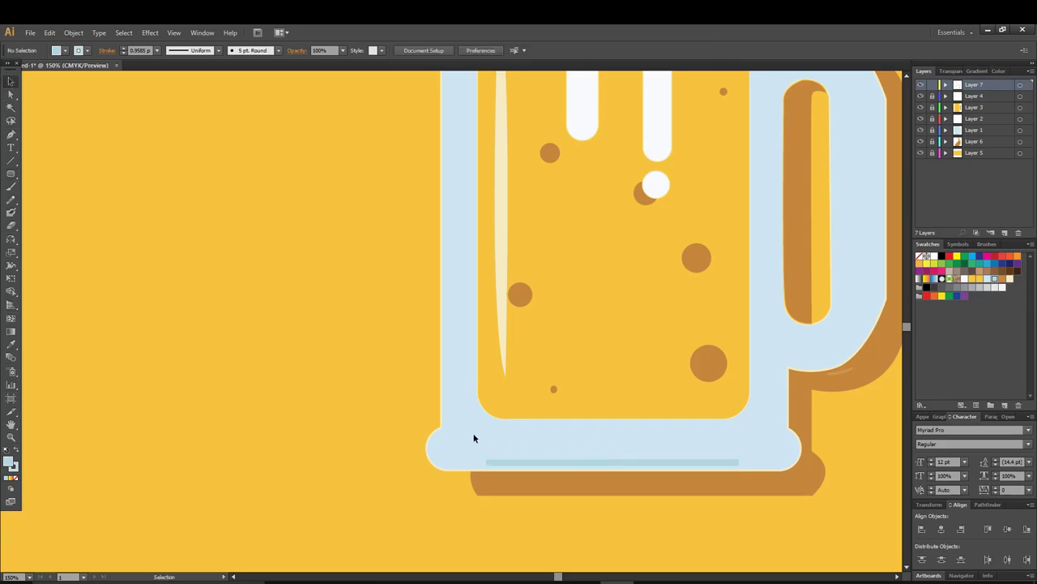
scroll(475, 434, "up", 1)
scroll(477, 430, "up", 1)
Draw a tall thin rounded strip inside the glass's right wall with a pale fill
left_click(10, 174)
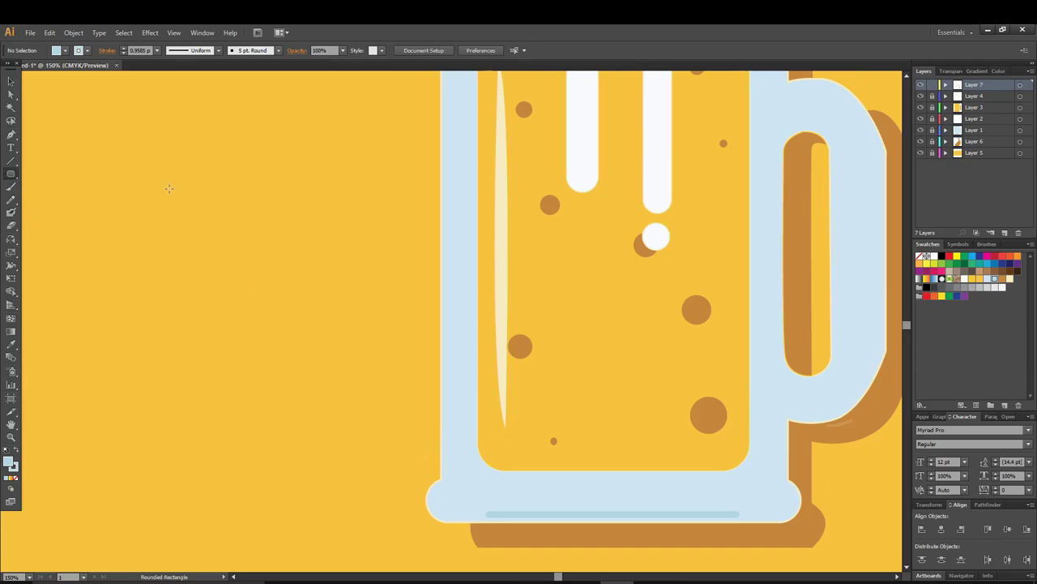
scroll(754, 160, "up", 1)
left_click_drag(755, 152, 765, 300)
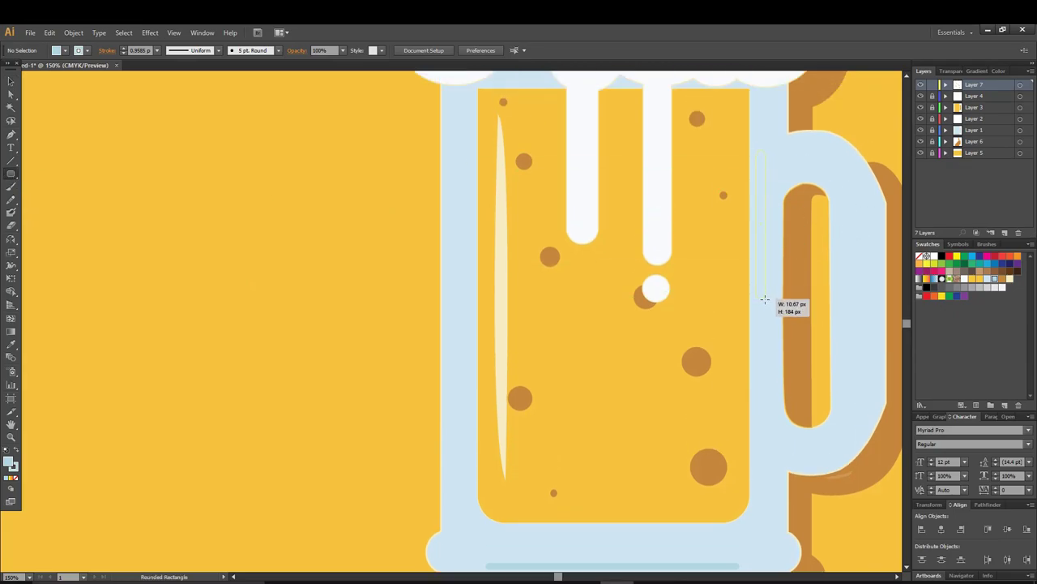
left_click_drag(764, 300, 762, 305)
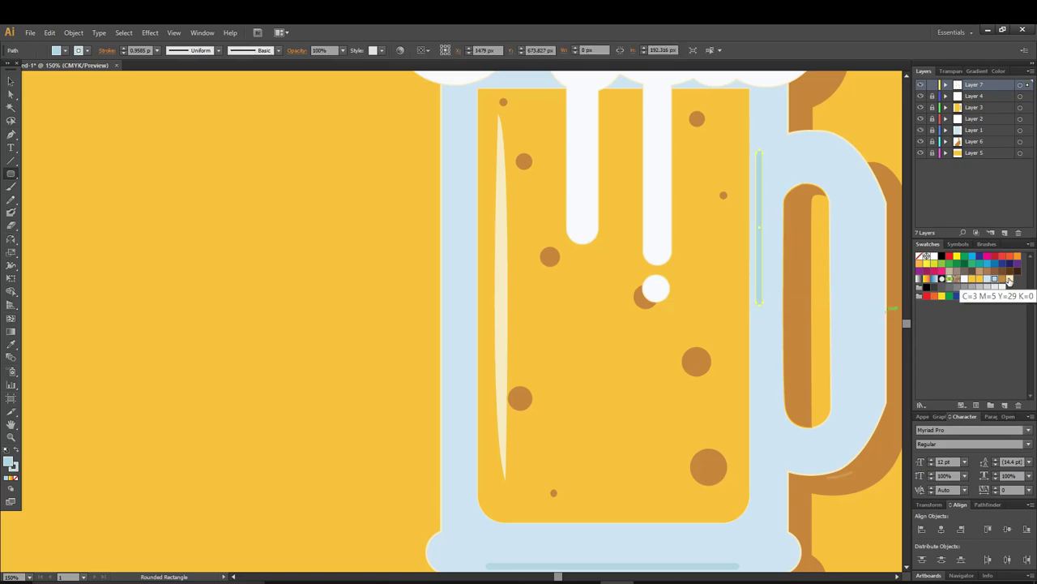
left_click(987, 279)
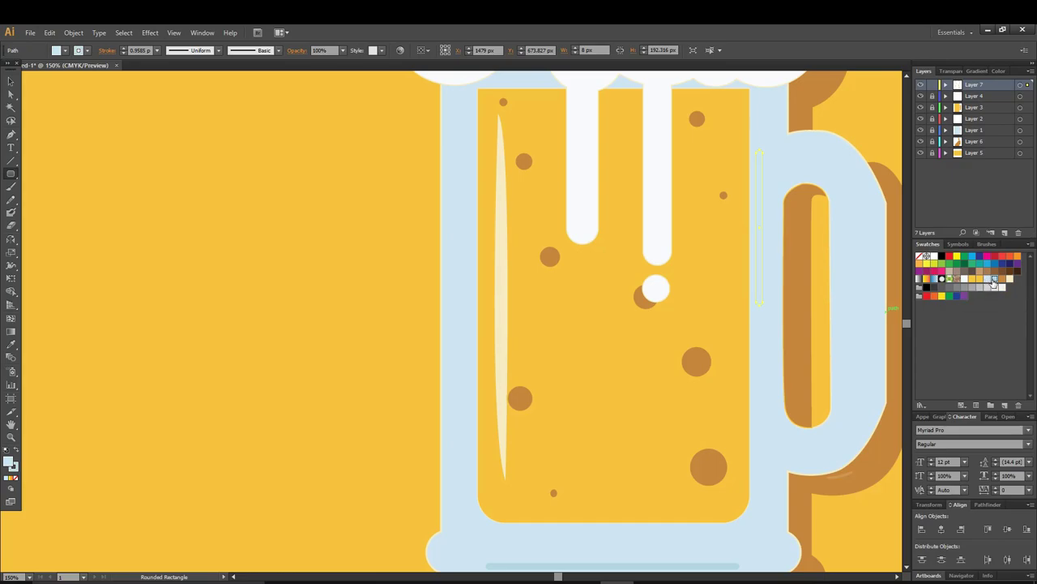
left_click(11, 80)
left_click(201, 156)
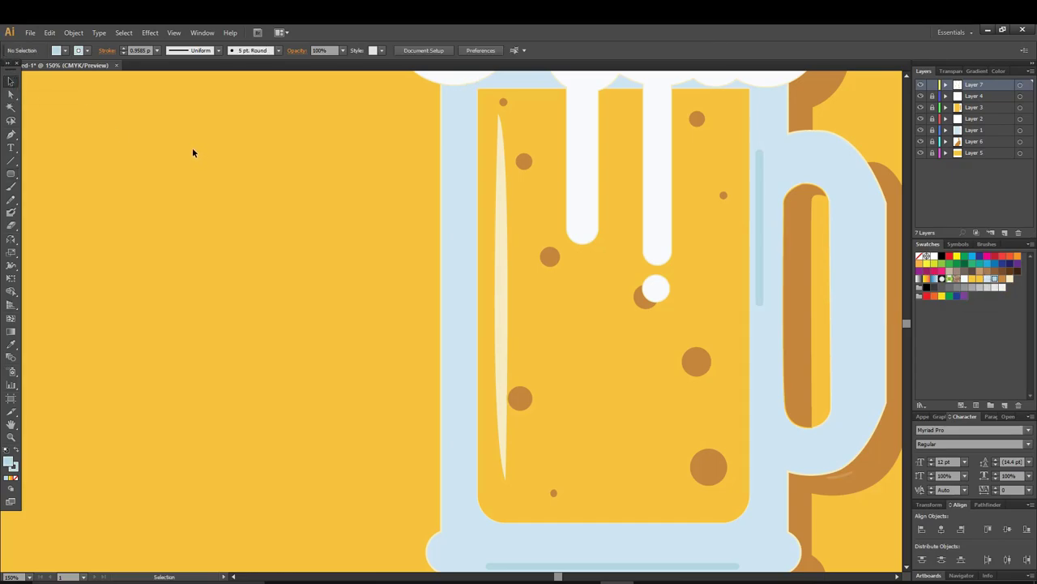
Add a second thin strip below the first and line it up underneath
left_click(12, 178)
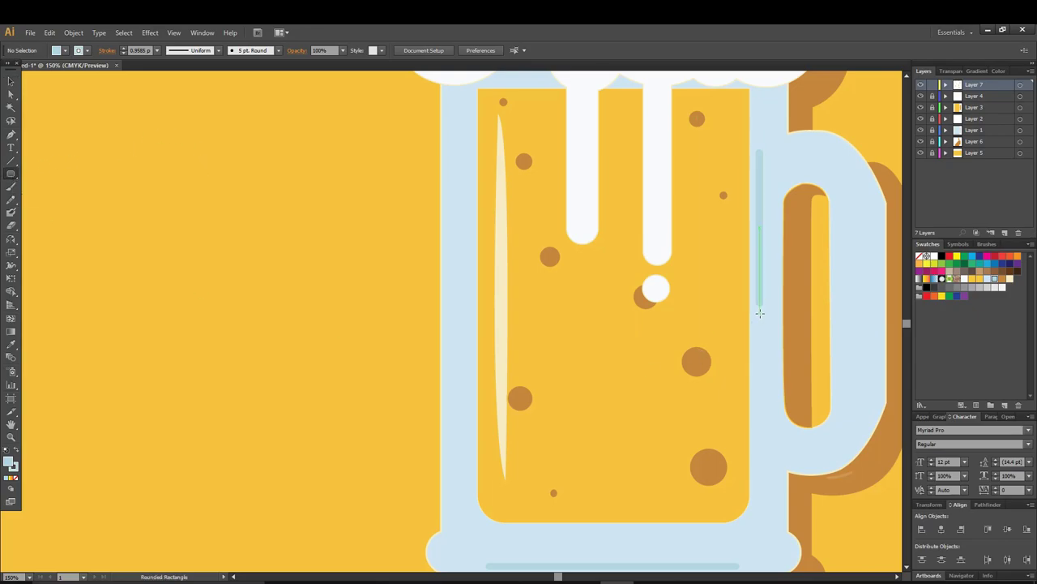
left_click_drag(760, 313, 753, 403)
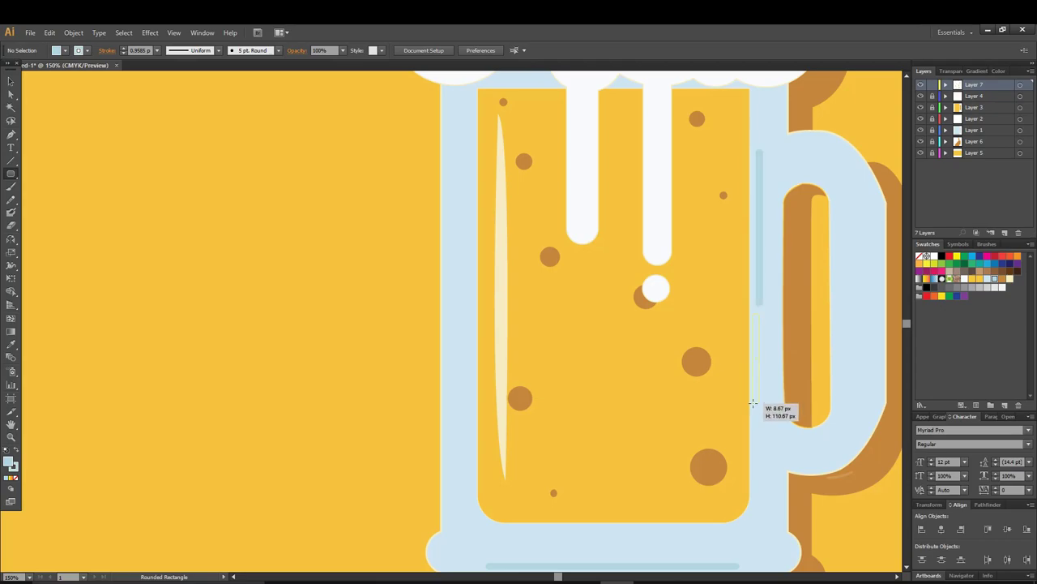
left_click(11, 81)
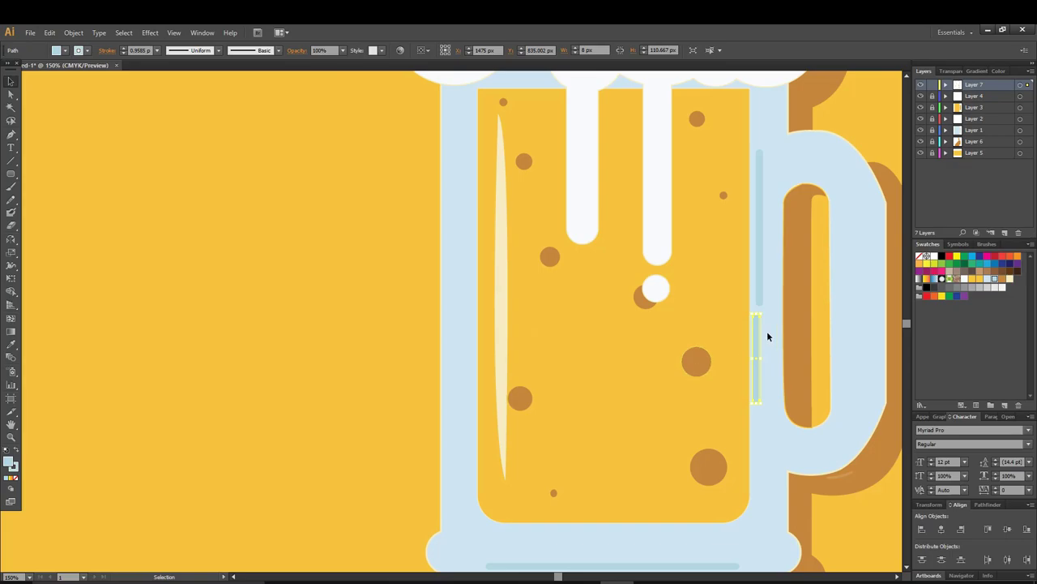
left_click_drag(754, 343, 758, 343)
left_click(825, 519)
Select the lower piece of the inner-edge highlight line and turn it light cream
scroll(720, 336, "down", 1)
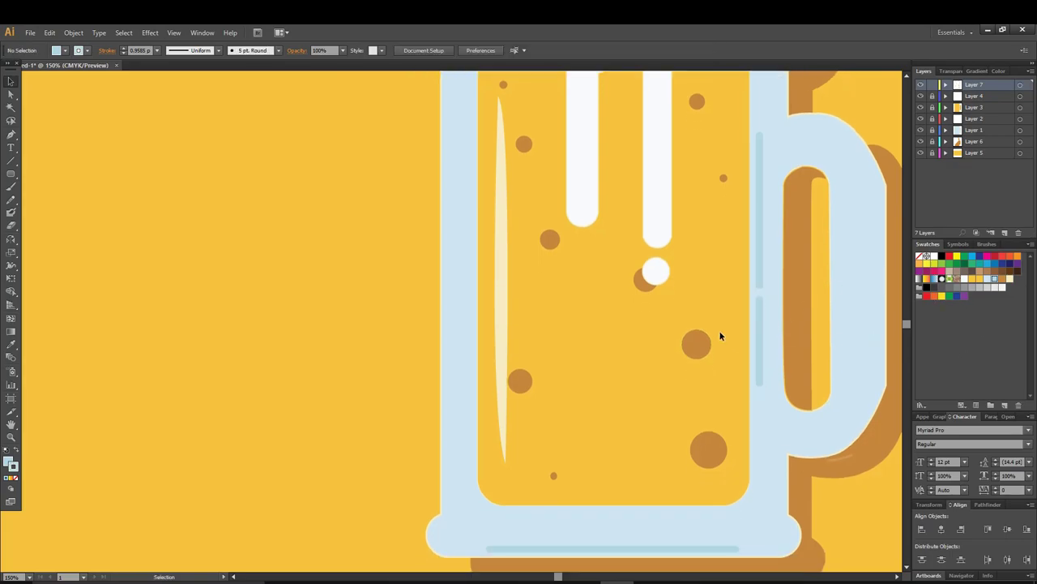
scroll(720, 336, "down", 1)
scroll(685, 312, "down", 1)
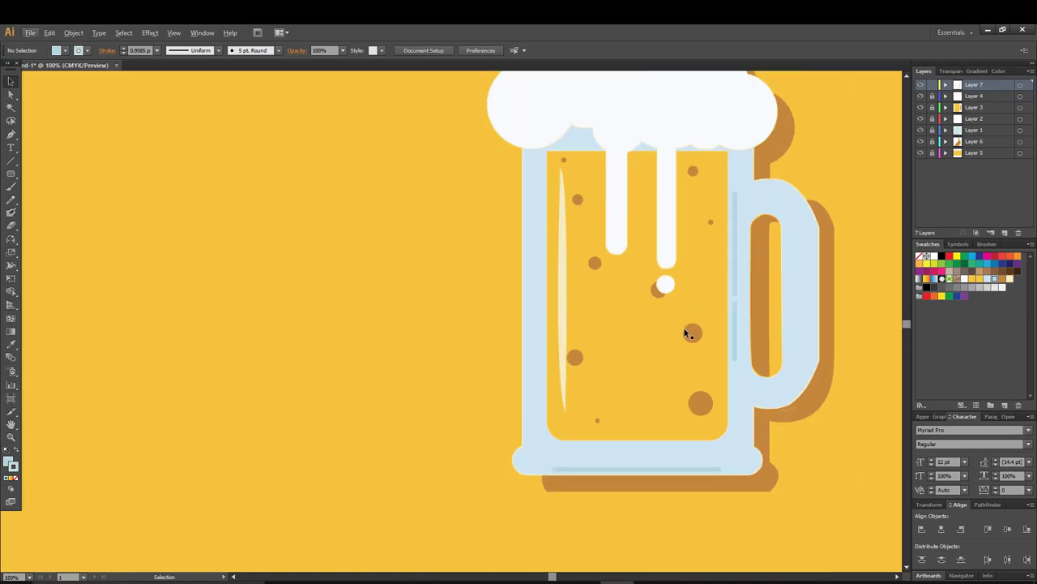
scroll(685, 312, "down", 1)
scroll(782, 339, "up", 3)
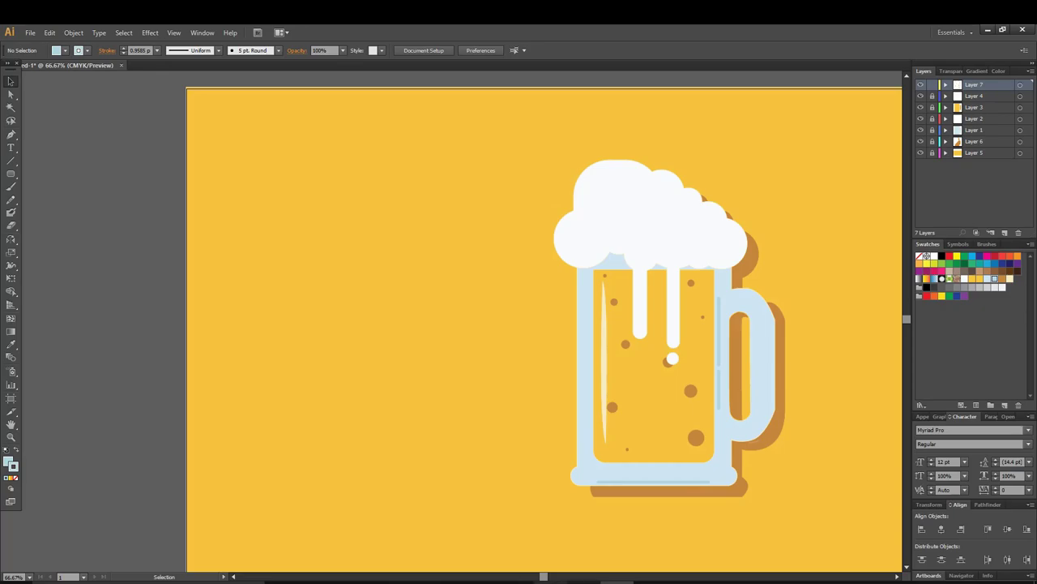
left_click_drag(543, 576, 560, 577)
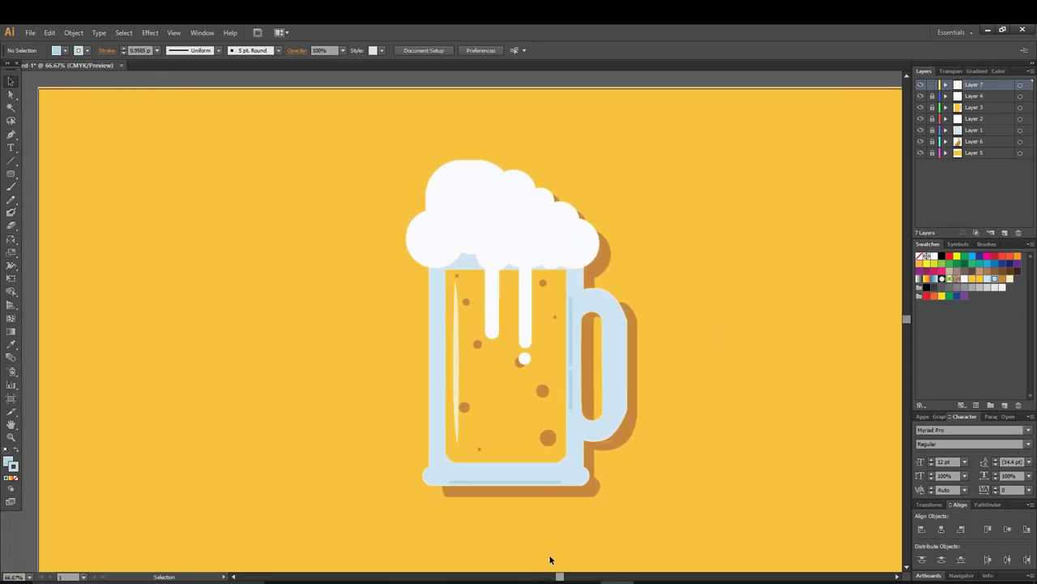
scroll(527, 406, "down", 1)
key("alt")
key("alt")
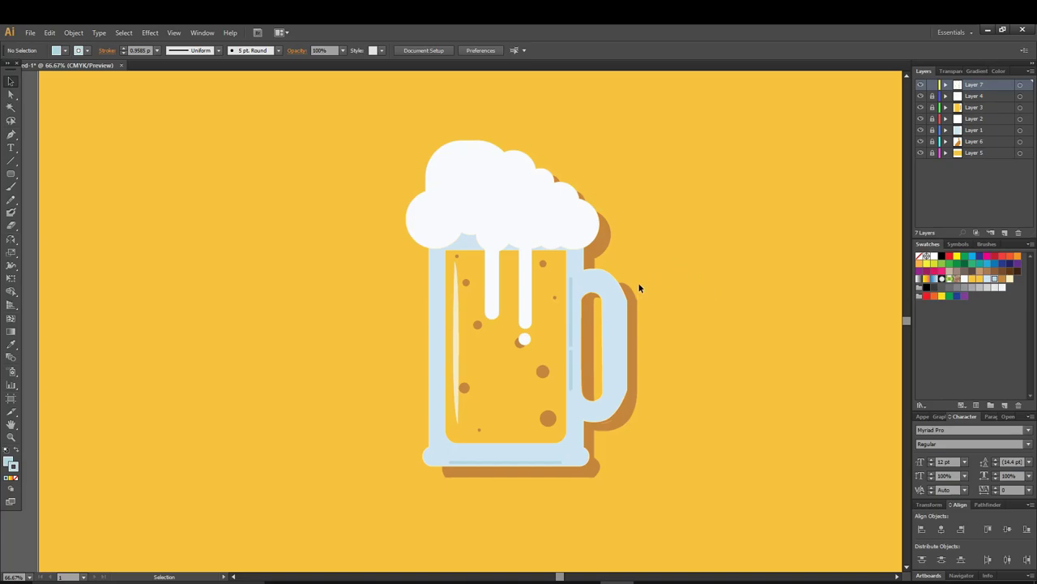
left_click(572, 305)
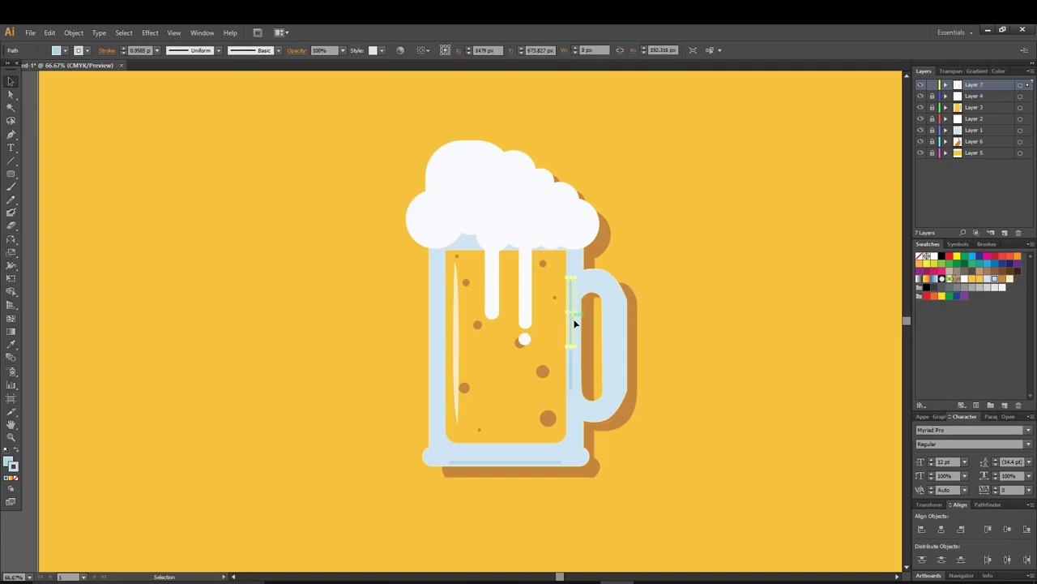
left_click_drag(574, 324, 575, 363)
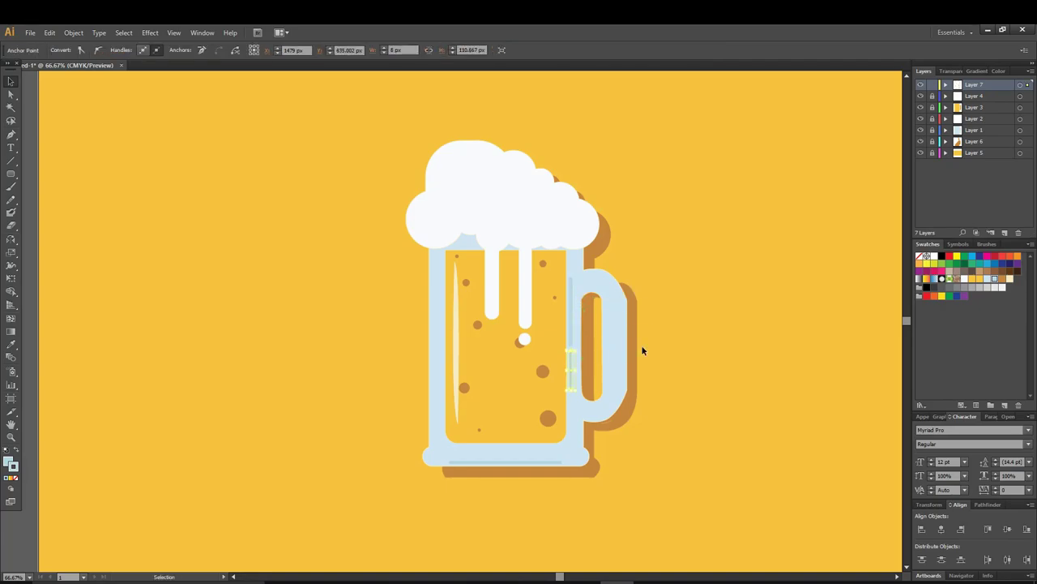
left_click(1010, 278)
left_click(1010, 280)
left_click(744, 361)
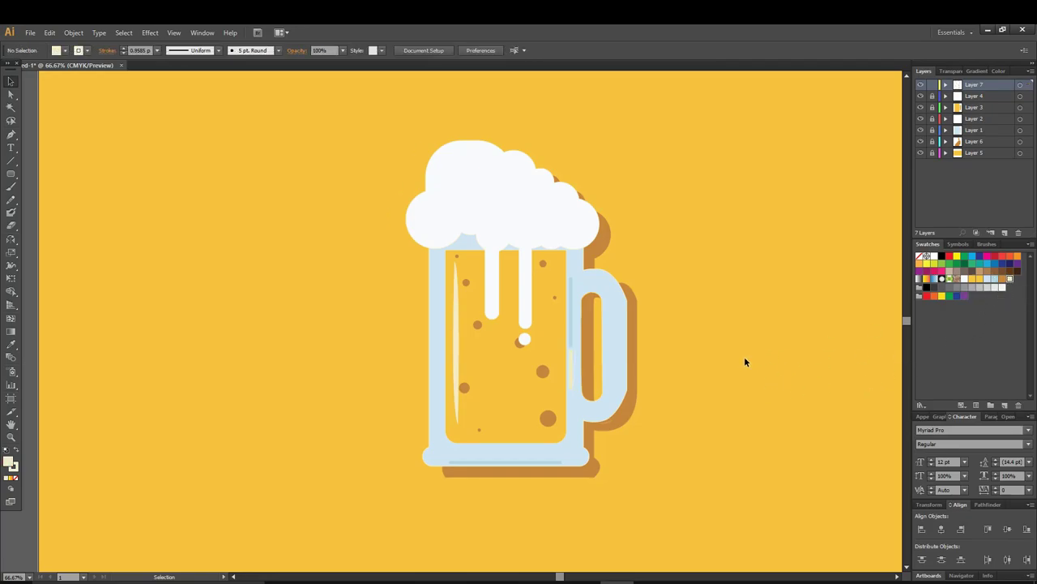
Eyedropper the foam's white onto both right-edge highlight stripes
left_click(572, 366)
key("i")
left_click(532, 207)
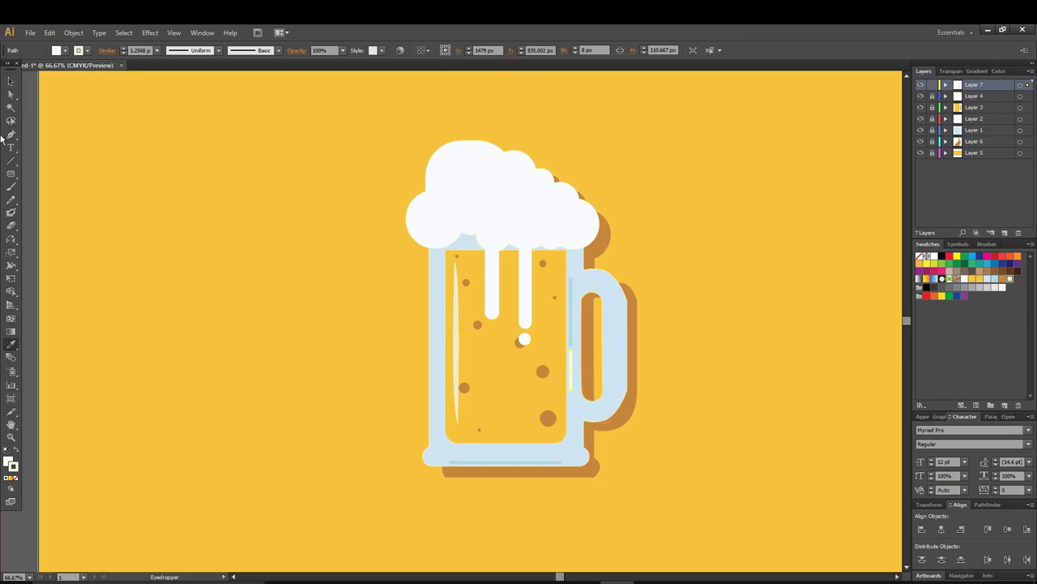
left_click(11, 81)
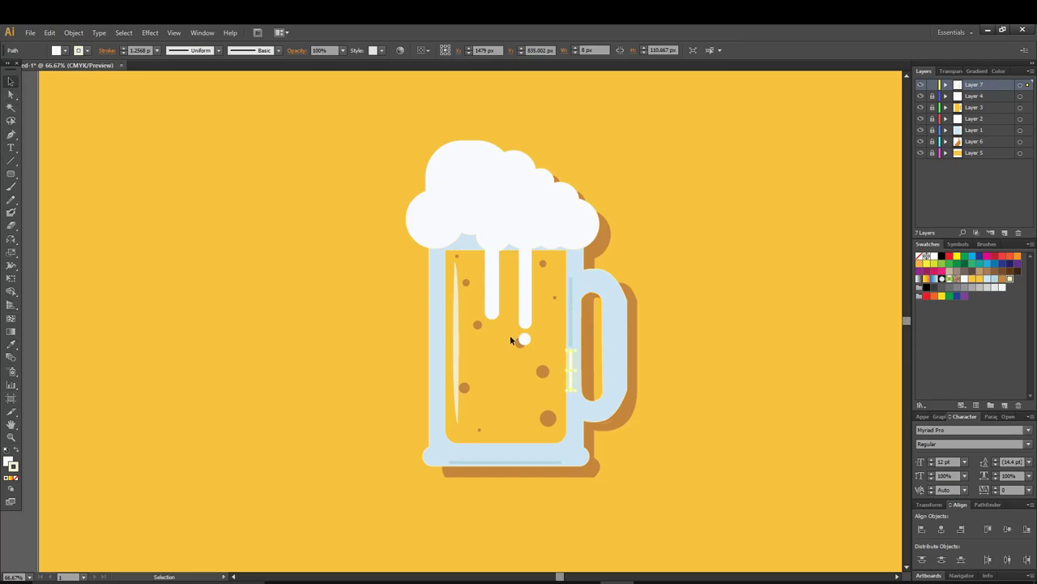
left_click(568, 307)
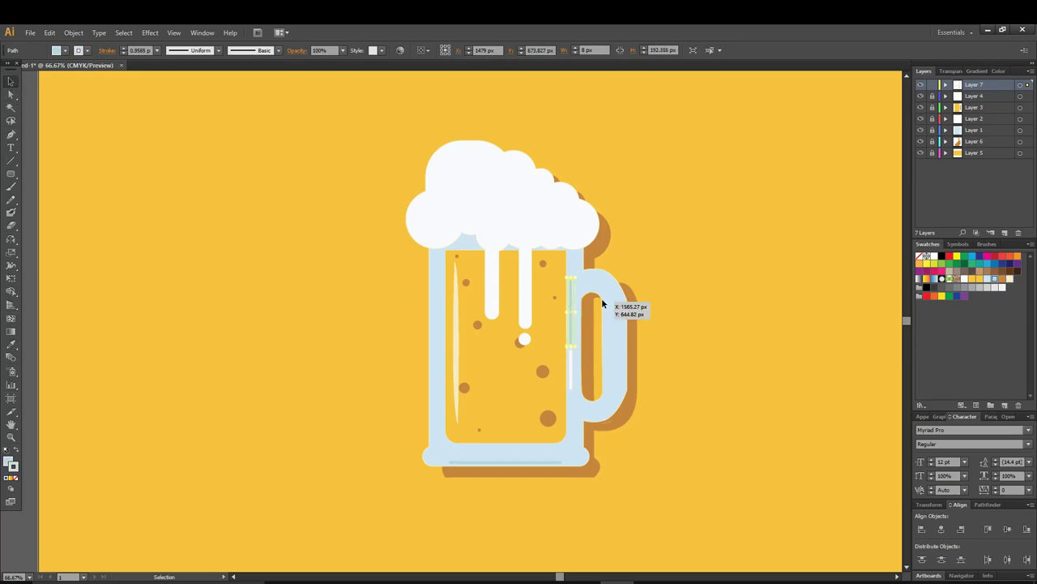
key("i")
left_click(548, 225)
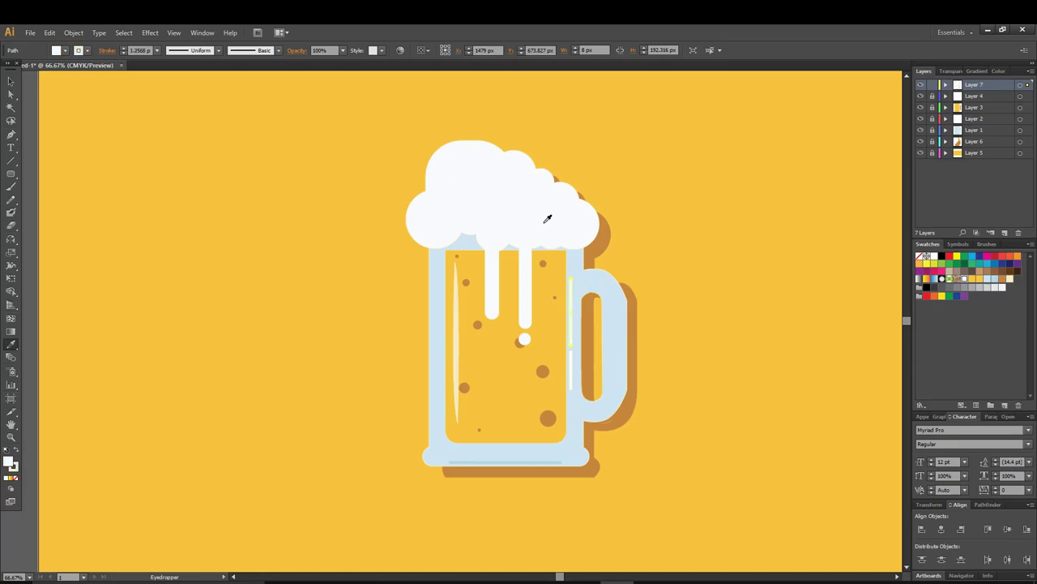
left_click(9, 81)
left_click(194, 260)
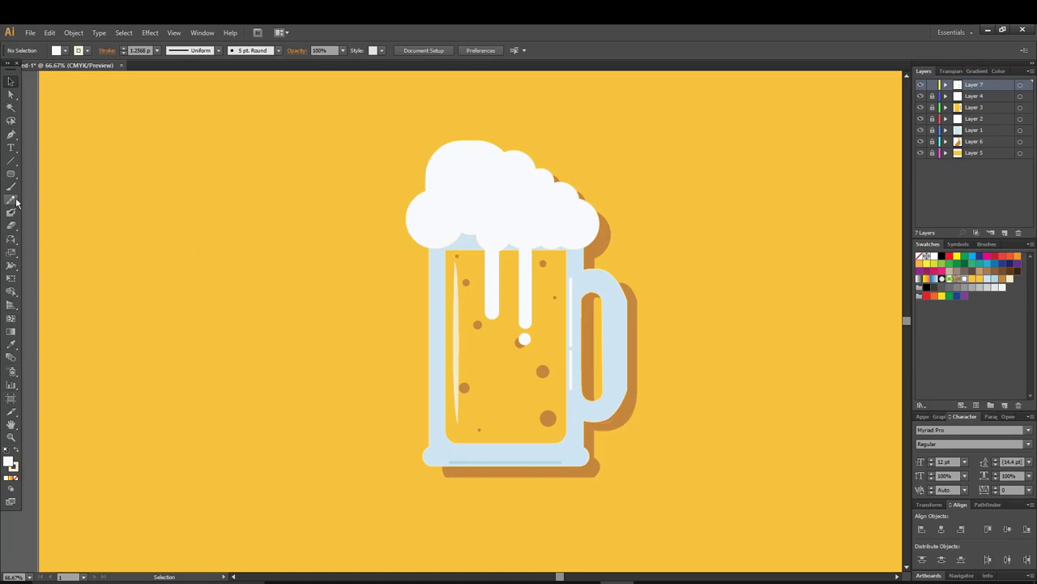
Draw a closed crescent path with the Pen along the top of the handle
left_click(10, 134)
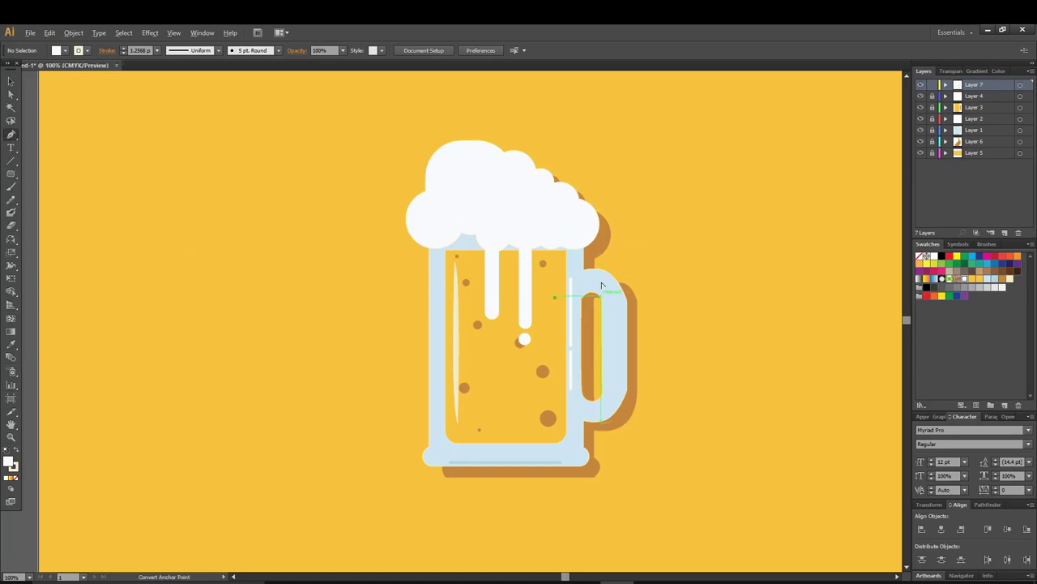
scroll(605, 284, "up", 2)
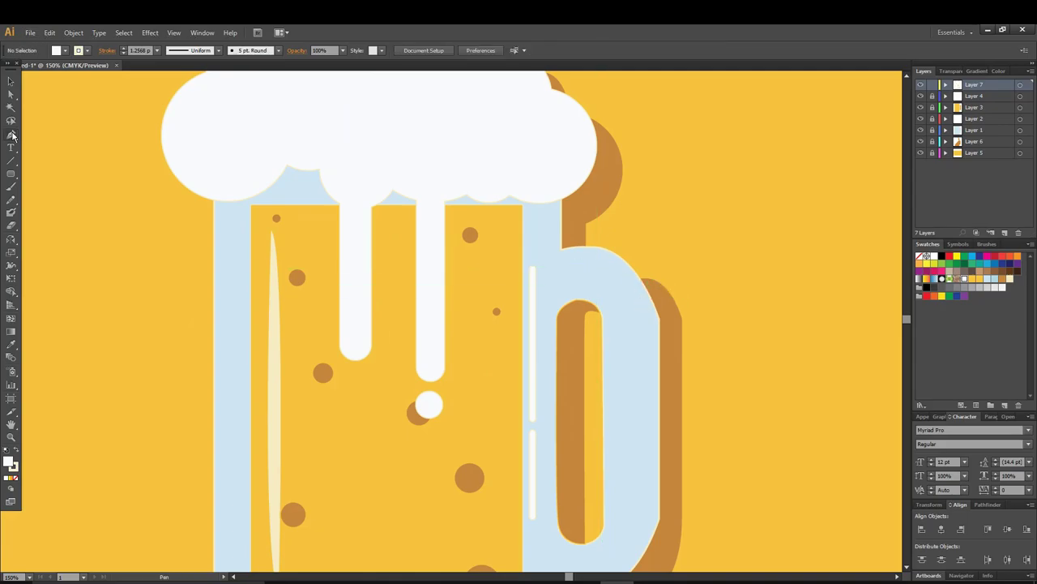
left_click_drag(588, 259, 607, 289)
left_click(672, 369)
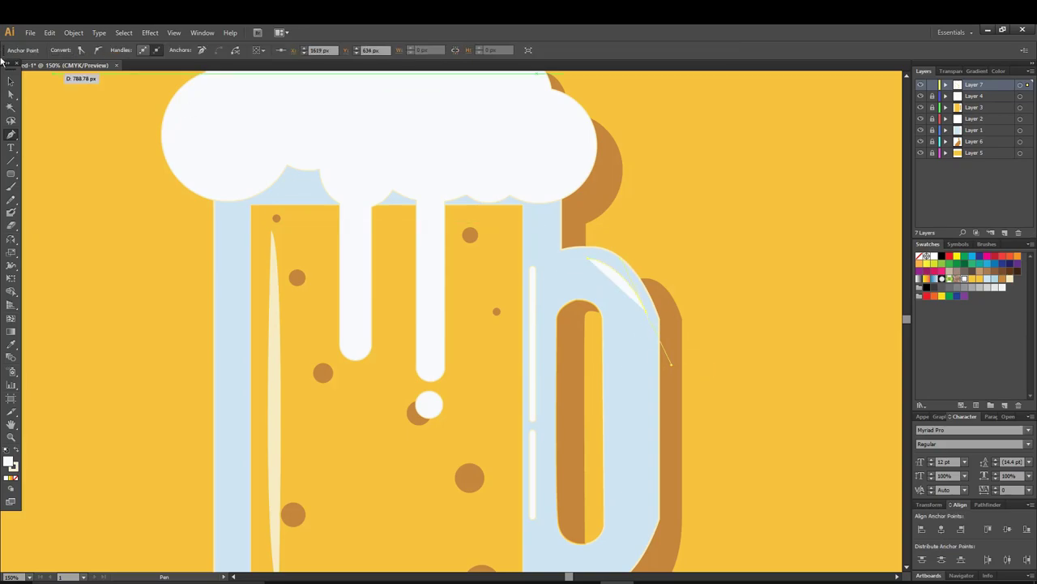
left_click(16, 477)
key("v")
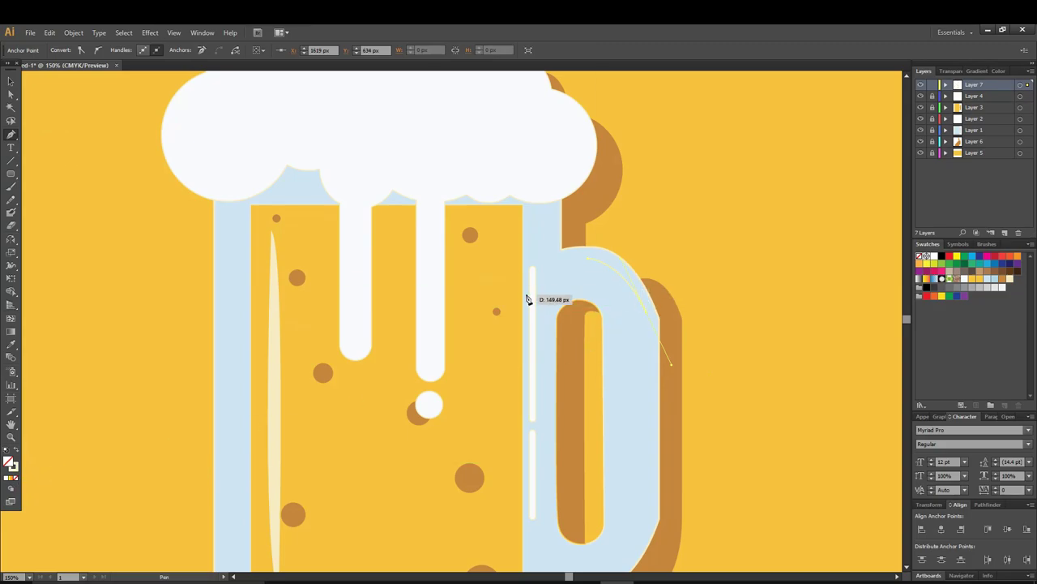
key("p")
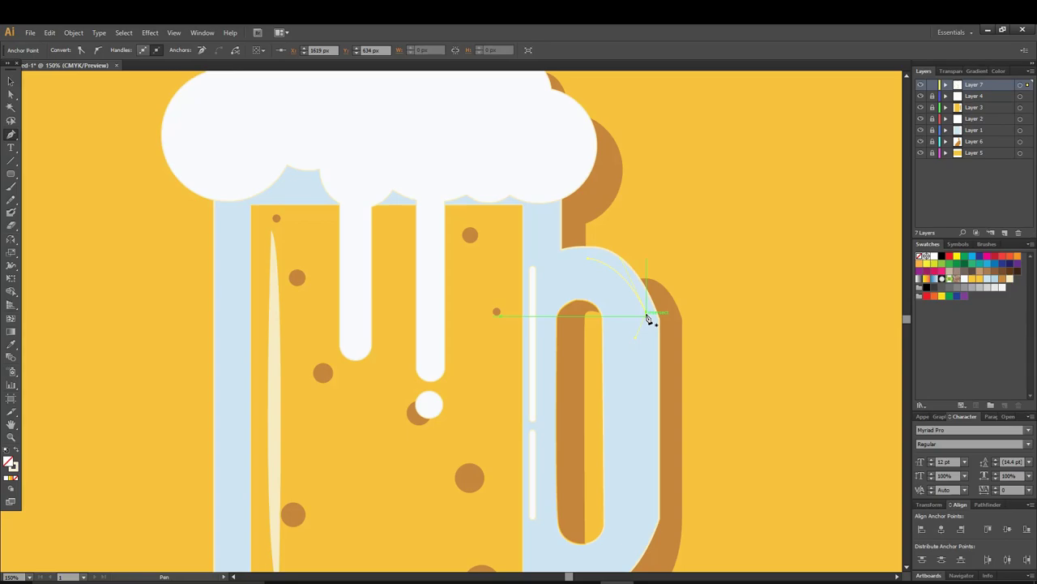
left_click_drag(648, 317, 589, 262)
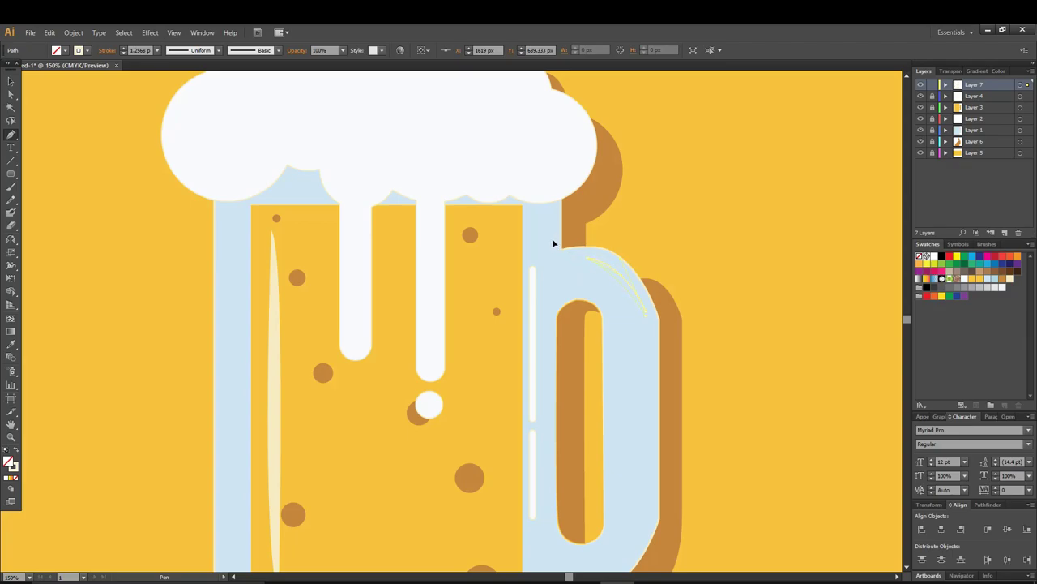
left_click(552, 238)
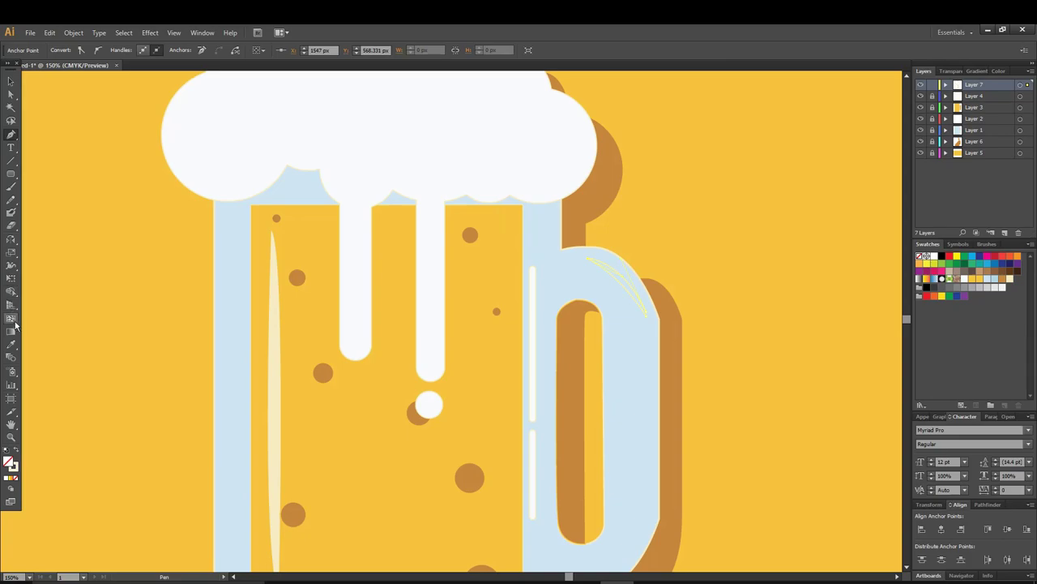
Fill the handle crescent with white sampled from the foam
left_click(10, 81)
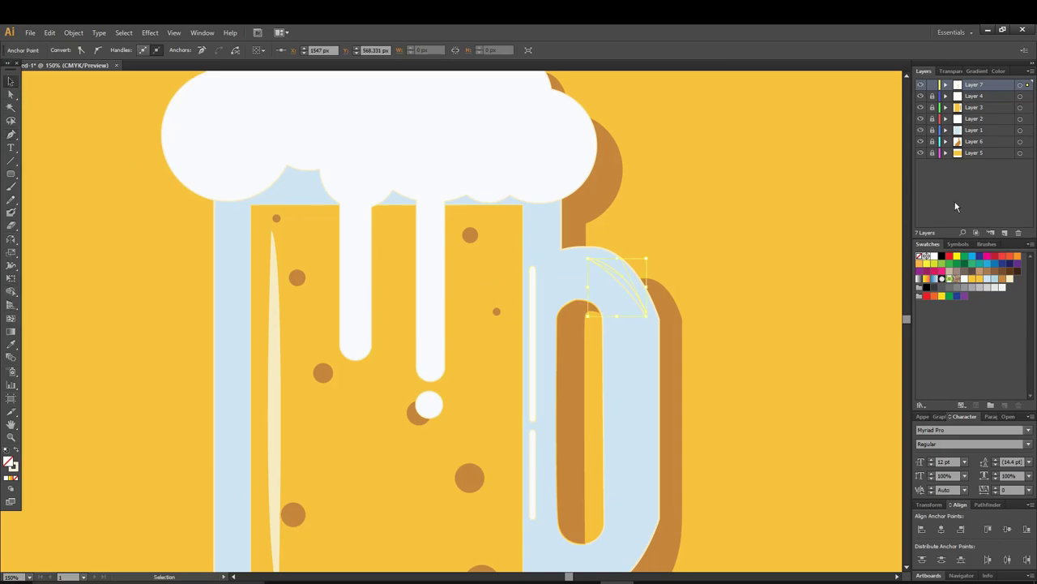
key("i")
left_click(505, 151)
key("v")
left_click(731, 236)
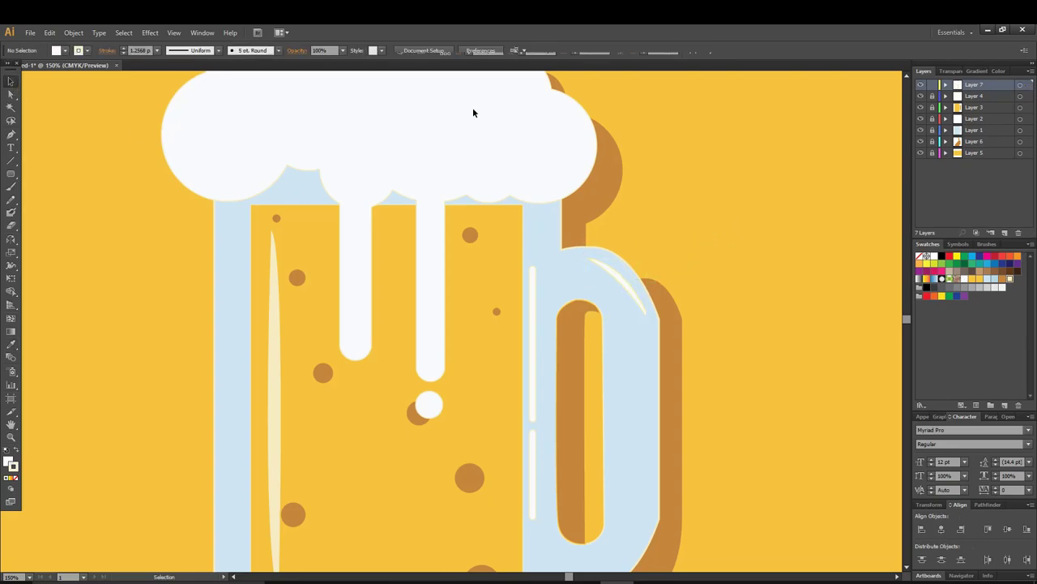
Recolour the handle crescent with the C=3 M=5 Y=29 K=0 cream swatch
left_click(627, 284)
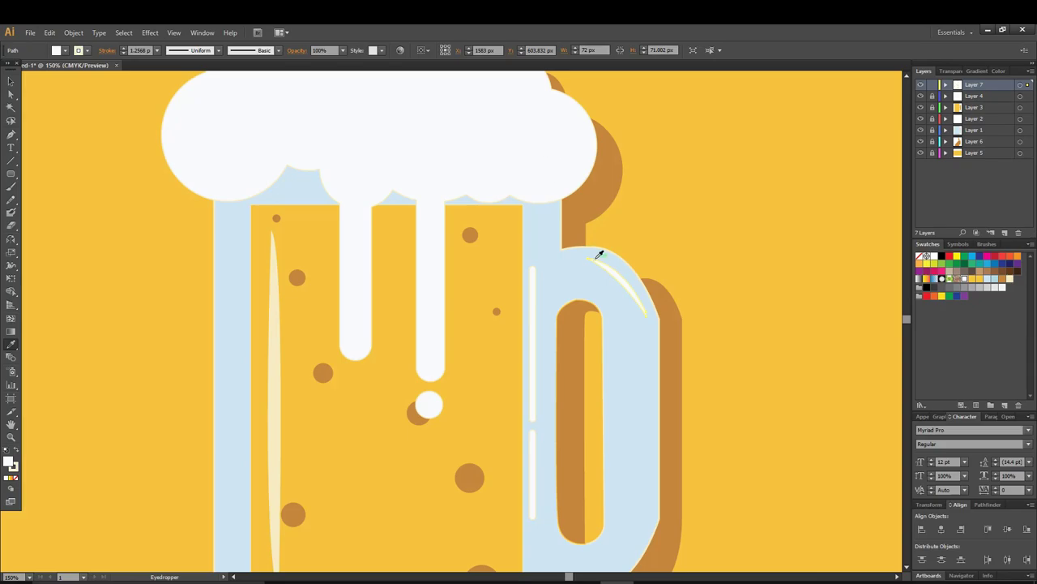
left_click(11, 81)
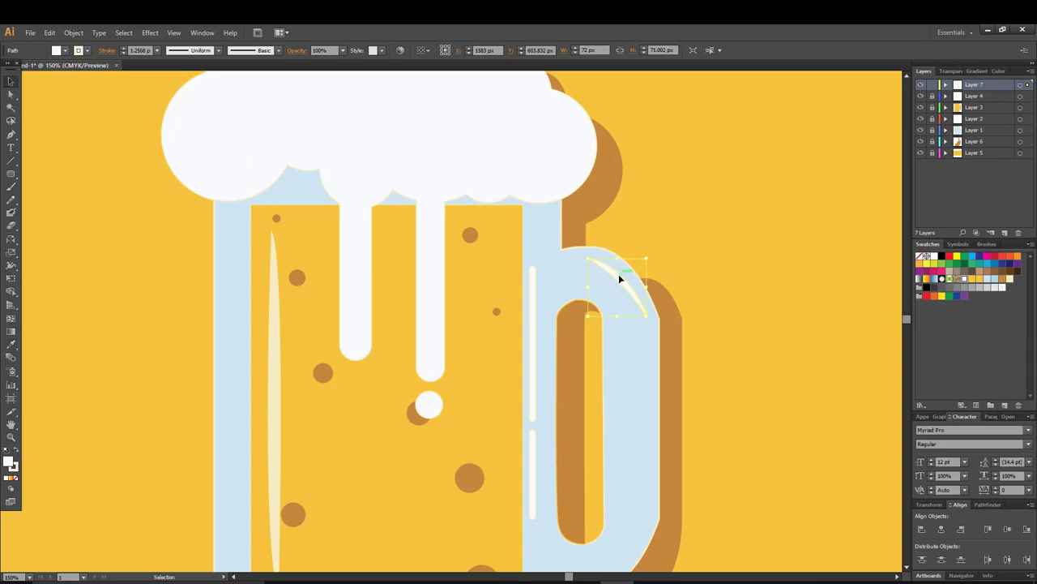
left_click(14, 468)
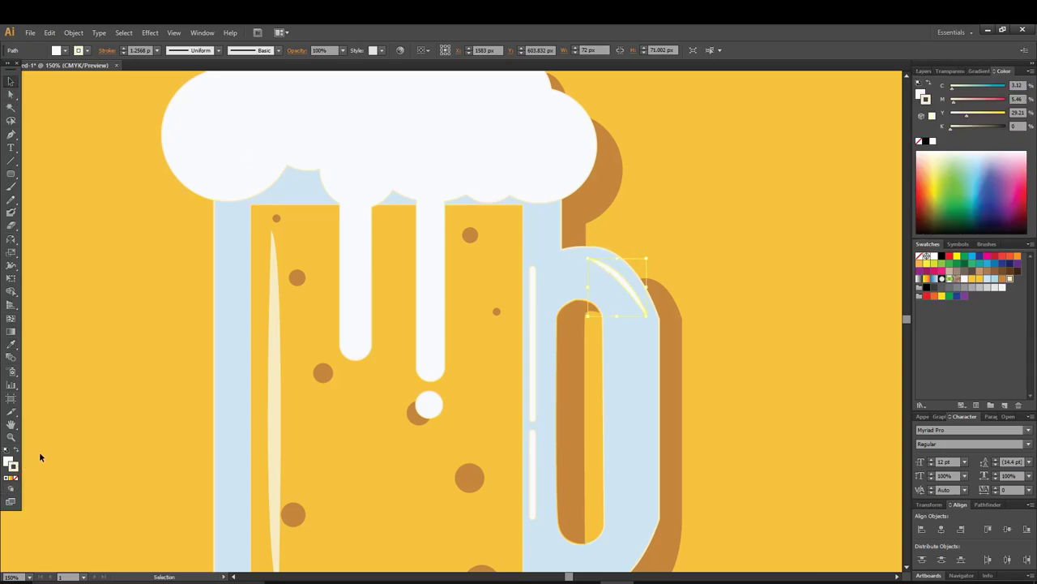
key("i")
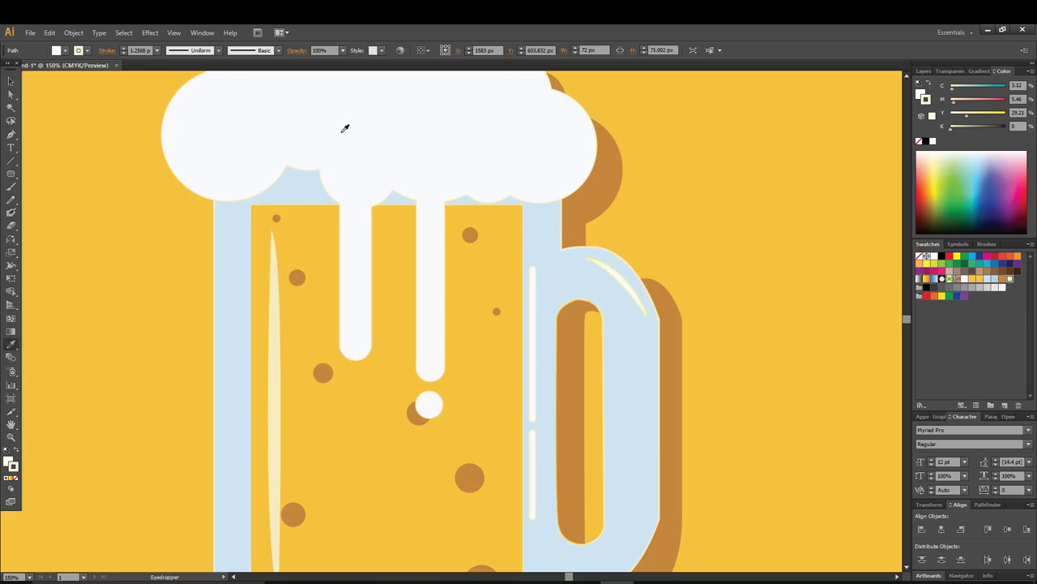
left_click(11, 82)
left_click(622, 285)
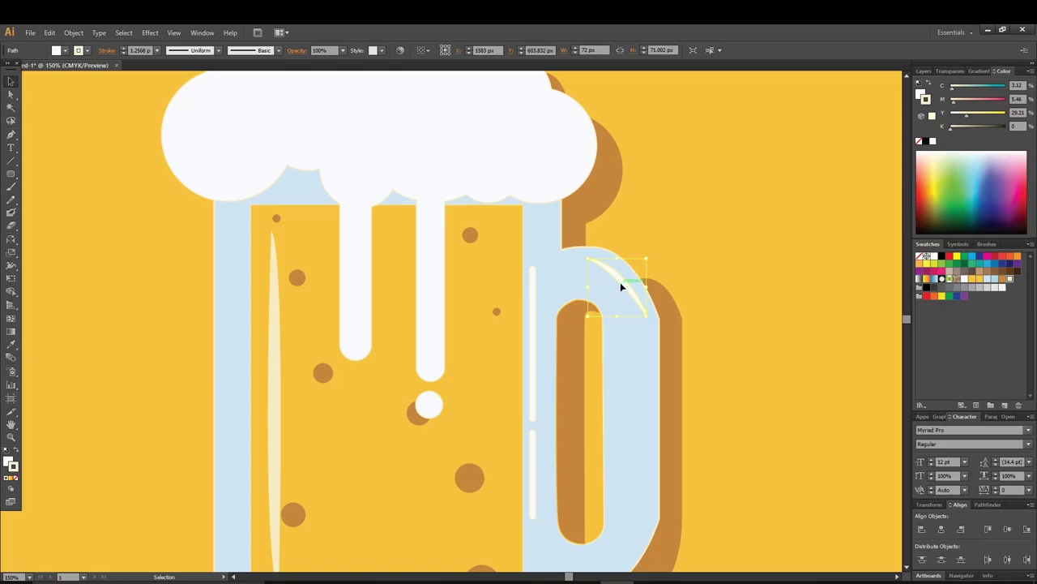
key("i")
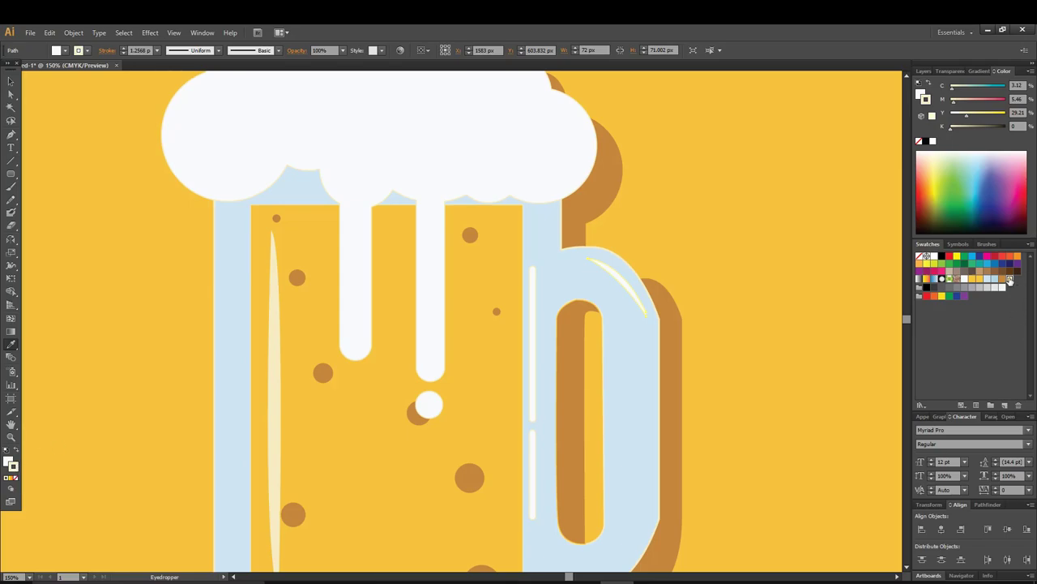
double_click(1009, 280)
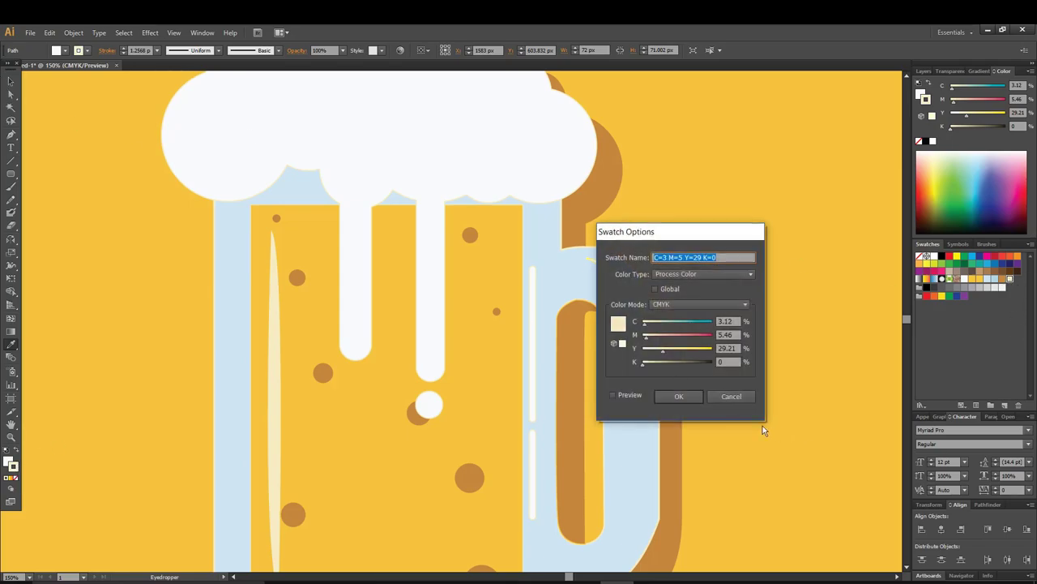
left_click(679, 395)
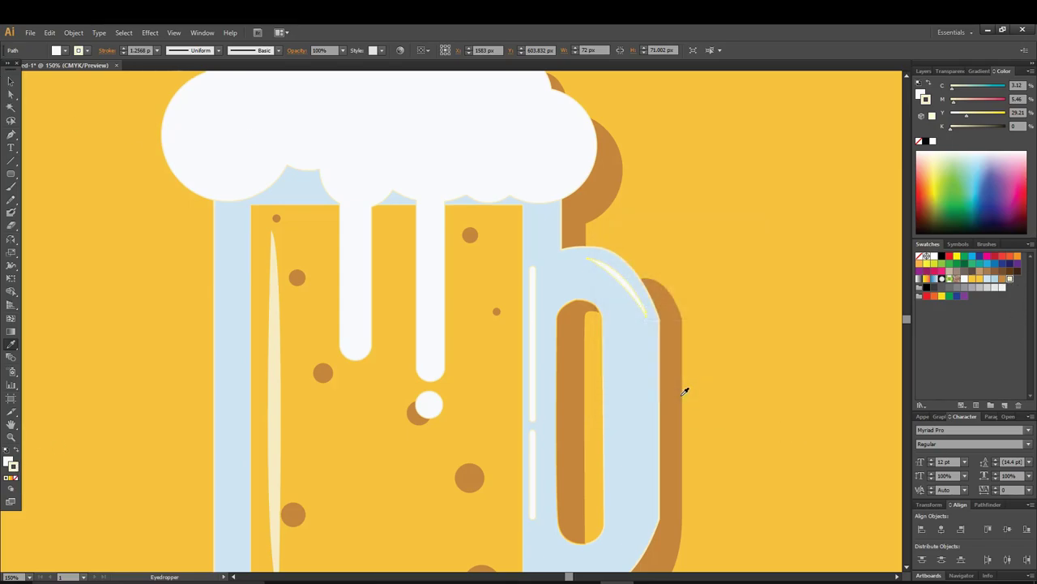
Zoom out, recentre the mug, and select the small handle highlight
left_click(10, 82)
left_click(139, 288)
scroll(136, 280, "down", 2)
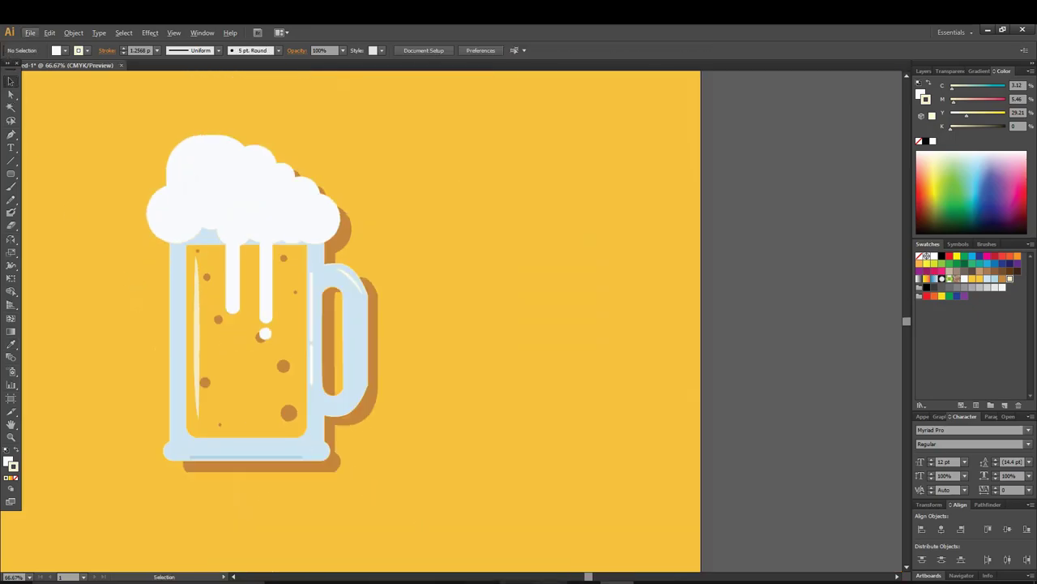
left_click_drag(589, 577, 560, 578)
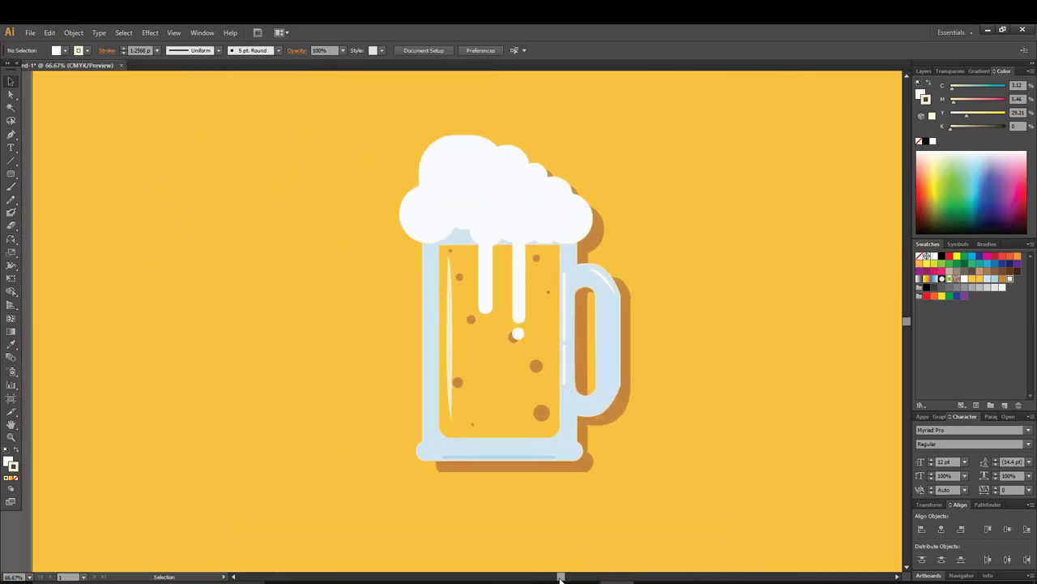
left_click(602, 277)
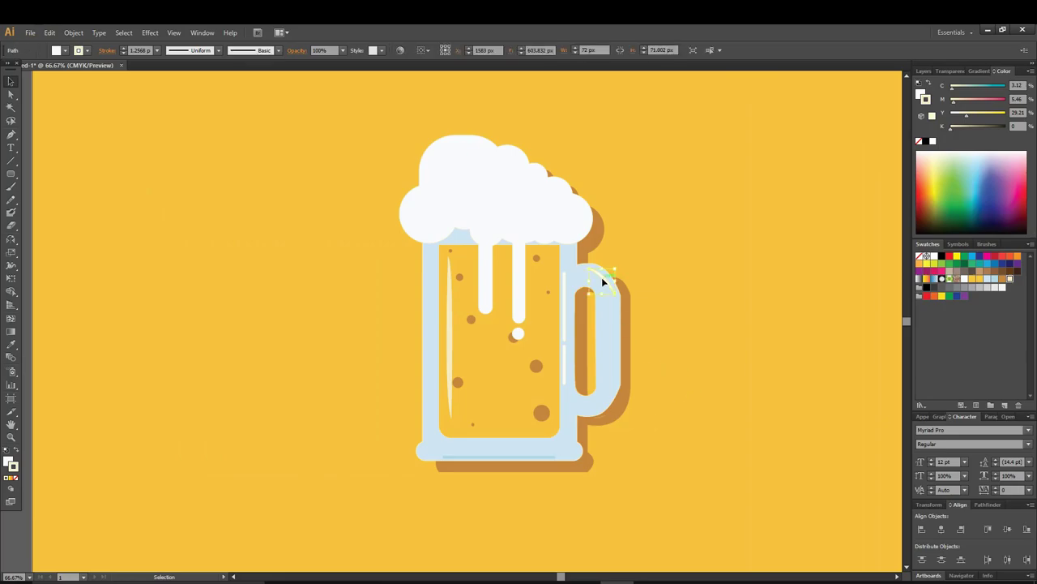